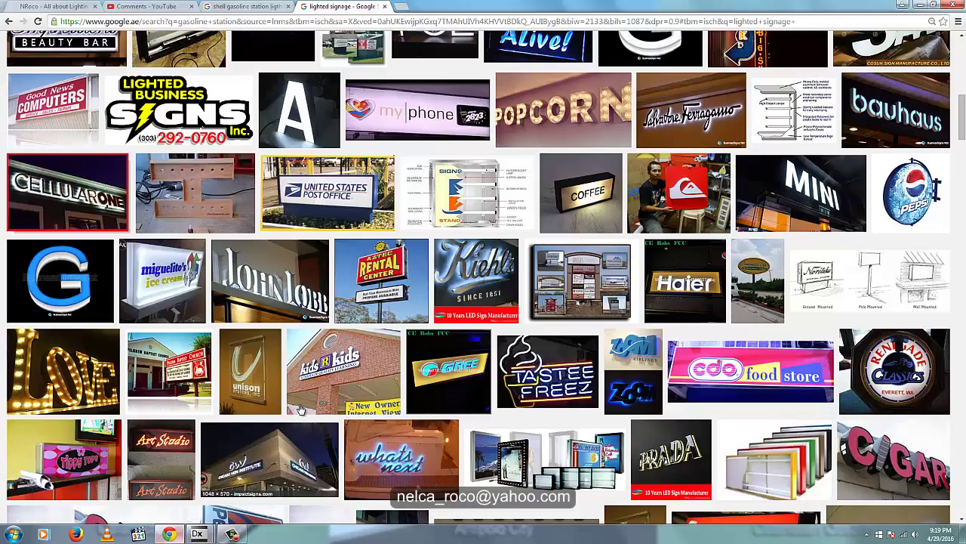
Read through the DLX-T11 Self-illuminated signage tutorial, from the introduction to the restaurant sign example with added logo
{"action": "left_click", "coordinate": [47, 6]}
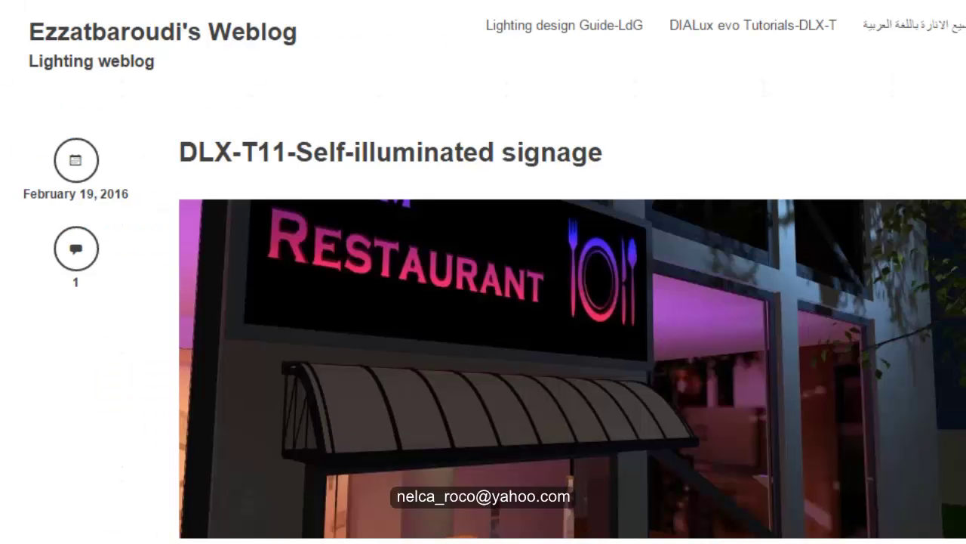
{"action": "scroll", "coordinate": [483, 272], "scroll_direction": "down", "scroll_amount": 3}
{"action": "scroll", "coordinate": [484, 299], "scroll_direction": "up", "scroll_amount": 3}
{"action": "scroll", "coordinate": [483, 272], "scroll_direction": "down", "scroll_amount": 20}
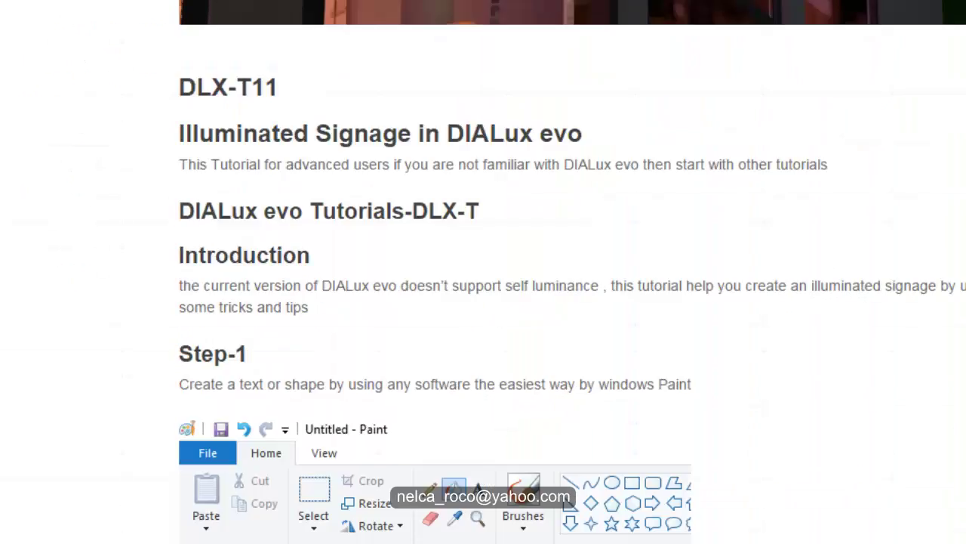
{"action": "scroll", "coordinate": [483, 272], "scroll_direction": "down", "scroll_amount": 17}
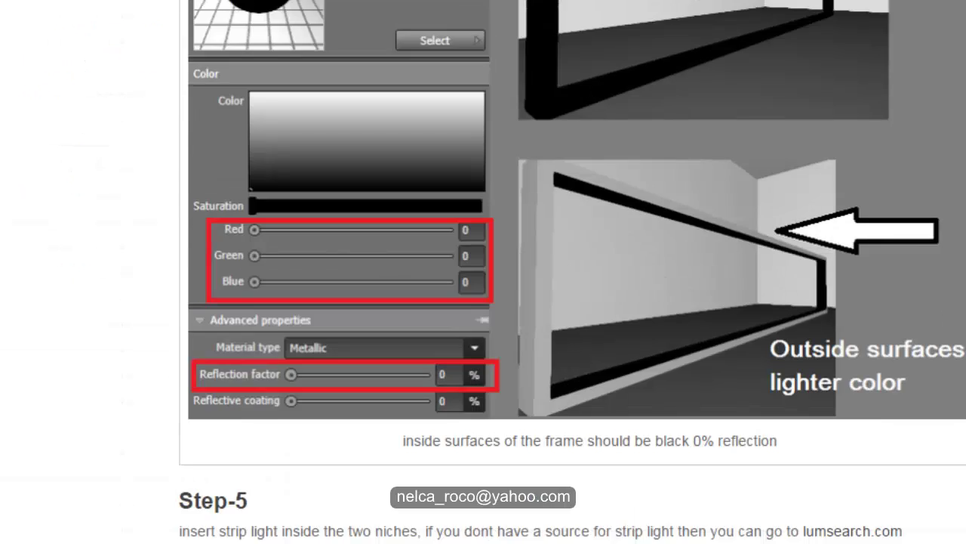
{"action": "scroll", "coordinate": [483, 272], "scroll_direction": "down", "scroll_amount": 20}
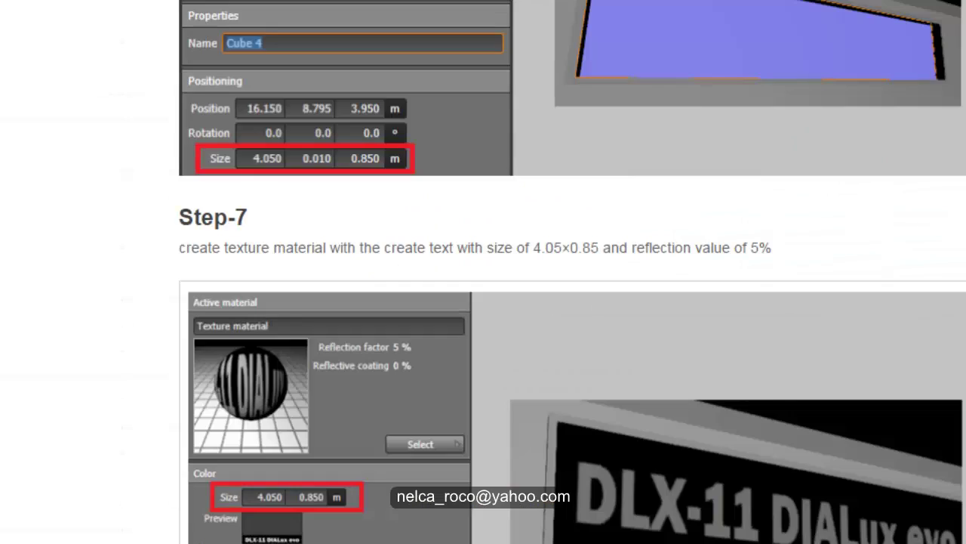
{"action": "scroll", "coordinate": [484, 272], "scroll_direction": "down", "scroll_amount": 20}
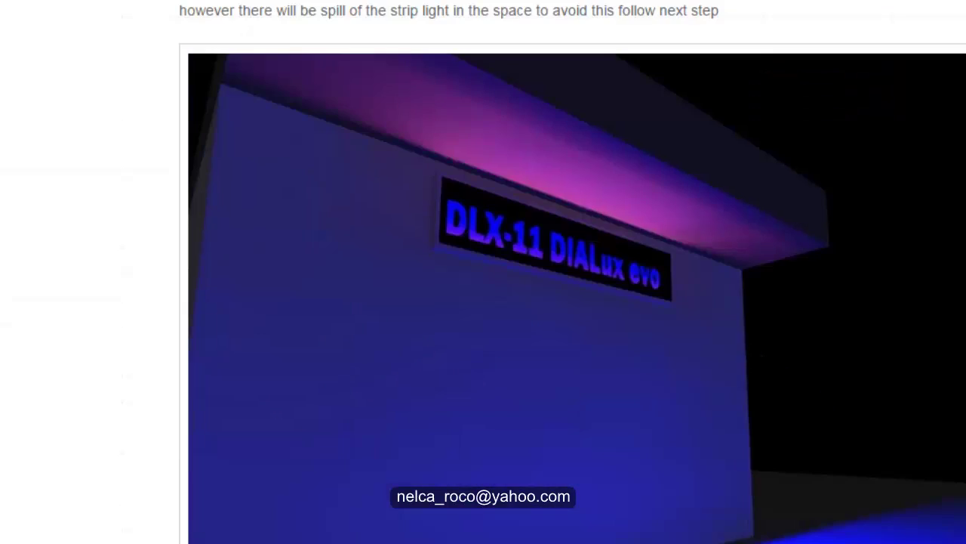
{"action": "scroll", "coordinate": [483, 272], "scroll_direction": "down", "scroll_amount": 20}
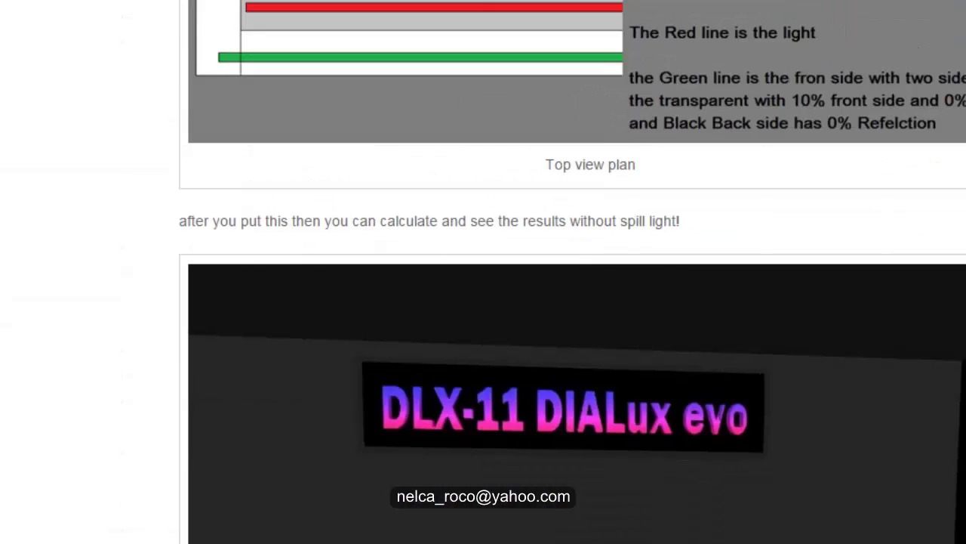
{"action": "scroll", "coordinate": [483, 272], "scroll_direction": "down", "scroll_amount": 15}
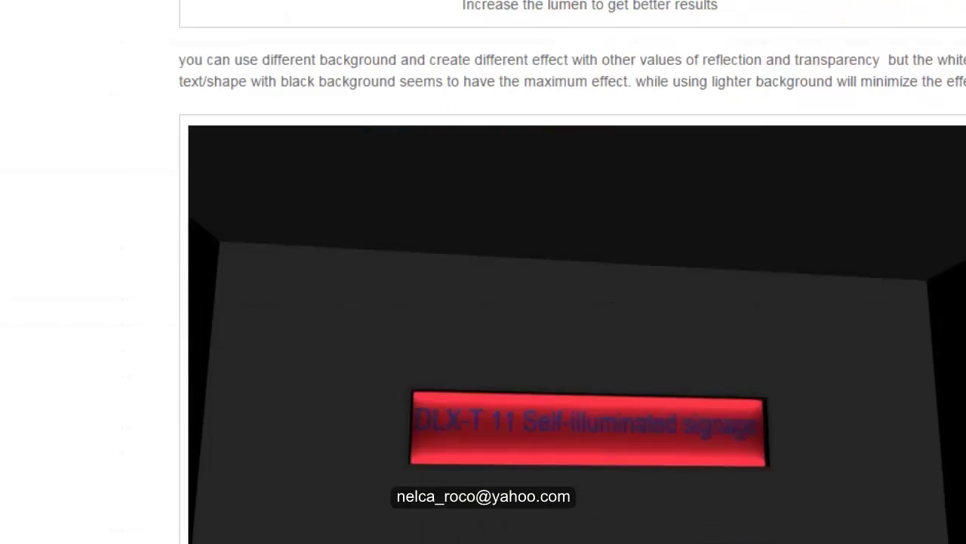
{"action": "scroll", "coordinate": [484, 271], "scroll_direction": "down", "scroll_amount": 8}
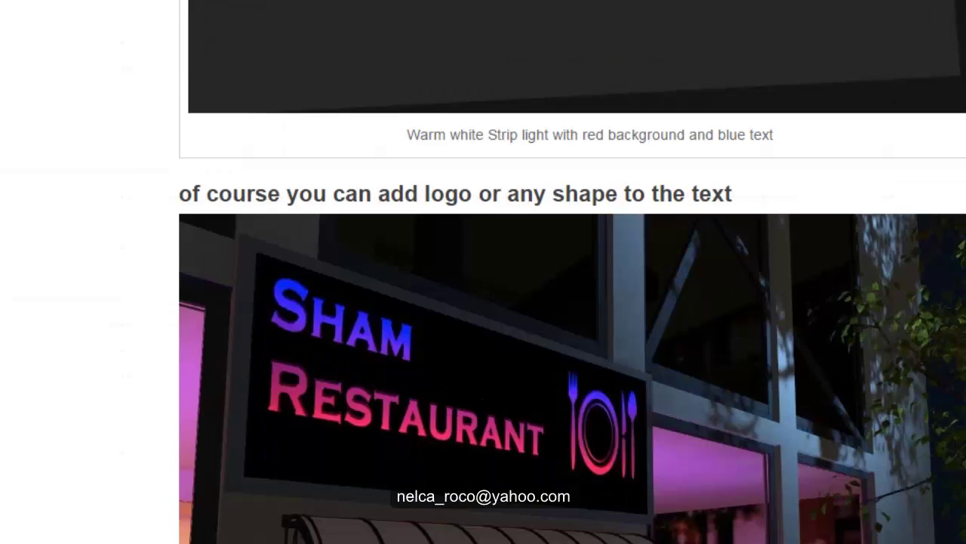
{"action": "scroll", "coordinate": [484, 272], "scroll_direction": "down", "scroll_amount": 12}
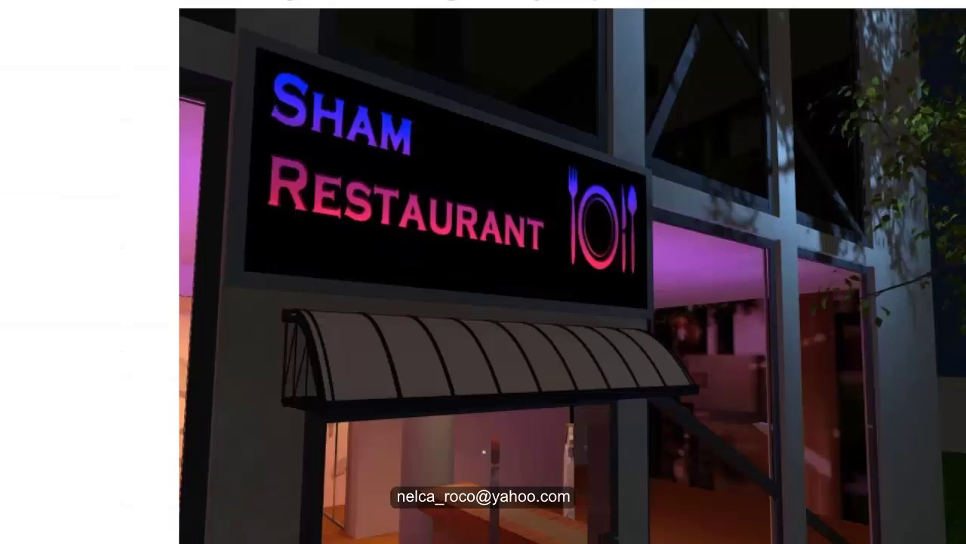
Review the tutorial back up to its title and return to the YouTube comments page
{"action": "scroll", "coordinate": [483, 272], "scroll_direction": "up", "scroll_amount": 20}
{"action": "scroll", "coordinate": [483, 271], "scroll_direction": "up", "scroll_amount": 20}
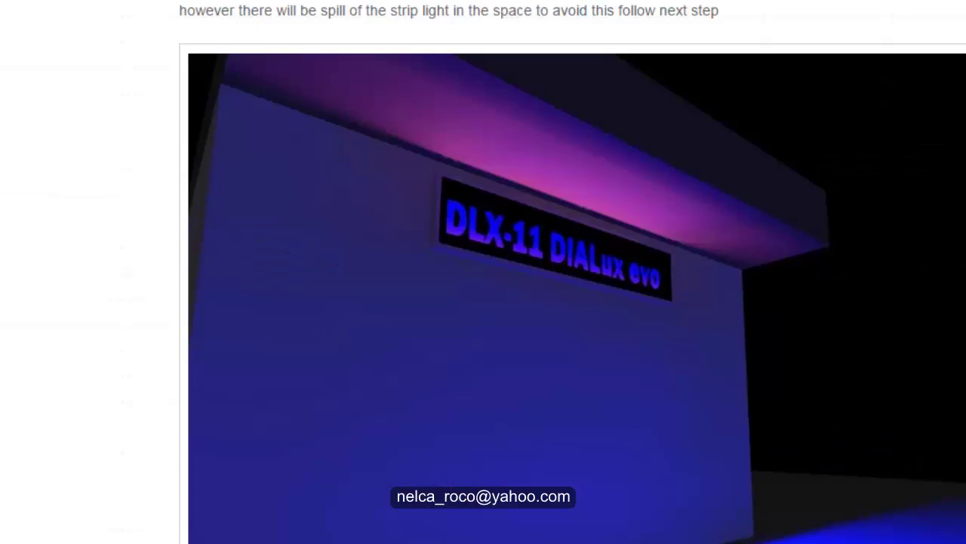
{"action": "scroll", "coordinate": [483, 271], "scroll_direction": "up", "scroll_amount": 20}
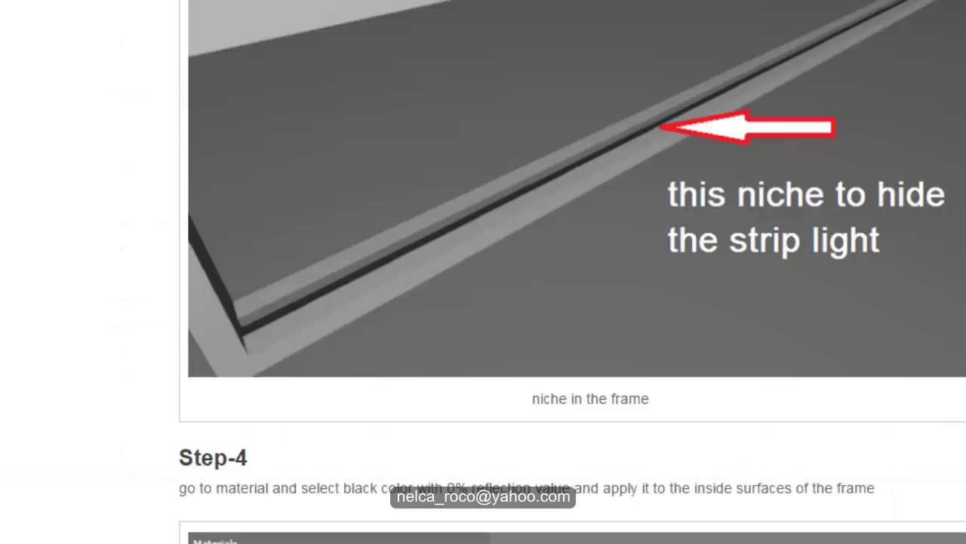
{"action": "scroll", "coordinate": [483, 272], "scroll_direction": "up", "scroll_amount": 10}
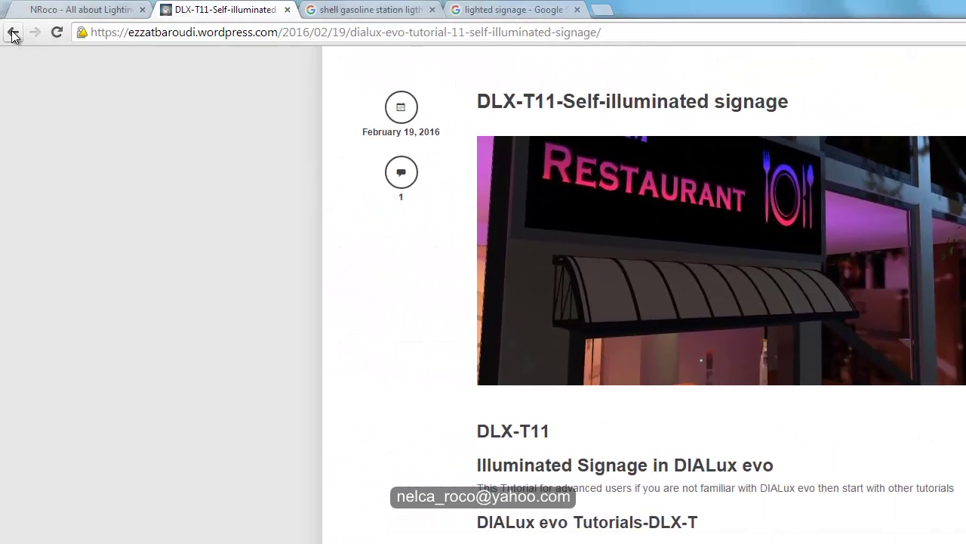
{"action": "left_click", "coordinate": [13, 32]}
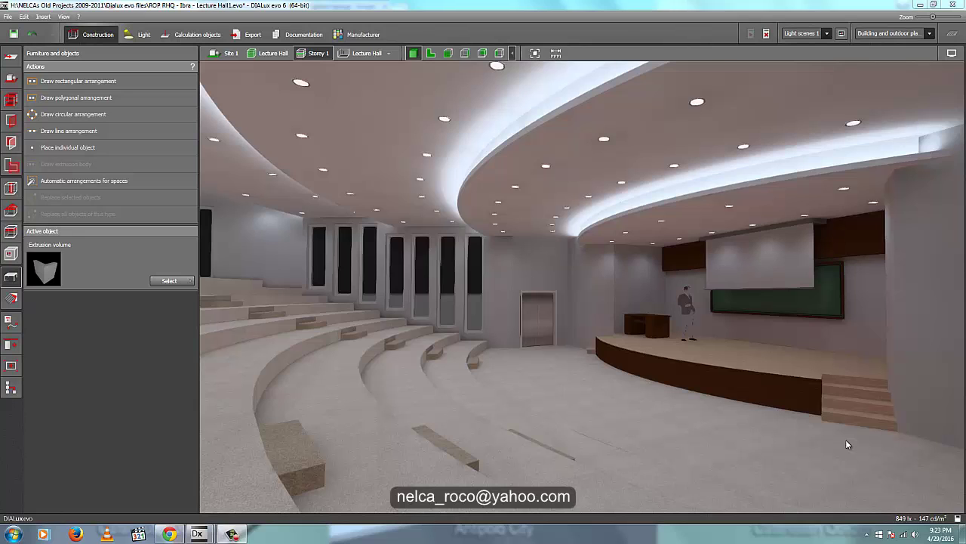
Switch to Chrome and examine the image results for shell gasoline station lights and for lighted signage
{"action": "left_click", "coordinate": [169, 534]}
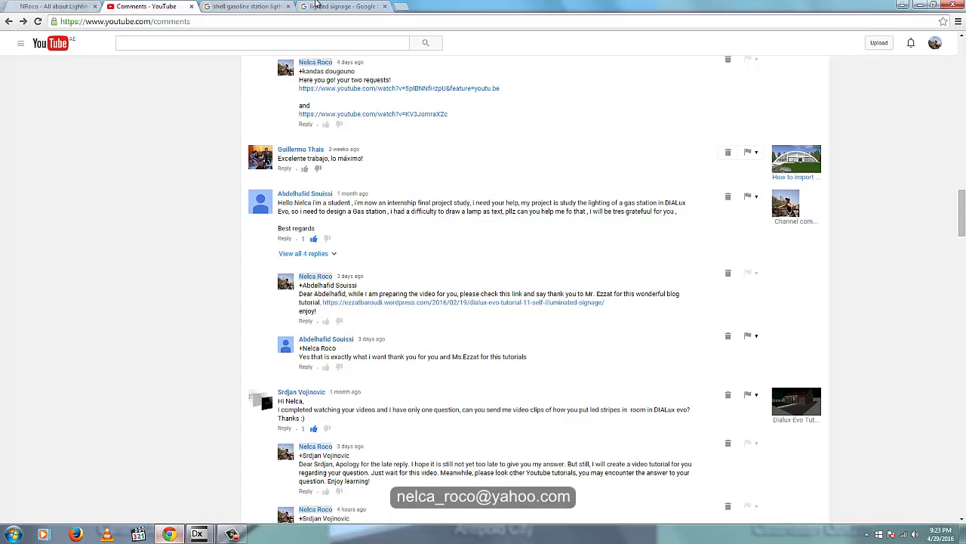
{"action": "left_click", "coordinate": [268, 8]}
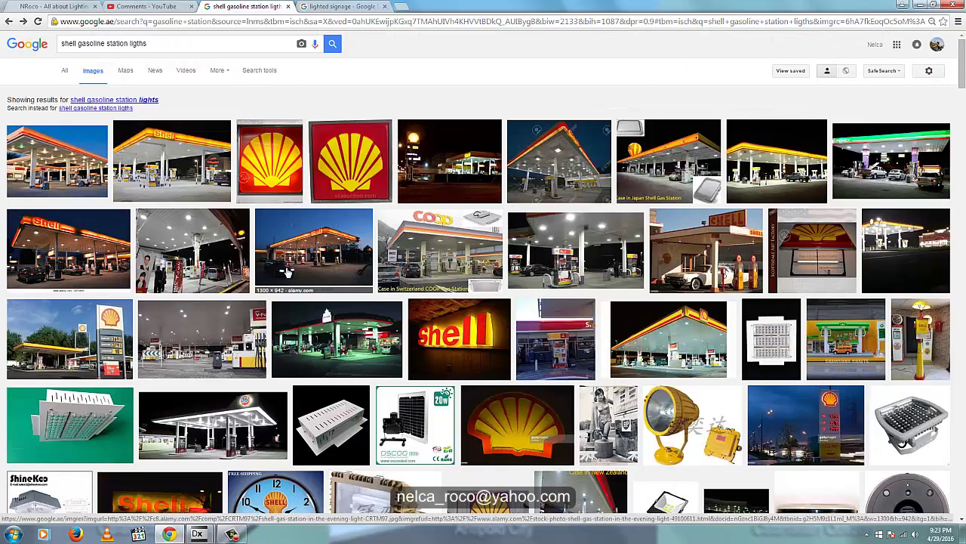
{"action": "left_click", "coordinate": [334, 7]}
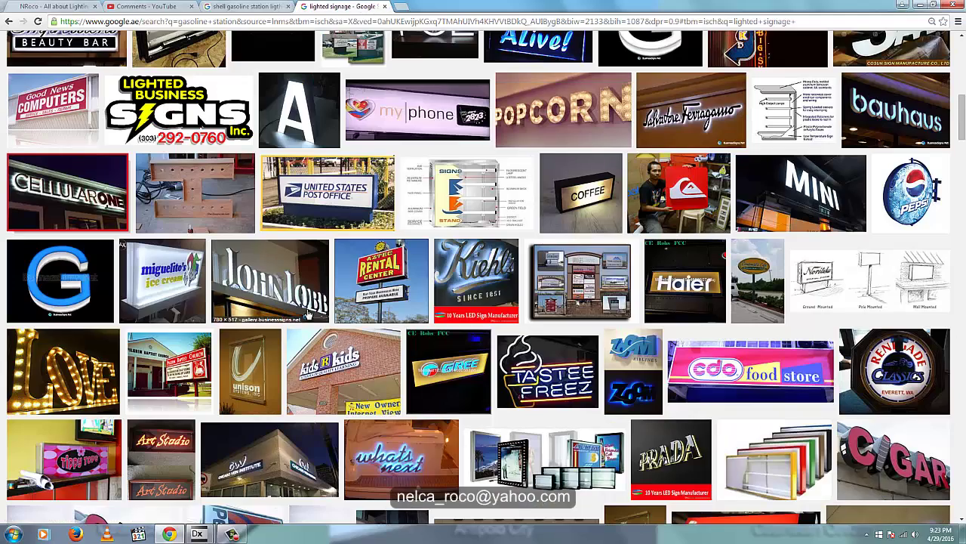
{"action": "scroll", "coordinate": [323, 320], "scroll_direction": "up", "scroll_amount": 8}
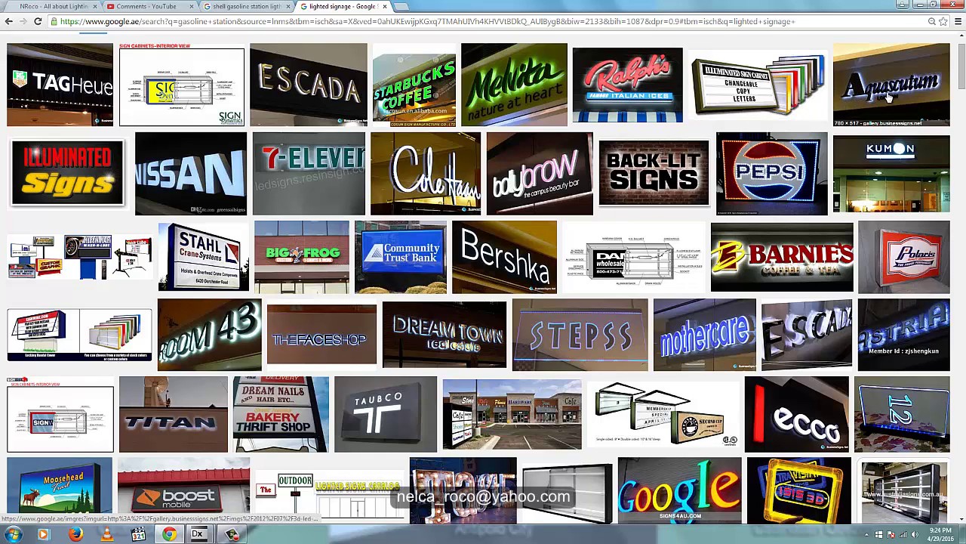
Preview the Aquascutum, Kumon, Nissan, 7-Eleven and Cole Haan signs to compare back-lit and front-lit lettering
{"action": "left_click", "coordinate": [872, 91]}
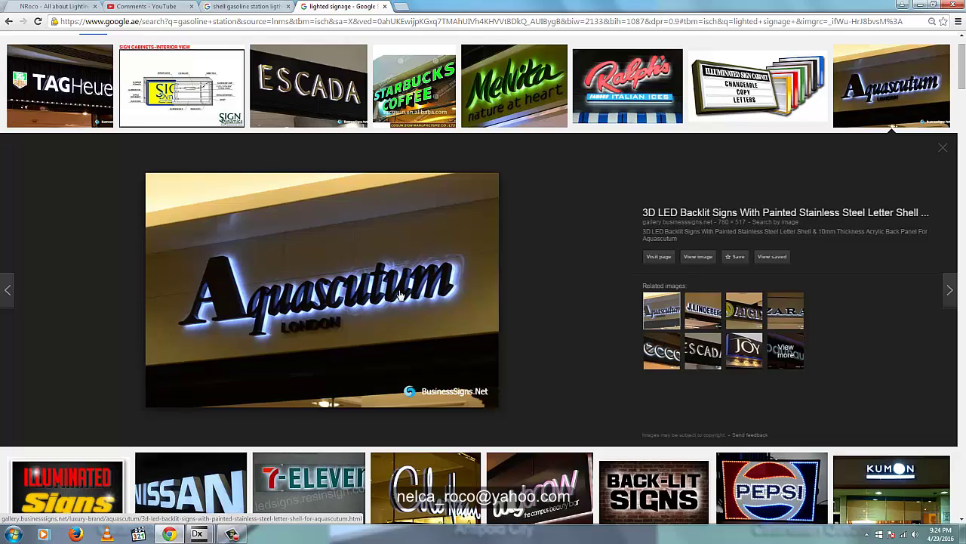
{"action": "scroll", "coordinate": [392, 299], "scroll_direction": "down", "scroll_amount": 3}
{"action": "scroll", "coordinate": [389, 367], "scroll_direction": "down", "scroll_amount": 1}
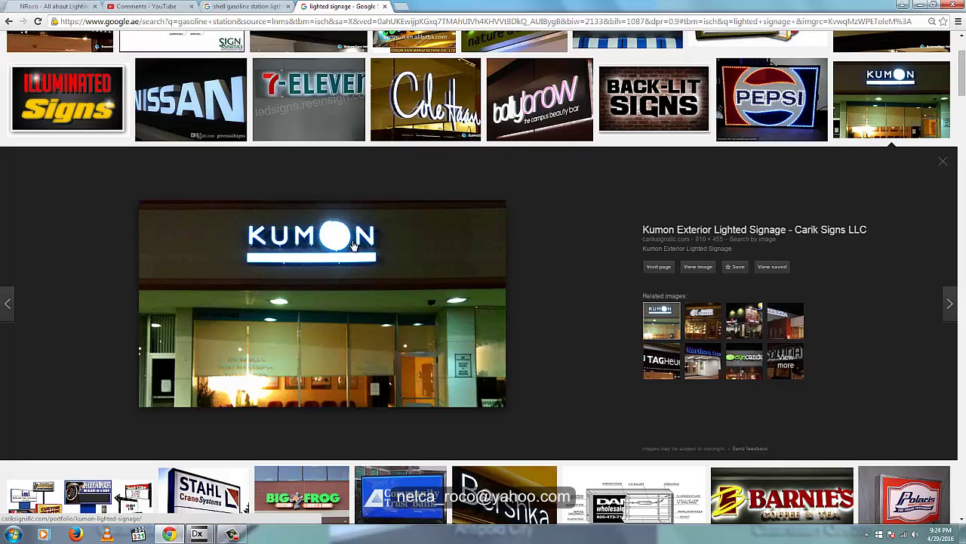
{"action": "scroll", "coordinate": [352, 246], "scroll_direction": "up", "scroll_amount": 2}
{"action": "left_click", "coordinate": [190, 222]}
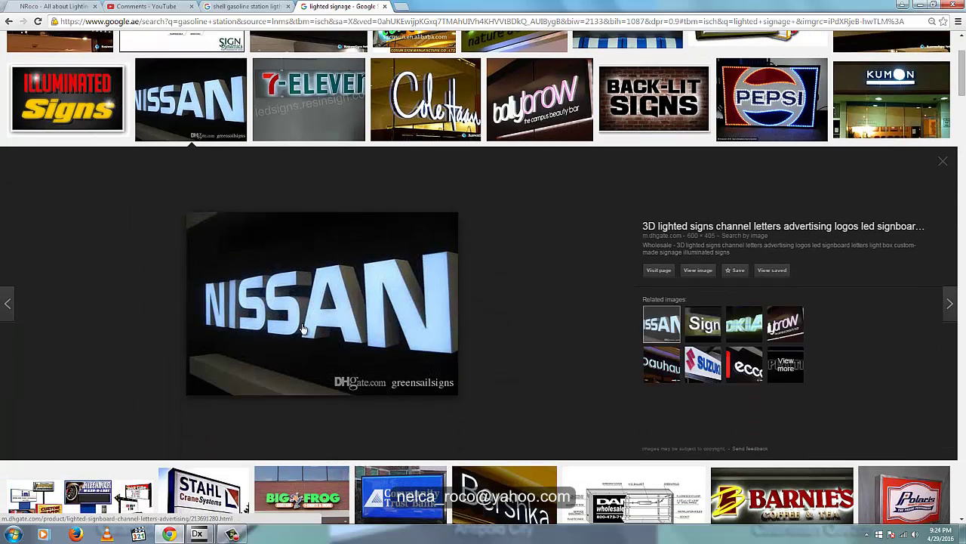
{"action": "scroll", "coordinate": [334, 285], "scroll_direction": "up", "scroll_amount": 2}
{"action": "left_click", "coordinate": [309, 245]}
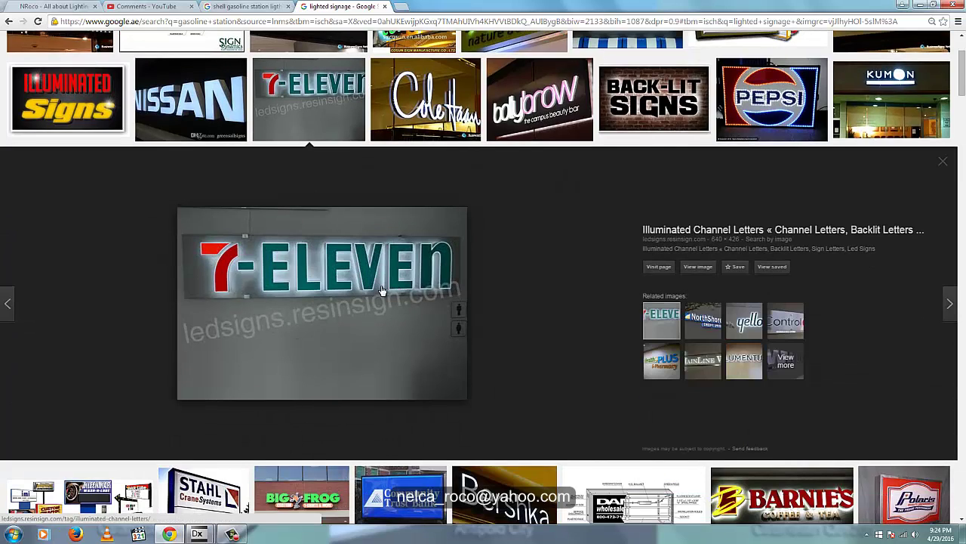
{"action": "scroll", "coordinate": [383, 294], "scroll_direction": "up", "scroll_amount": 1}
{"action": "left_click", "coordinate": [436, 151]}
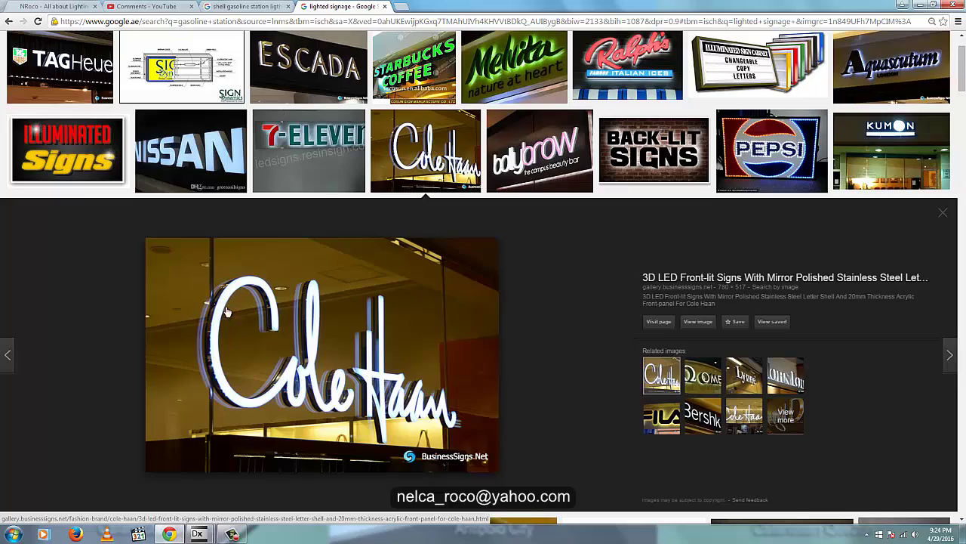
Preview the MINI and COFFEE signs further down the results, plus the related 221A and Daniel Footwear signs
{"action": "scroll", "coordinate": [497, 264], "scroll_direction": "up", "scroll_amount": 1}
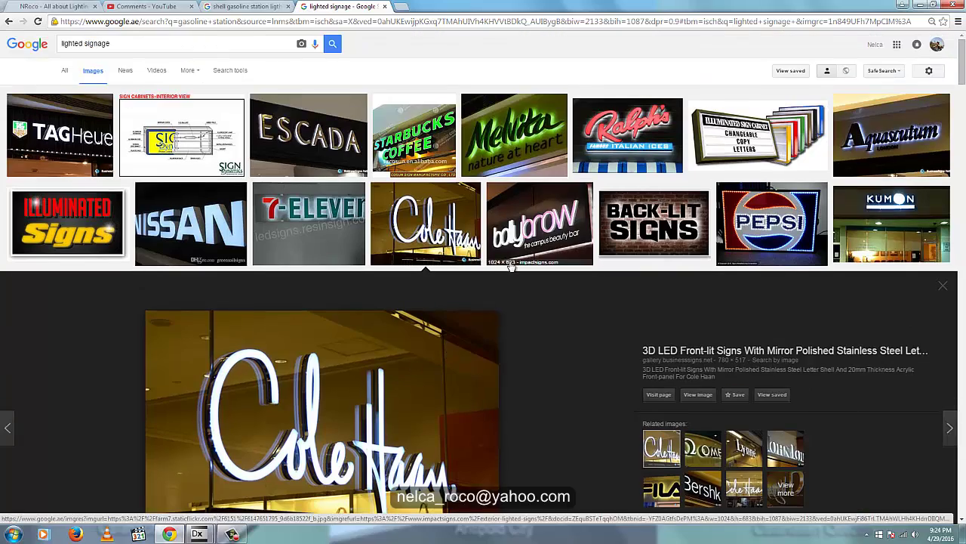
{"action": "scroll", "coordinate": [498, 272], "scroll_direction": "down", "scroll_amount": 8}
{"action": "scroll", "coordinate": [466, 353], "scroll_direction": "down", "scroll_amount": 4}
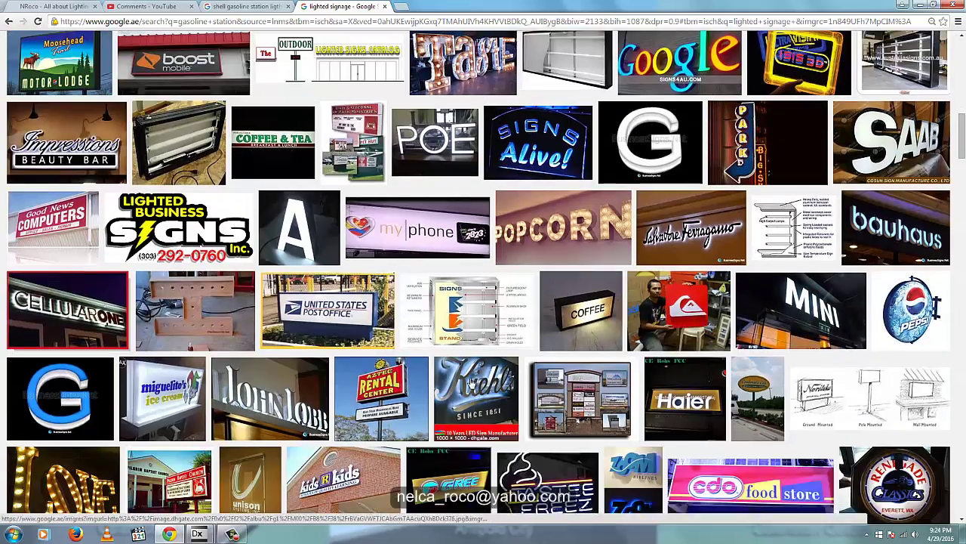
{"action": "left_click", "coordinate": [800, 298]}
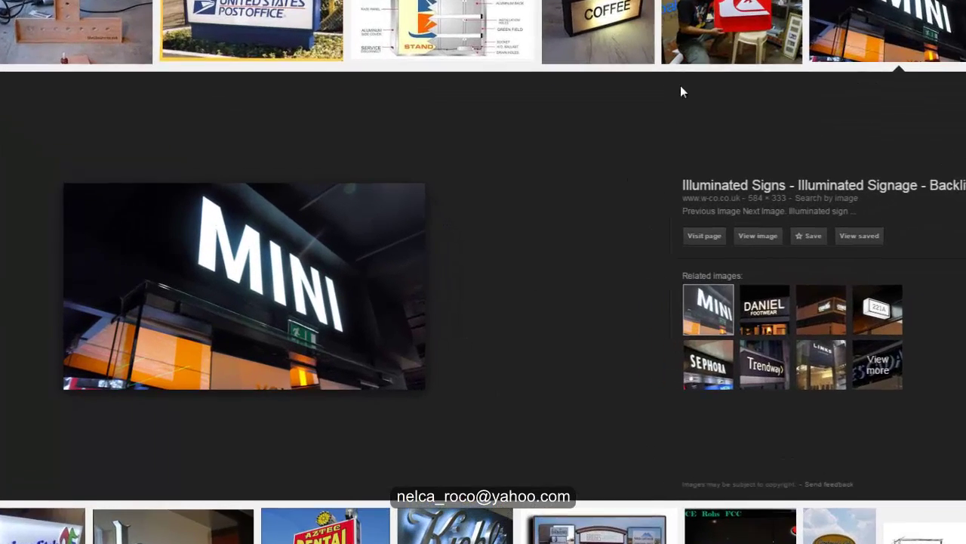
{"action": "left_click", "coordinate": [582, 122]}
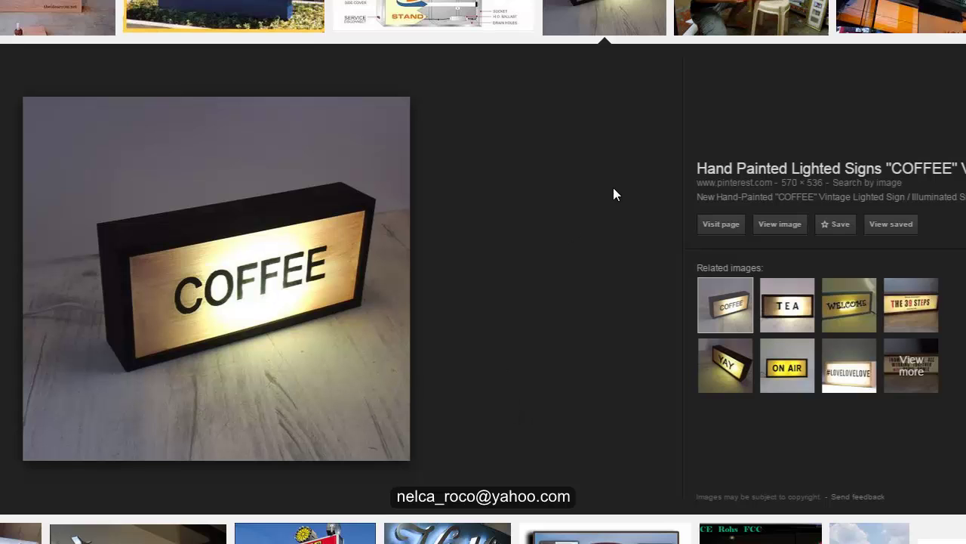
{"action": "left_click", "coordinate": [956, 7]}
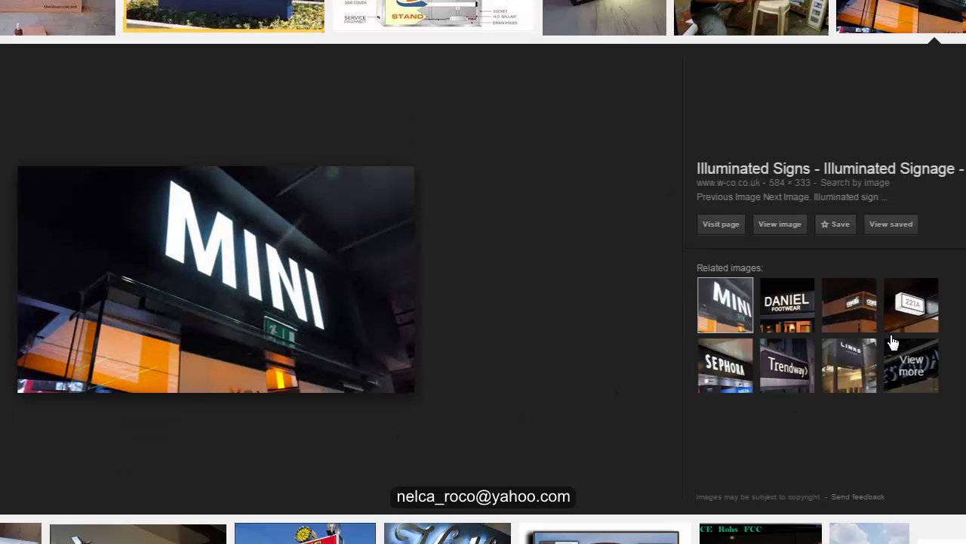
{"action": "left_click", "coordinate": [911, 318]}
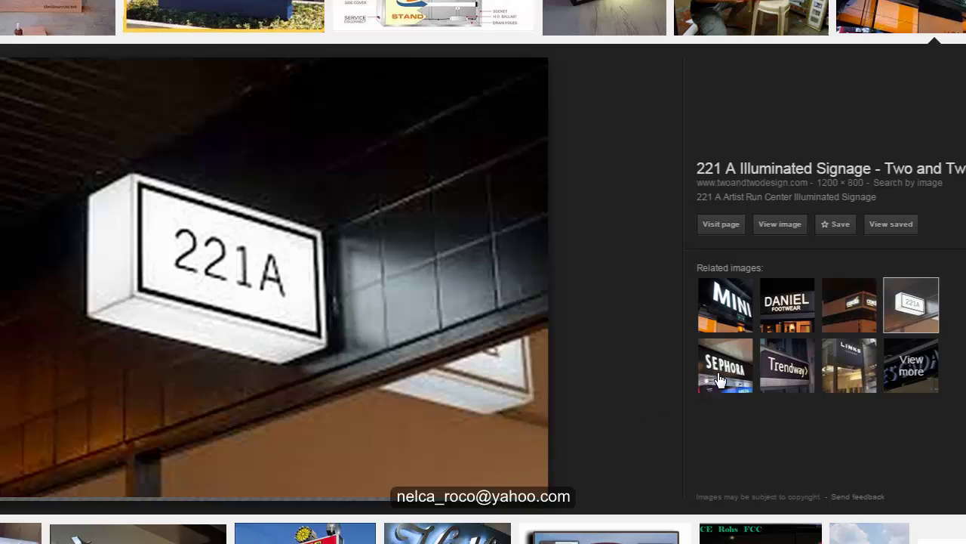
{"action": "left_click", "coordinate": [787, 304]}
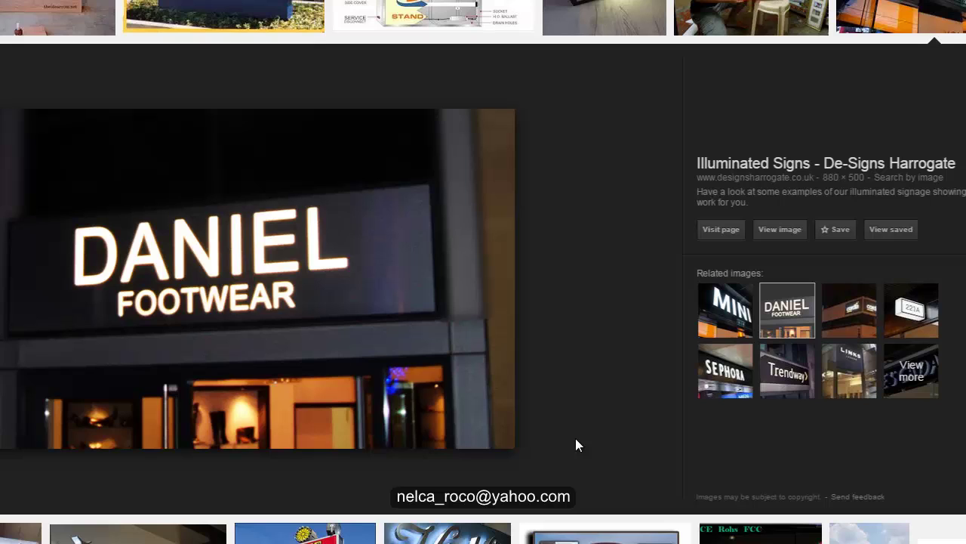
Browse the remaining lighted signage image results for more sign styles
{"action": "scroll", "coordinate": [575, 445], "scroll_direction": "down", "scroll_amount": 10}
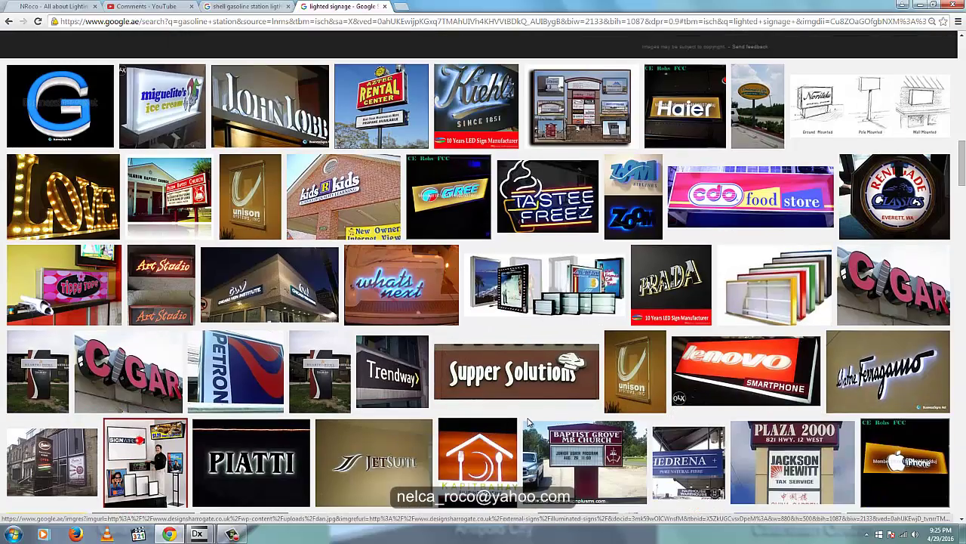
{"action": "scroll", "coordinate": [529, 423], "scroll_direction": "down", "scroll_amount": 2}
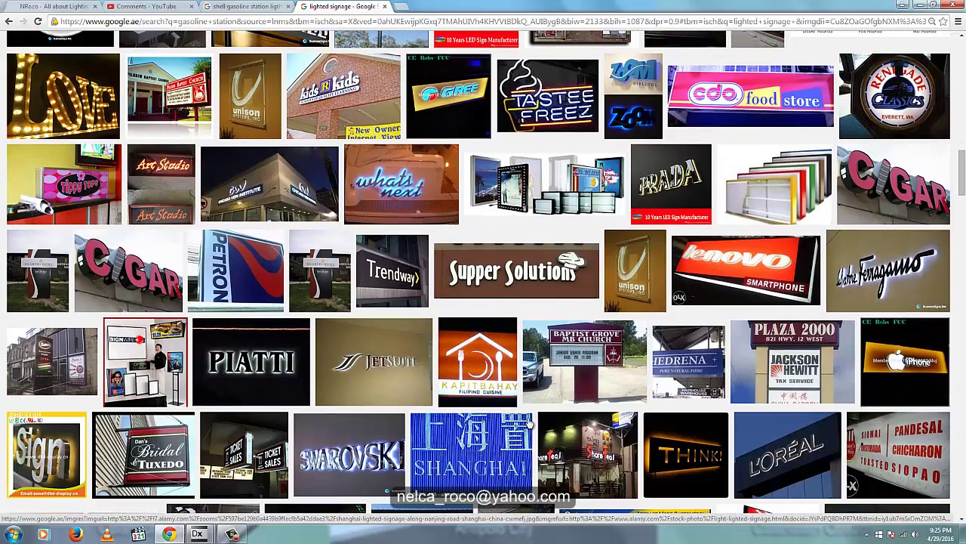
{"action": "scroll", "coordinate": [504, 420], "scroll_direction": "down", "scroll_amount": 2}
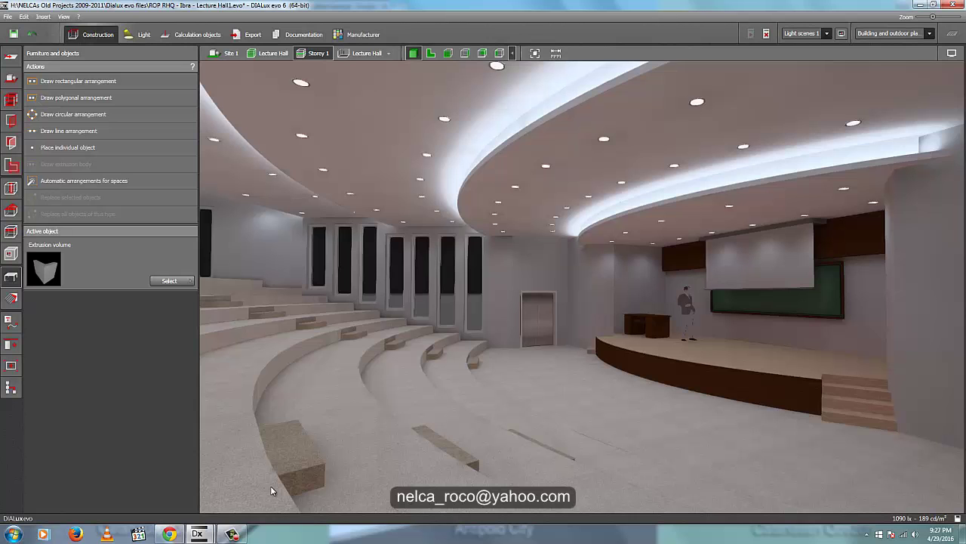
Switch from DIALux evo back to Chrome and preview the Back-Lit Signs image among the lighted signage results
{"action": "left_click", "coordinate": [169, 534]}
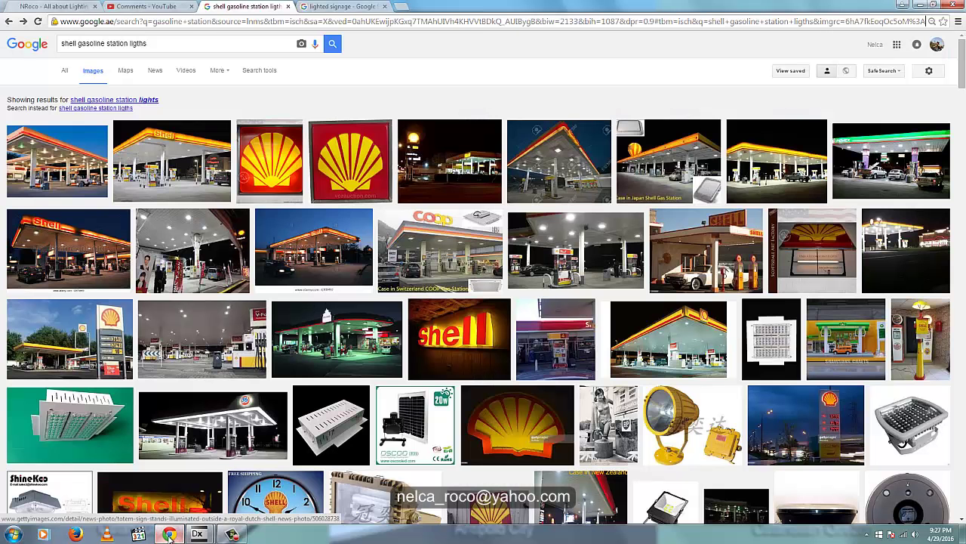
{"action": "left_click", "coordinate": [338, 6]}
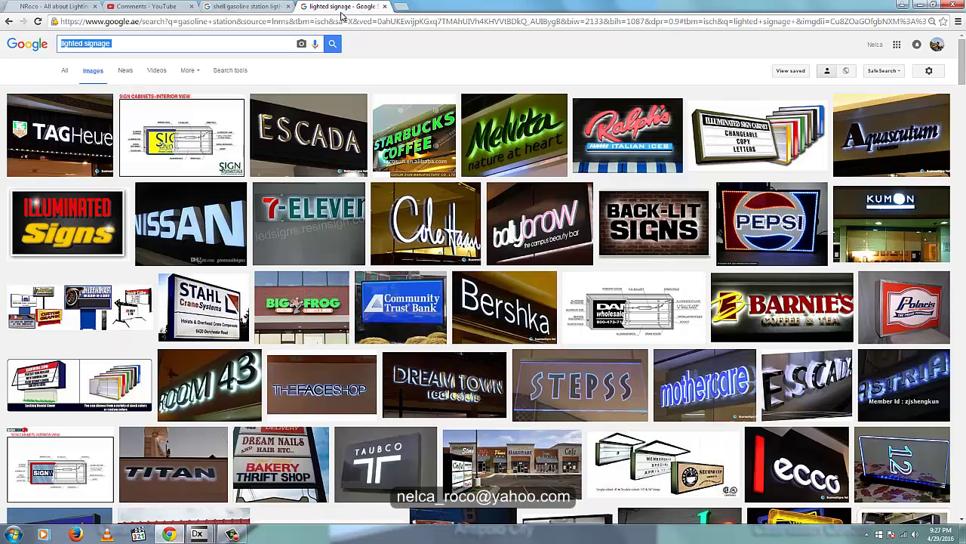
{"action": "left_click", "coordinate": [654, 244]}
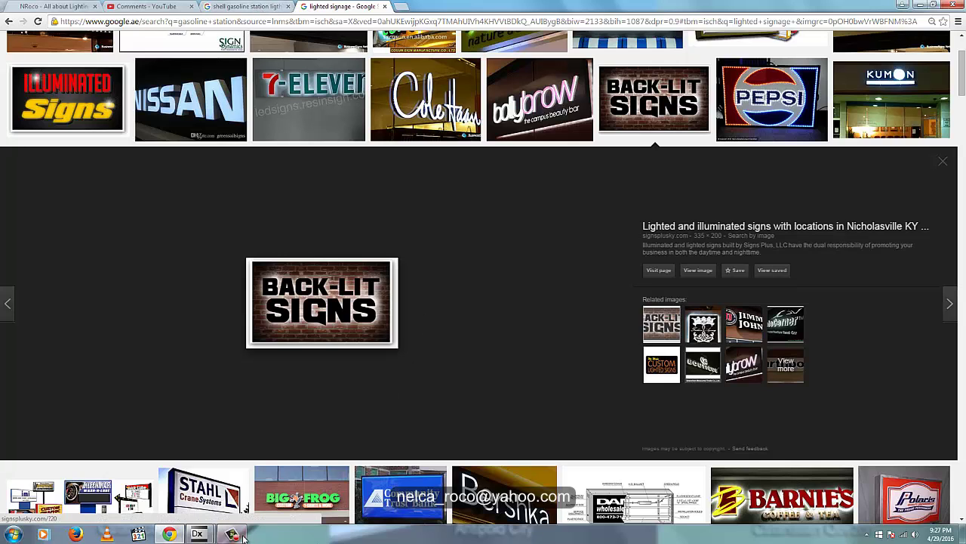
Switch to DIALux evo, display the whole Site 1 fitted in view and examine the lecture hall's exterior walls
{"action": "mouse_move", "coordinate": [234, 535]}
{"action": "left_click", "coordinate": [256, 483]}
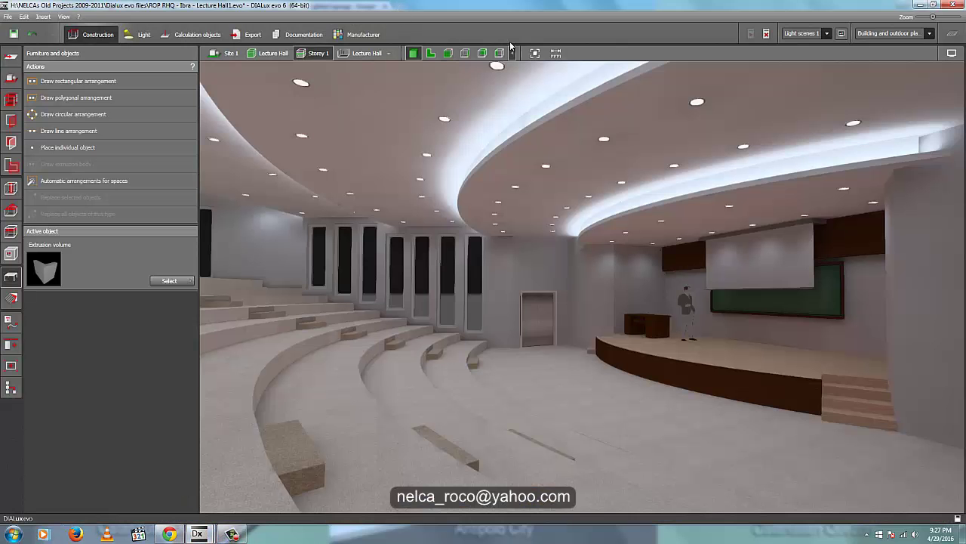
{"action": "left_click", "coordinate": [231, 54]}
{"action": "left_click", "coordinate": [534, 54]}
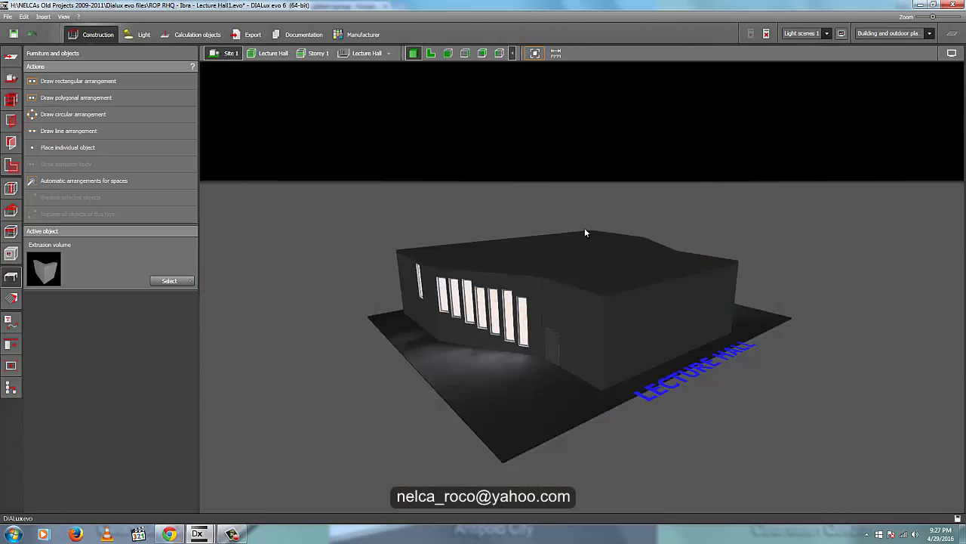
{"action": "left_click_drag", "start_coordinate": [585, 232], "coordinate": [497, 252]}
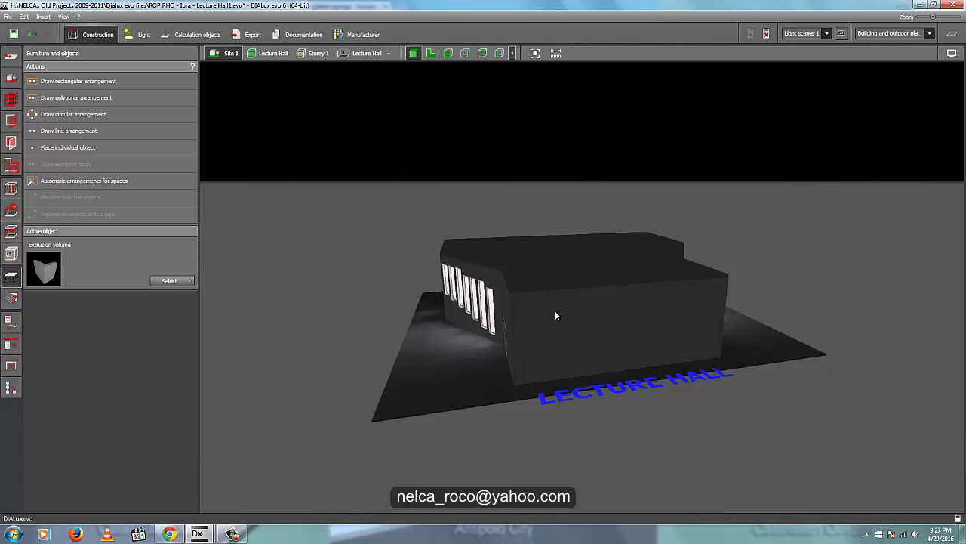
{"action": "mouse_move", "coordinate": [594, 365]}
{"action": "left_mouse_down"}
{"action": "mouse_move", "coordinate": [546, 345]}
{"action": "mouse_move", "coordinate": [578, 370]}
{"action": "left_mouse_up"}
{"action": "scroll", "coordinate": [578, 370], "scroll_direction": "up", "scroll_amount": 5}
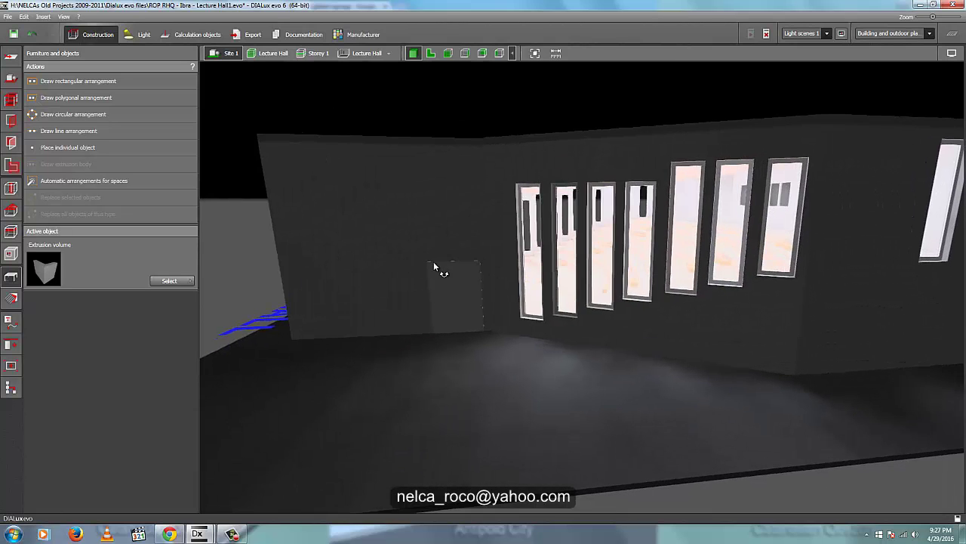
{"action": "left_click_drag", "start_coordinate": [434, 263], "coordinate": [419, 260]}
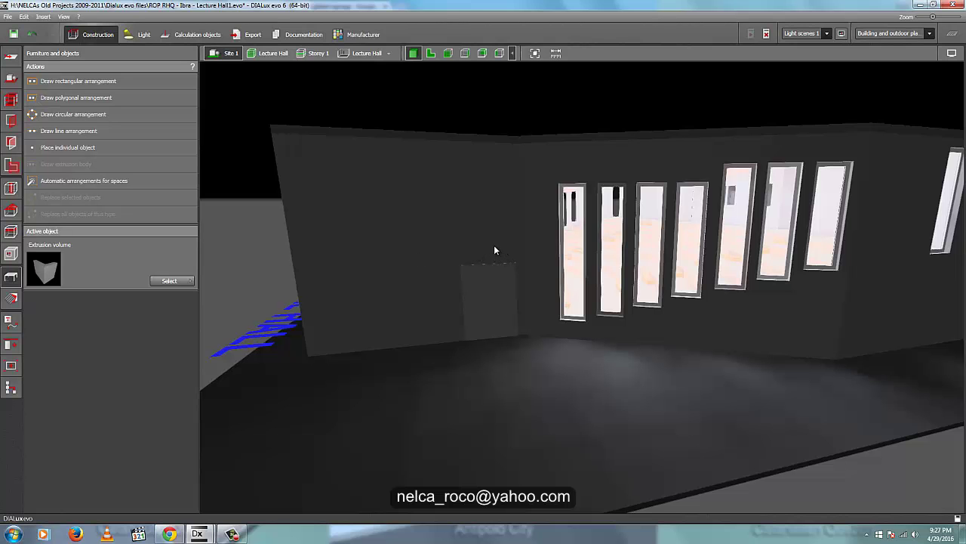
{"action": "left_click_drag", "start_coordinate": [430, 263], "coordinate": [736, 252]}
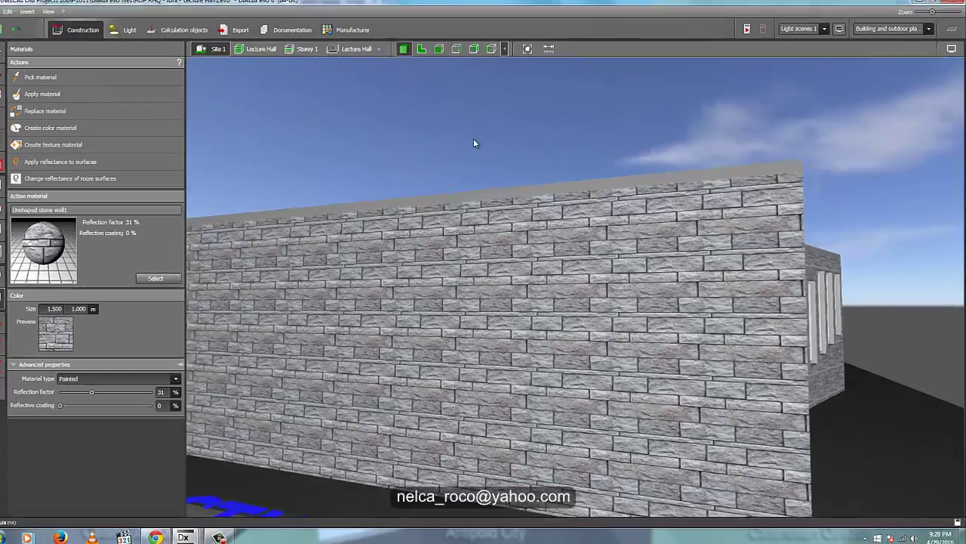
Examine the stone-clad facade beside the blue LECTURE HALL lettering from several angles
{"action": "scroll", "coordinate": [474, 140], "scroll_direction": "down", "scroll_amount": 4}
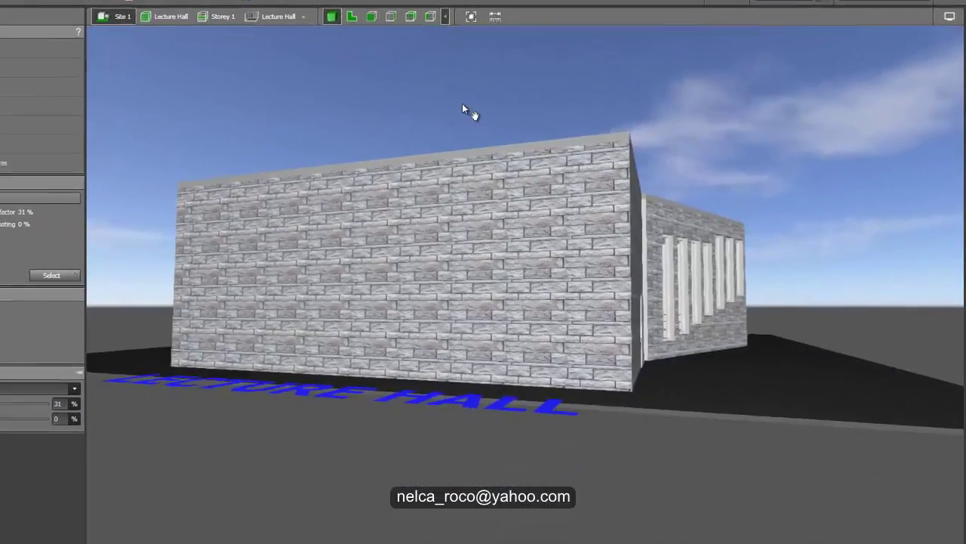
{"action": "right_click_drag", "start_coordinate": [518, 124], "coordinate": [540, 125]}
{"action": "right_click_drag", "start_coordinate": [400, 105], "coordinate": [463, 151]}
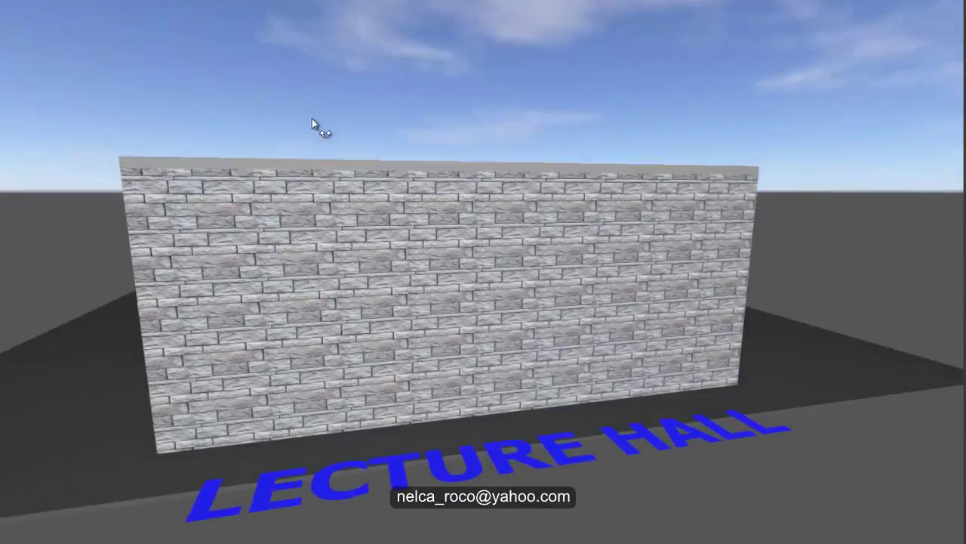
{"action": "right_click_drag", "start_coordinate": [311, 119], "coordinate": [335, 140]}
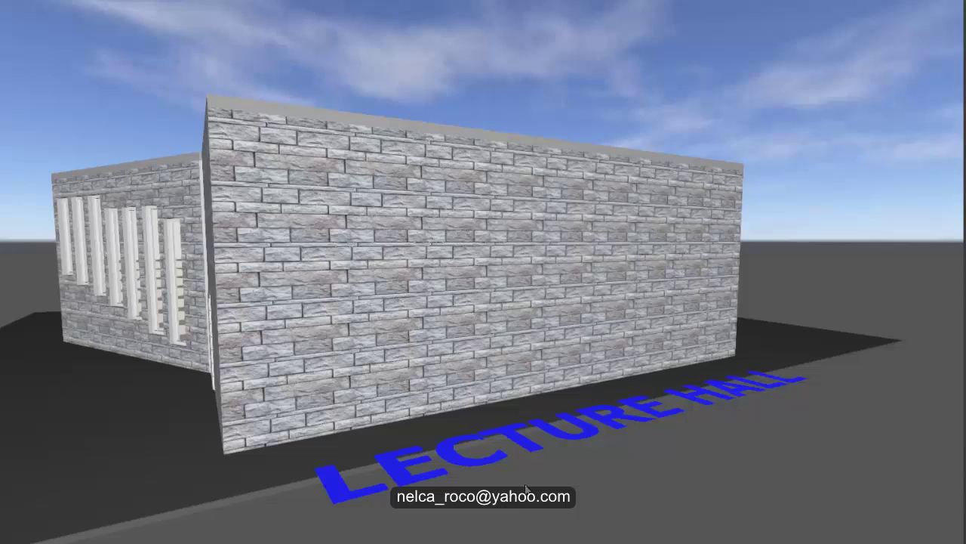
{"action": "right_click_drag", "start_coordinate": [528, 504], "coordinate": [475, 518]}
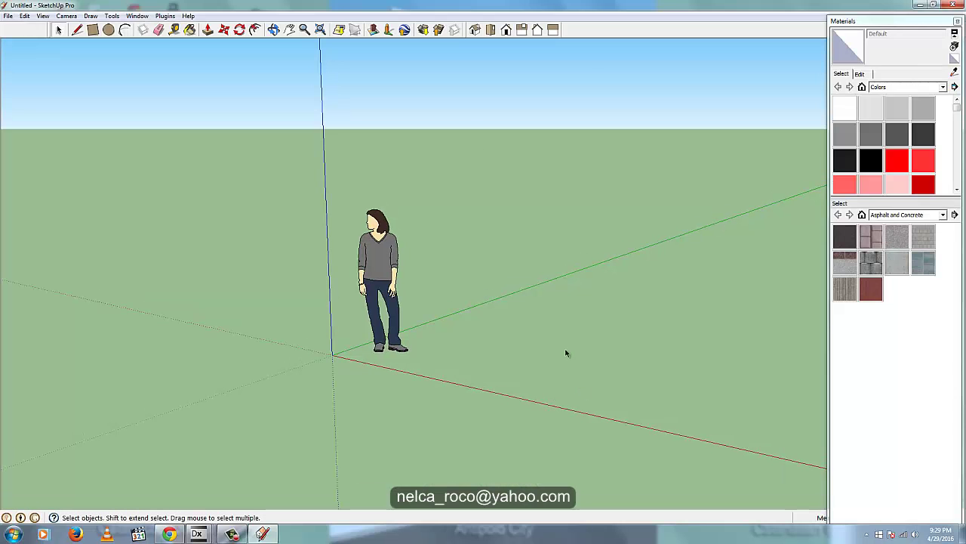
Create the 3D text "LECTURE HALL" with the default font and size and place it at the origin
{"action": "left_click", "coordinate": [273, 30]}
{"action": "left_click_drag", "start_coordinate": [313, 156], "coordinate": [284, 284]}
{"action": "left_click", "coordinate": [111, 16]}
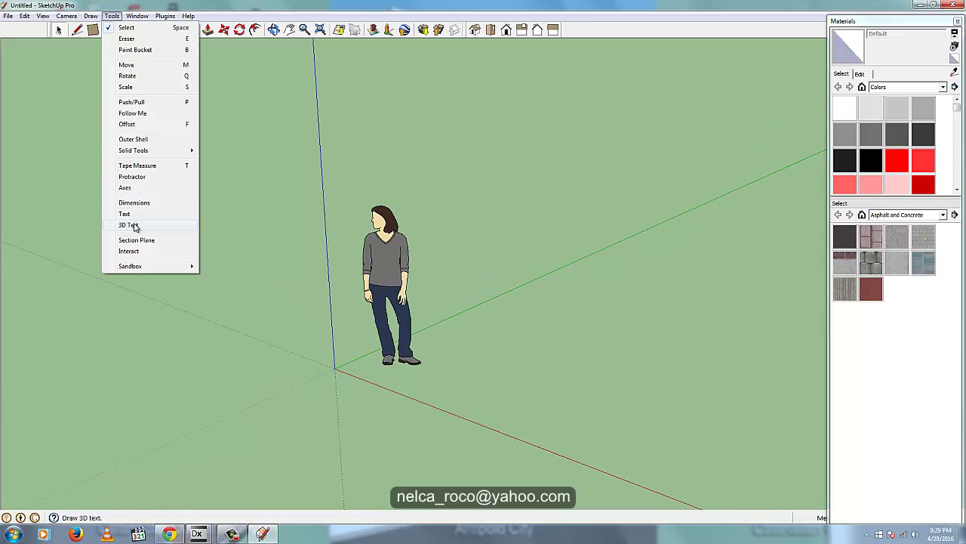
{"action": "left_click", "coordinate": [134, 226]}
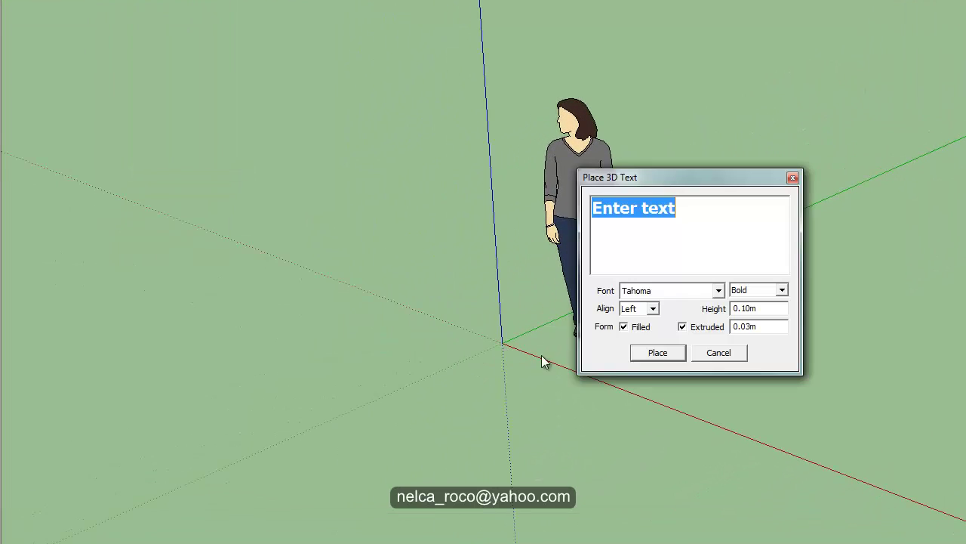
{"action": "key", "text": "BackSpace"}
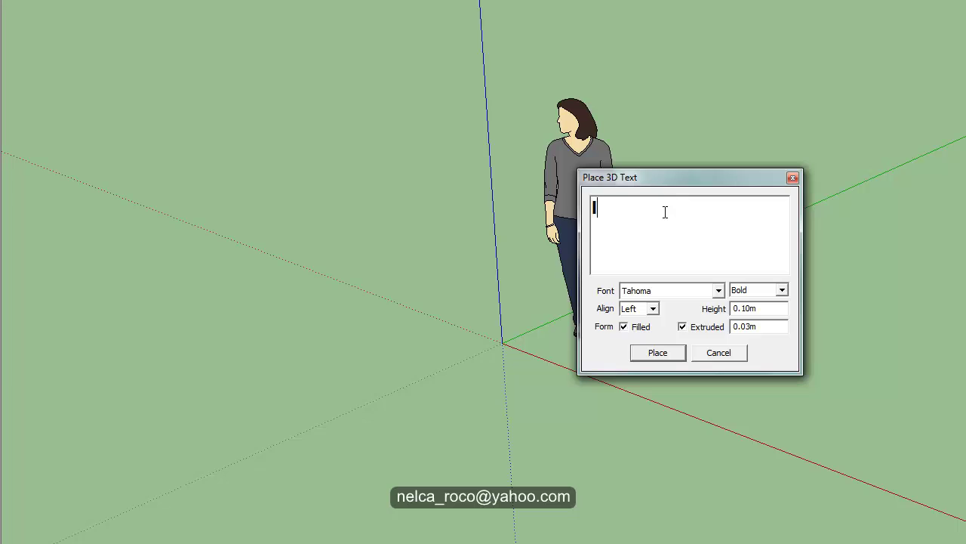
{"action": "type", "text": "LE"}
{"action": "type", "text": "CT"}
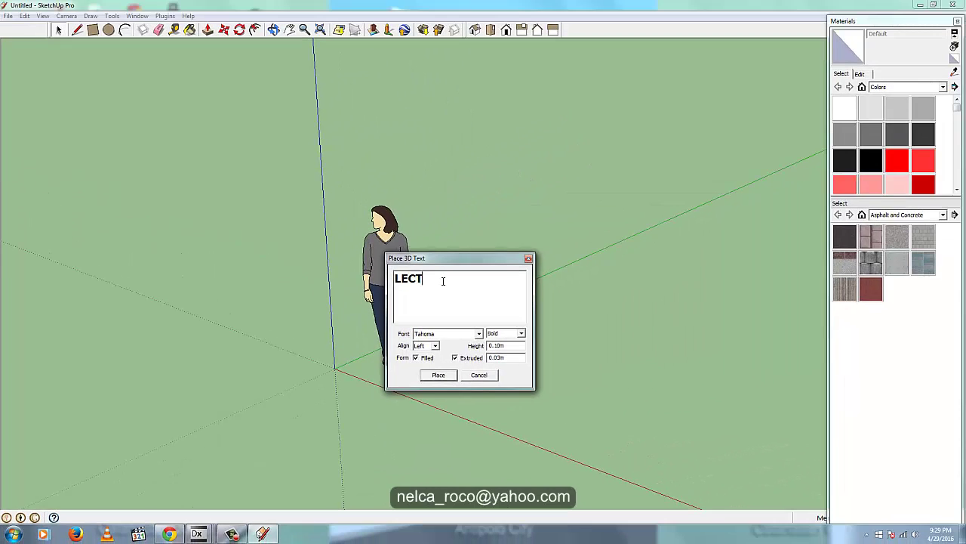
{"action": "type", "text": "URE HALL"}
{"action": "left_click", "coordinate": [448, 377]}
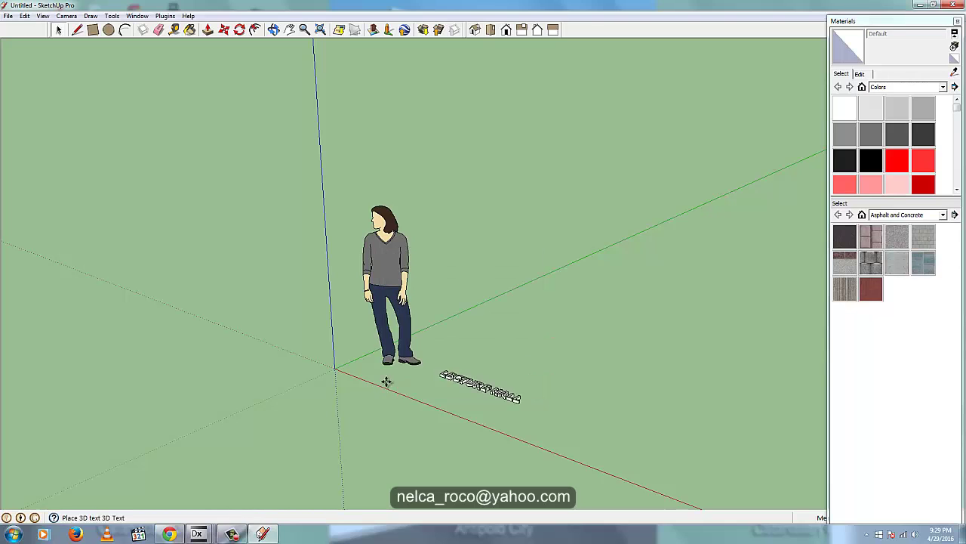
{"action": "left_click", "coordinate": [336, 368]}
{"action": "key", "text": "space"}
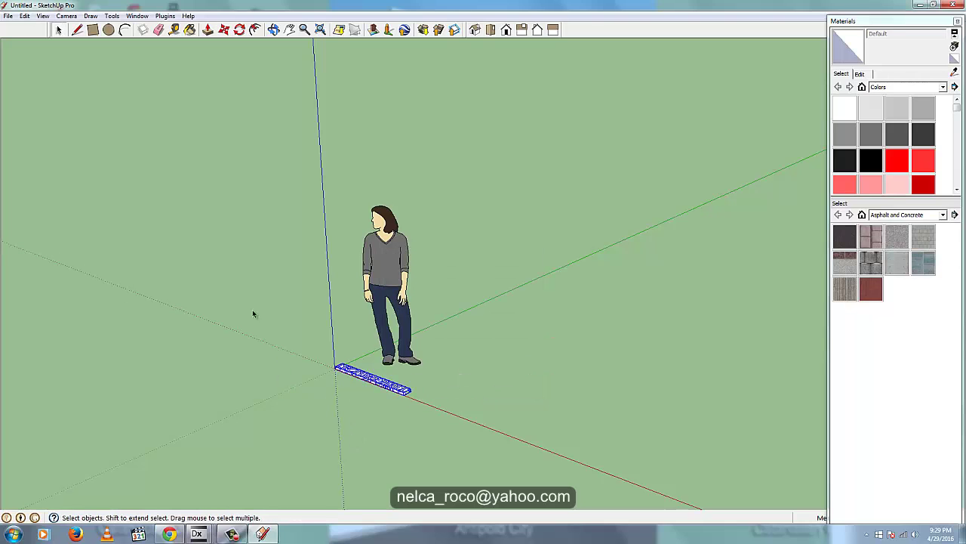
Delete the default human figure standing behind the 3D text
{"action": "left_click", "coordinate": [252, 311]}
{"action": "left_click", "coordinate": [273, 31]}
{"action": "left_click_drag", "start_coordinate": [330, 281], "coordinate": [406, 358]}
{"action": "key", "text": "space"}
{"action": "left_click", "coordinate": [405, 357]}
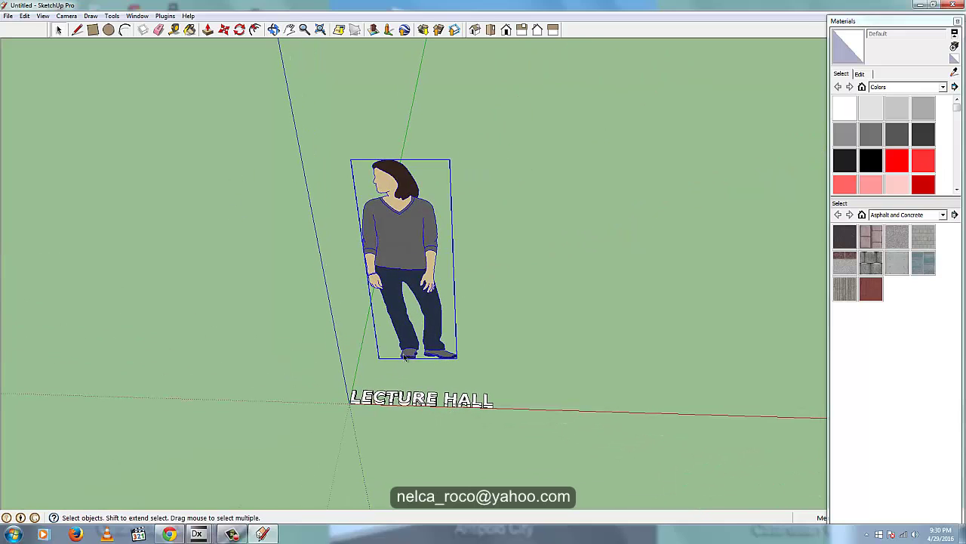
{"action": "key", "text": "Delete"}
Select the LECTURE HALL text and scale it along its extrusion direction to make the letters thinner
{"action": "left_click", "coordinate": [320, 29]}
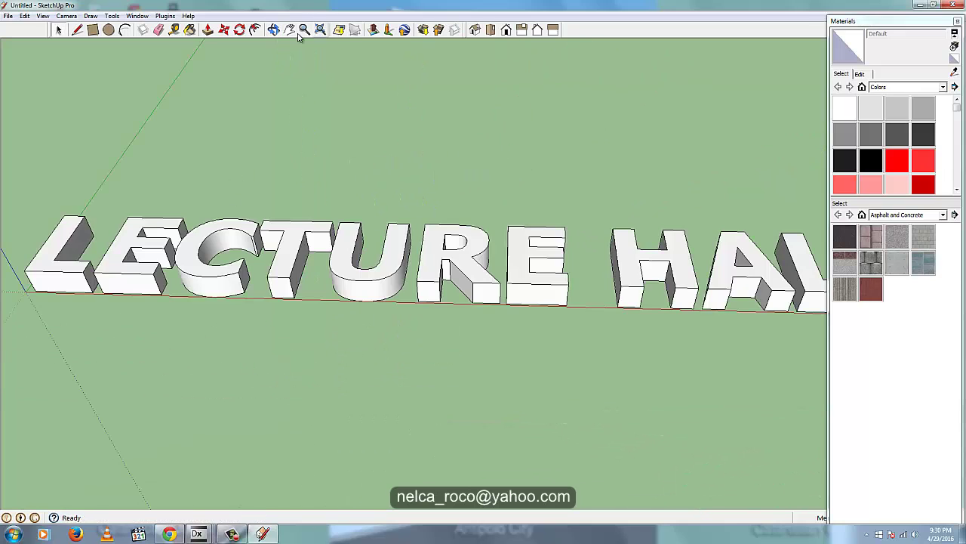
{"action": "left_click", "coordinate": [273, 30]}
{"action": "left_click_drag", "start_coordinate": [266, 108], "coordinate": [429, 202]}
{"action": "scroll", "coordinate": [429, 202], "scroll_direction": "up", "scroll_amount": 4}
{"action": "key", "text": "space"}
{"action": "left_click", "coordinate": [390, 272]}
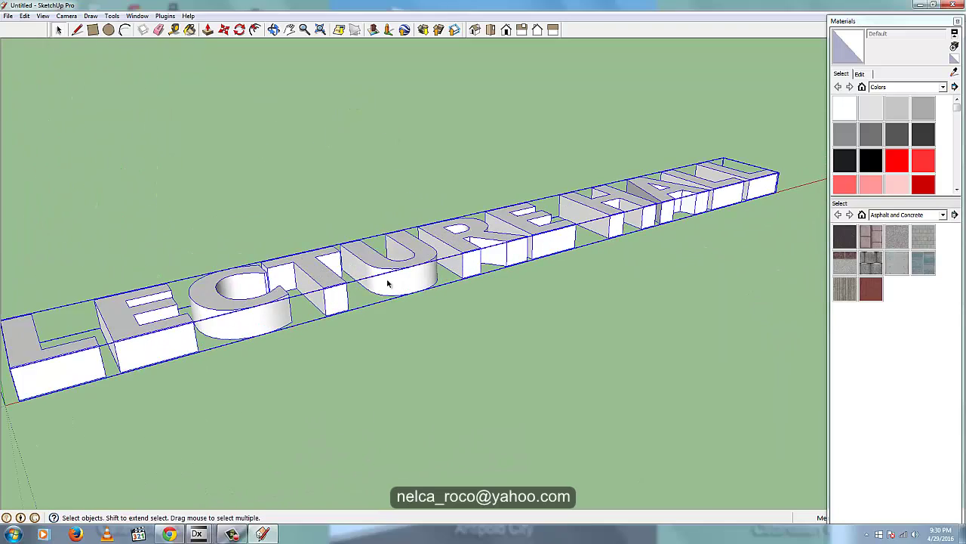
{"action": "scroll", "coordinate": [385, 287], "scroll_direction": "down", "scroll_amount": 3}
{"action": "right_click", "coordinate": [385, 299]}
{"action": "left_click", "coordinate": [112, 16]}
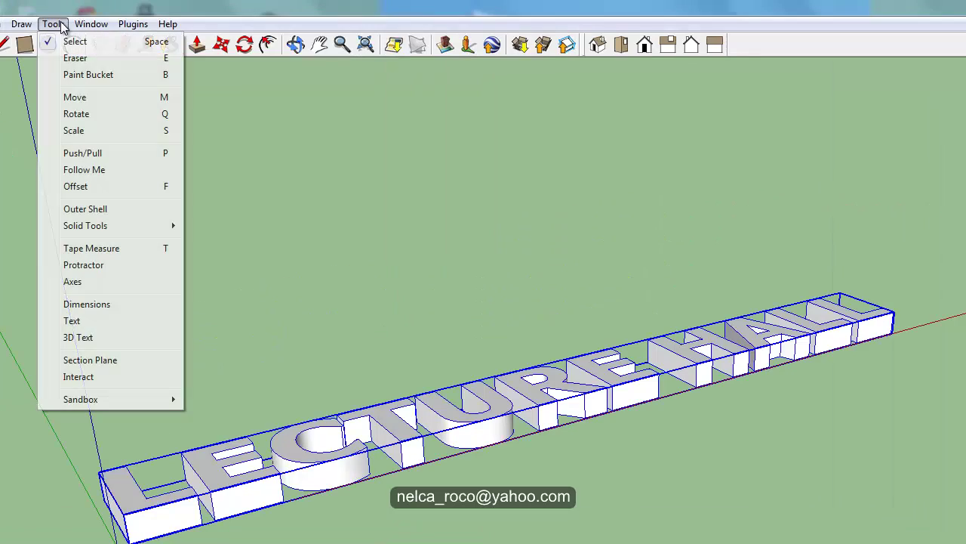
{"action": "left_click", "coordinate": [76, 113]}
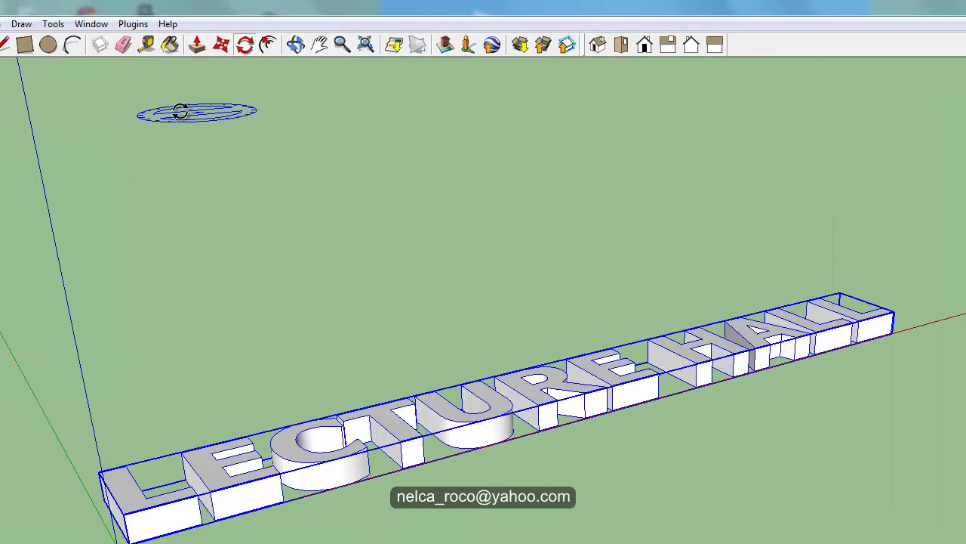
{"action": "left_click", "coordinate": [53, 23]}
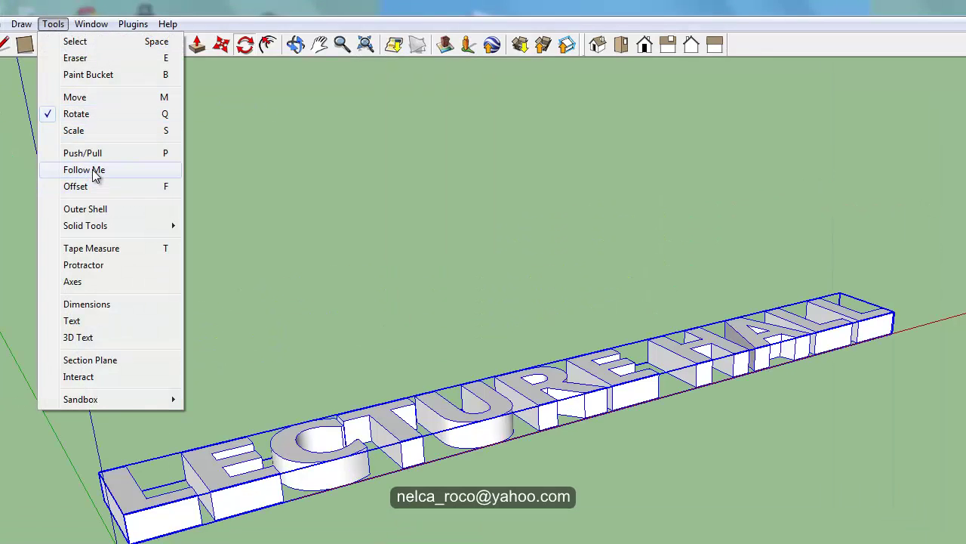
{"action": "left_click", "coordinate": [86, 131]}
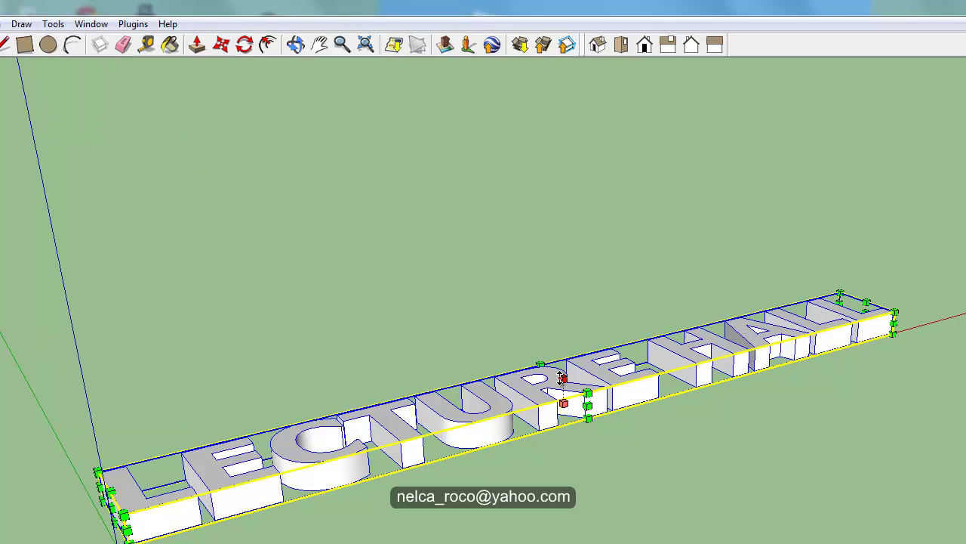
{"action": "left_click_drag", "start_coordinate": [562, 377], "coordinate": [563, 393]}
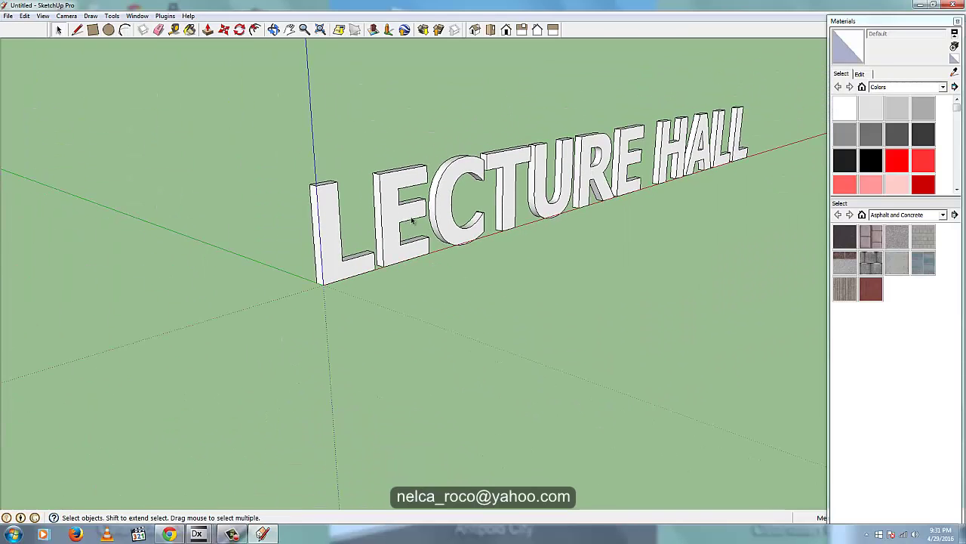
Export the lettering to the Desktop as a 3DS file named LECTURE HALL, accepting the replacement name LECTURE_HALL.3ds
{"action": "scroll", "coordinate": [428, 222], "scroll_direction": "up", "scroll_amount": 3}
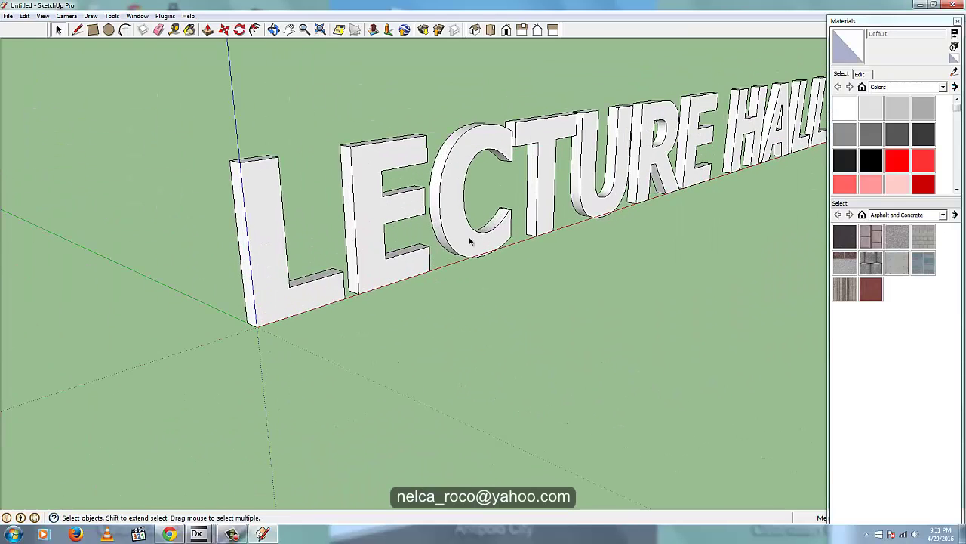
{"action": "scroll", "coordinate": [471, 241], "scroll_direction": "down", "scroll_amount": 2}
{"action": "left_click", "coordinate": [9, 17]}
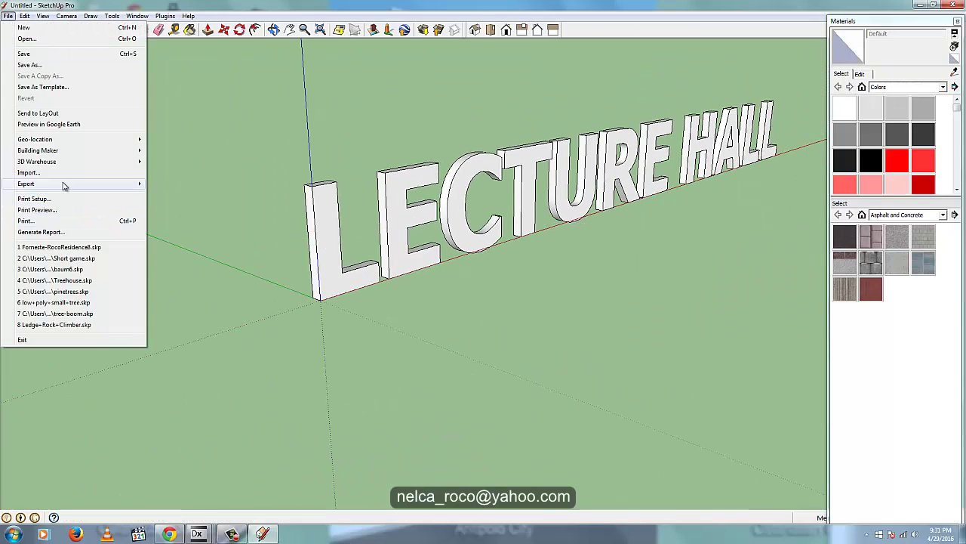
{"action": "mouse_move", "coordinate": [65, 183]}
{"action": "left_click", "coordinate": [66, 163]}
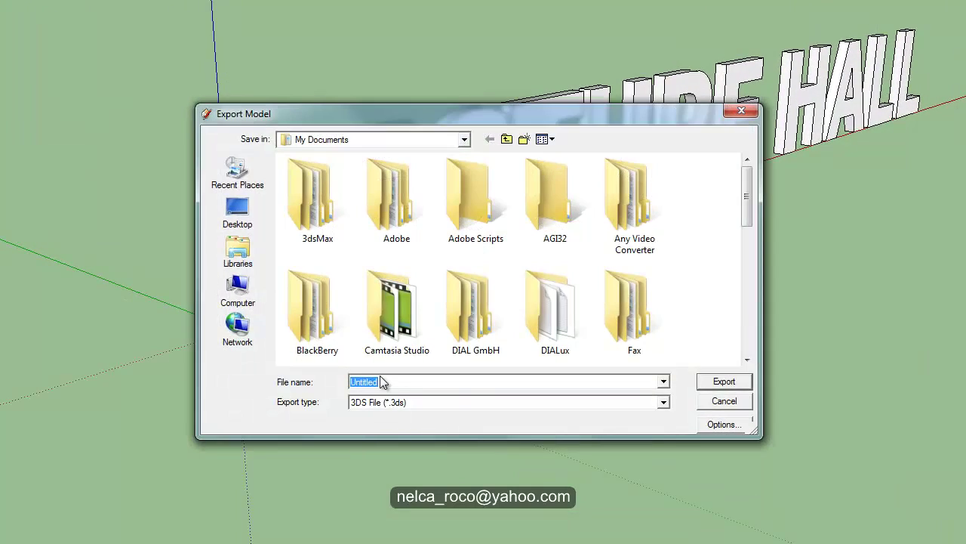
{"action": "type", "text": "LECTURE HAL"}
{"action": "left_click", "coordinate": [238, 211]}
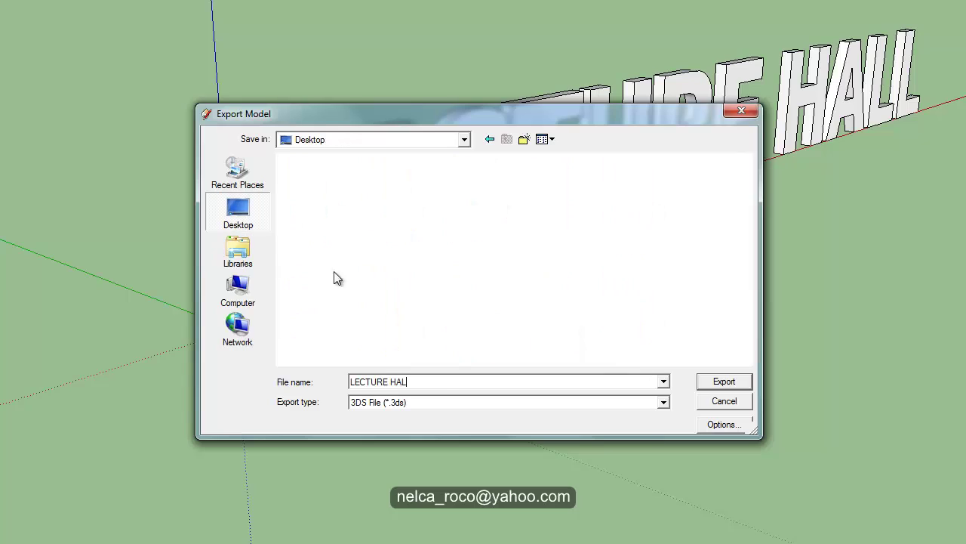
{"action": "type", "text": "L"}
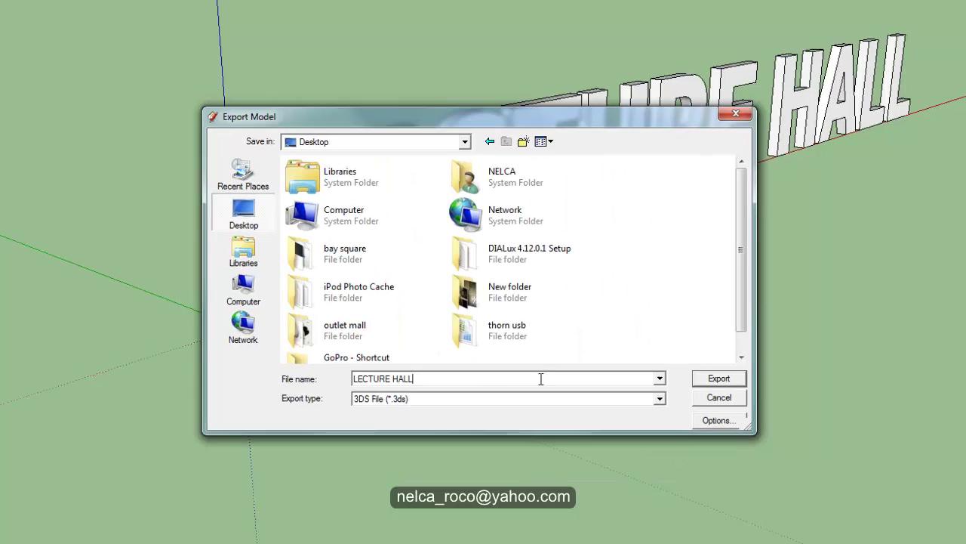
{"action": "key", "text": "Return"}
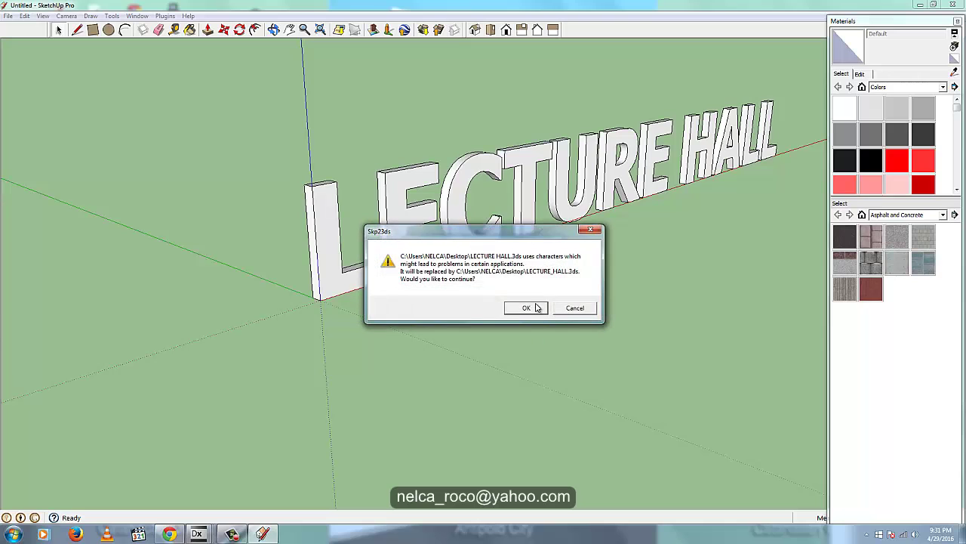
{"action": "left_click", "coordinate": [526, 308]}
{"action": "left_click", "coordinate": [532, 339]}
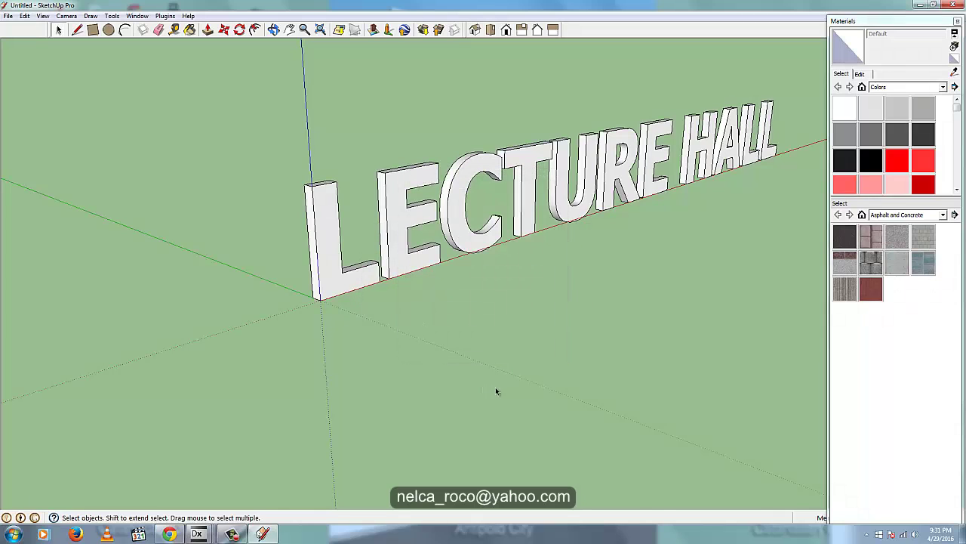
Close SketchUp without saving the model and return to the lecture hall's exterior in DIALux evo
{"action": "left_click", "coordinate": [955, 6]}
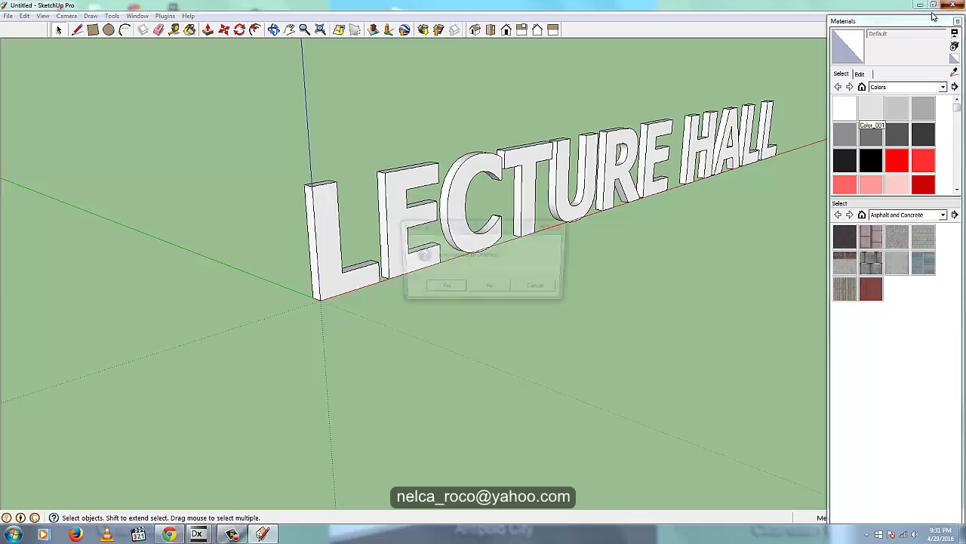
{"action": "left_click", "coordinate": [492, 290]}
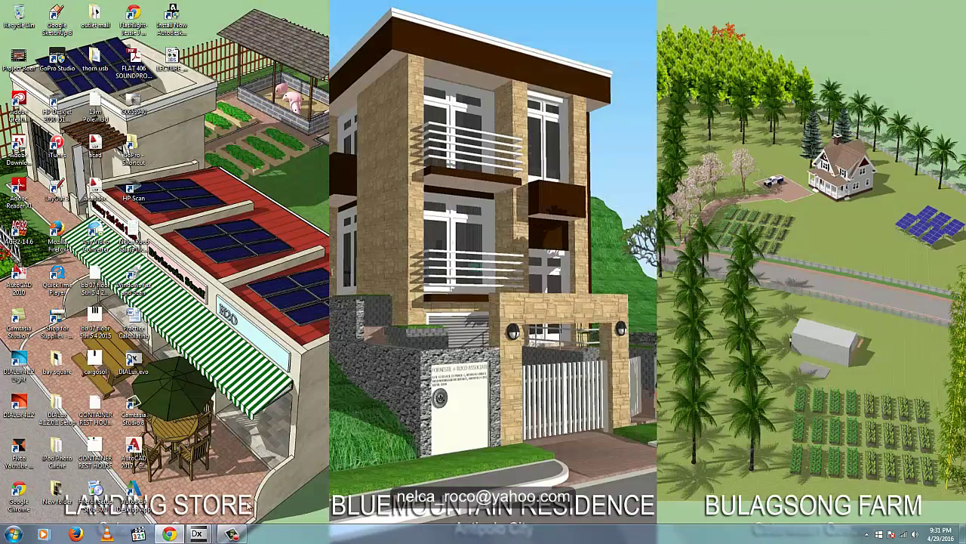
{"action": "mouse_move", "coordinate": [197, 533]}
{"action": "left_click", "coordinate": [327, 457]}
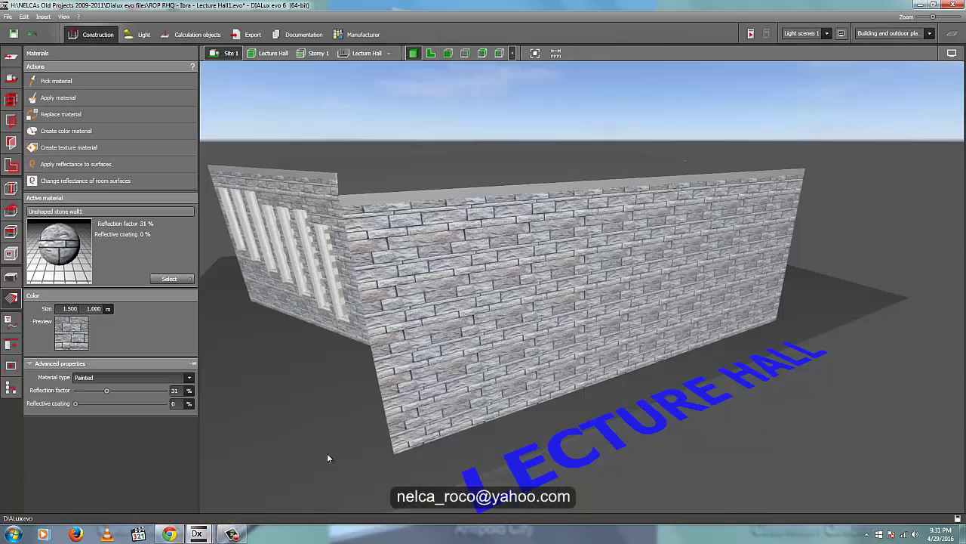
{"action": "left_click_drag", "start_coordinate": [353, 375], "coordinate": [417, 392]}
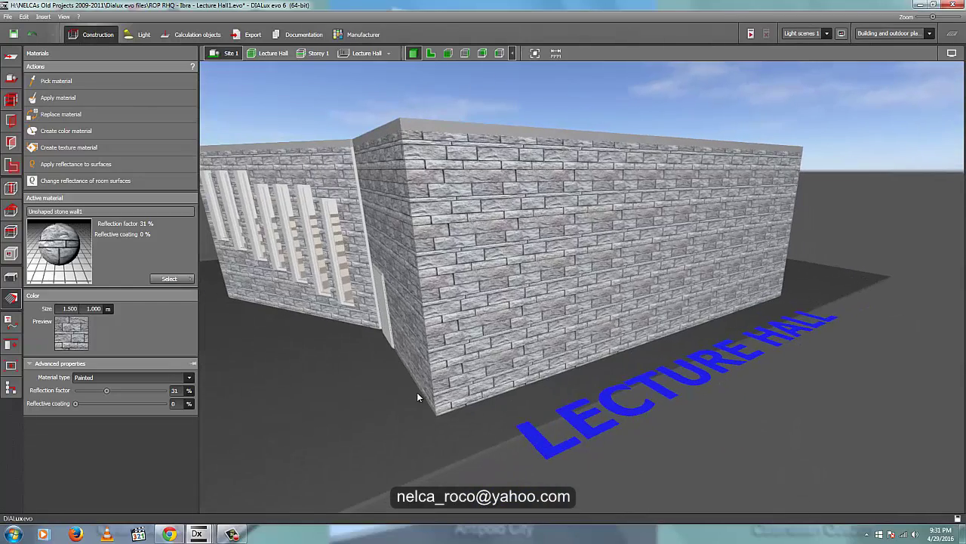
Import the LECTURE_HALL.3ds file from the Desktop into the site
{"action": "left_click", "coordinate": [8, 16]}
{"action": "mouse_move", "coordinate": [26, 90]}
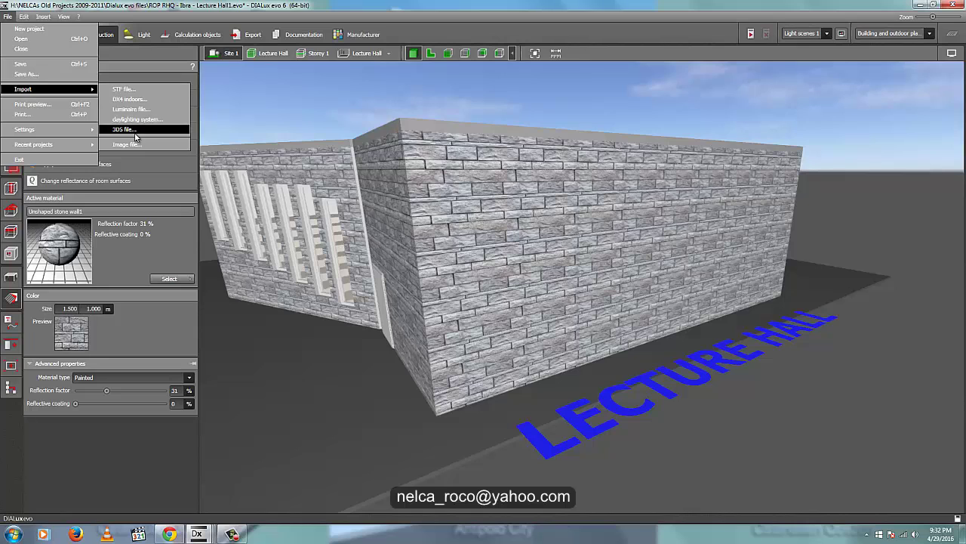
{"action": "left_click", "coordinate": [124, 123]}
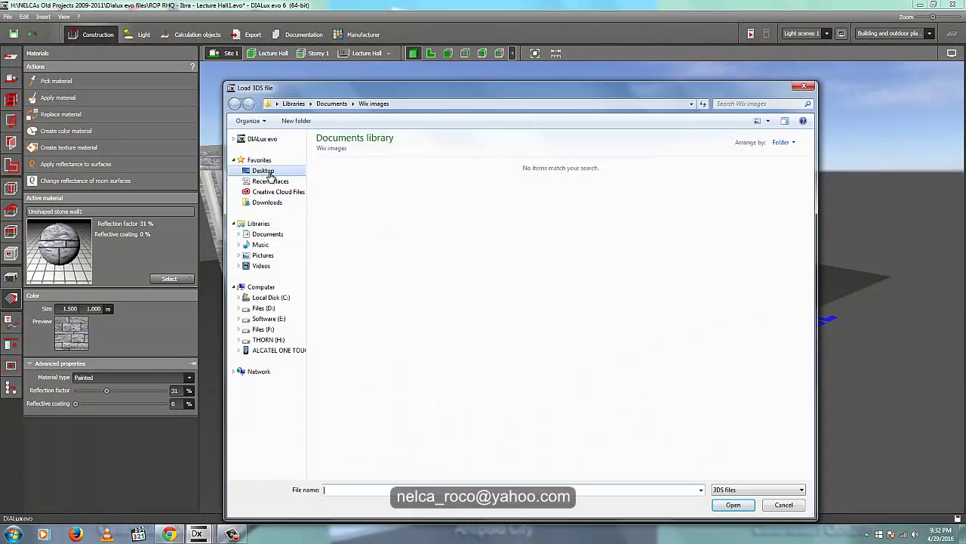
{"action": "left_click", "coordinate": [264, 170]}
{"action": "left_click", "coordinate": [340, 257]}
{"action": "left_click", "coordinate": [733, 504]}
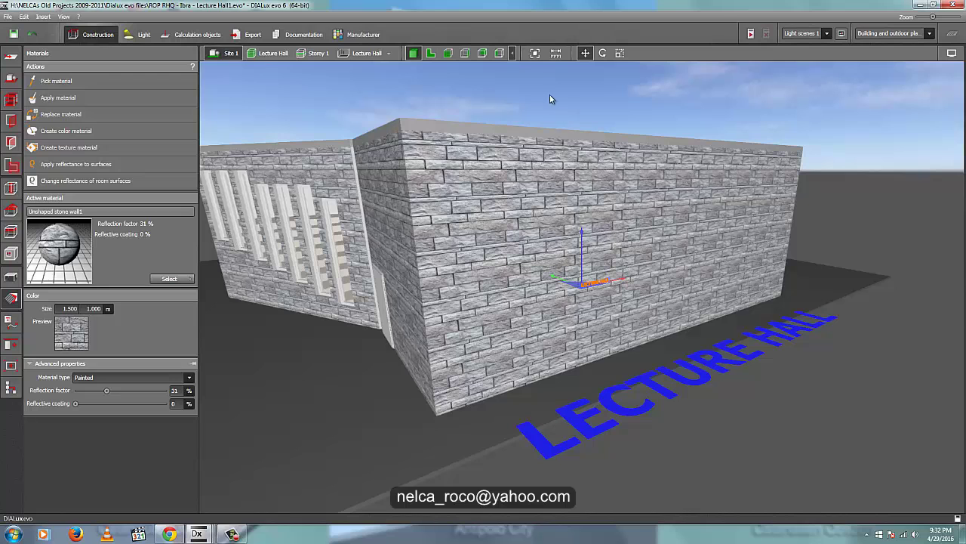
Move the imported lettering in plan to the outside of the front stone wall, near the wall's starting corner
{"action": "left_click", "coordinate": [534, 55]}
{"action": "mouse_move", "coordinate": [535, 116]}
{"action": "right_mouse_down"}
{"action": "mouse_move", "coordinate": [514, 207]}
{"action": "mouse_move", "coordinate": [541, 112]}
{"action": "right_mouse_up"}
{"action": "right_click_drag", "start_coordinate": [419, 296], "coordinate": [607, 321]}
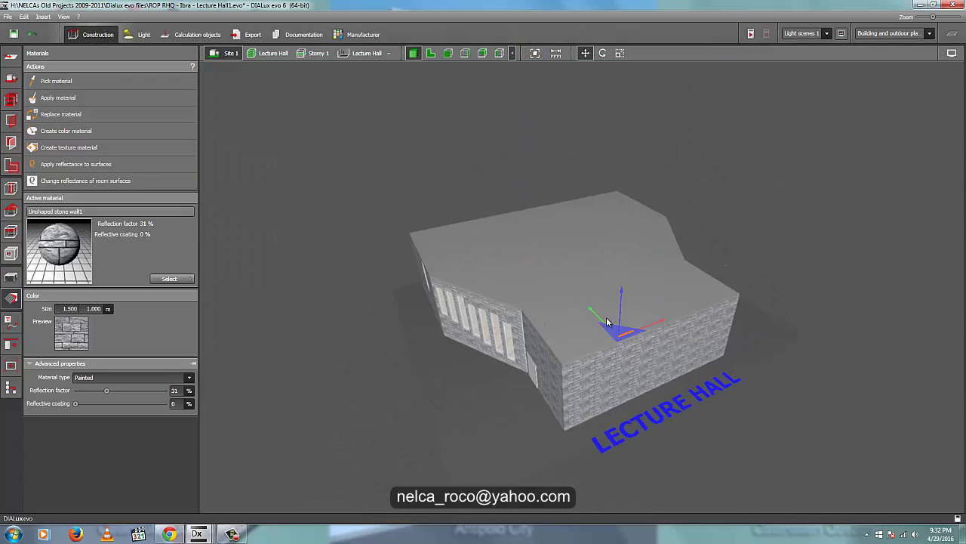
{"action": "scroll", "coordinate": [637, 365], "scroll_direction": "up", "scroll_amount": 5}
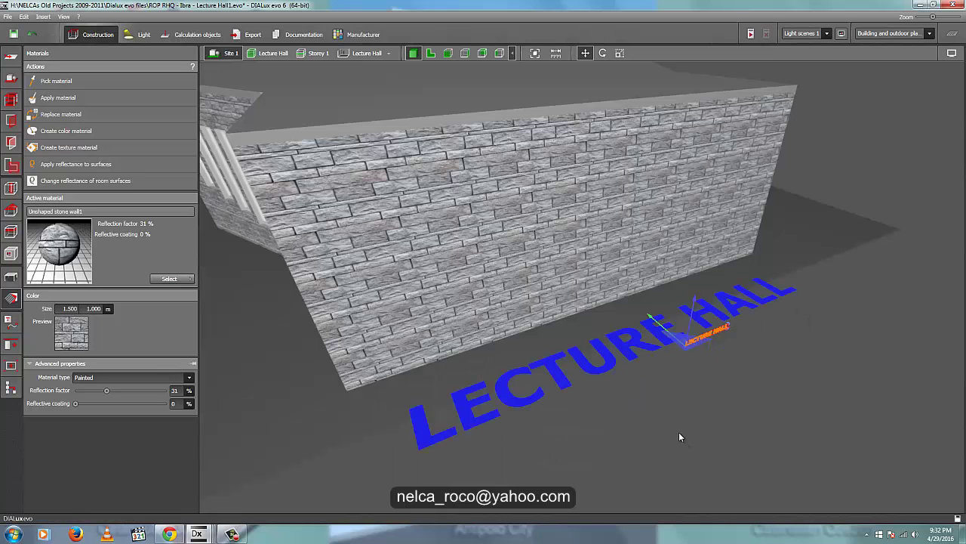
{"action": "right_click_drag", "start_coordinate": [478, 83], "coordinate": [471, 59]}
{"action": "left_click", "coordinate": [431, 53]}
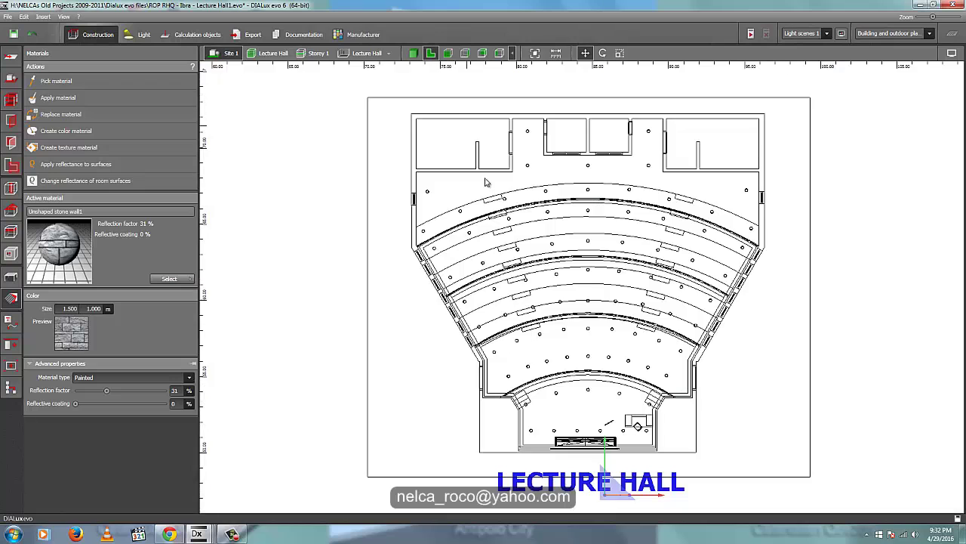
{"action": "scroll", "coordinate": [638, 286], "scroll_direction": "up", "scroll_amount": 5}
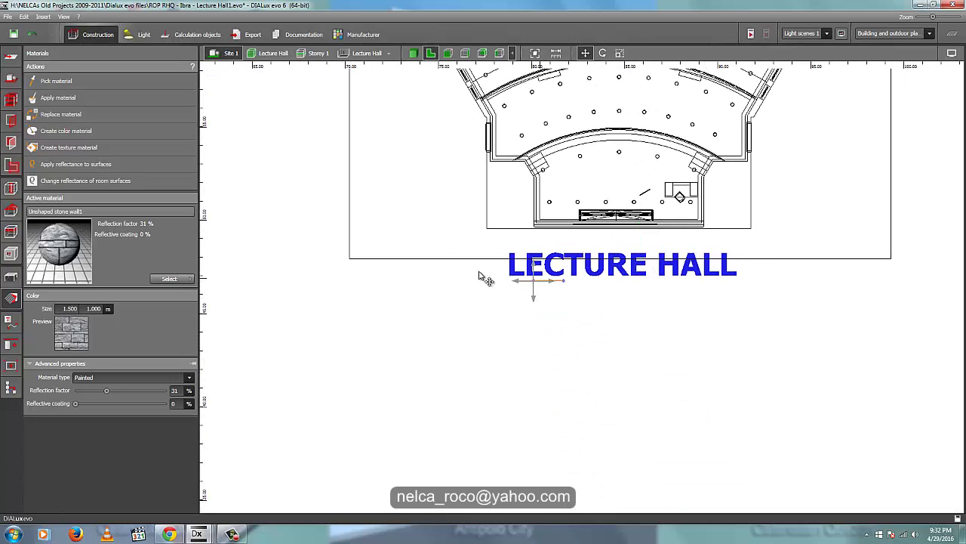
{"action": "left_click", "coordinate": [413, 53]}
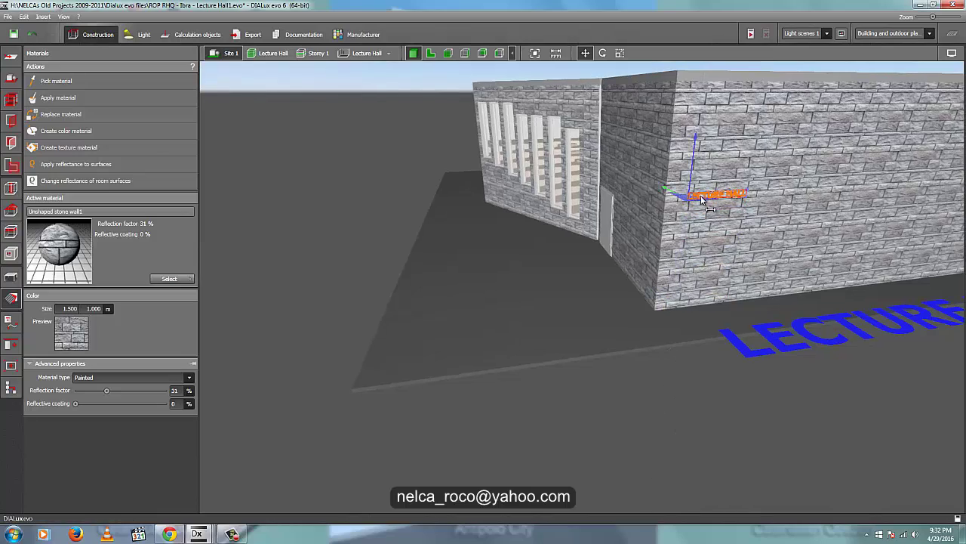
{"action": "middle_click_drag", "start_coordinate": [476, 172], "coordinate": [342, 186]}
{"action": "scroll", "coordinate": [342, 189], "scroll_direction": "up", "scroll_amount": 5}
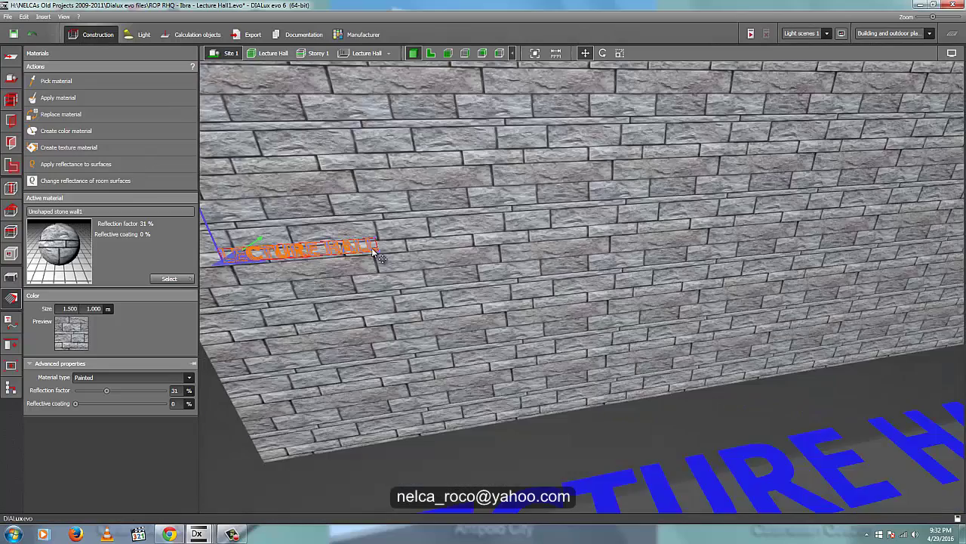
Scale the lettering's width and height in the front view to fill most of the facade, dismissing the save reminder
{"action": "right_click", "coordinate": [373, 253]}
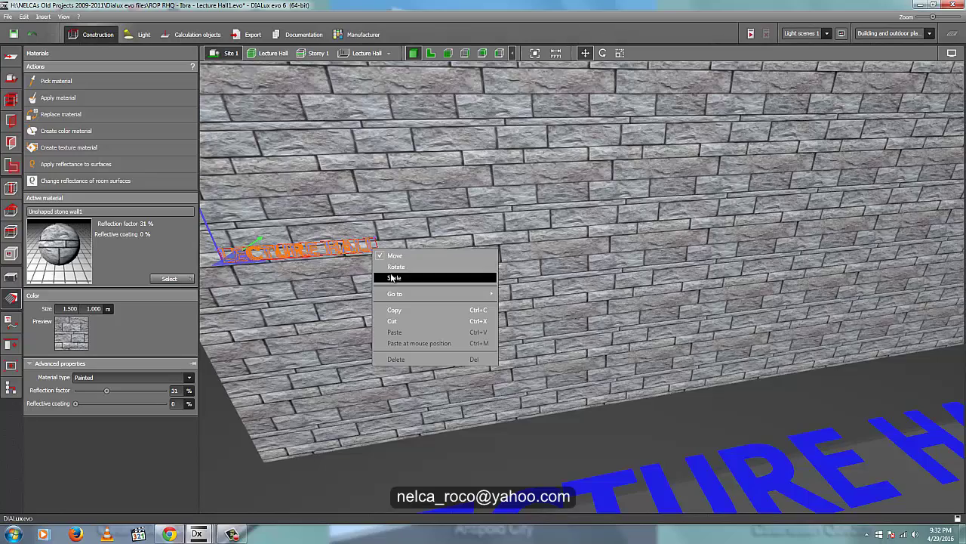
{"action": "left_click", "coordinate": [394, 278]}
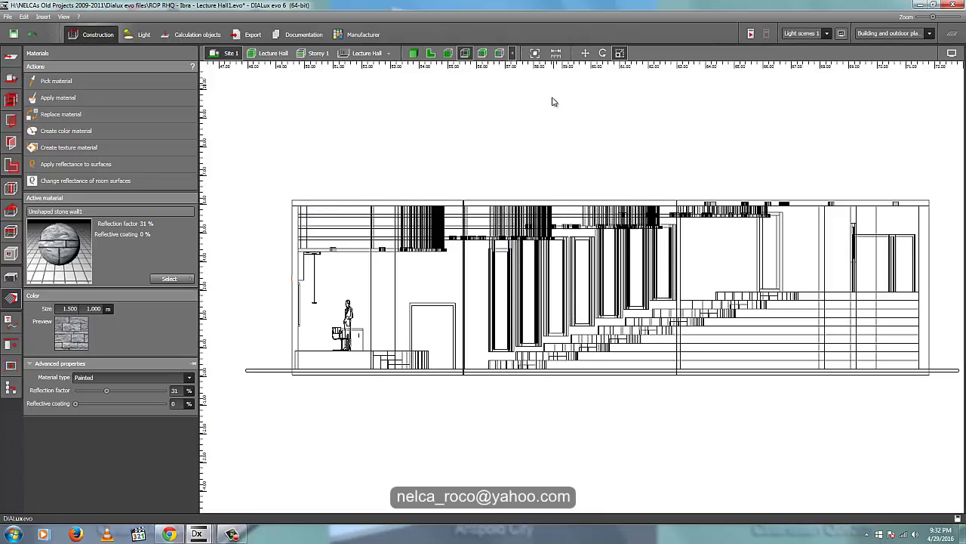
{"action": "left_click", "coordinate": [447, 53]}
{"action": "scroll", "coordinate": [457, 264], "scroll_direction": "up", "scroll_amount": 5}
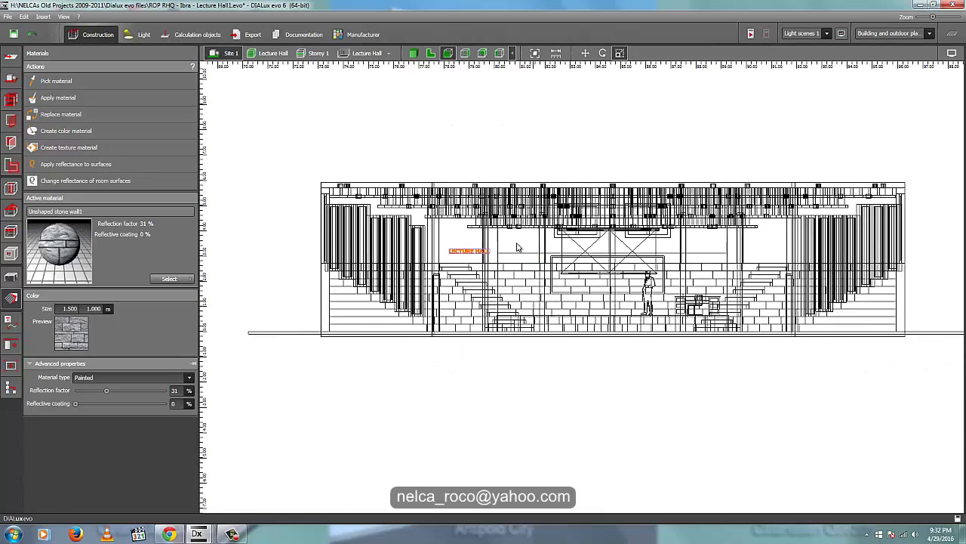
{"action": "left_click_drag", "start_coordinate": [456, 265], "coordinate": [864, 262]}
{"action": "left_click_drag", "start_coordinate": [613, 255], "coordinate": [624, 193]}
{"action": "scroll", "coordinate": [619, 242], "scroll_direction": "down", "scroll_amount": 2}
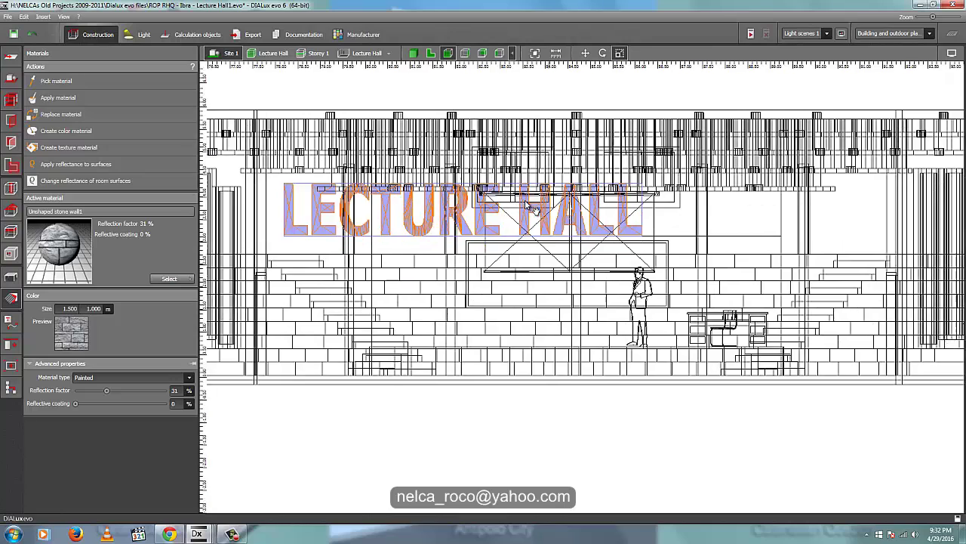
{"action": "left_click_drag", "start_coordinate": [631, 215], "coordinate": [690, 215]}
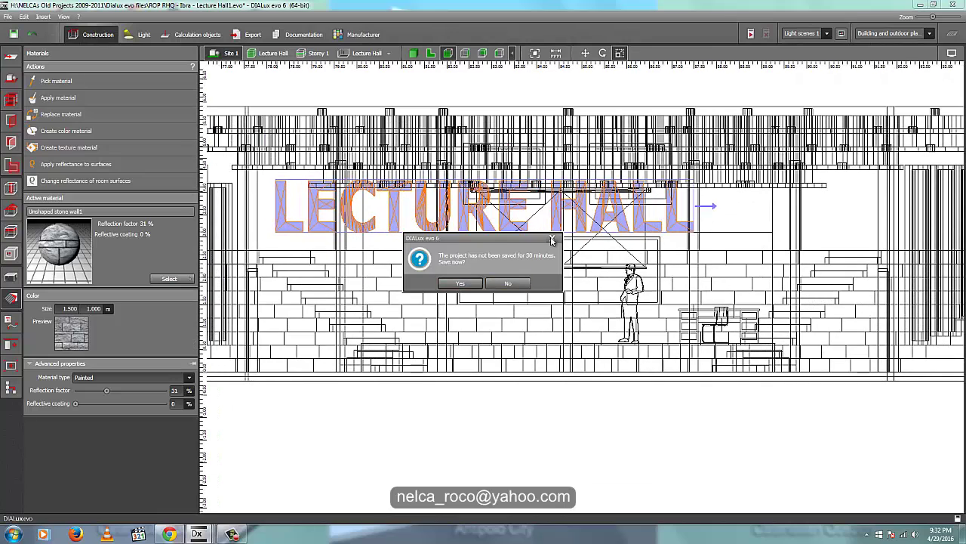
{"action": "left_click", "coordinate": [554, 241]}
Scale the lettering's depth outward in plan to thicken the letters, and check them on the facade in 3D
{"action": "scroll", "coordinate": [524, 205], "scroll_direction": "up", "scroll_amount": 5}
{"action": "scroll", "coordinate": [709, 262], "scroll_direction": "up", "scroll_amount": 3}
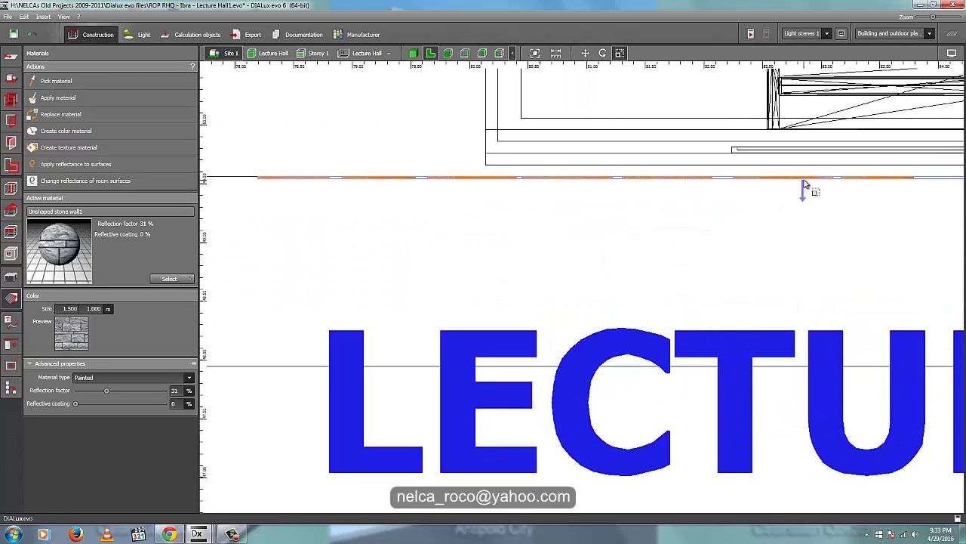
{"action": "left_click_drag", "start_coordinate": [804, 185], "coordinate": [804, 185]}
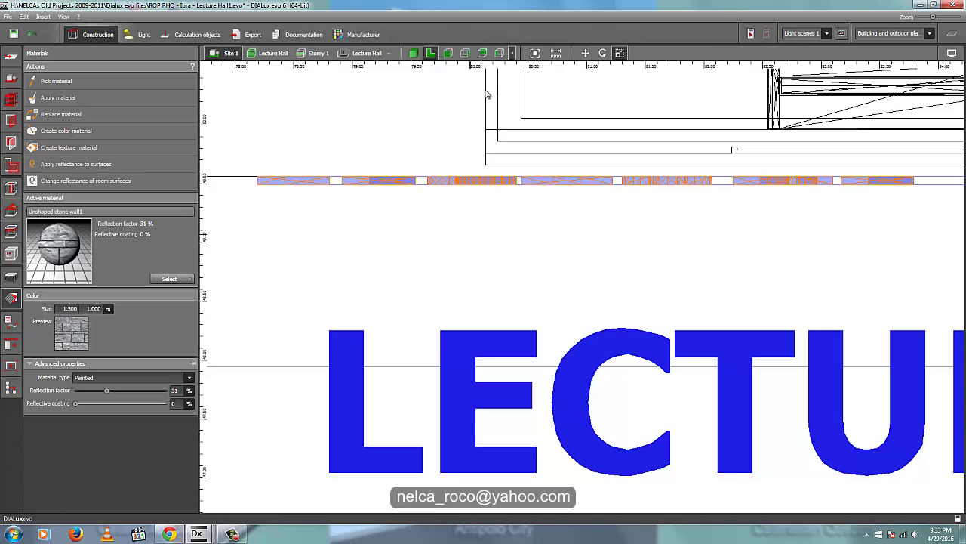
{"action": "left_click", "coordinate": [414, 53]}
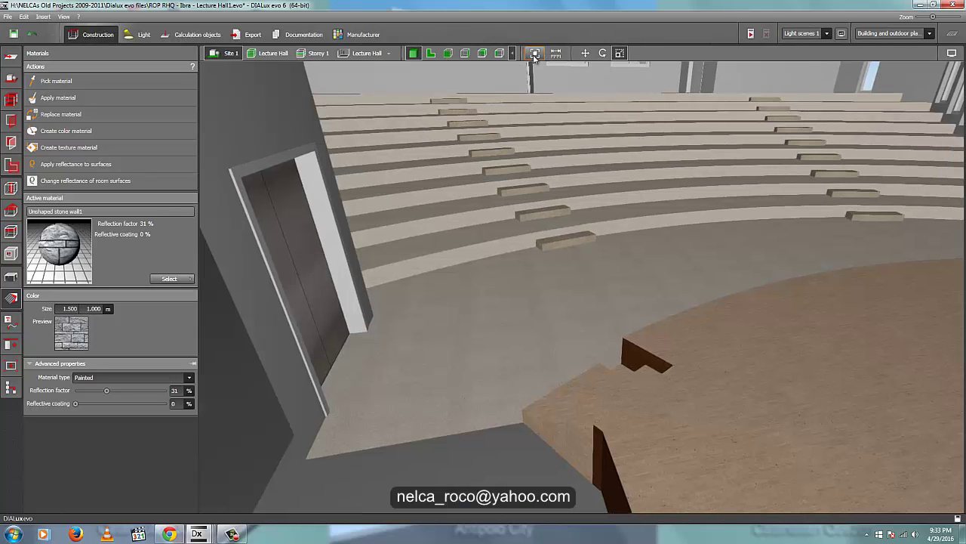
{"action": "left_click", "coordinate": [534, 54]}
{"action": "left_click_drag", "start_coordinate": [561, 183], "coordinate": [424, 121]}
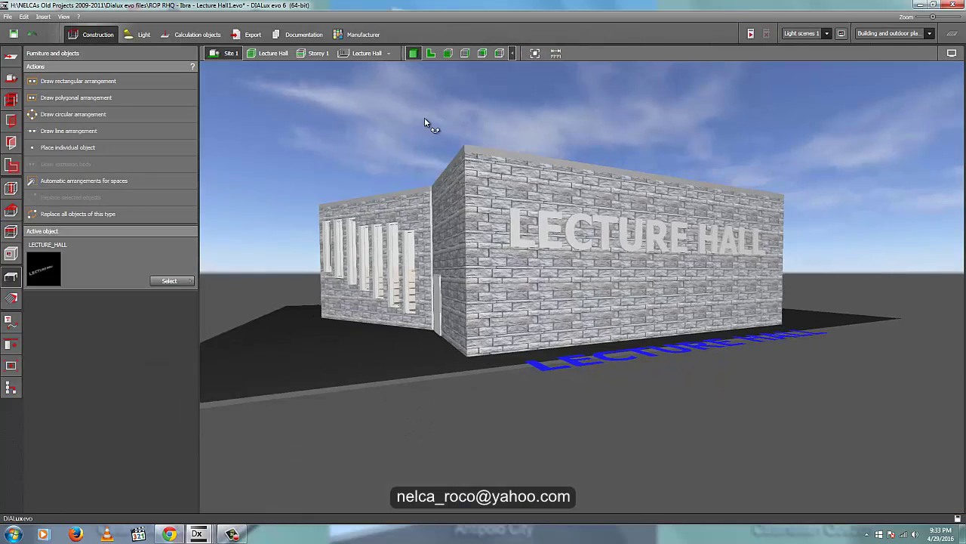
{"action": "right_click_drag", "start_coordinate": [424, 119], "coordinate": [421, 117]}
{"action": "scroll", "coordinate": [459, 149], "scroll_direction": "up", "scroll_amount": 3}
{"action": "scroll", "coordinate": [491, 190], "scroll_direction": "down", "scroll_amount": 1}
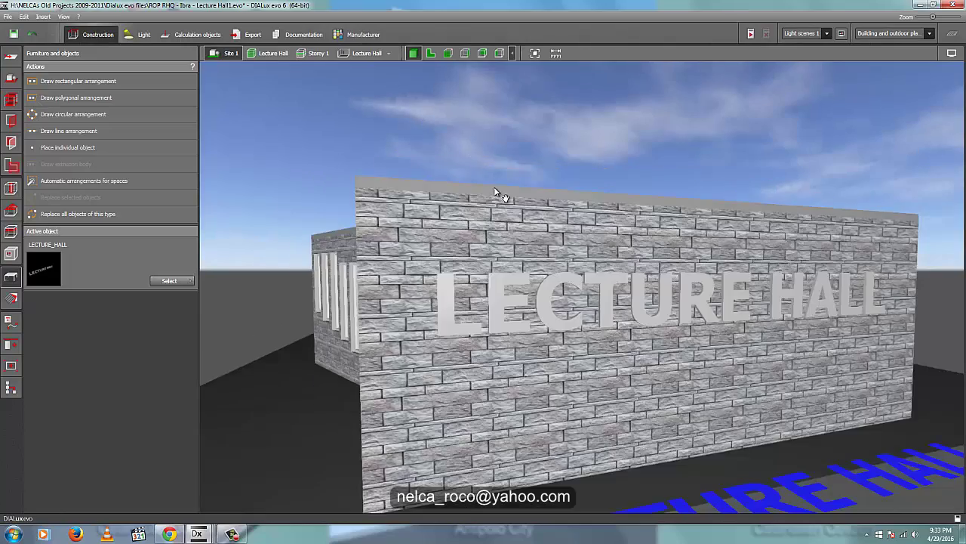
{"action": "middle_click_drag", "start_coordinate": [494, 192], "coordinate": [496, 181]}
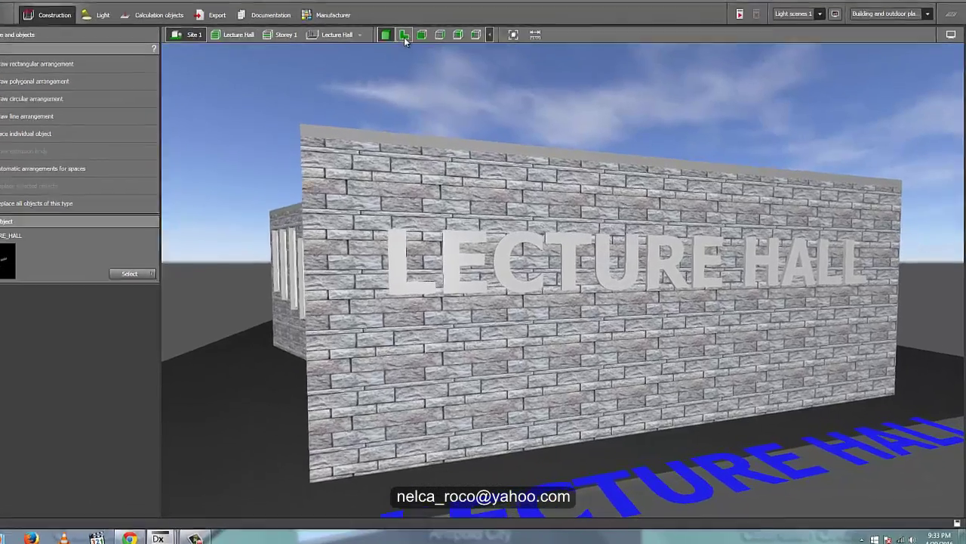
Select the lettering in plan and move it slightly outward from the front wall
{"action": "left_click", "coordinate": [431, 53]}
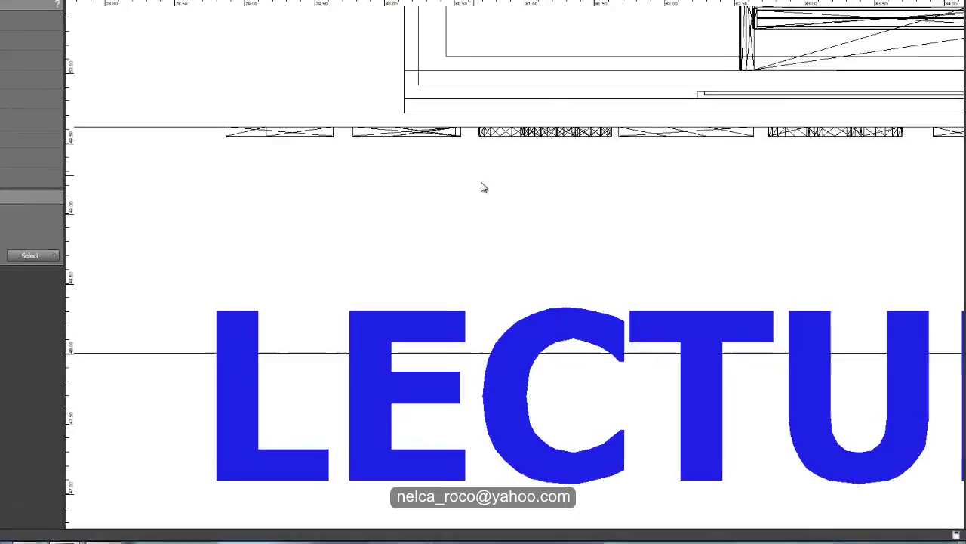
{"action": "left_click", "coordinate": [540, 133]}
{"action": "right_click", "coordinate": [540, 132]}
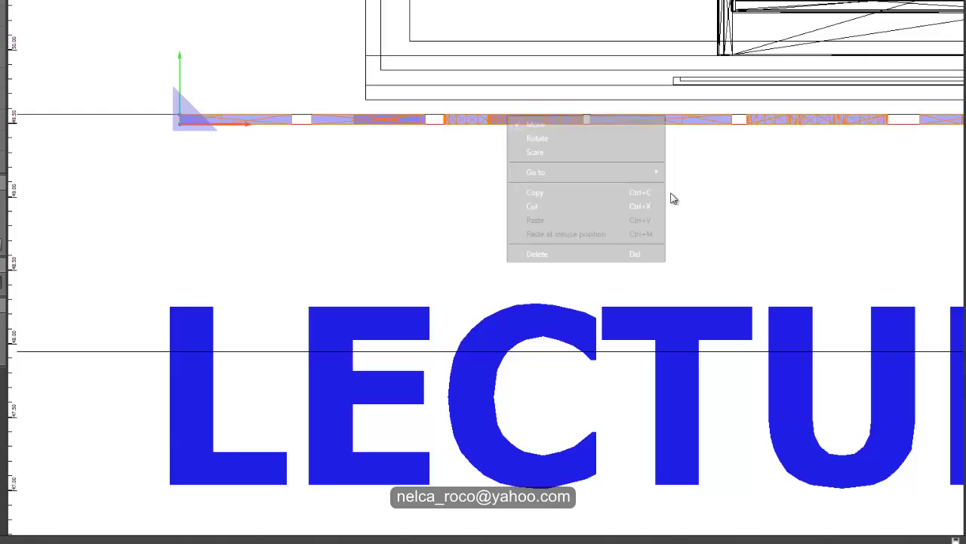
{"action": "middle_click_drag", "start_coordinate": [674, 199], "coordinate": [646, 203]}
{"action": "left_click_drag", "start_coordinate": [152, 60], "coordinate": [151, 74]}
{"action": "left_click", "coordinate": [224, 208]}
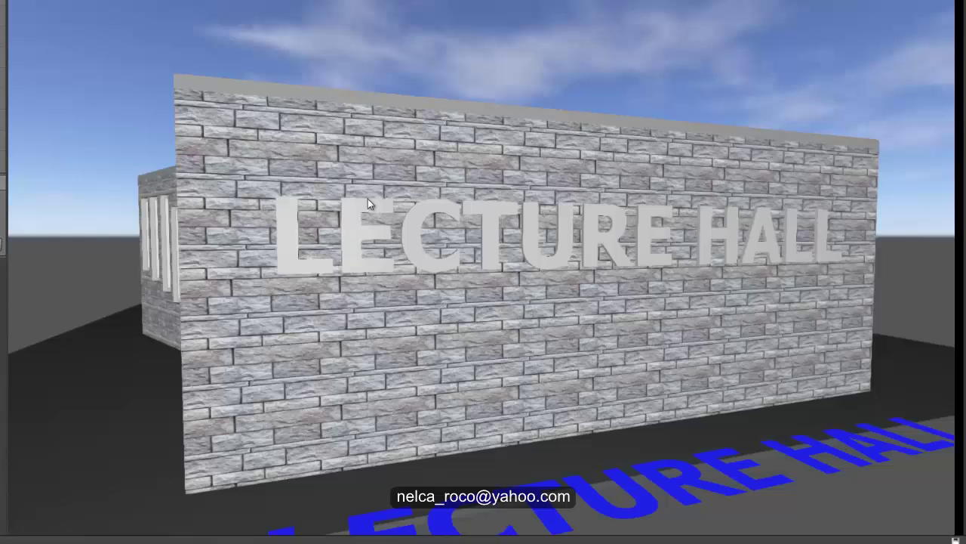
Examine the LECTURE HALL lettering and its offset from the stone facade from several angles in 3D
{"action": "mouse_move", "coordinate": [406, 92]}
{"action": "middle_mouse_down"}
{"action": "mouse_move", "coordinate": [431, 98]}
{"action": "mouse_move", "coordinate": [409, 98]}
{"action": "middle_mouse_up"}
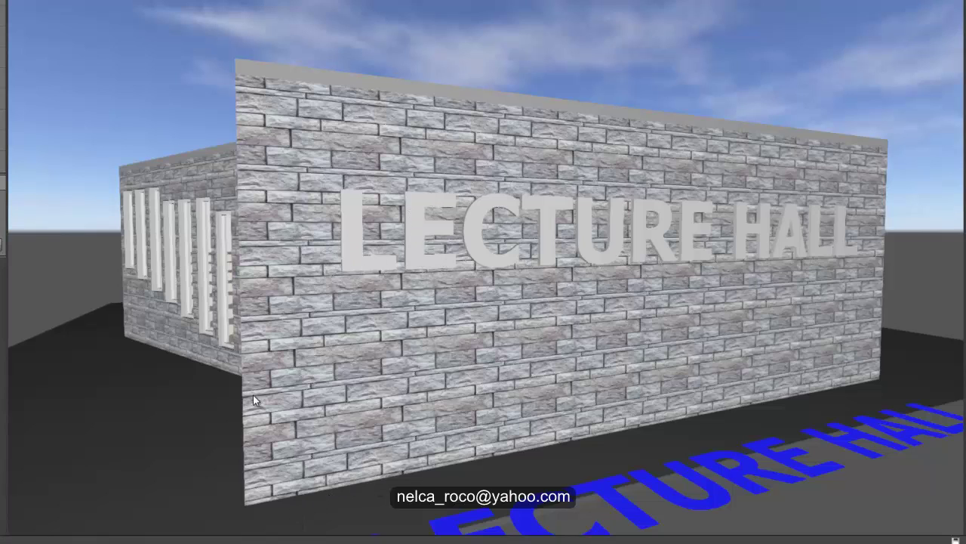
{"action": "middle_click_drag", "start_coordinate": [240, 428], "coordinate": [257, 427]}
{"action": "middle_click_drag", "start_coordinate": [472, 379], "coordinate": [440, 376]}
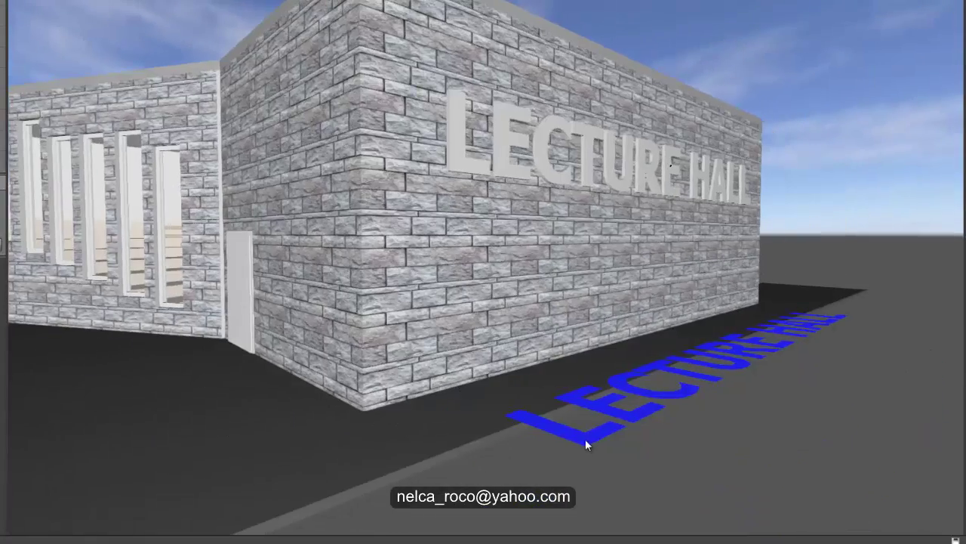
{"action": "middle_click_drag", "start_coordinate": [586, 438], "coordinate": [521, 382]}
{"action": "middle_click_drag", "start_coordinate": [442, 385], "coordinate": [514, 400]}
{"action": "middle_click_drag", "start_coordinate": [353, 332], "coordinate": [403, 327]}
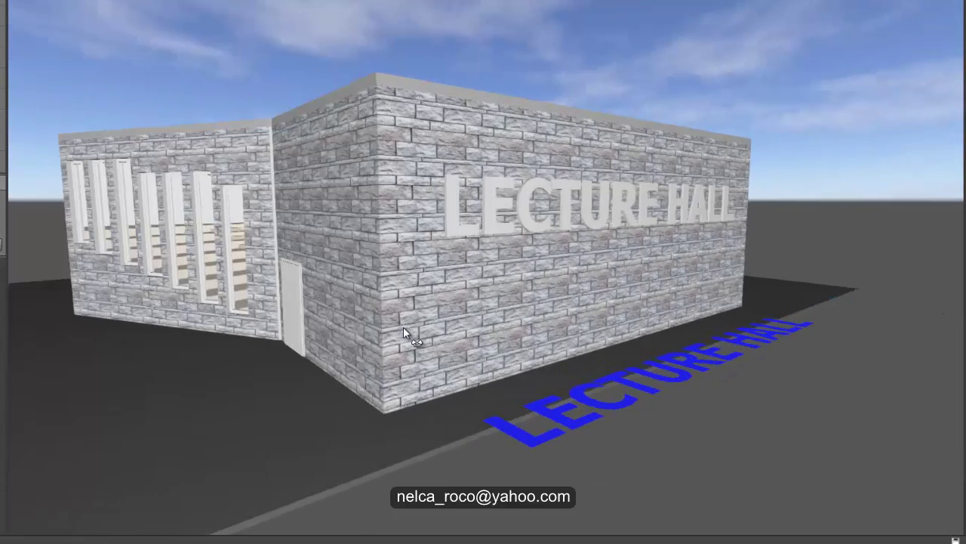
{"action": "scroll", "coordinate": [438, 268], "scroll_direction": "up", "scroll_amount": 3}
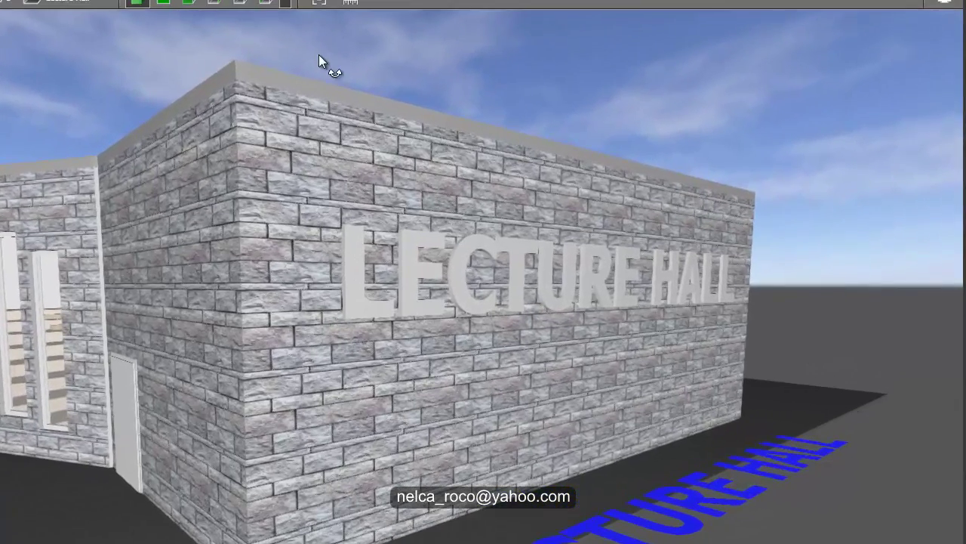
{"action": "left_click_drag", "start_coordinate": [319, 60], "coordinate": [293, 46]}
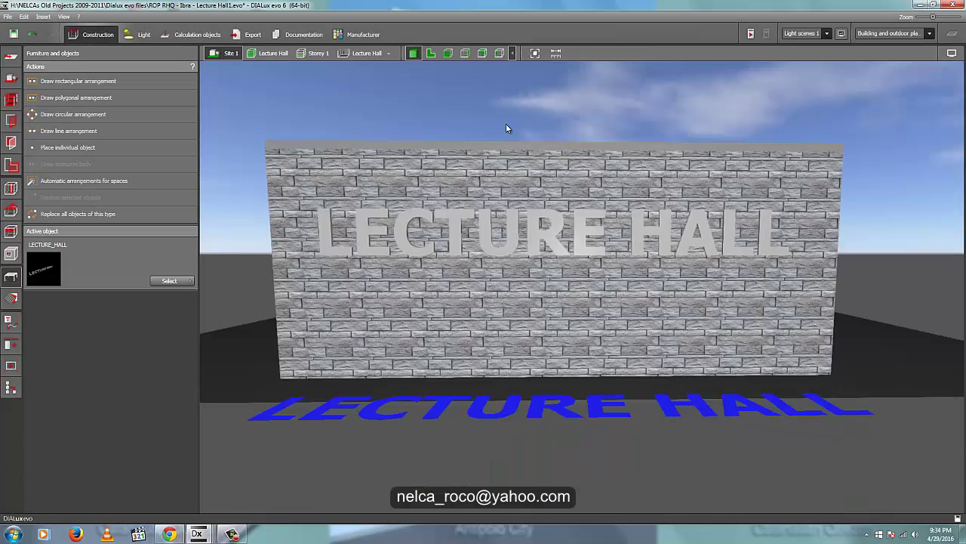
{"action": "left_click", "coordinate": [140, 34]}
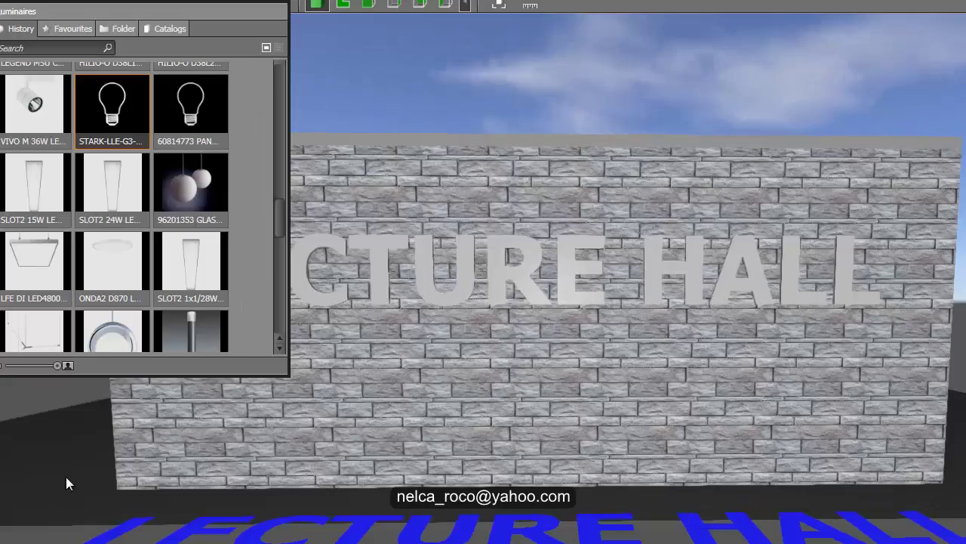
{"action": "left_click", "coordinate": [349, 147]}
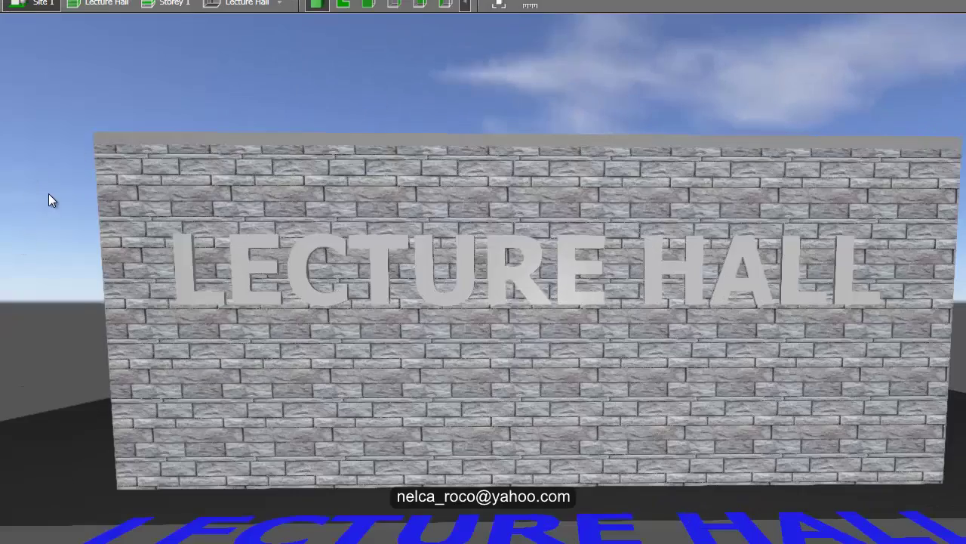
{"action": "middle_click_drag", "start_coordinate": [48, 194], "coordinate": [68, 202]}
{"action": "right_click_drag", "start_coordinate": [80, 207], "coordinate": [78, 204]}
{"action": "middle_click_drag", "start_coordinate": [79, 205], "coordinate": [157, 217], "text": "shift"}
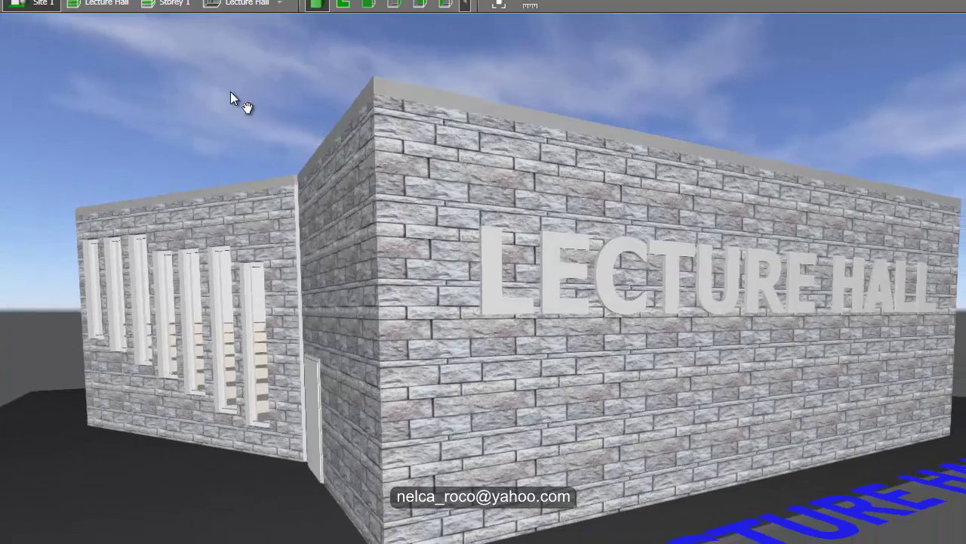
{"action": "middle_click_drag", "start_coordinate": [230, 91], "coordinate": [308, 156], "text": "shift"}
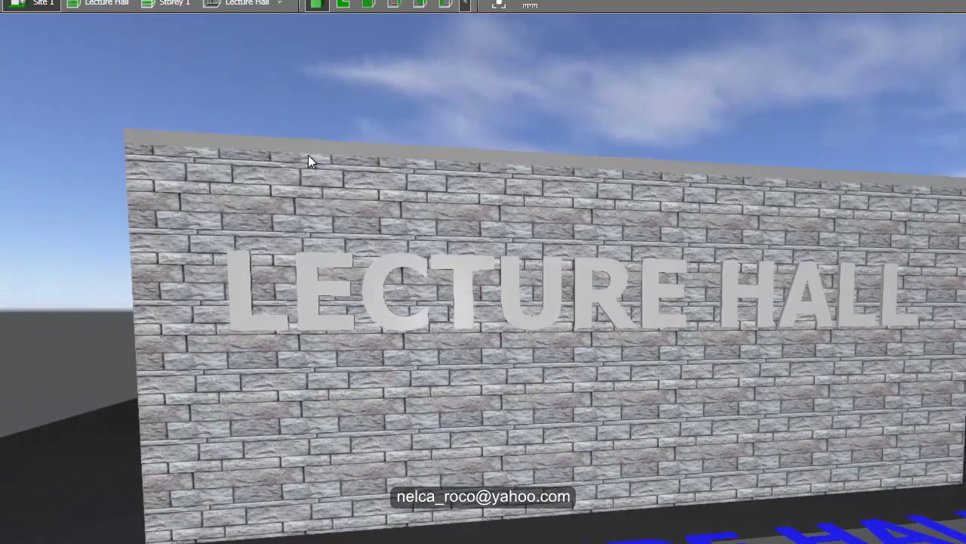
In the front view, draw a vertical line arrangement of three STARK luminaires, about 0.97 m long, down the stem of the L
{"action": "left_click", "coordinate": [374, 6]}
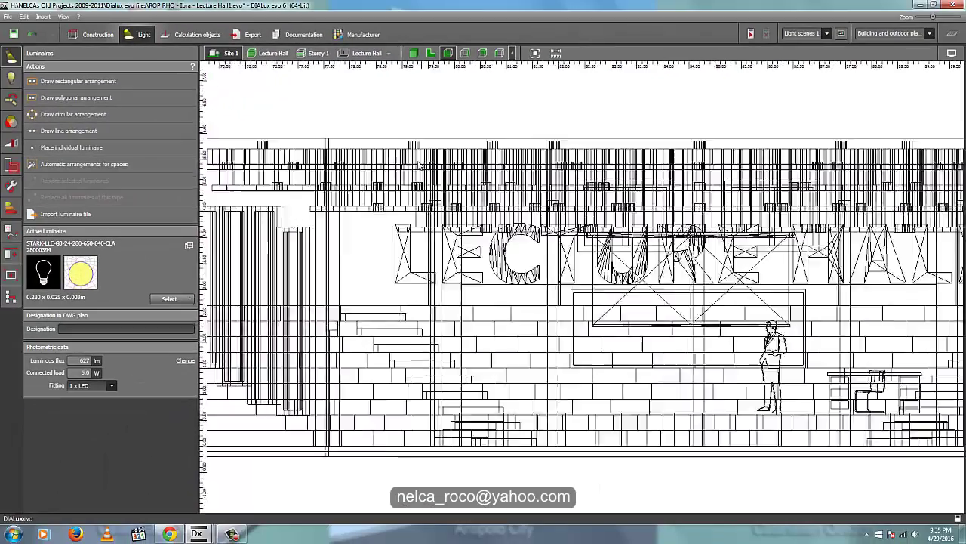
{"action": "scroll", "coordinate": [295, 362], "scroll_direction": "up", "scroll_amount": 2}
{"action": "left_click", "coordinate": [68, 131]}
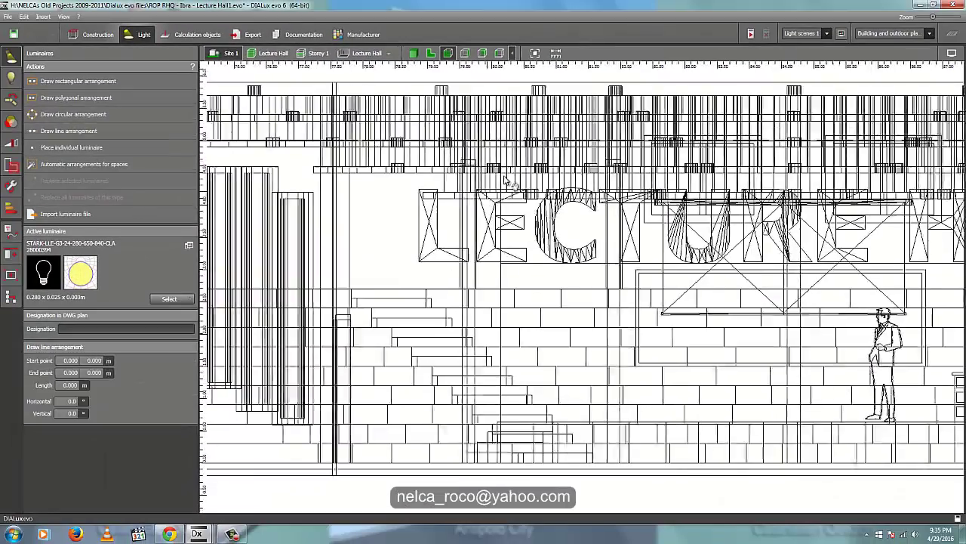
{"action": "scroll", "coordinate": [424, 211], "scroll_direction": "up", "scroll_amount": 3}
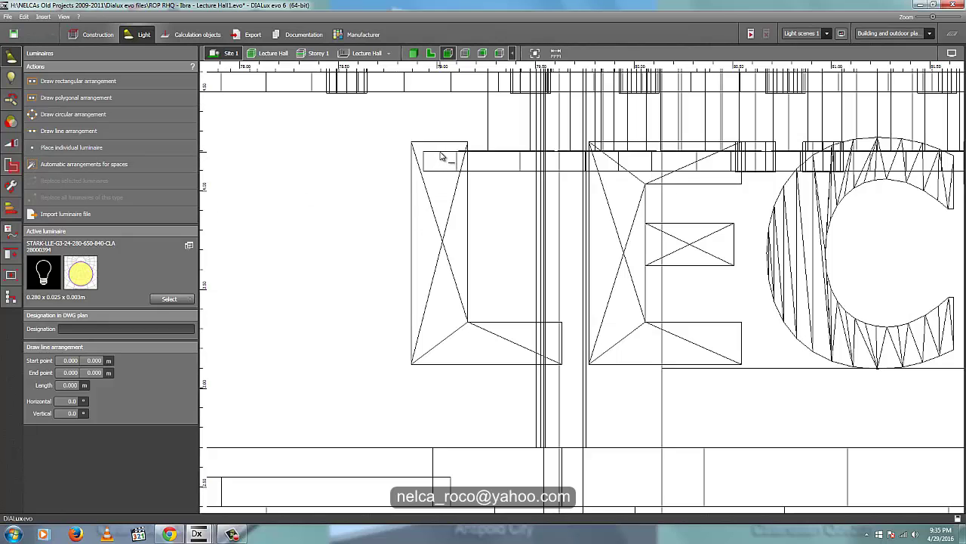
{"action": "left_click", "coordinate": [440, 341]}
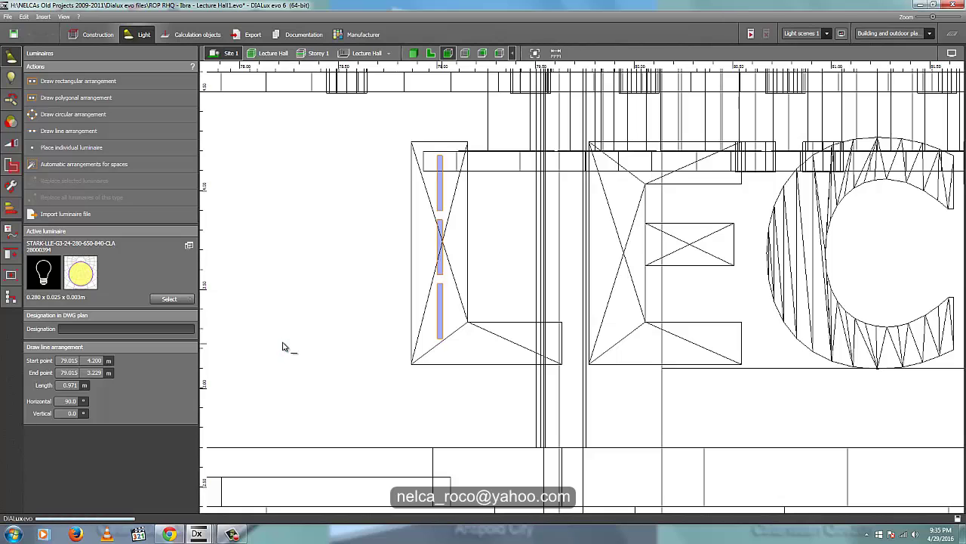
Draw a horizontal luminaire line along the base of the L and set its quantity to 2
{"action": "left_click", "coordinate": [69, 131]}
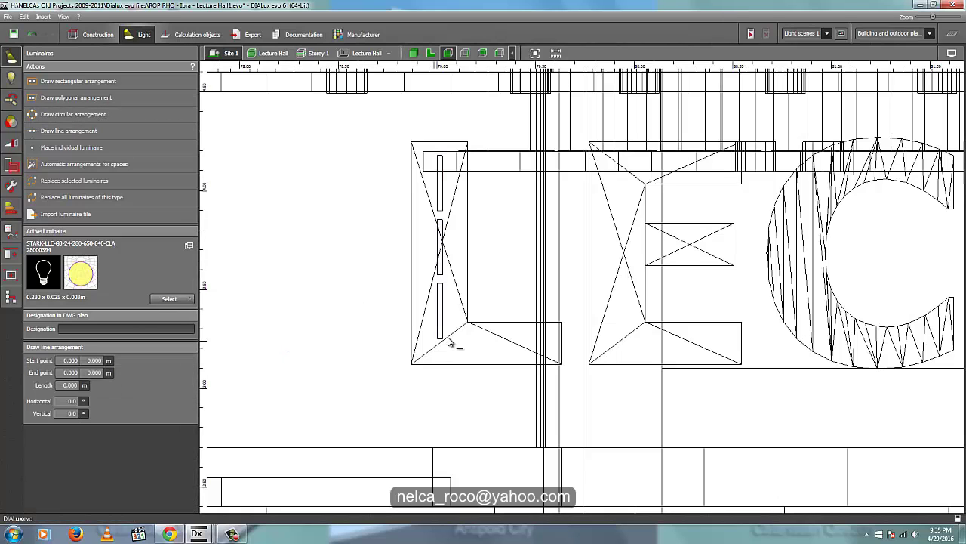
{"action": "left_click", "coordinate": [556, 339]}
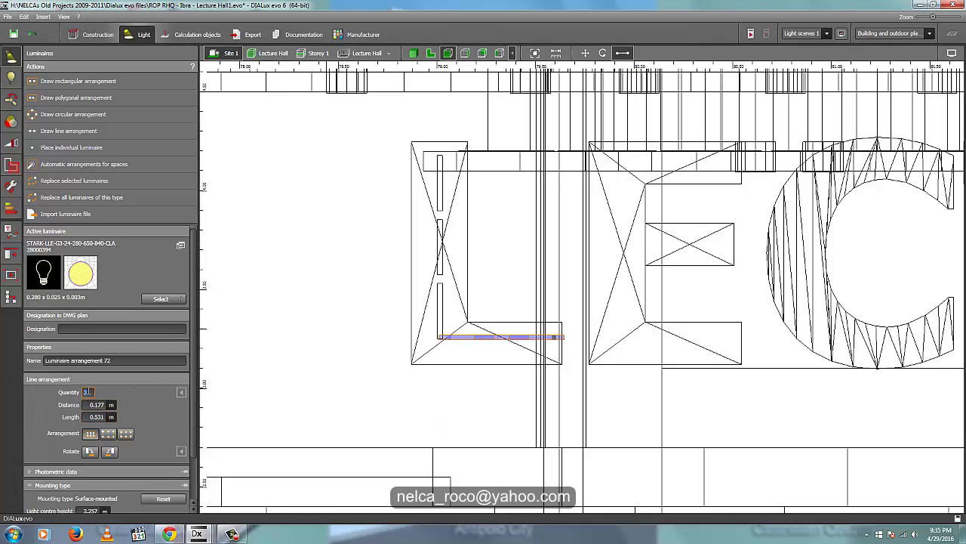
{"action": "key", "text": "Return"}
{"action": "middle_click_drag", "start_coordinate": [472, 354], "coordinate": [504, 291]}
{"action": "scroll", "coordinate": [506, 295], "scroll_direction": "up", "scroll_amount": 2}
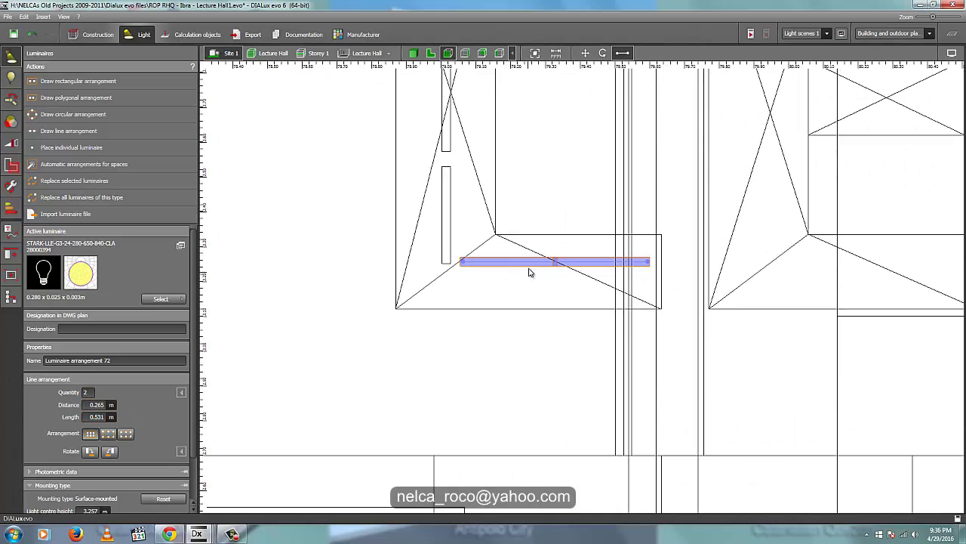
Extend the L's base luminaire line back to the stem, about 0.605 m long, and move it slightly down below the stem luminaires
{"action": "right_click", "coordinate": [460, 266]}
{"action": "key", "text": "Escape"}
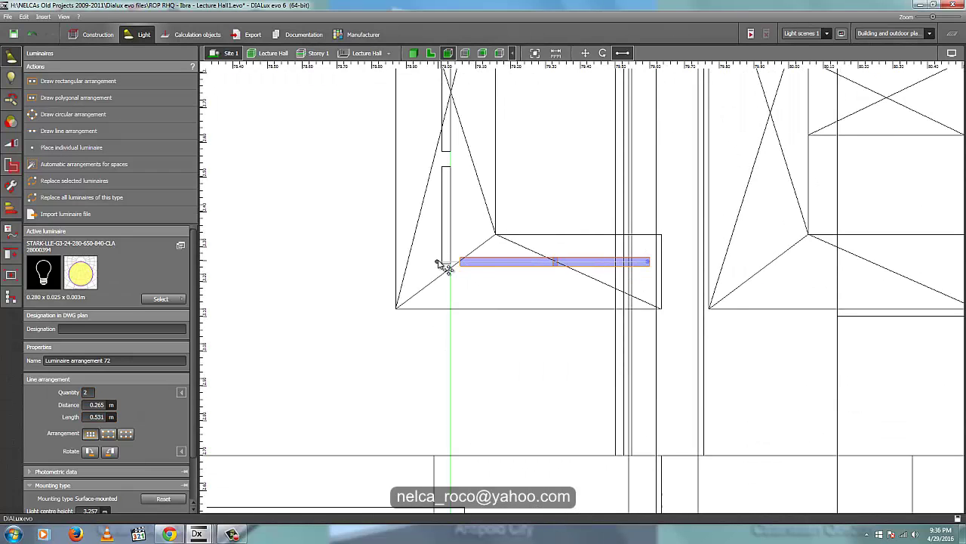
{"action": "left_click_drag", "start_coordinate": [438, 261], "coordinate": [437, 262]}
{"action": "right_click", "coordinate": [521, 272]}
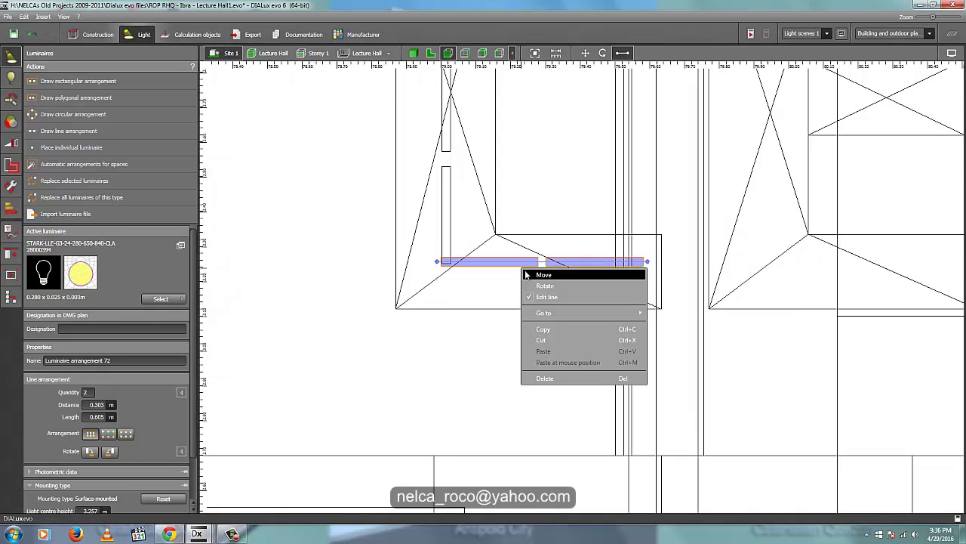
{"action": "left_click", "coordinate": [547, 275]}
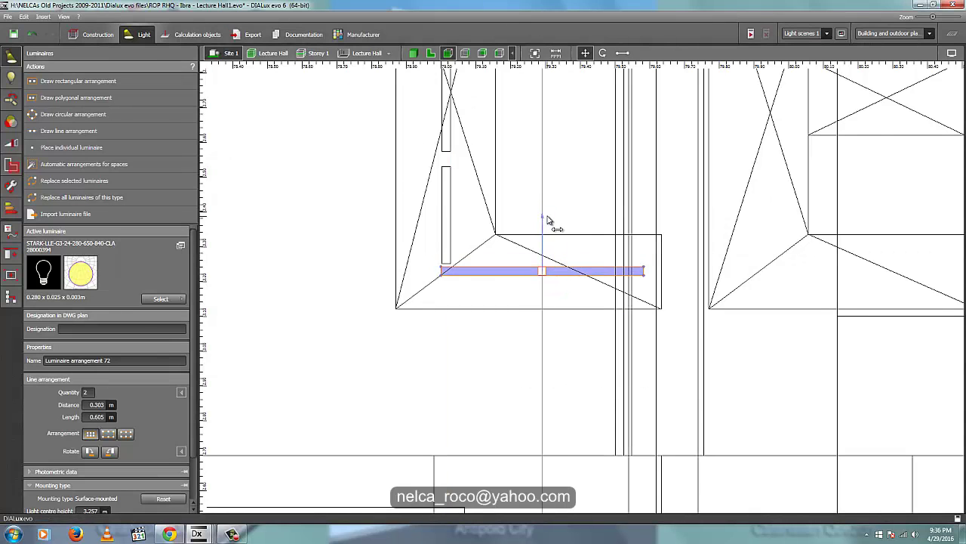
{"action": "scroll", "coordinate": [546, 219], "scroll_direction": "down", "scroll_amount": 3}
{"action": "middle_click_drag", "start_coordinate": [449, 299], "coordinate": [439, 290]}
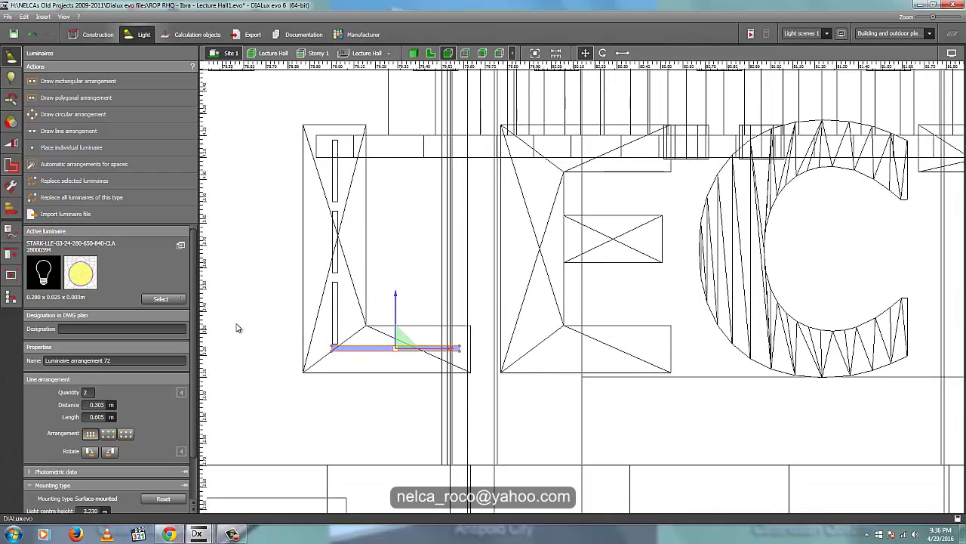
Draw a vertical line arrangement of three luminaires down the stem of the first E
{"action": "left_click", "coordinate": [68, 130]}
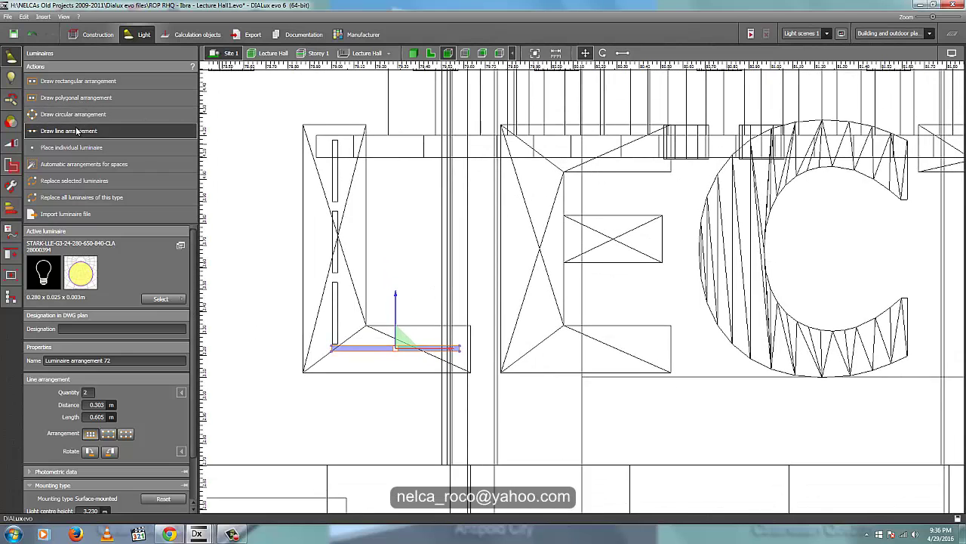
{"action": "left_click", "coordinate": [529, 142]}
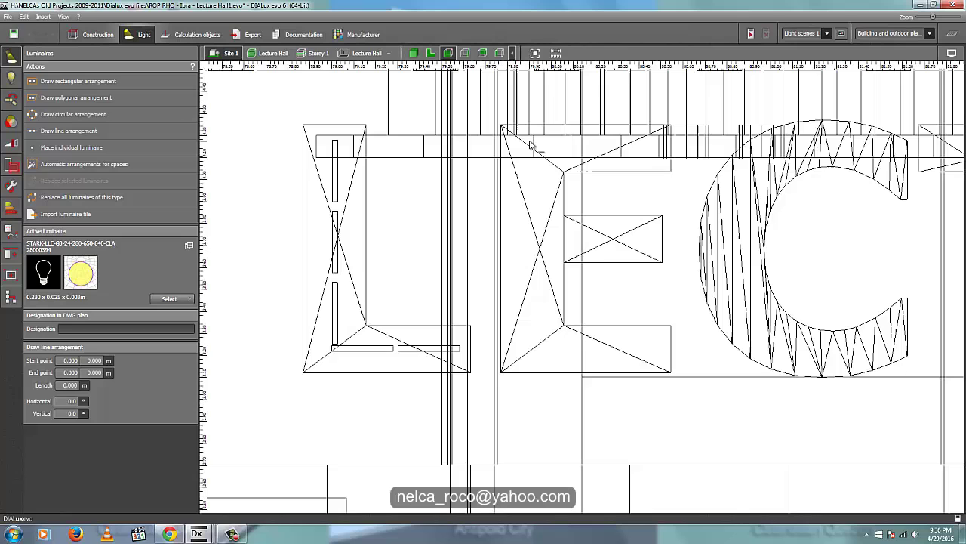
{"action": "left_click", "coordinate": [525, 350]}
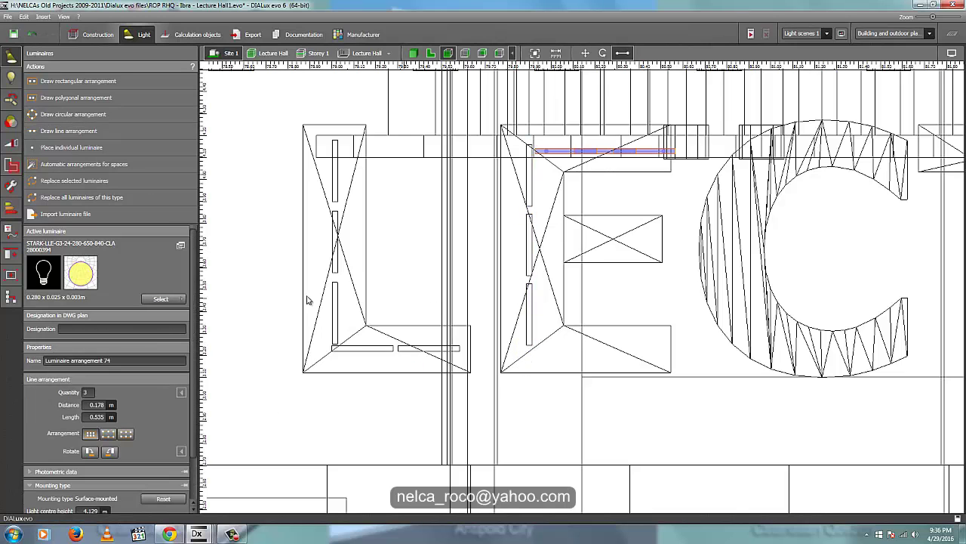
Place a luminaire line about 0.57 m long along the upper arm of the first E with a quantity of 2
{"action": "key", "text": "Return"}
{"action": "key", "text": "BackSpace"}
{"action": "key", "text": "BackSpace"}
{"action": "type", "text": "2"}
{"action": "key", "text": "Return"}
{"action": "scroll", "coordinate": [554, 174], "scroll_direction": "up", "scroll_amount": 5}
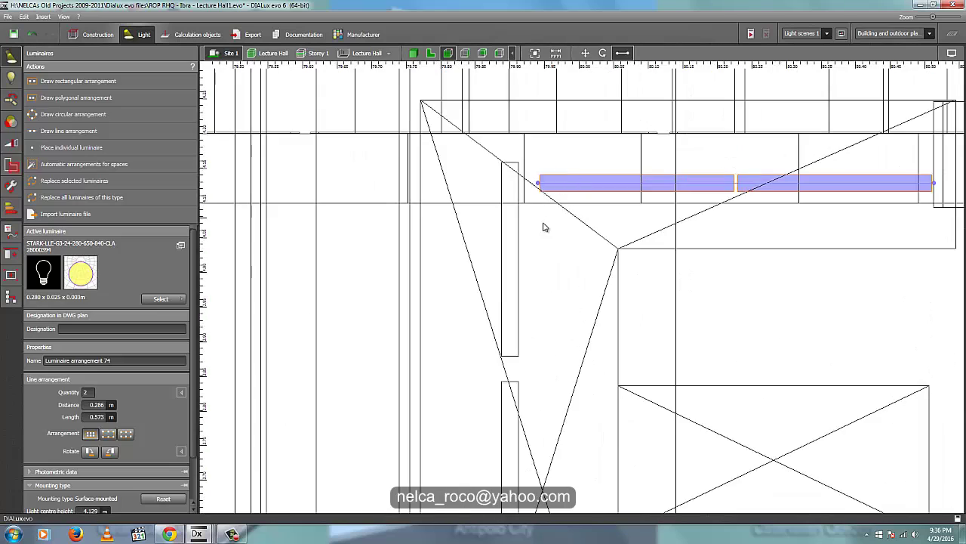
Copy the upper arm's luminaire line downward along a line to the middle and lower arms of the E
{"action": "scroll", "coordinate": [543, 226], "scroll_direction": "down", "scroll_amount": 2}
{"action": "middle_click_drag", "start_coordinate": [544, 226], "coordinate": [497, 107]}
{"action": "left_click", "coordinate": [10, 275]}
{"action": "left_click", "coordinate": [10, 254]}
{"action": "left_click", "coordinate": [55, 81]}
{"action": "scroll", "coordinate": [523, 234], "scroll_direction": "down", "scroll_amount": 2}
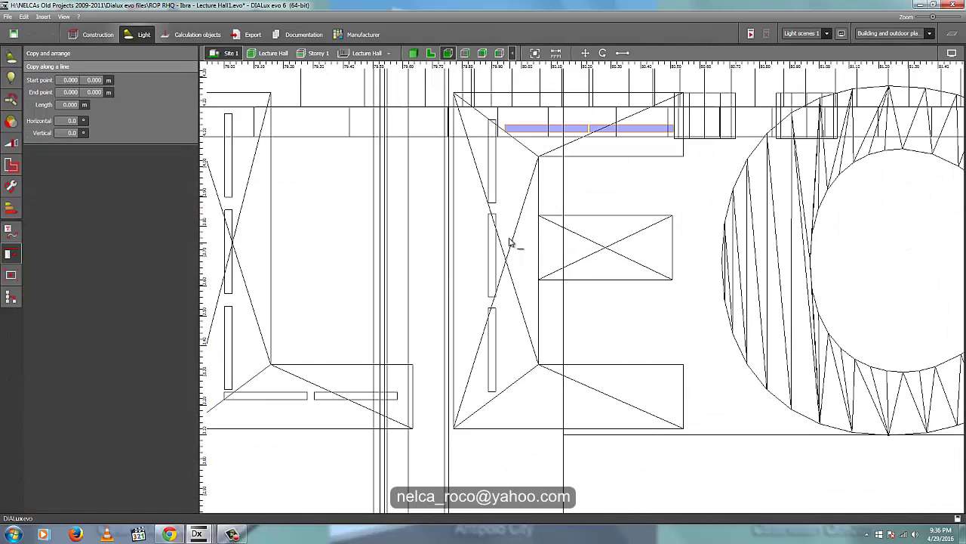
{"action": "left_click", "coordinate": [519, 397]}
{"action": "left_click_drag", "start_coordinate": [526, 321], "coordinate": [590, 324]}
{"action": "scroll", "coordinate": [571, 330], "scroll_direction": "down", "scroll_amount": 3}
{"action": "middle_click_drag", "start_coordinate": [570, 314], "coordinate": [492, 247]}
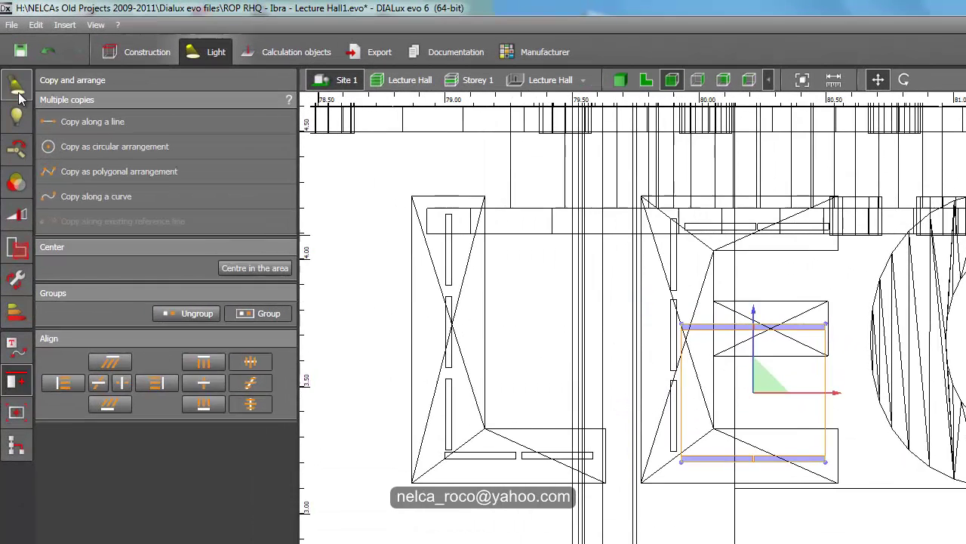
Draw a circular arrangement of ten luminaires around the C with a radius of about 0.49 m
{"action": "left_click", "coordinate": [11, 58]}
{"action": "left_click", "coordinate": [67, 114]}
{"action": "left_click", "coordinate": [682, 223]}
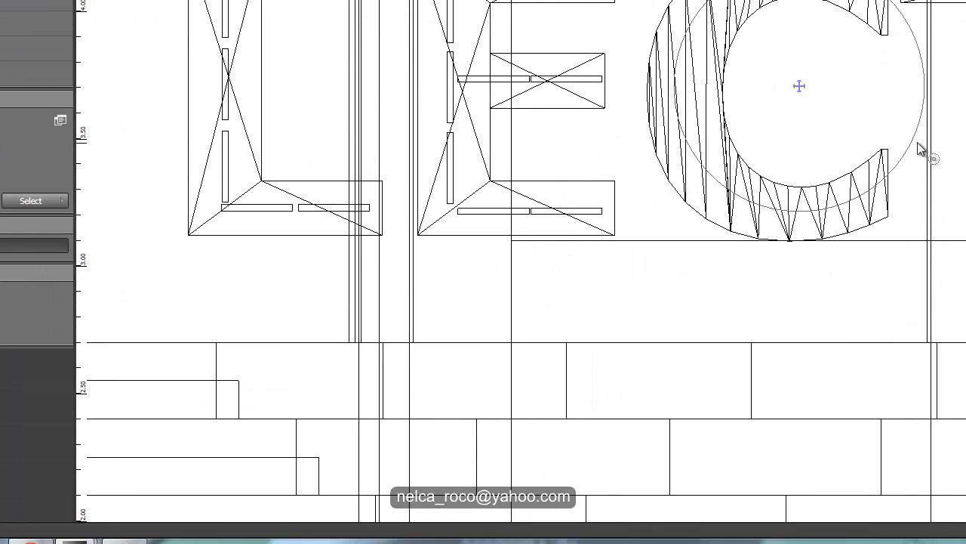
{"action": "left_click", "coordinate": [917, 142]}
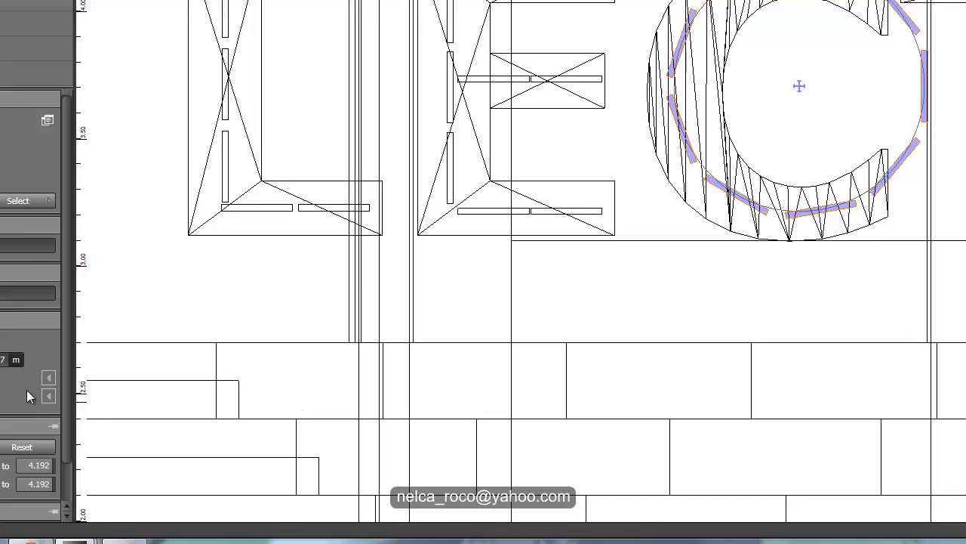
{"action": "scroll", "coordinate": [682, 225], "scroll_direction": "up", "scroll_amount": 2}
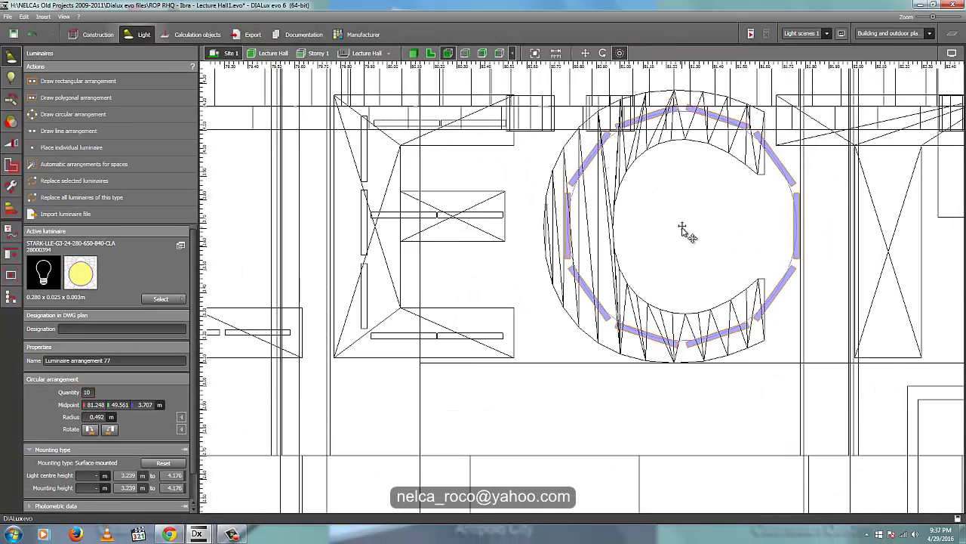
Delete the three luminaires of the circular arrangement that lie across the opening of the C
{"action": "left_click", "coordinate": [768, 146]}
{"action": "left_click", "coordinate": [797, 225], "text": "ctrl"}
{"action": "left_click", "coordinate": [776, 292], "text": "ctrl"}
{"action": "key", "text": "Delete"}
Draw a two-luminaire line along the crossbar of the T and a three-luminaire line, about 0.97 m long, down its stem
{"action": "scroll", "coordinate": [648, 255], "scroll_direction": "down", "scroll_amount": 2}
{"action": "middle_click_drag", "start_coordinate": [647, 255], "coordinate": [483, 276]}
{"action": "left_click", "coordinate": [69, 131]}
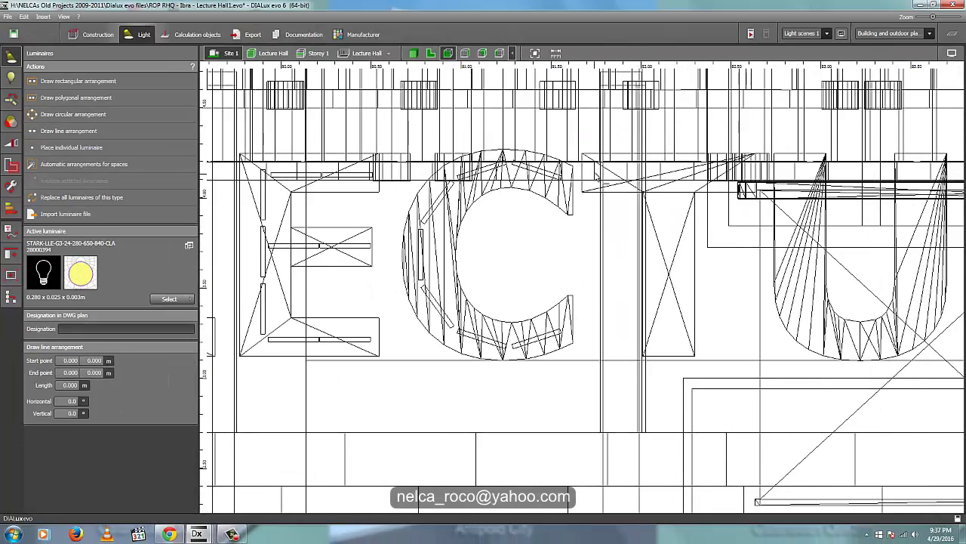
{"action": "left_click_drag", "start_coordinate": [595, 172], "coordinate": [744, 172]}
{"action": "left_click", "coordinate": [69, 132]}
{"action": "left_click_drag", "start_coordinate": [669, 175], "coordinate": [669, 349]}
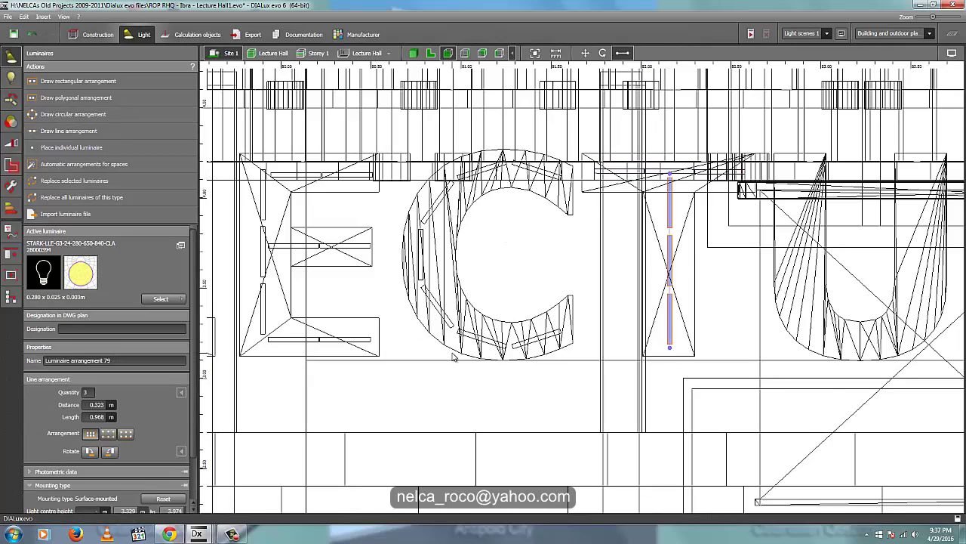
{"action": "scroll", "coordinate": [687, 302], "scroll_direction": "down", "scroll_amount": 2}
{"action": "mouse_move", "coordinate": [687, 302]}
{"action": "middle_mouse_down"}
{"action": "mouse_move", "coordinate": [592, 277]}
{"action": "mouse_move", "coordinate": [547, 287]}
{"action": "middle_mouse_up"}
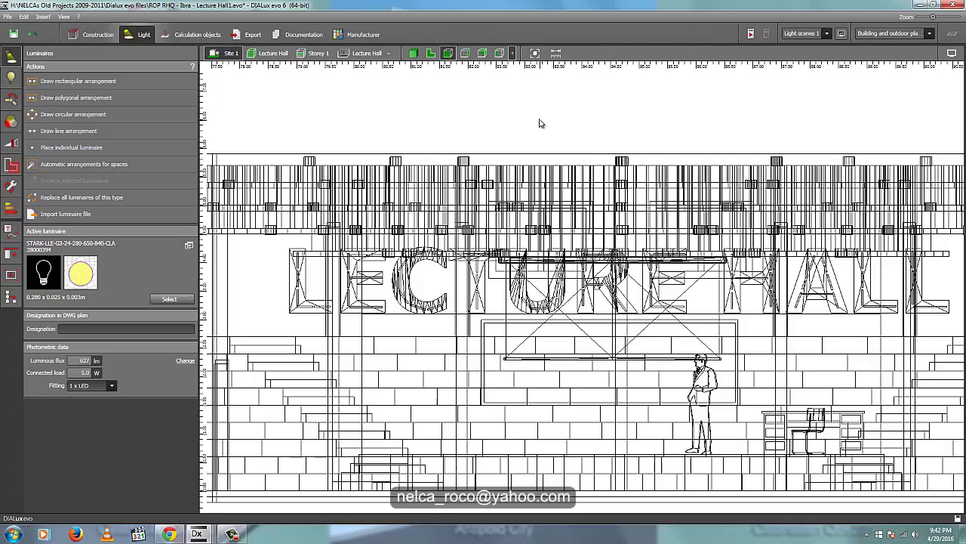
Check the luminaires on the letters in 3D, and in plan move those of the L and first E to the letters' rear faces
{"action": "left_click", "coordinate": [434, 57]}
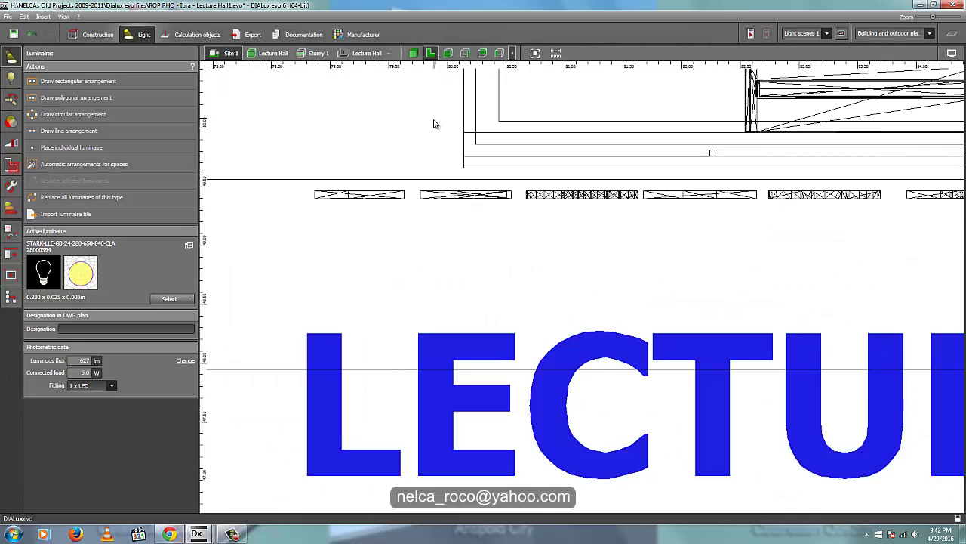
{"action": "scroll", "coordinate": [522, 211], "scroll_direction": "down", "scroll_amount": 2}
{"action": "scroll", "coordinate": [481, 259], "scroll_direction": "down", "scroll_amount": 3}
{"action": "middle_click_drag", "start_coordinate": [565, 158], "coordinate": [567, 418]}
{"action": "scroll", "coordinate": [586, 364], "scroll_direction": "down", "scroll_amount": 2}
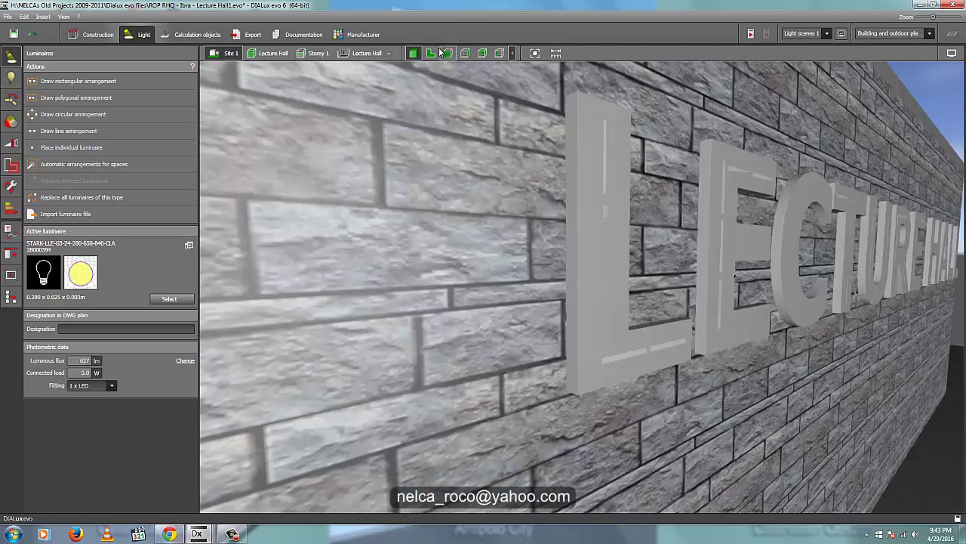
{"action": "left_click_drag", "start_coordinate": [166, 196], "coordinate": [778, 285]}
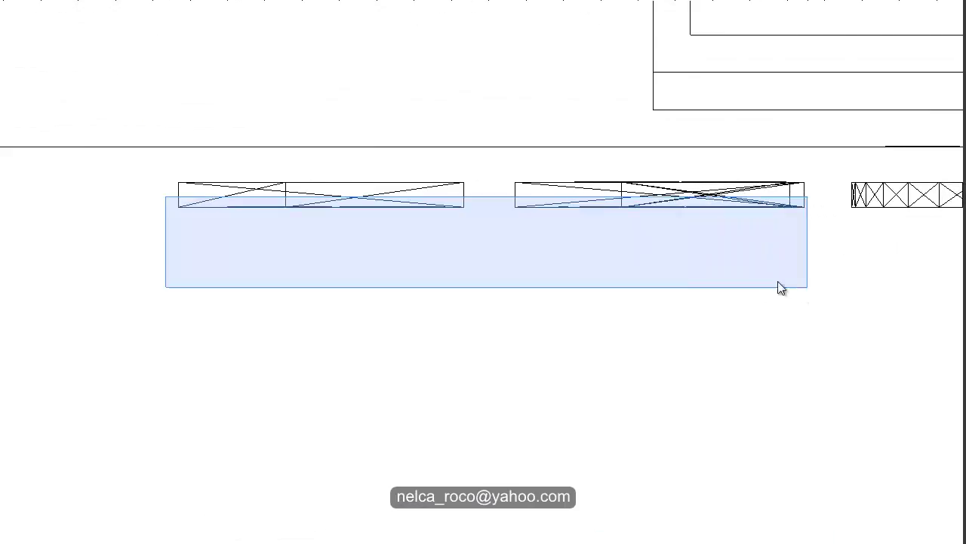
{"action": "right_click", "coordinate": [581, 207]}
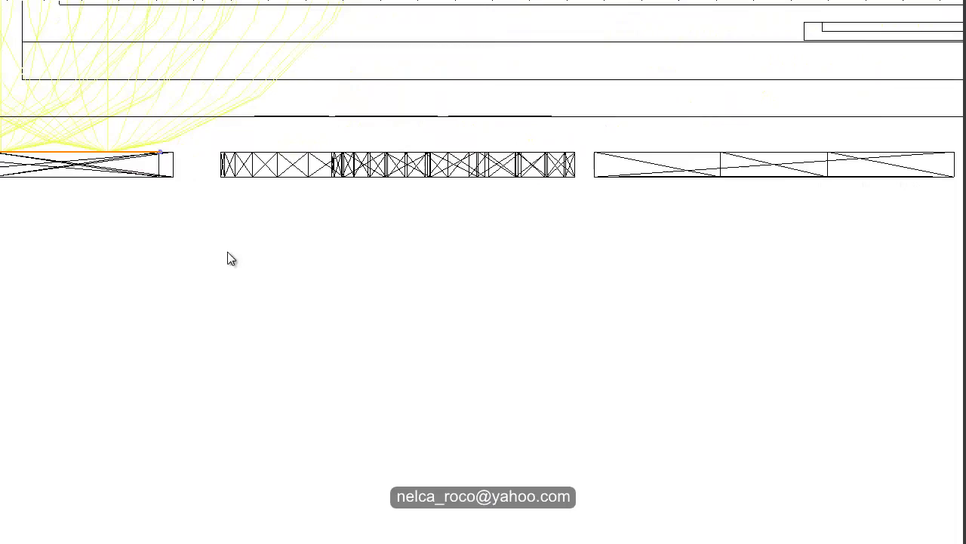
Move the luminaires of the C, T and U in plan onto the rear faces of their letters
{"action": "right_click", "coordinate": [505, 115]}
{"action": "right_click", "coordinate": [541, 197]}
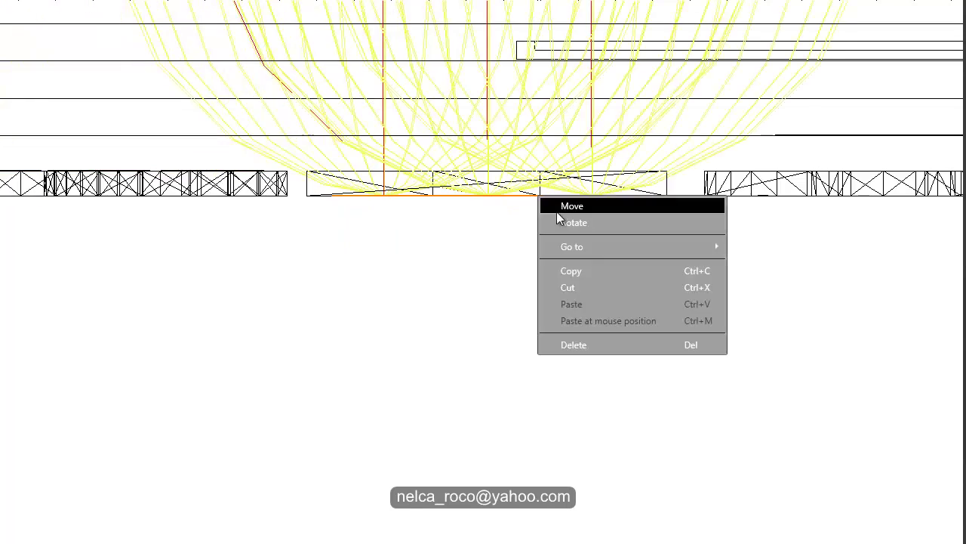
{"action": "right_click", "coordinate": [309, 166]}
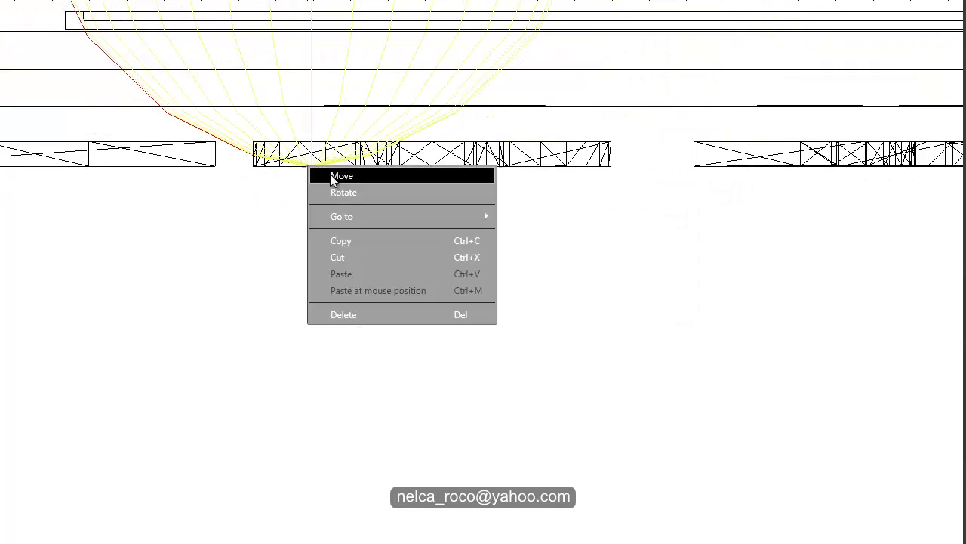
{"action": "left_click", "coordinate": [340, 176]}
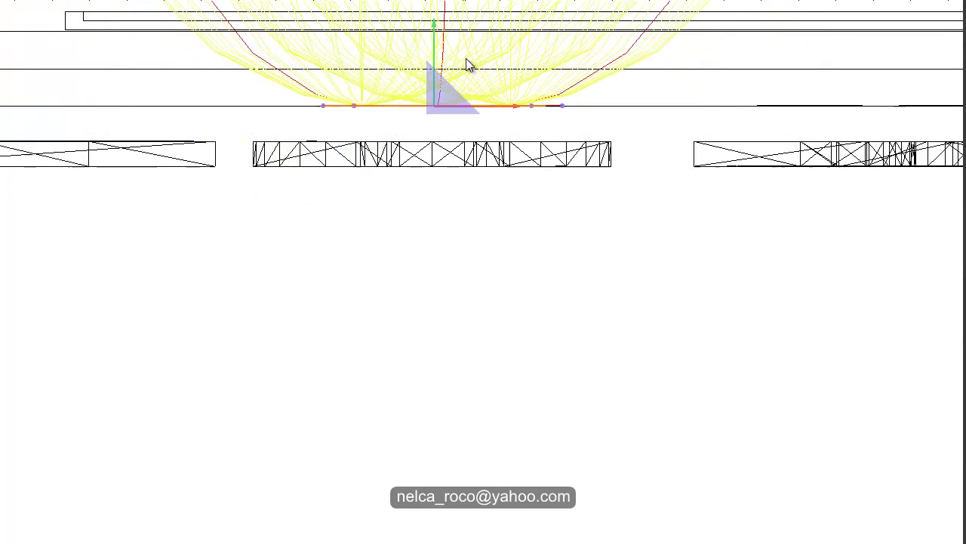
{"action": "left_click_drag", "start_coordinate": [420, 130], "coordinate": [421, 105]}
Move the R's luminaires in plan onto the letter's rear face, both those on the front face and those on the wall
{"action": "middle_click_drag", "start_coordinate": [620, 212], "coordinate": [378, 221]}
{"action": "left_click_drag", "start_coordinate": [324, 195], "coordinate": [641, 219]}
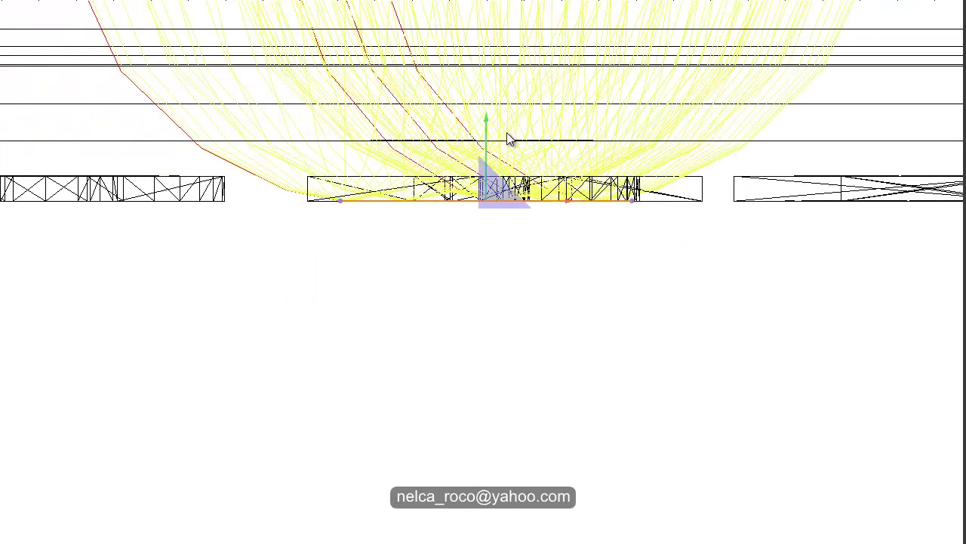
{"action": "left_click_drag", "start_coordinate": [488, 137], "coordinate": [489, 110]}
{"action": "left_click_drag", "start_coordinate": [362, 133], "coordinate": [600, 151]}
{"action": "right_click", "coordinate": [587, 140]}
{"action": "left_click", "coordinate": [616, 151]}
{"action": "left_click_drag", "start_coordinate": [478, 61], "coordinate": [478, 97]}
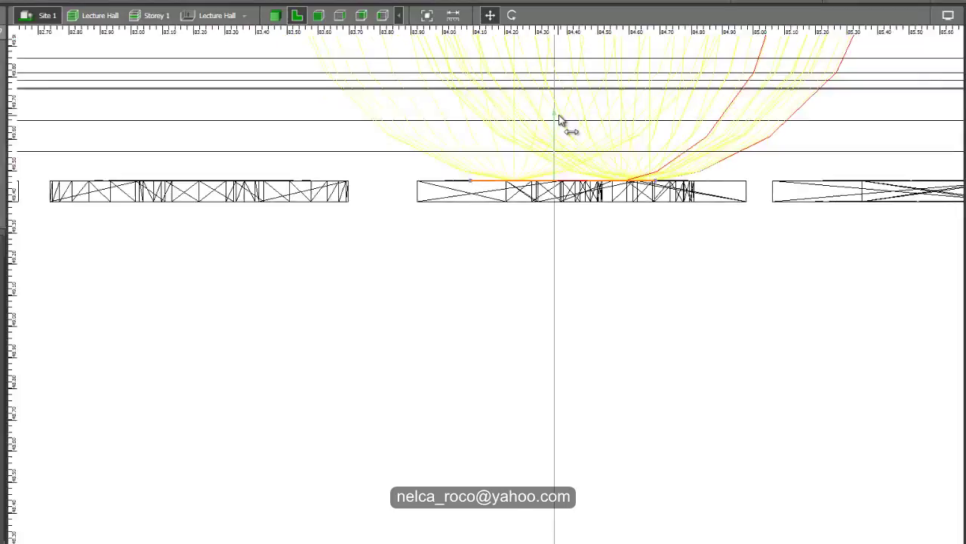
Select the luminaires on the front face of the second E in plan and move them to its rear face
{"action": "left_click_drag", "start_coordinate": [562, 189], "coordinate": [778, 219]}
{"action": "right_click", "coordinate": [666, 201]}
{"action": "left_click", "coordinate": [676, 208]}
{"action": "left_click_drag", "start_coordinate": [677, 157], "coordinate": [677, 140]}
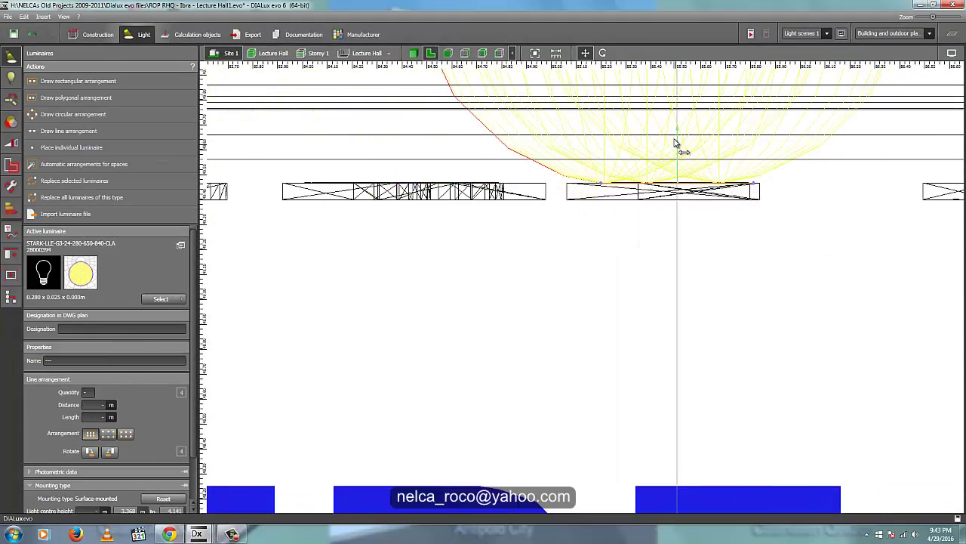
Select the luminaires on the front face of the H in plan and move them to its rear face
{"action": "middle_click_drag", "start_coordinate": [937, 245], "coordinate": [462, 236]}
{"action": "left_click_drag", "start_coordinate": [449, 179], "coordinate": [755, 220]}
{"action": "right_click", "coordinate": [647, 190]}
{"action": "left_click", "coordinate": [656, 198]}
{"action": "left_click_drag", "start_coordinate": [568, 148], "coordinate": [568, 132]}
Select the luminaires on the front face of the A in plan and move them to its rear face
{"action": "middle_click_drag", "start_coordinate": [788, 213], "coordinate": [571, 226]}
{"action": "left_click_drag", "start_coordinate": [527, 194], "coordinate": [802, 233]}
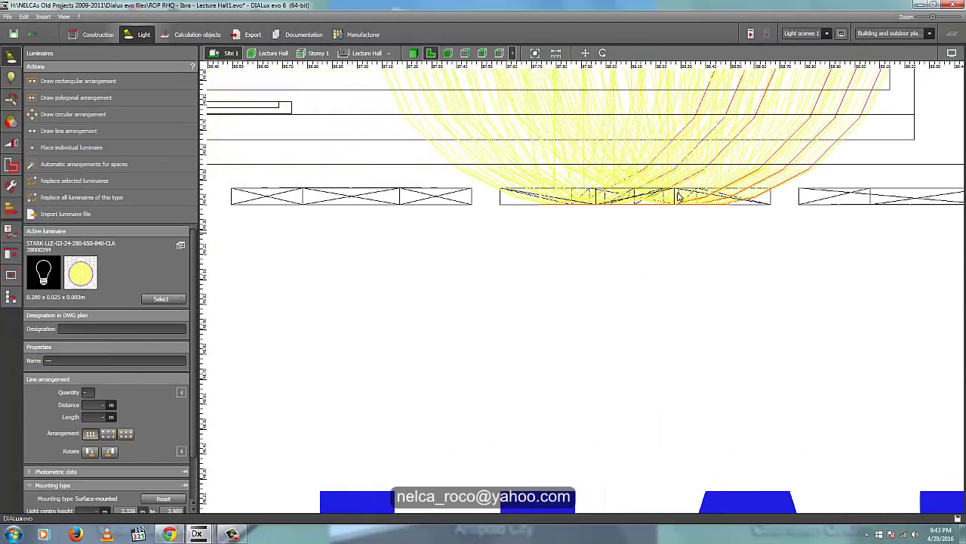
{"action": "right_click", "coordinate": [676, 203]}
{"action": "left_click", "coordinate": [685, 211]}
{"action": "left_click_drag", "start_coordinate": [633, 164], "coordinate": [633, 148]}
Move the luminaires of the final two Ls in plan to their rear faces, and return to the 3D view
{"action": "left_click_drag", "start_coordinate": [433, 180], "coordinate": [830, 232]}
{"action": "right_click", "coordinate": [683, 187]}
{"action": "left_click", "coordinate": [693, 195]}
{"action": "left_click_drag", "start_coordinate": [641, 148], "coordinate": [641, 131]}
{"action": "left_click", "coordinate": [414, 53]}
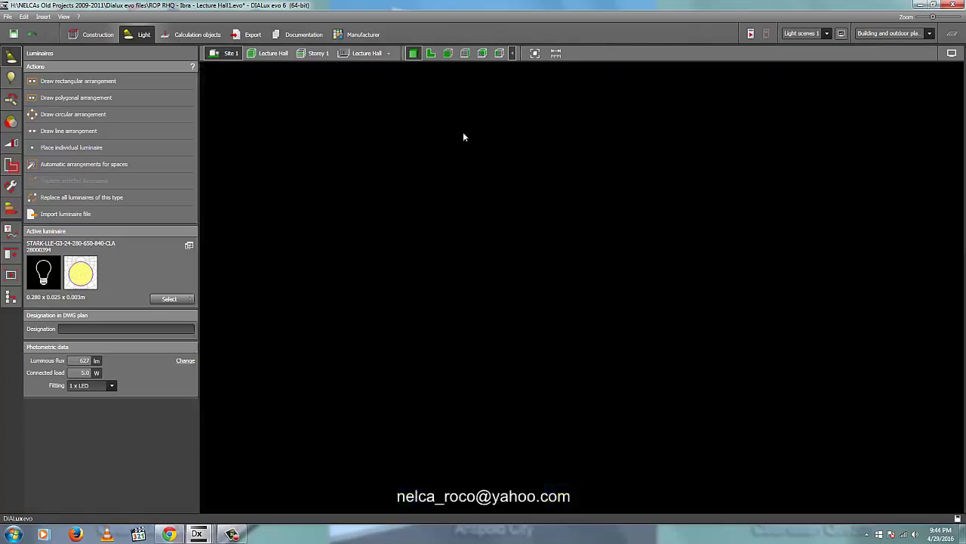
Select all the signage luminaires behind the facade lettering in the plan view and return to the 3D view
{"action": "right_click_drag", "start_coordinate": [701, 99], "coordinate": [604, 114]}
{"action": "left_click", "coordinate": [431, 54]}
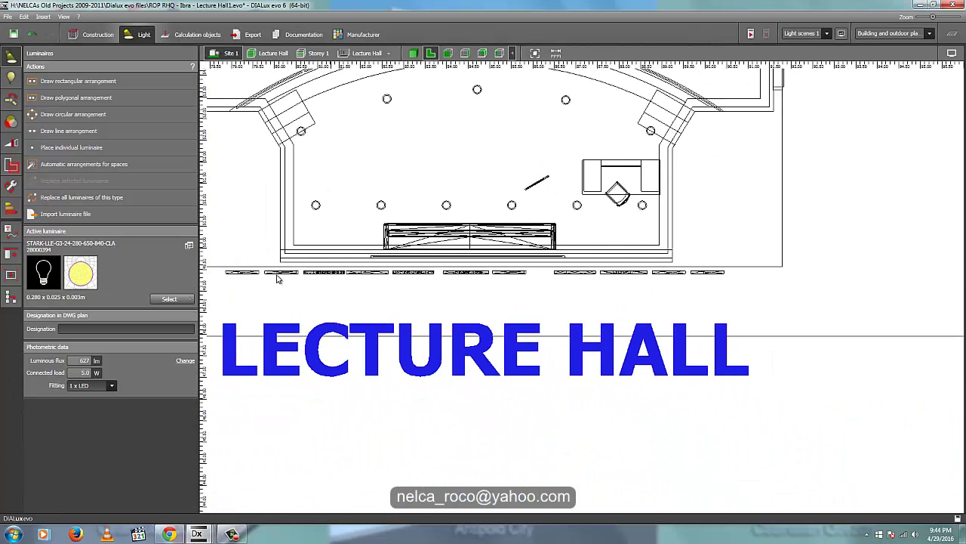
{"action": "left_click_drag", "start_coordinate": [307, 229], "coordinate": [778, 294]}
{"action": "left_click", "coordinate": [416, 54]}
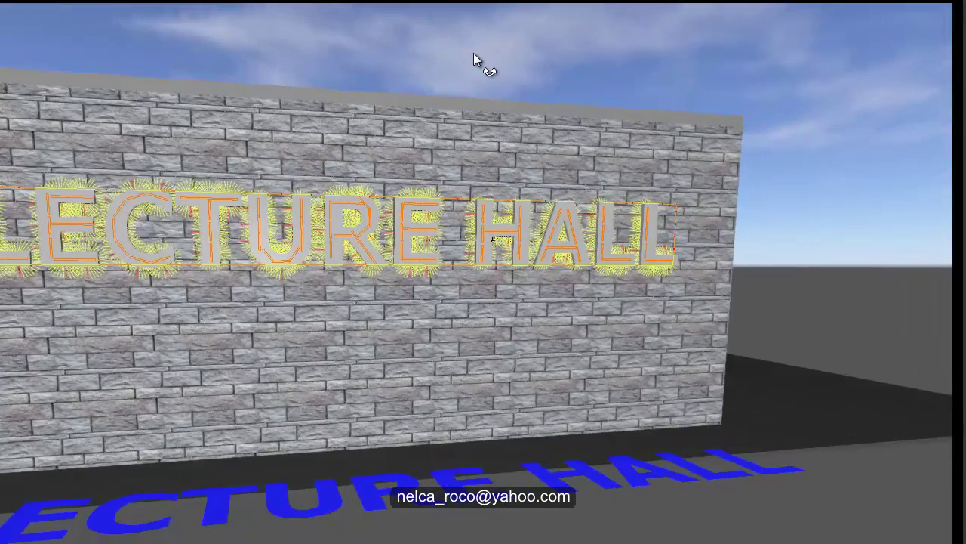
{"action": "mouse_move", "coordinate": [473, 53]}
{"action": "right_mouse_down"}
{"action": "mouse_move", "coordinate": [460, 48]}
{"action": "mouse_move", "coordinate": [474, 48]}
{"action": "right_mouse_up"}
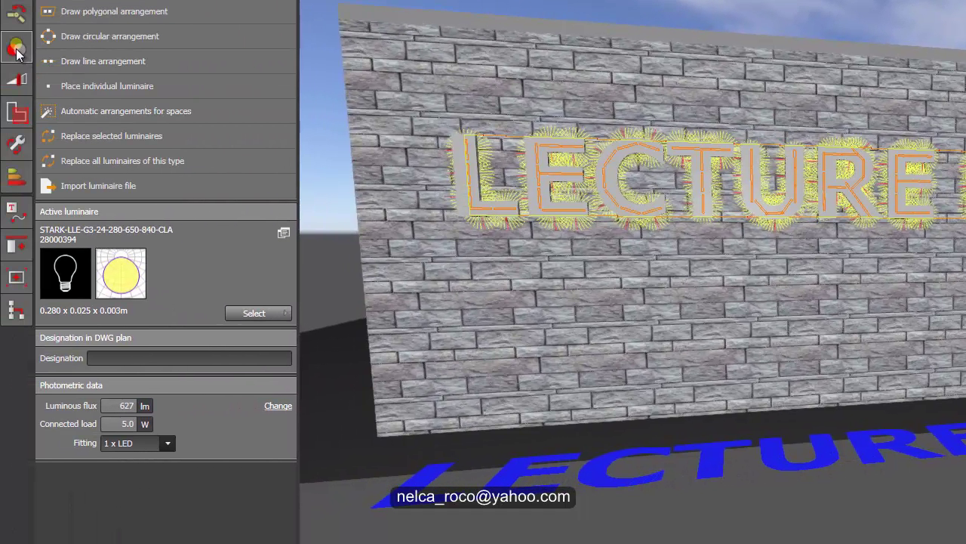
Apply colour filter 165 to the selected STARK LED luminaires and view the facade at an angle
{"action": "left_click", "coordinate": [24, 56]}
{"action": "left_click", "coordinate": [258, 109]}
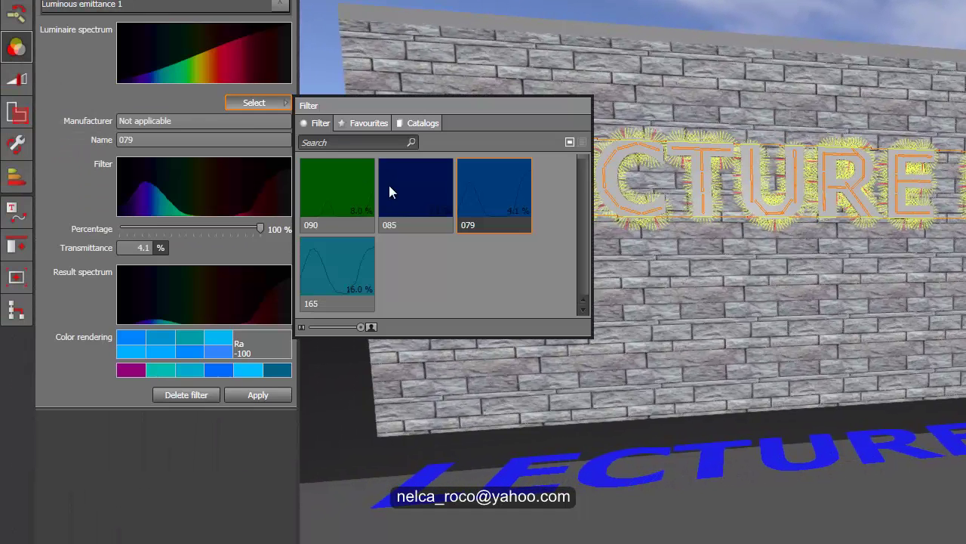
{"action": "left_click", "coordinate": [329, 275]}
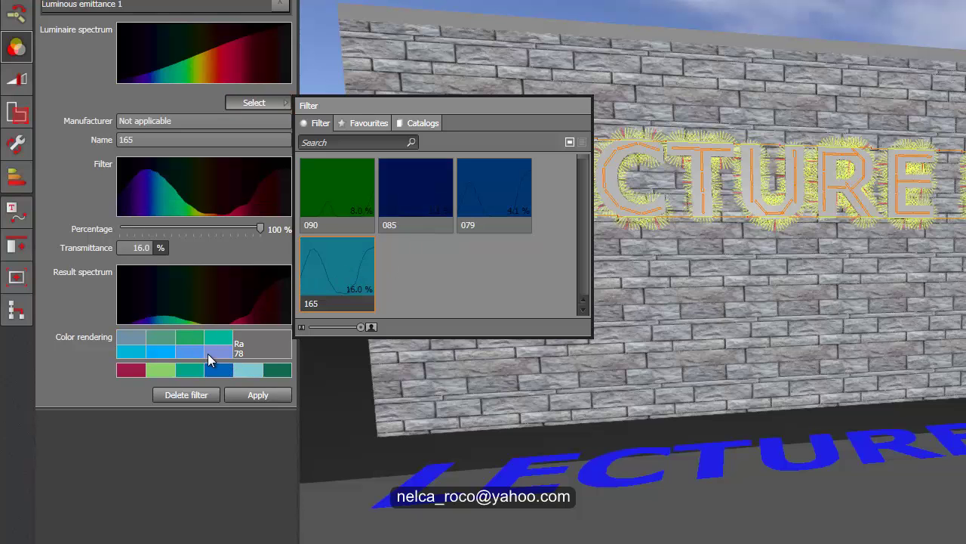
{"action": "left_click", "coordinate": [156, 353]}
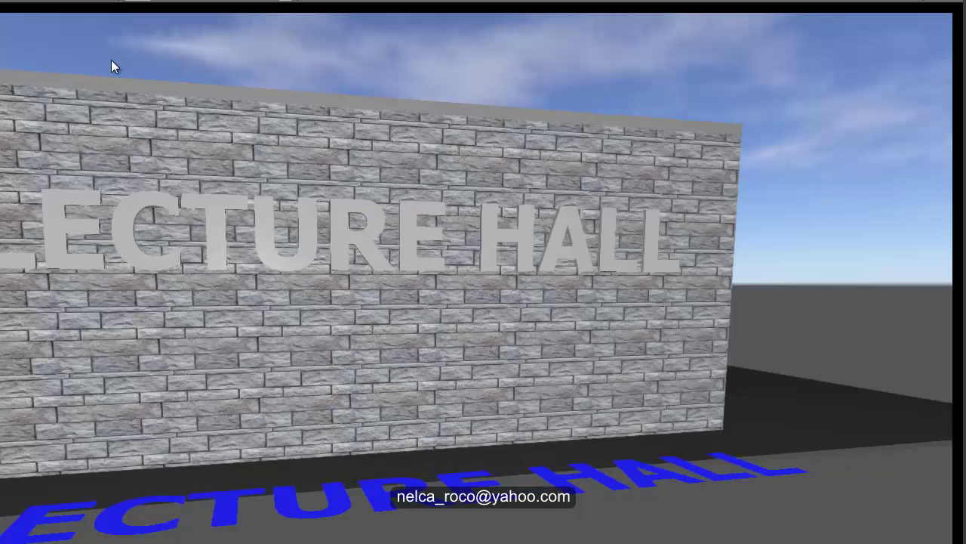
{"action": "left_click_drag", "start_coordinate": [113, 65], "coordinate": [147, 50]}
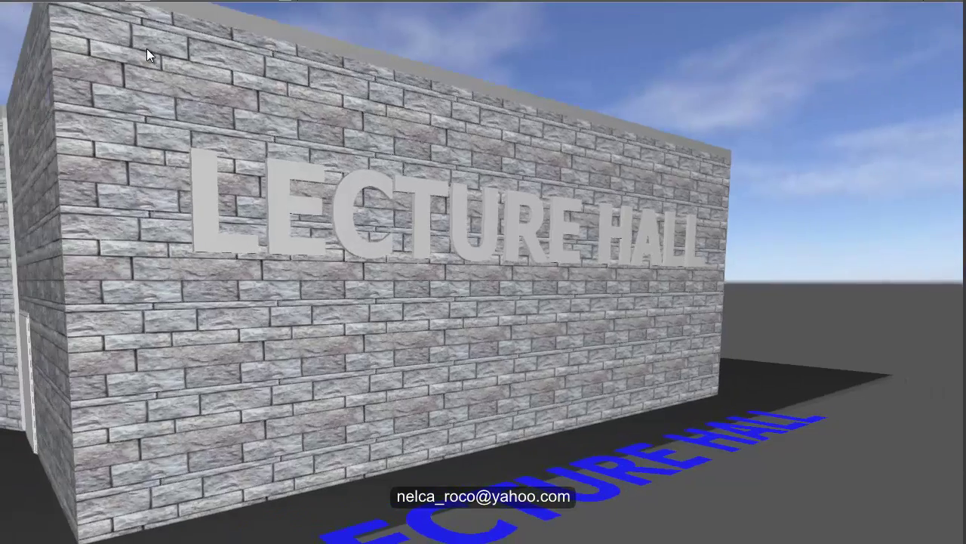
{"action": "middle_click_drag", "start_coordinate": [348, 91], "coordinate": [356, 136]}
{"action": "right_click_drag", "start_coordinate": [361, 112], "coordinate": [364, 6]}
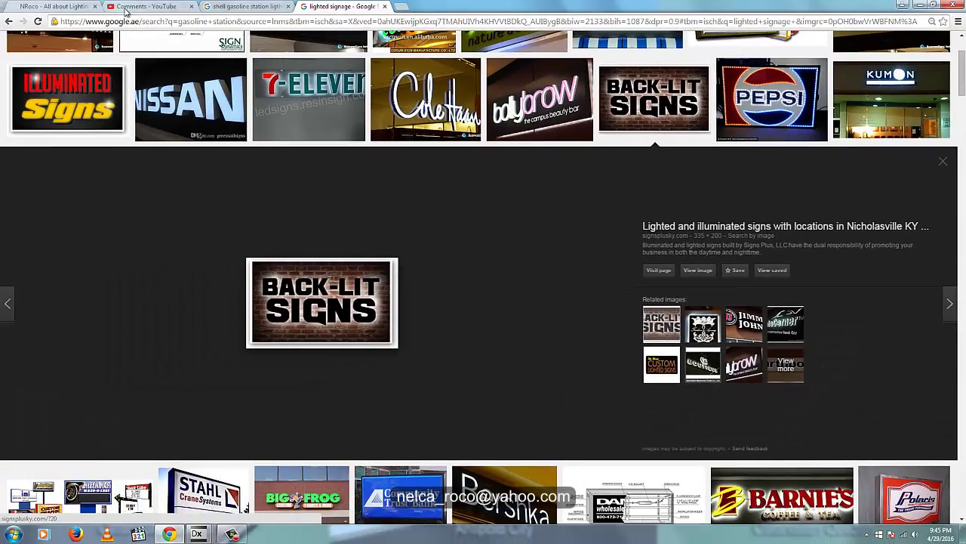
Look up the gas station text lighting request in the YouTube comments and return to the DIALux evo project window
{"action": "left_click", "coordinate": [126, 7]}
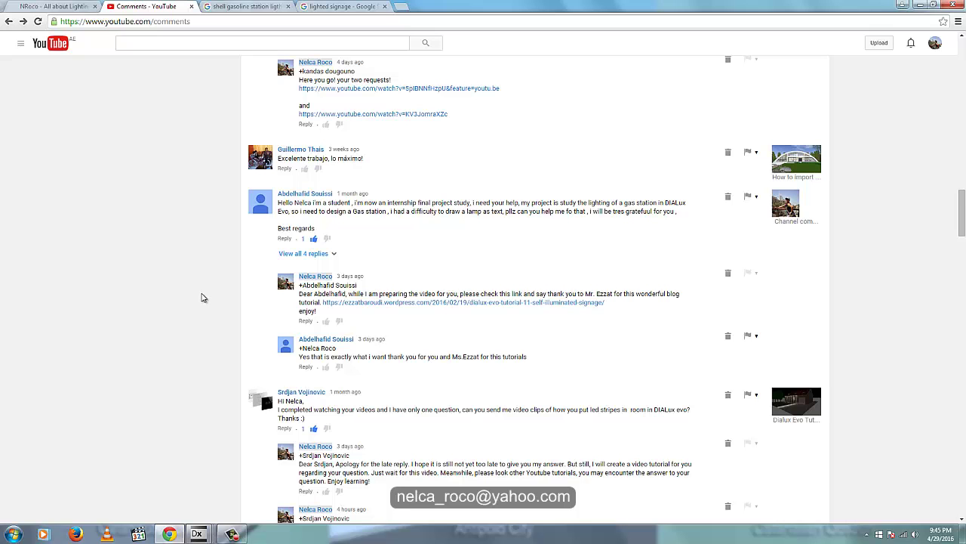
{"action": "left_click", "coordinate": [202, 536]}
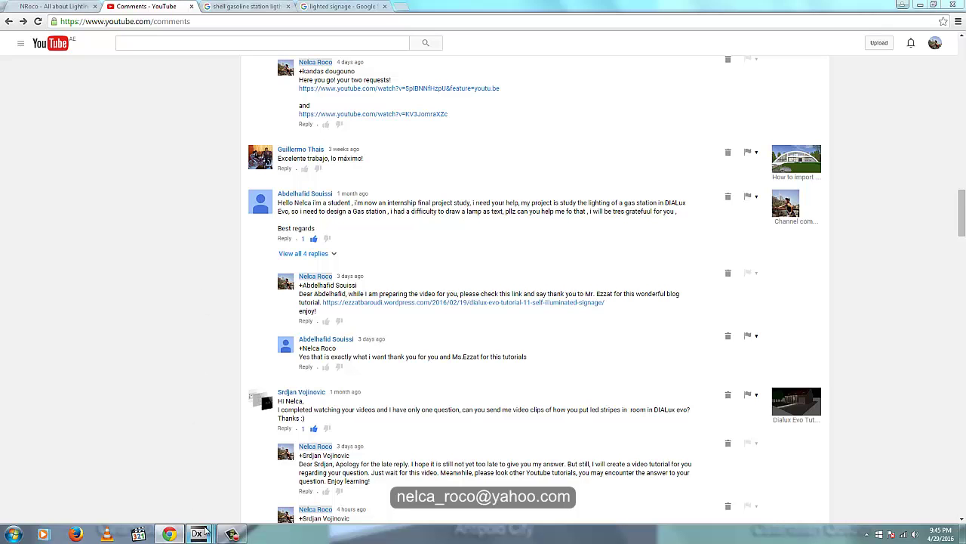
{"action": "left_click", "coordinate": [221, 506]}
{"action": "left_click", "coordinate": [195, 537]}
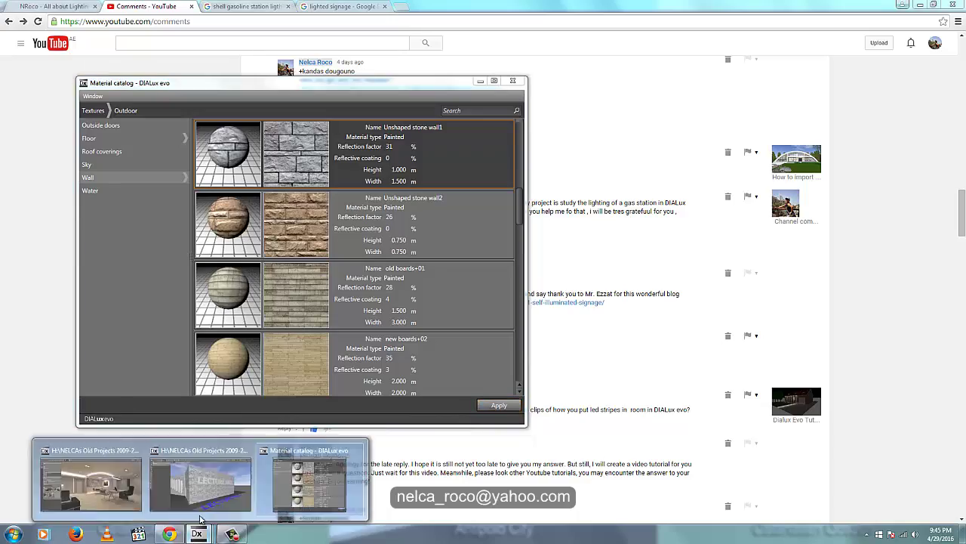
{"action": "left_click", "coordinate": [202, 487]}
Calculate the project's lighting, hide the results overview and view the backlit facade from the front
{"action": "left_click_drag", "start_coordinate": [731, 106], "coordinate": [679, 126]}
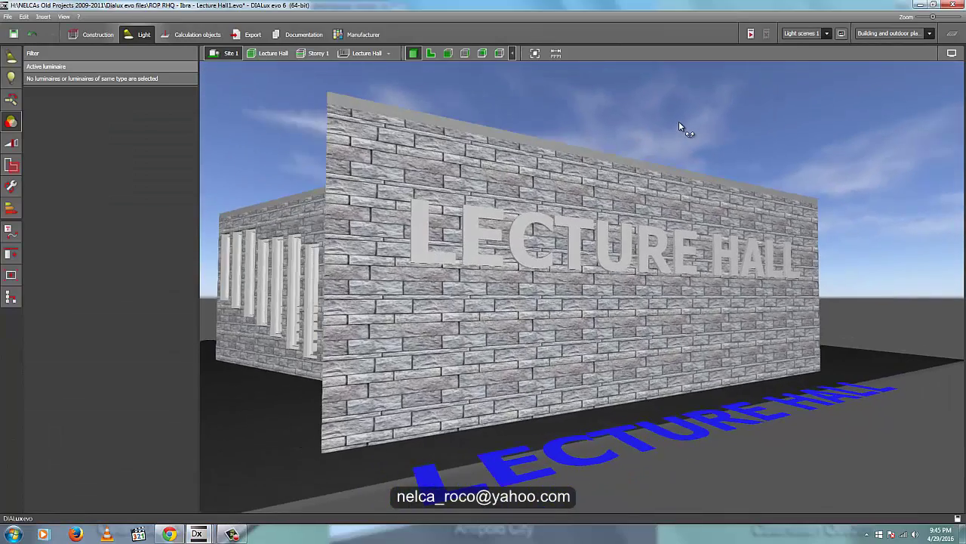
{"action": "left_click", "coordinate": [751, 34]}
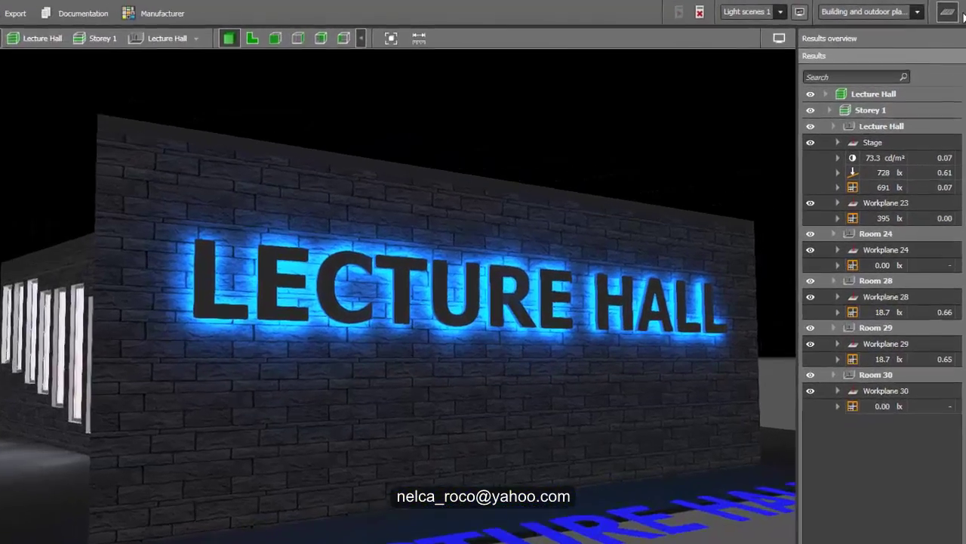
{"action": "left_click", "coordinate": [952, 34]}
{"action": "right_click_drag", "start_coordinate": [797, 161], "coordinate": [670, 149]}
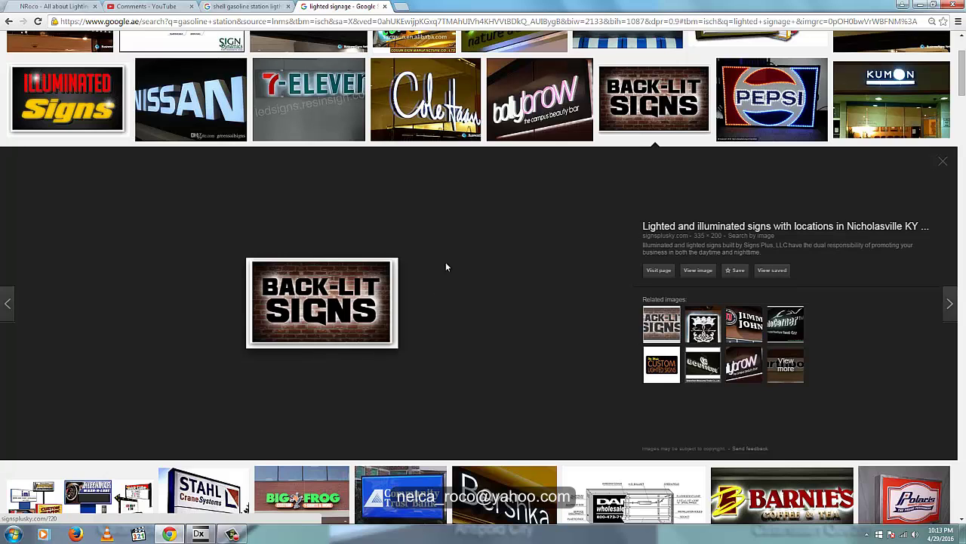
Enlarge the green backlit Melvita sign in the browser's image results and compare it with the rendered facade in DIALux evo
{"action": "scroll", "coordinate": [447, 261], "scroll_direction": "up", "scroll_amount": 2}
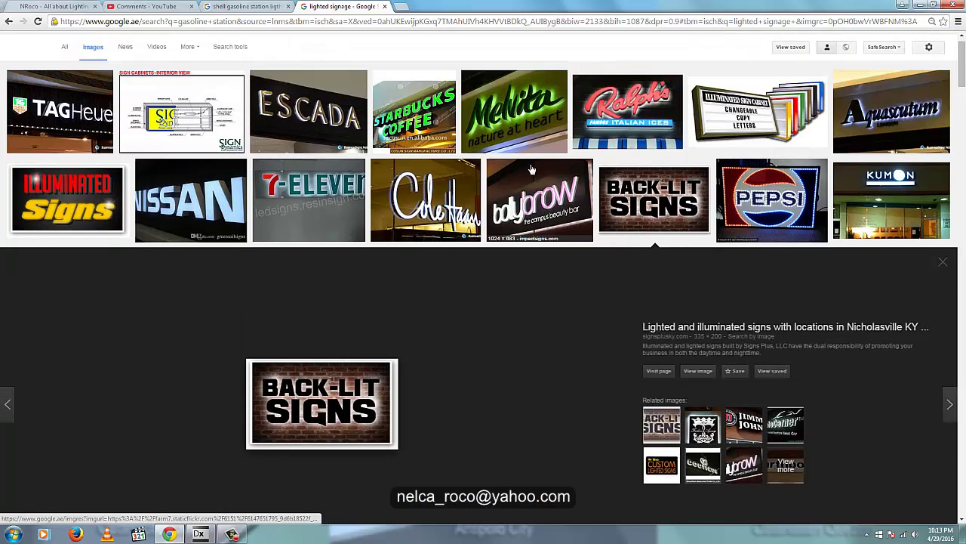
{"action": "left_click", "coordinate": [517, 128]}
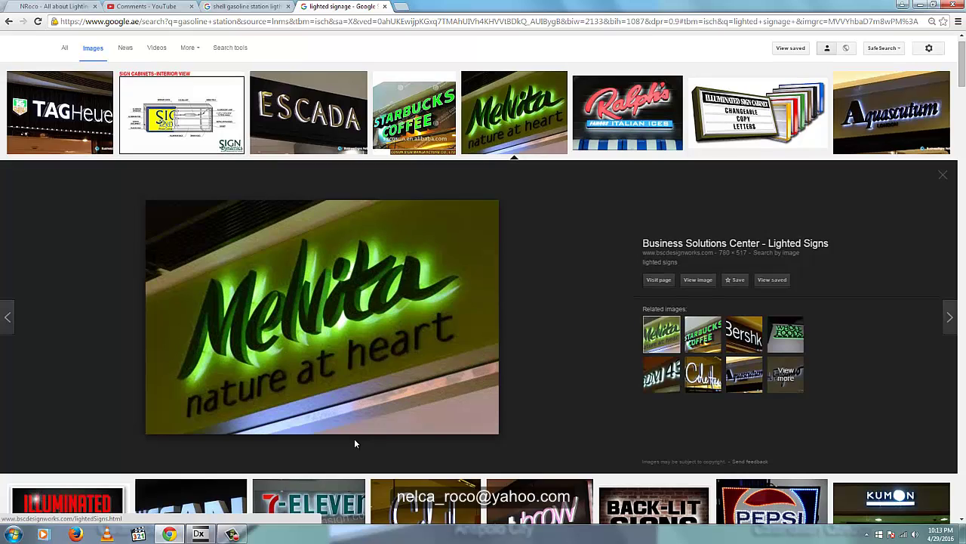
{"action": "left_click", "coordinate": [200, 534]}
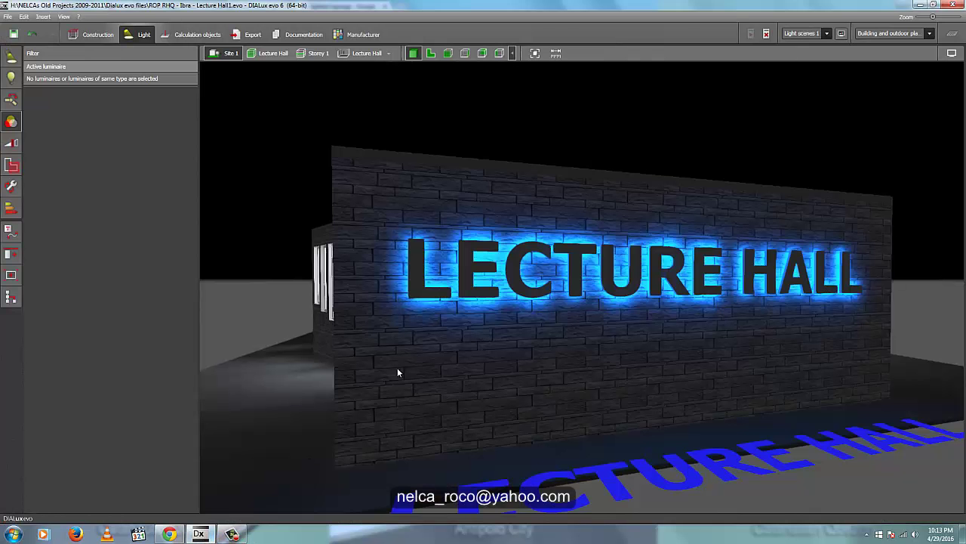
{"action": "middle_click_drag", "start_coordinate": [445, 139], "coordinate": [418, 135]}
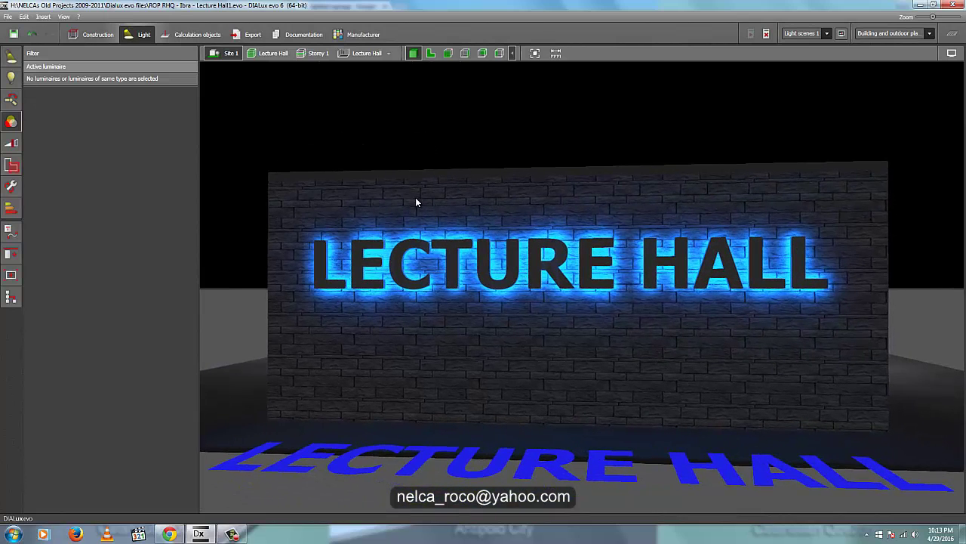
{"action": "middle_click_drag", "start_coordinate": [618, 144], "coordinate": [607, 138]}
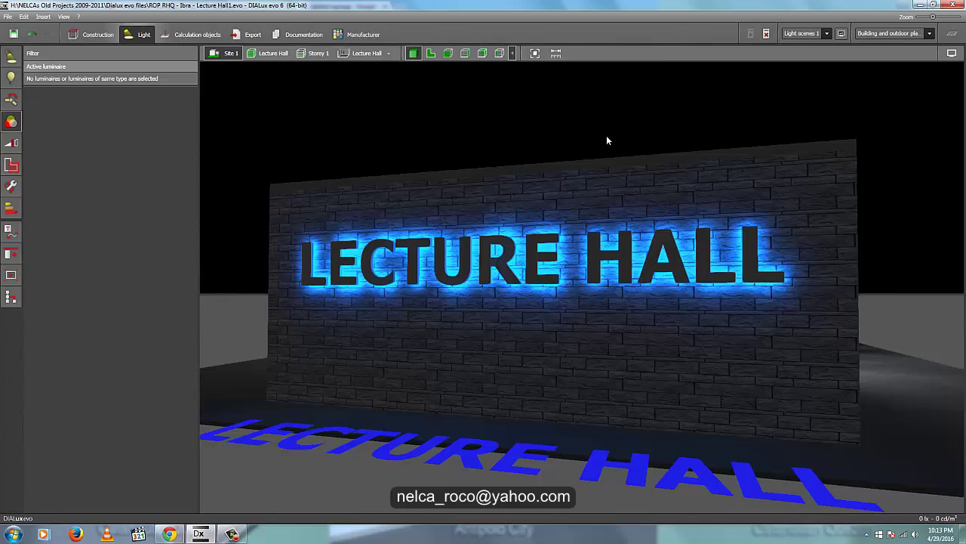
Browse the lighted signage image results in the browser and enlarge the illuminated MINI sign
{"action": "left_click", "coordinate": [167, 532]}
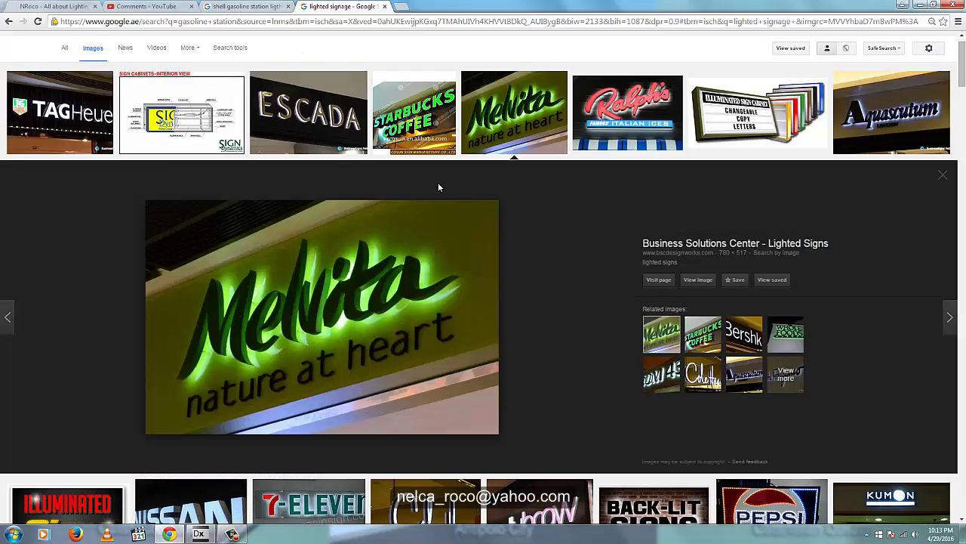
{"action": "scroll", "coordinate": [417, 196], "scroll_direction": "up", "scroll_amount": 1}
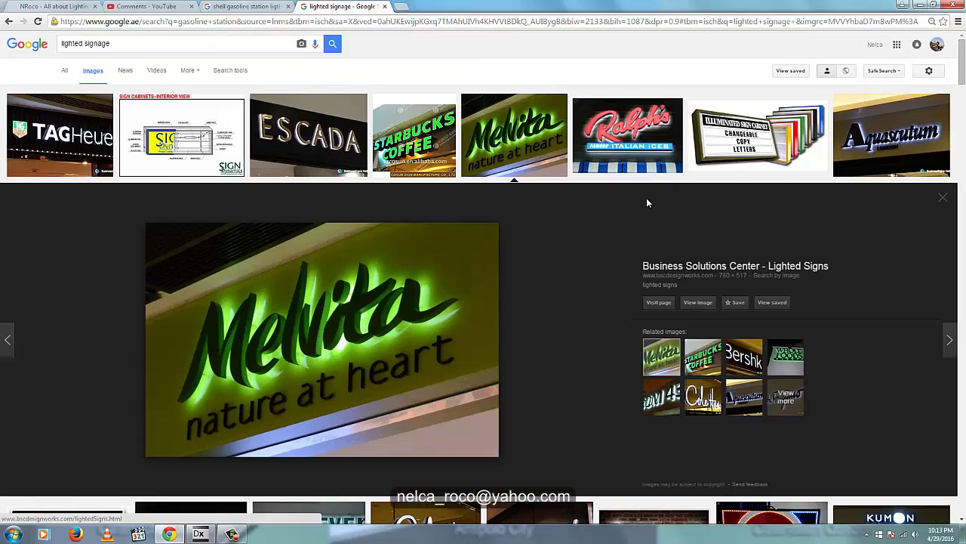
{"action": "scroll", "coordinate": [583, 250], "scroll_direction": "down", "scroll_amount": 3}
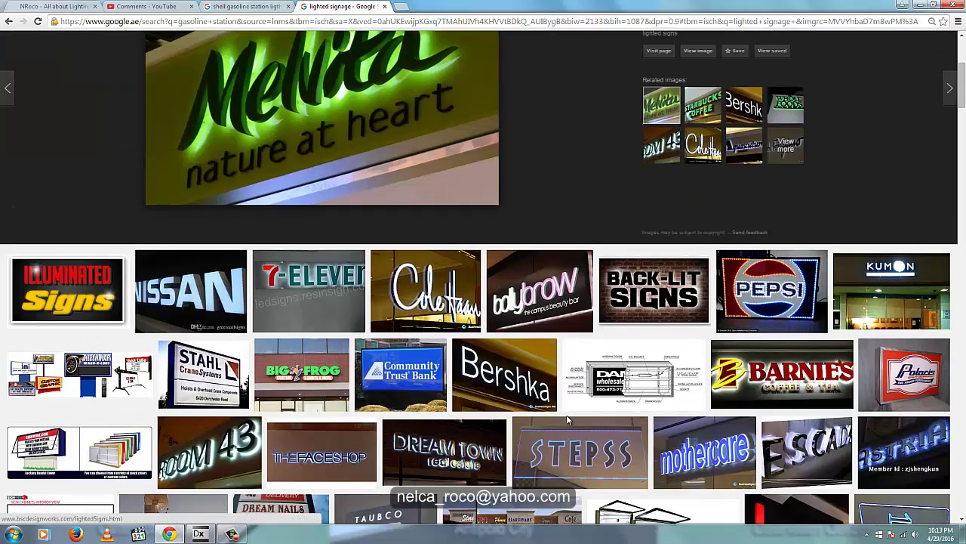
{"action": "scroll", "coordinate": [566, 415], "scroll_direction": "down", "scroll_amount": 10}
{"action": "left_click", "coordinate": [798, 259]}
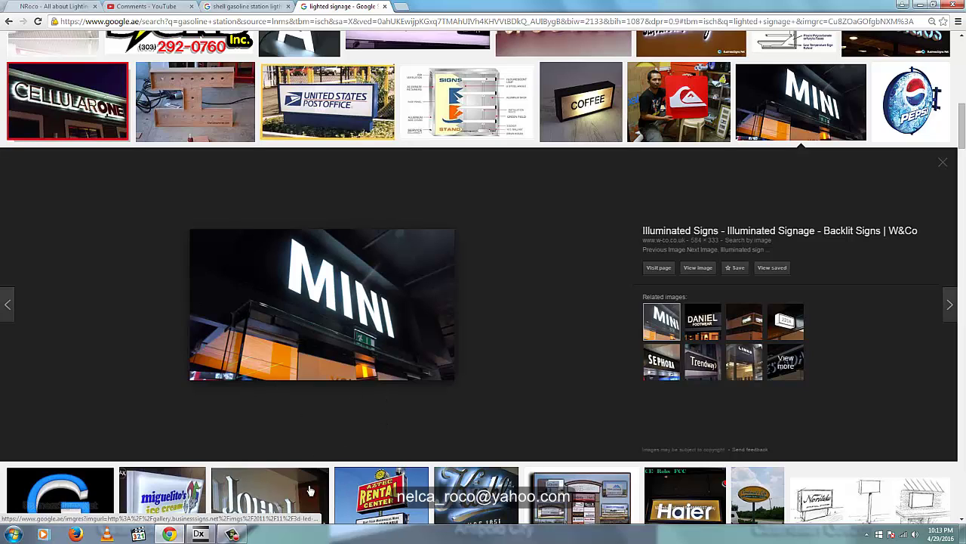
Switch to DIALux evo, inspect the properties of the rectangular cutout below the facade lettering, and deselect it
{"action": "mouse_move", "coordinate": [216, 537]}
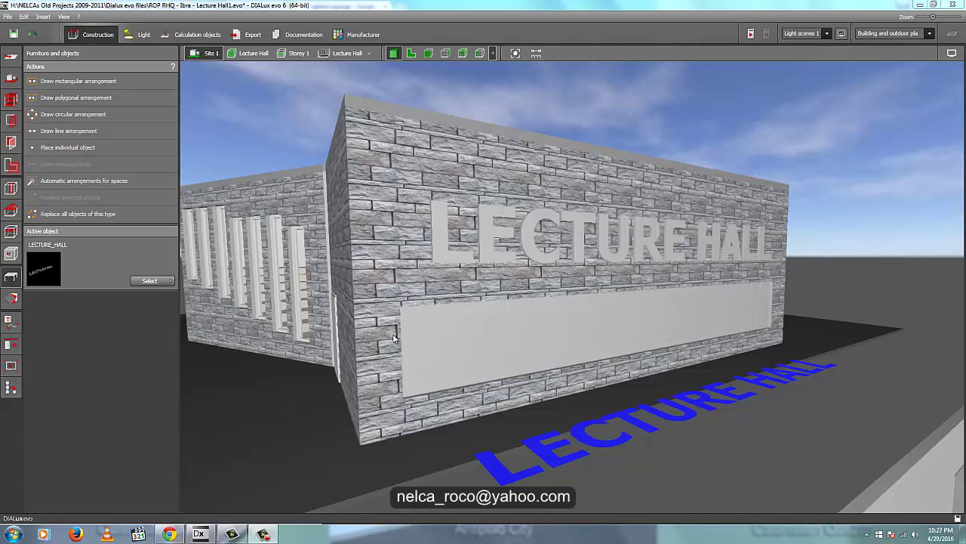
{"action": "left_click", "coordinate": [10, 253]}
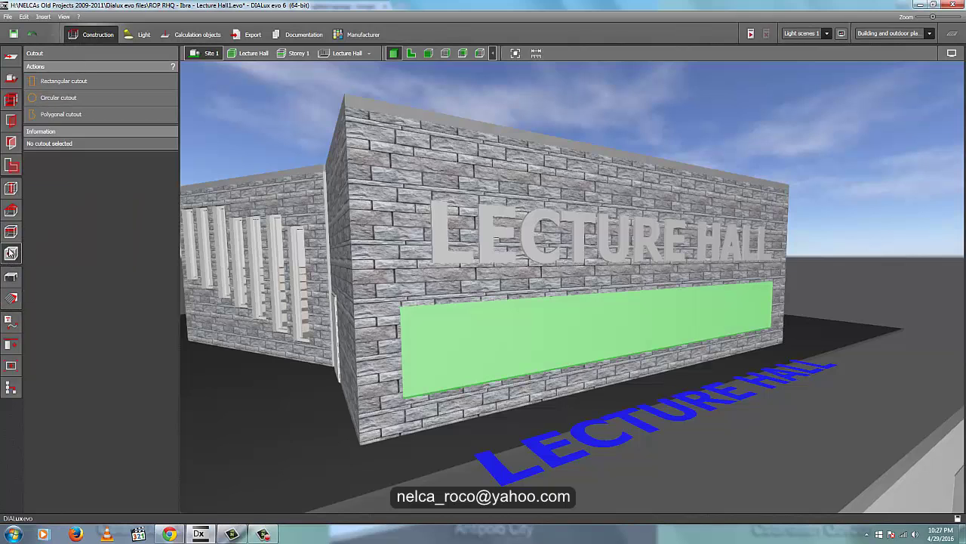
{"action": "left_click", "coordinate": [427, 344]}
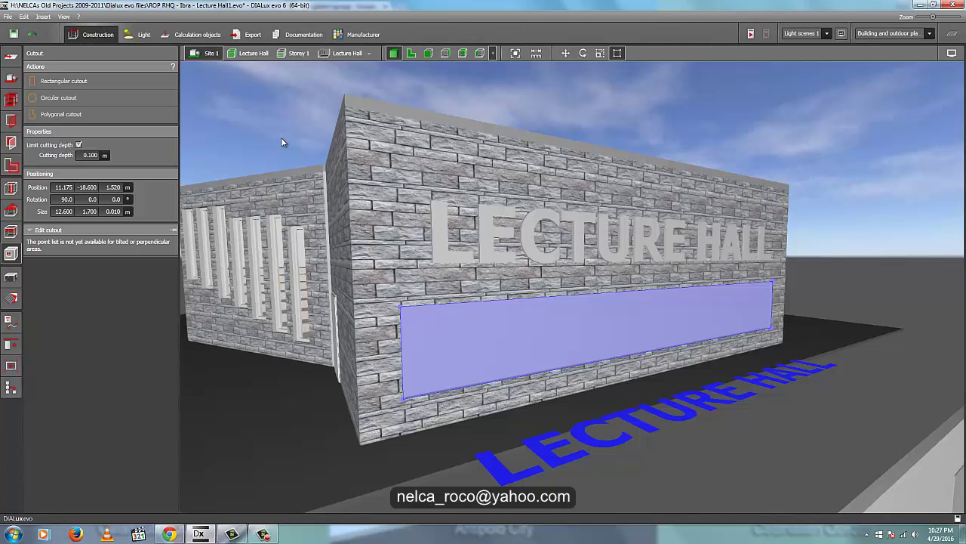
{"action": "left_click", "coordinate": [294, 120]}
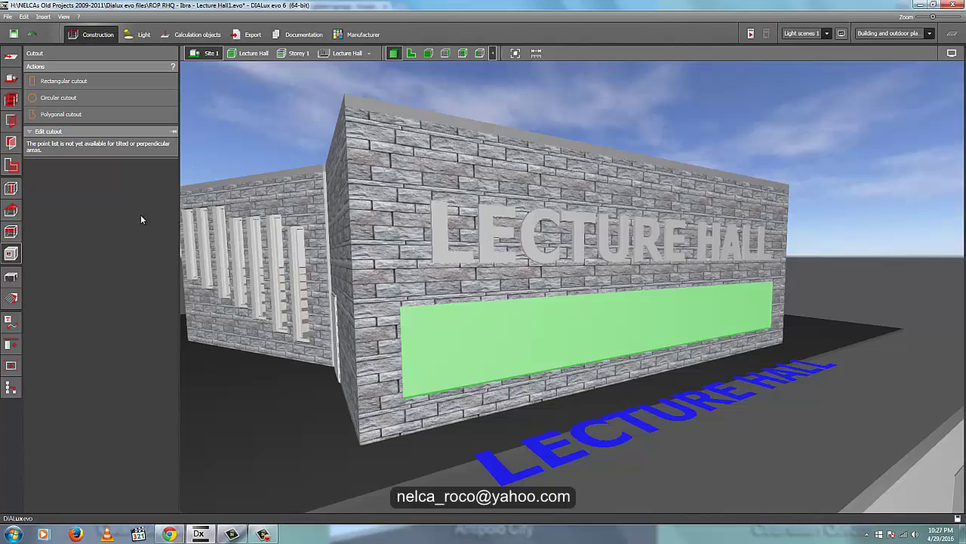
Switch to furniture and objects, and examine the facade recess and the freestanding LECTURE HALL panel in front of the building
{"action": "left_click", "coordinate": [17, 280]}
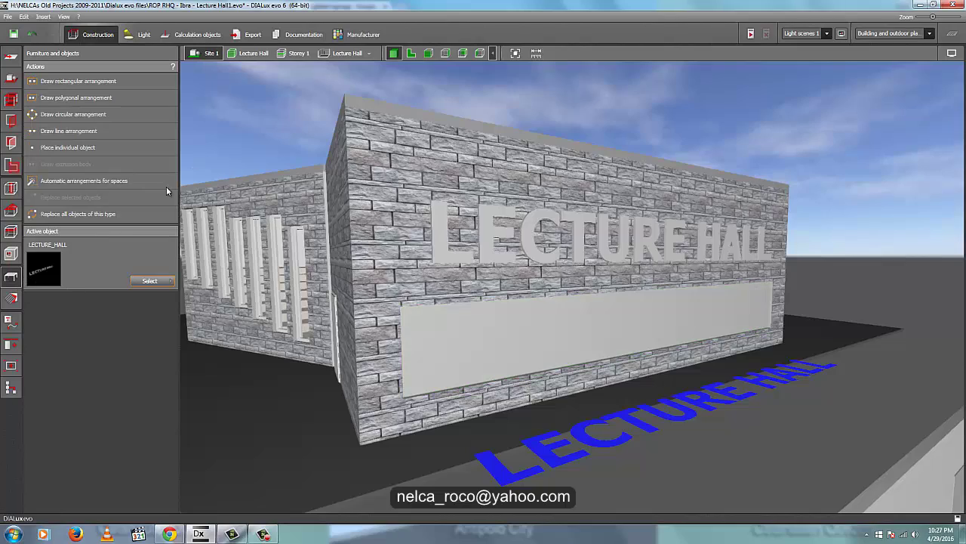
{"action": "right_click_drag", "start_coordinate": [240, 148], "coordinate": [241, 147]}
{"action": "scroll", "coordinate": [612, 345], "scroll_direction": "up", "scroll_amount": 5}
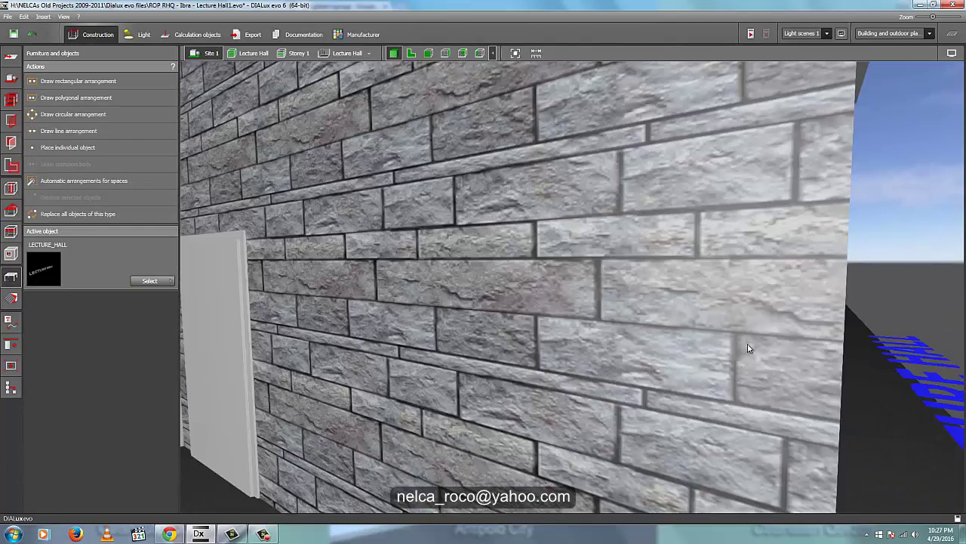
{"action": "right_click_drag", "start_coordinate": [729, 341], "coordinate": [726, 340]}
{"action": "scroll", "coordinate": [713, 224], "scroll_direction": "down", "scroll_amount": 5}
{"action": "right_click_drag", "start_coordinate": [699, 231], "coordinate": [697, 232]}
{"action": "right_click_drag", "start_coordinate": [617, 200], "coordinate": [614, 199]}
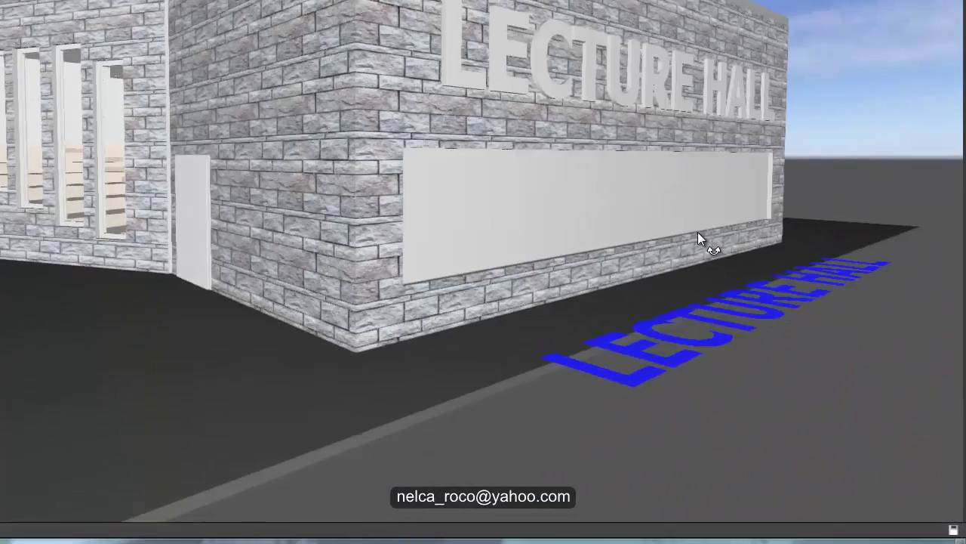
{"action": "scroll", "coordinate": [614, 200], "scroll_direction": "down", "scroll_amount": 8}
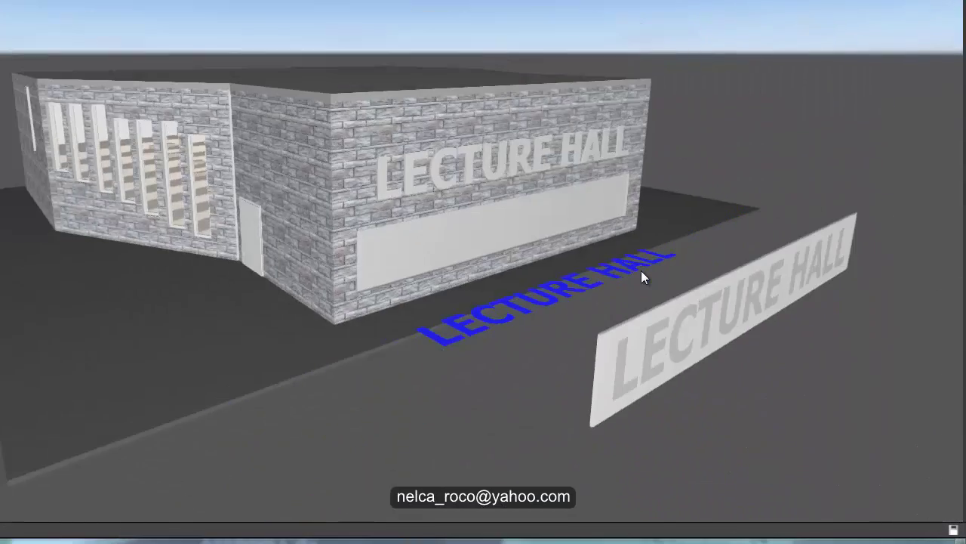
{"action": "right_click_drag", "start_coordinate": [641, 270], "coordinate": [628, 268]}
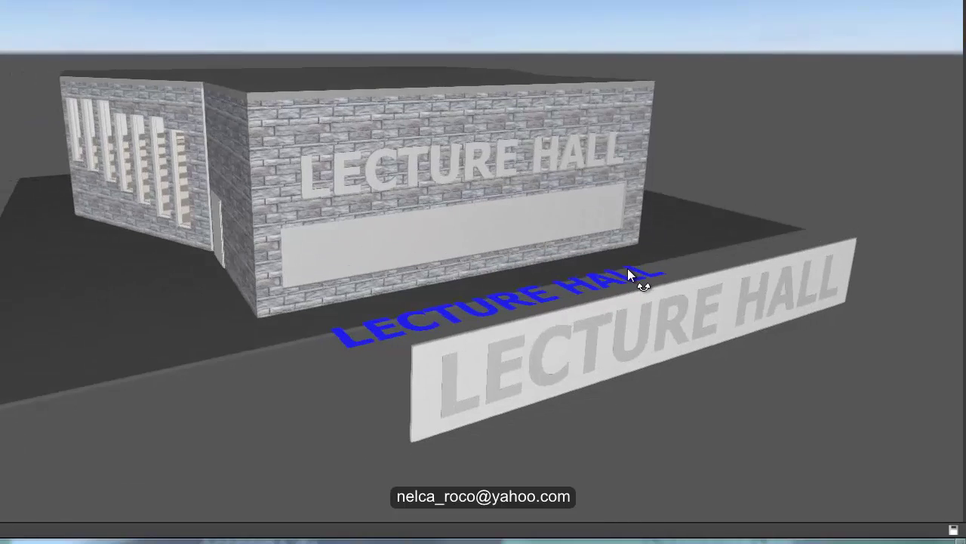
Select the facade lettering and the freestanding LECTURE HALL panel in turn to identify them, and clear the selection
{"action": "left_click", "coordinate": [437, 182]}
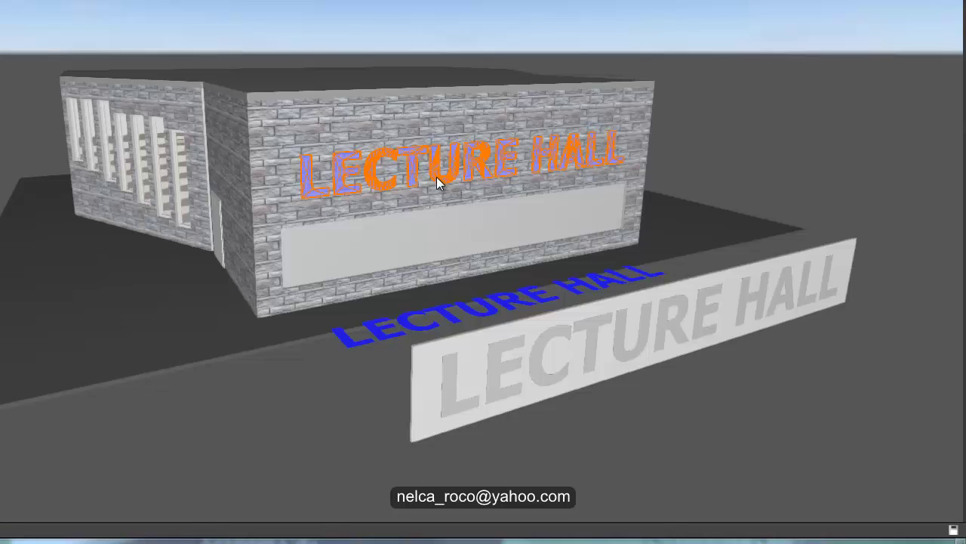
{"action": "left_click", "coordinate": [413, 377]}
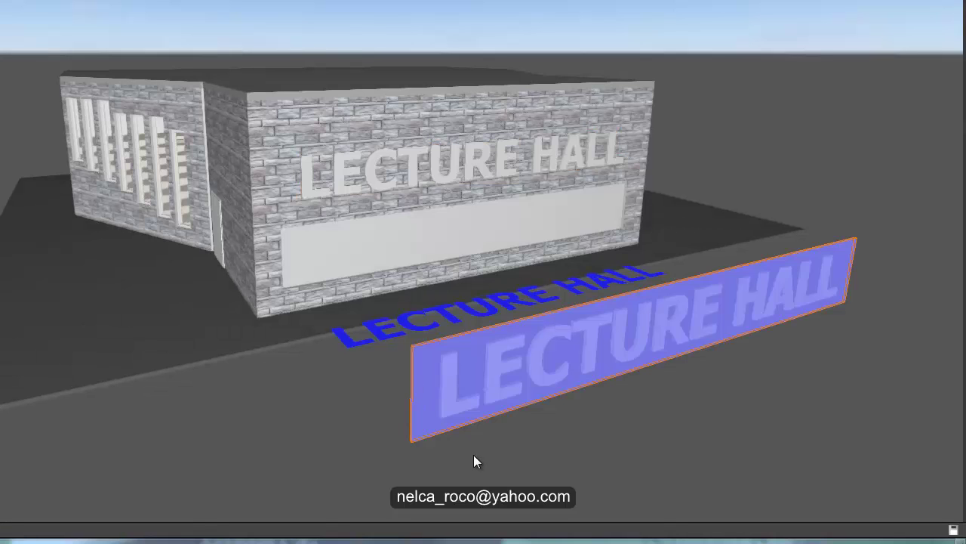
{"action": "left_click", "coordinate": [474, 454]}
{"action": "middle_click_drag", "start_coordinate": [435, 423], "coordinate": [342, 324]}
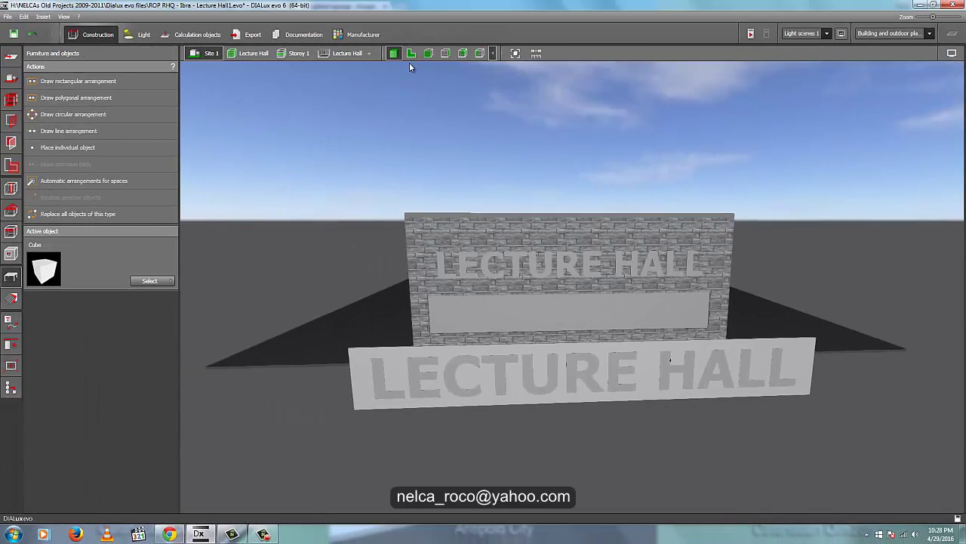
Select the freestanding LECTURE HALL panel with its letters in plan view, open Copy and arrange, and view the selection in 3D
{"action": "left_click", "coordinate": [411, 53]}
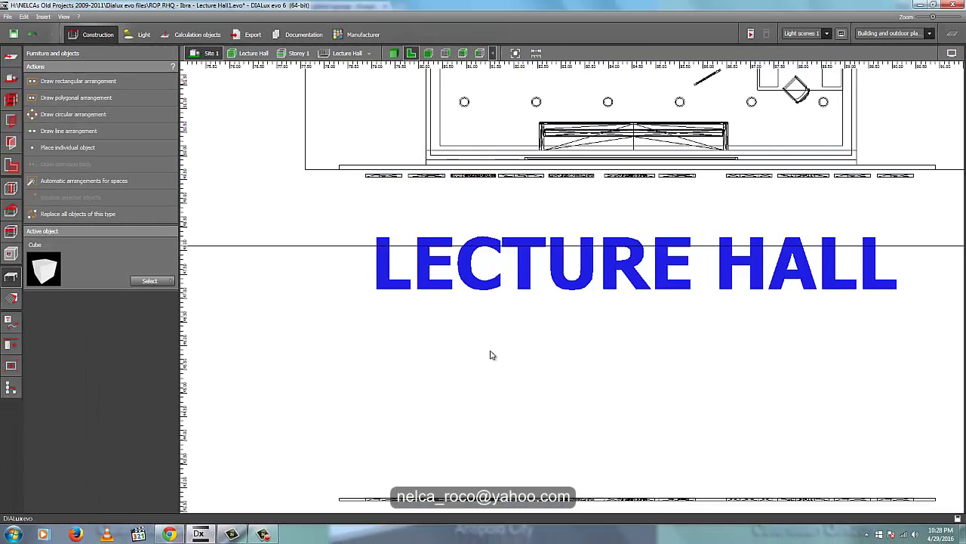
{"action": "left_click_drag", "start_coordinate": [448, 388], "coordinate": [372, 350]}
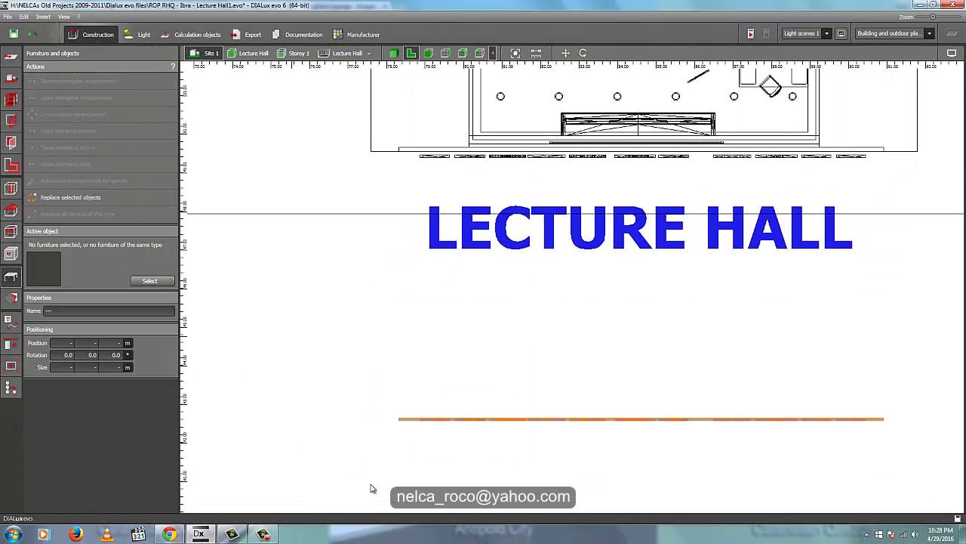
{"action": "left_click", "coordinate": [10, 345]}
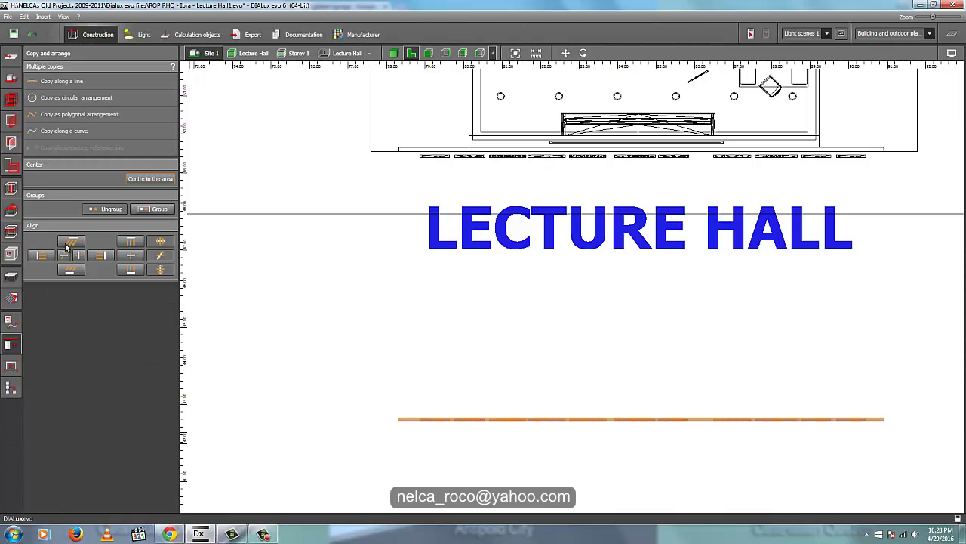
{"action": "left_click", "coordinate": [394, 53]}
{"action": "right_click_drag", "start_coordinate": [403, 284], "coordinate": [553, 333]}
{"action": "scroll", "coordinate": [594, 342], "scroll_direction": "up", "scroll_amount": 2}
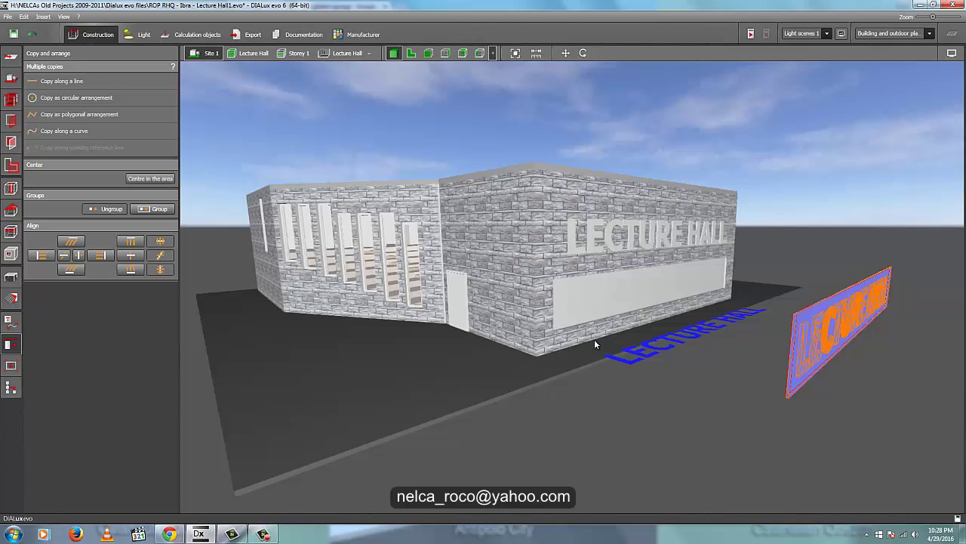
{"action": "right_click_drag", "start_coordinate": [594, 341], "coordinate": [528, 470]}
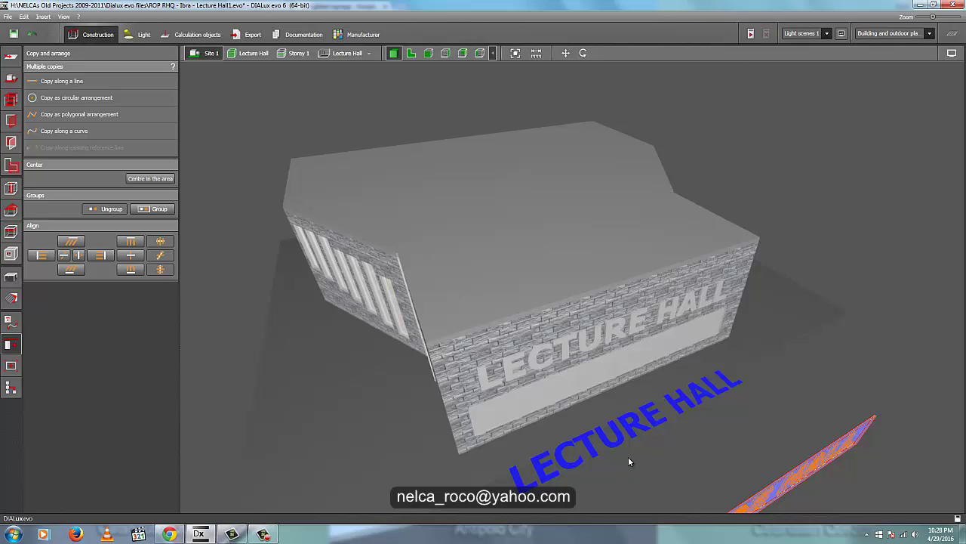
Select the blue LECTURE HALL help text on the ground, inspect its content, and deselect it in plan view
{"action": "left_click", "coordinate": [9, 323]}
{"action": "left_click", "coordinate": [559, 472]}
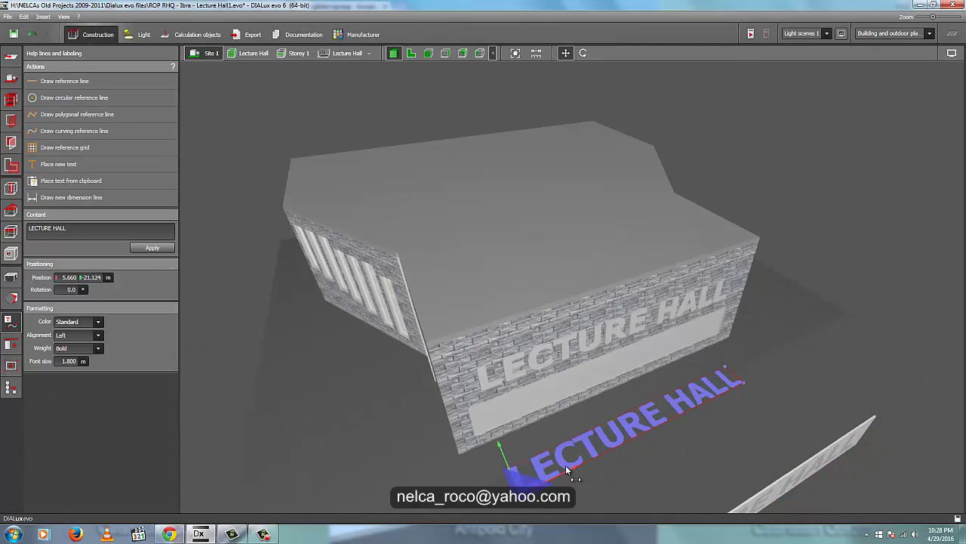
{"action": "left_click", "coordinate": [66, 233]}
{"action": "left_click", "coordinate": [408, 55]}
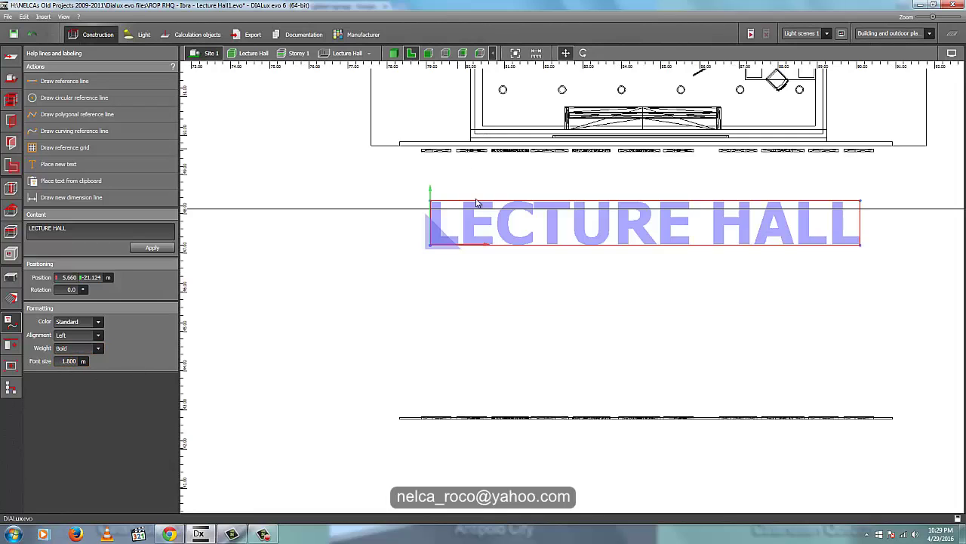
{"action": "scroll", "coordinate": [453, 243], "scroll_direction": "up", "scroll_amount": 5}
{"action": "left_click", "coordinate": [469, 325]}
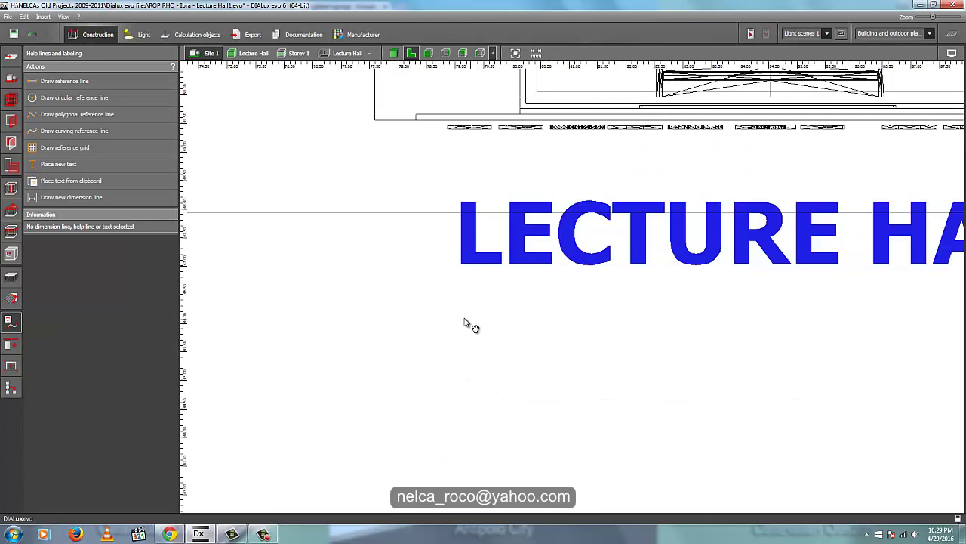
{"action": "scroll", "coordinate": [390, 341], "scroll_direction": "down", "scroll_amount": 4}
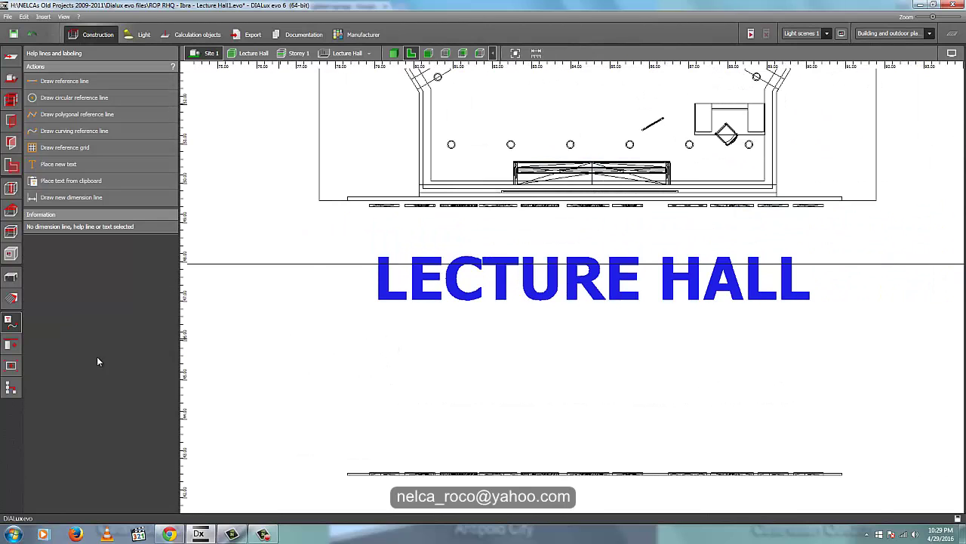
Trace the first letter L of the help text as a closed extrusion volume about 0.70 m wide and 1.10 m tall
{"action": "left_click", "coordinate": [10, 277]}
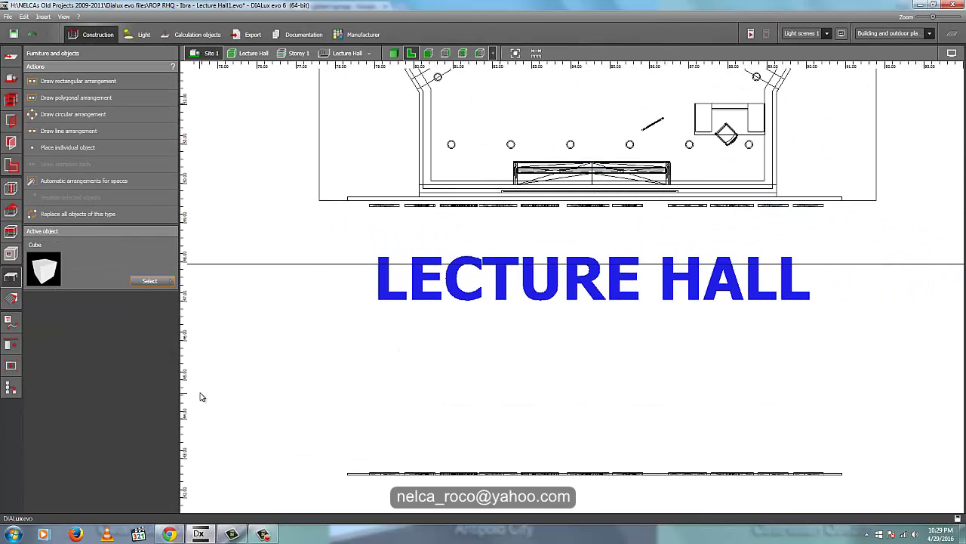
{"action": "left_click", "coordinate": [151, 280]}
{"action": "left_click", "coordinate": [248, 328]}
{"action": "left_click", "coordinate": [81, 165]}
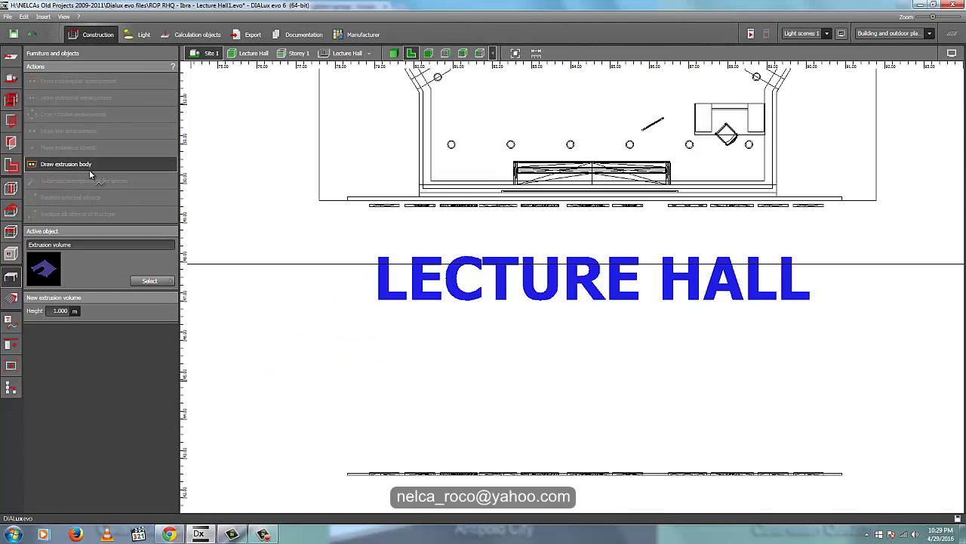
{"action": "scroll", "coordinate": [356, 259], "scroll_direction": "down", "scroll_amount": 1}
{"action": "scroll", "coordinate": [546, 304], "scroll_direction": "up", "scroll_amount": 5}
{"action": "scroll", "coordinate": [489, 249], "scroll_direction": "up", "scroll_amount": 2}
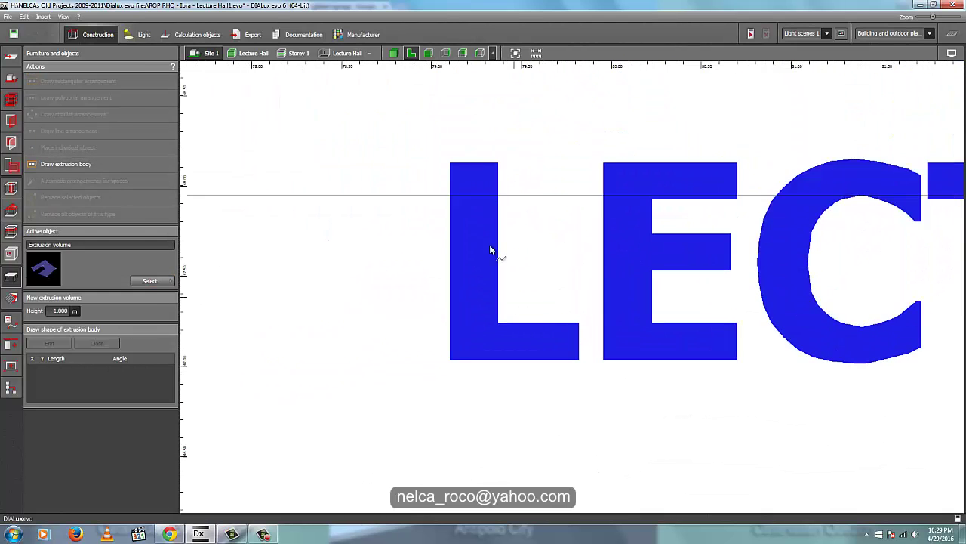
{"action": "left_click", "coordinate": [450, 163]}
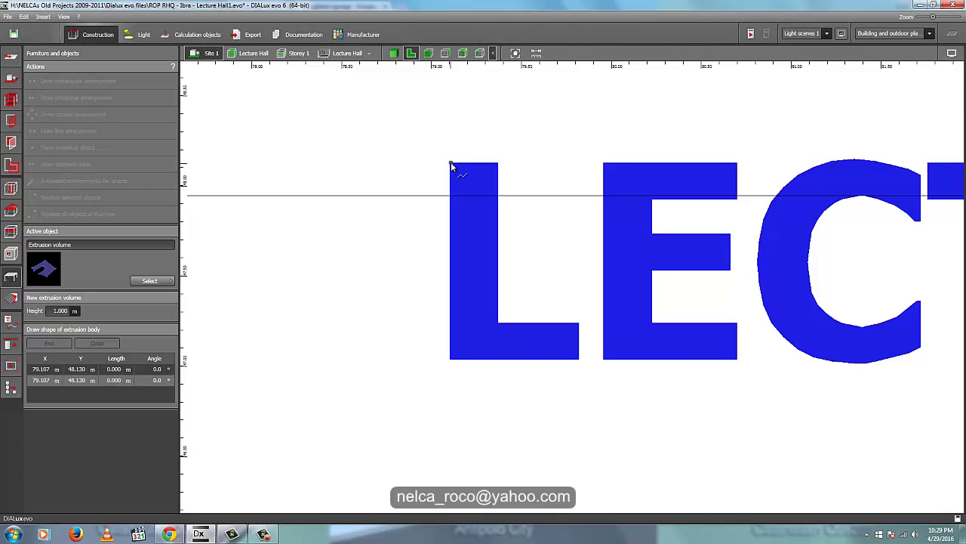
{"action": "left_click", "coordinate": [451, 360]}
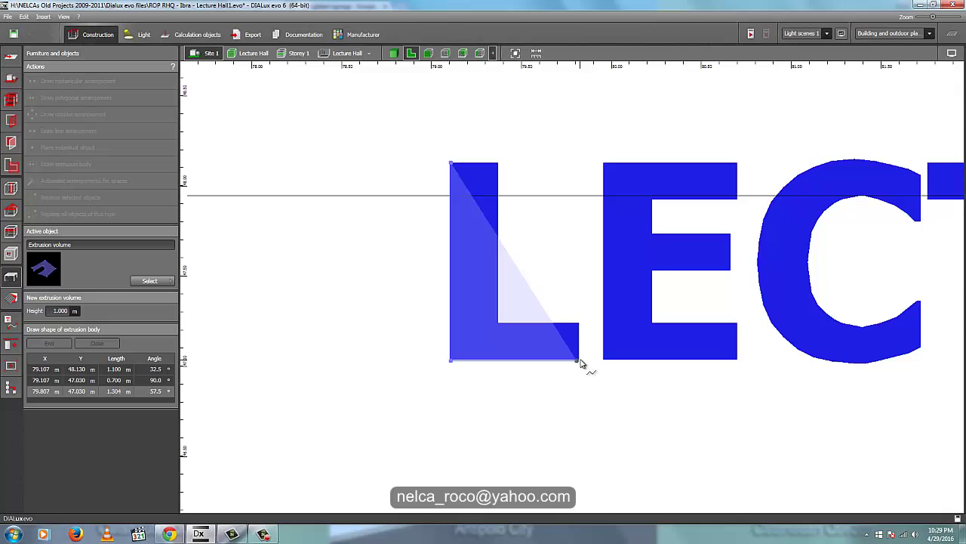
{"action": "left_click", "coordinate": [580, 361]}
{"action": "left_click", "coordinate": [578, 324]}
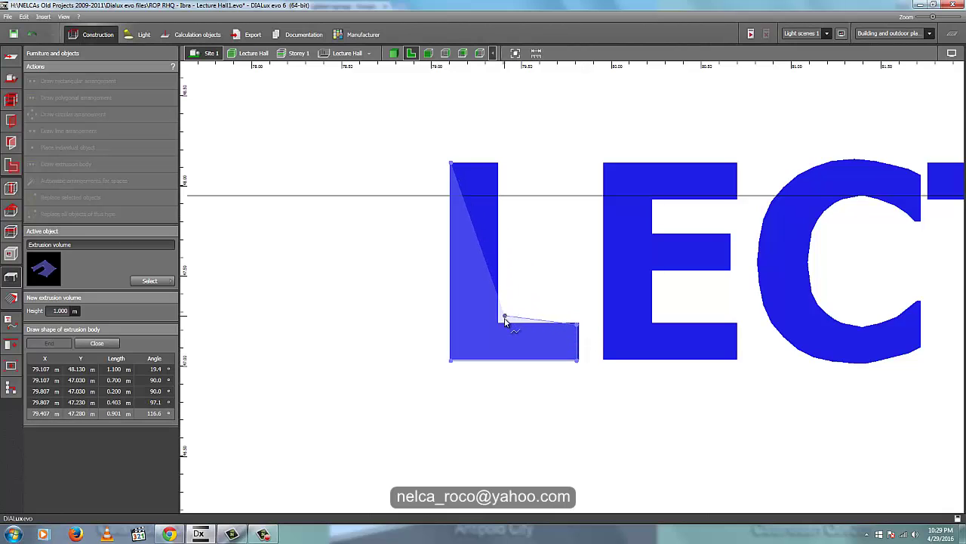
{"action": "left_click", "coordinate": [501, 324]}
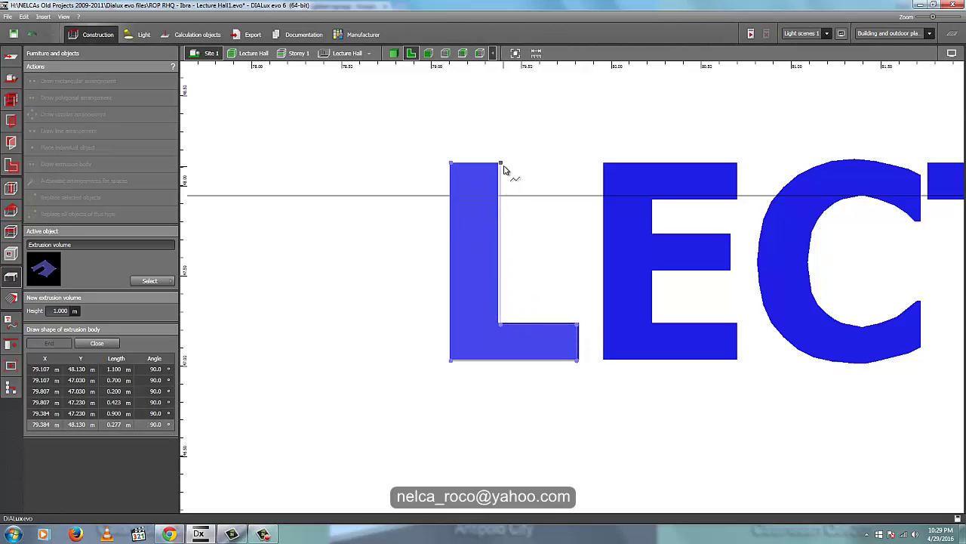
{"action": "left_click", "coordinate": [500, 163]}
{"action": "right_click", "coordinate": [497, 197]}
{"action": "left_click", "coordinate": [498, 196]}
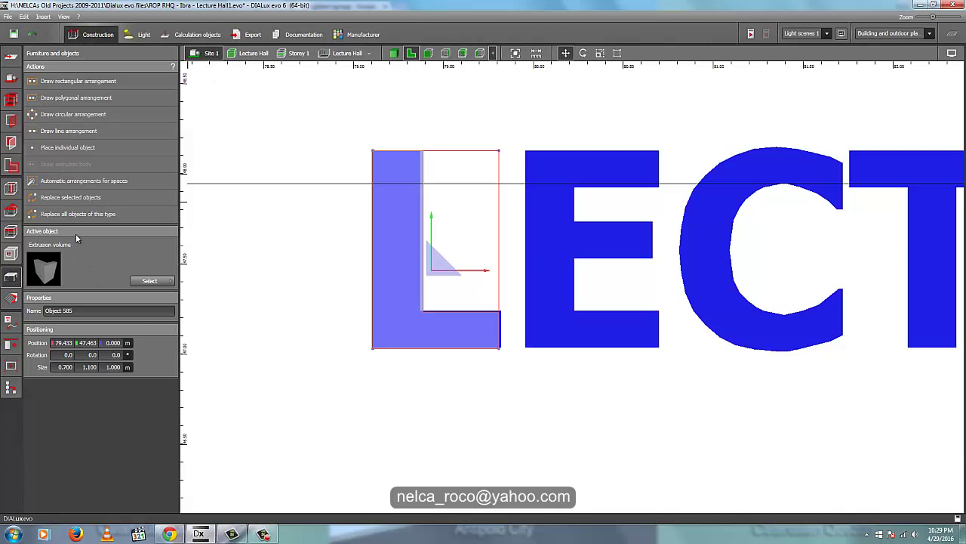
Trace the letter E beside the L as a closed extrusion volume about 0.75 m wide and 1.10 m tall
{"action": "left_click", "coordinate": [150, 280]}
{"action": "left_click", "coordinate": [257, 337]}
{"action": "left_click", "coordinate": [84, 165]}
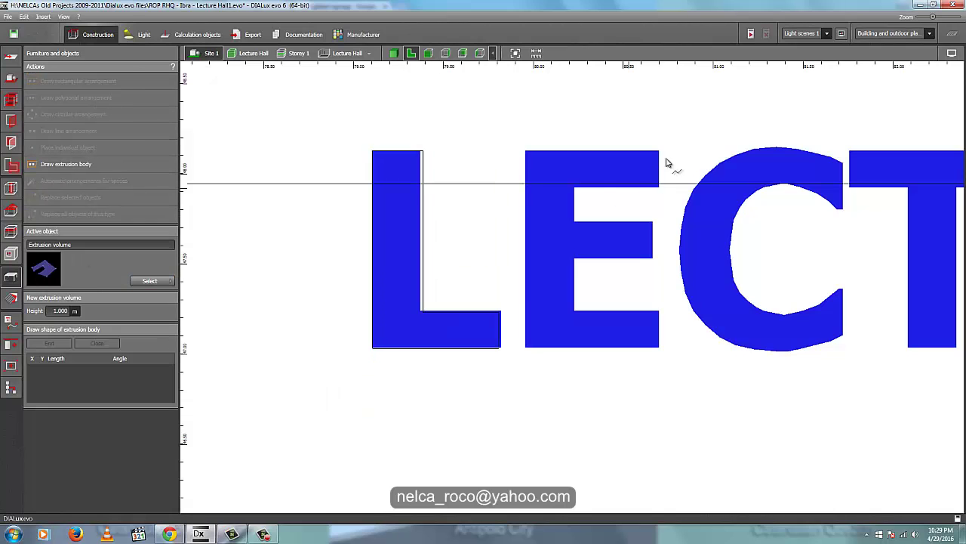
{"action": "left_click", "coordinate": [659, 152]}
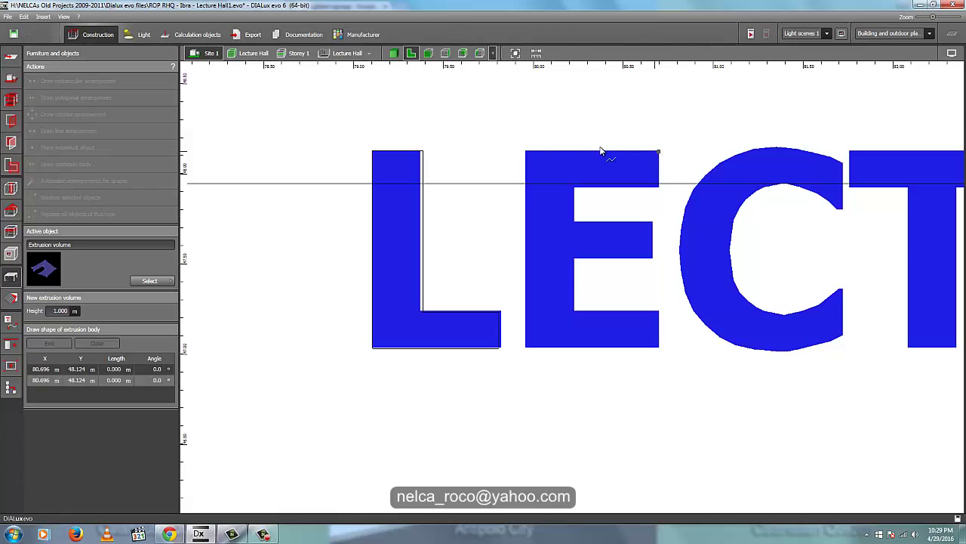
{"action": "left_click", "coordinate": [526, 153]}
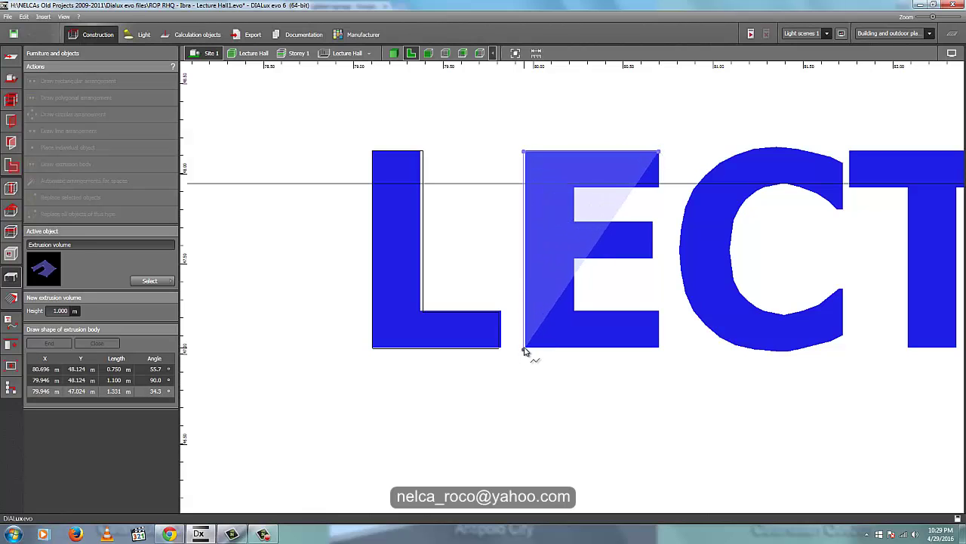
{"action": "left_click", "coordinate": [525, 348]}
{"action": "left_click", "coordinate": [658, 348]}
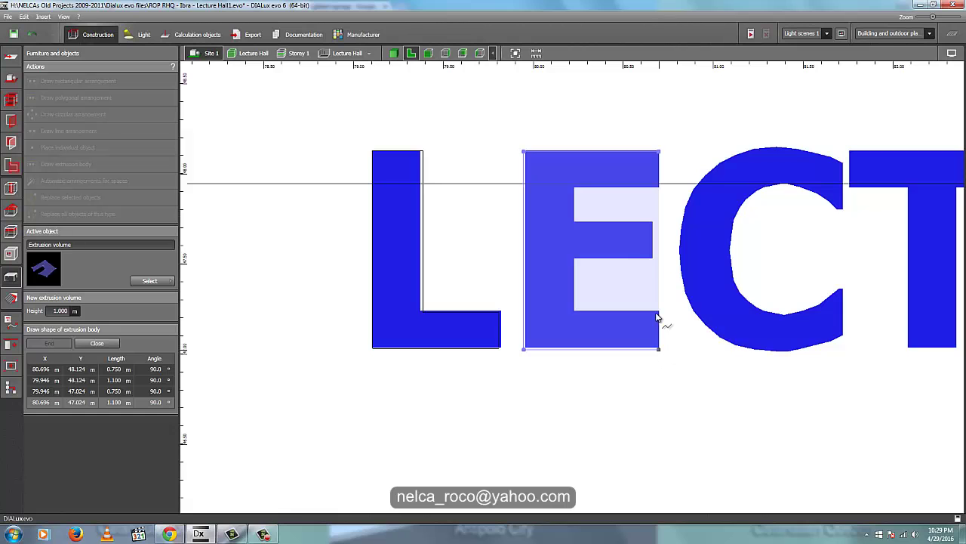
{"action": "left_click", "coordinate": [658, 310]}
{"action": "left_click", "coordinate": [578, 310]}
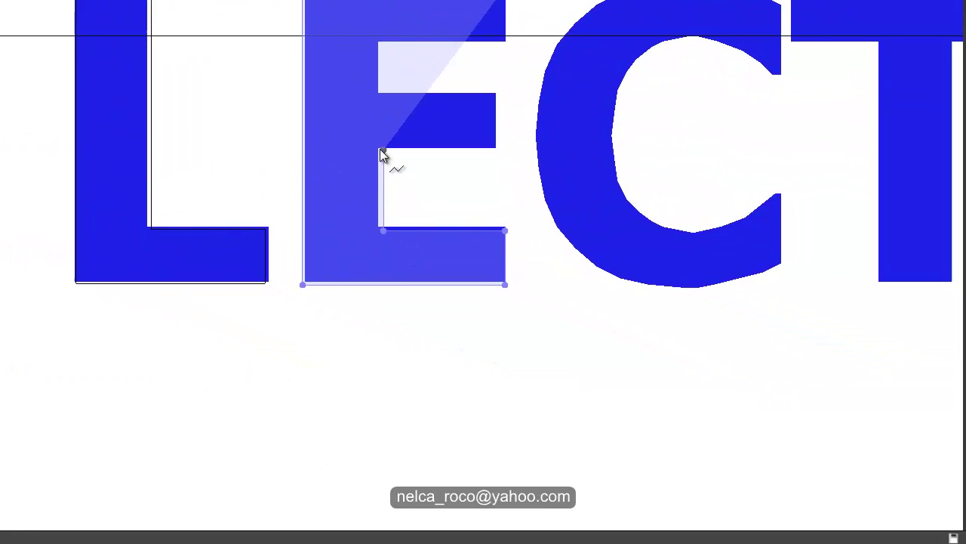
{"action": "left_click", "coordinate": [866, 337]}
{"action": "left_click", "coordinate": [492, 149]}
{"action": "left_click", "coordinate": [492, 96]}
{"action": "left_click", "coordinate": [383, 95]}
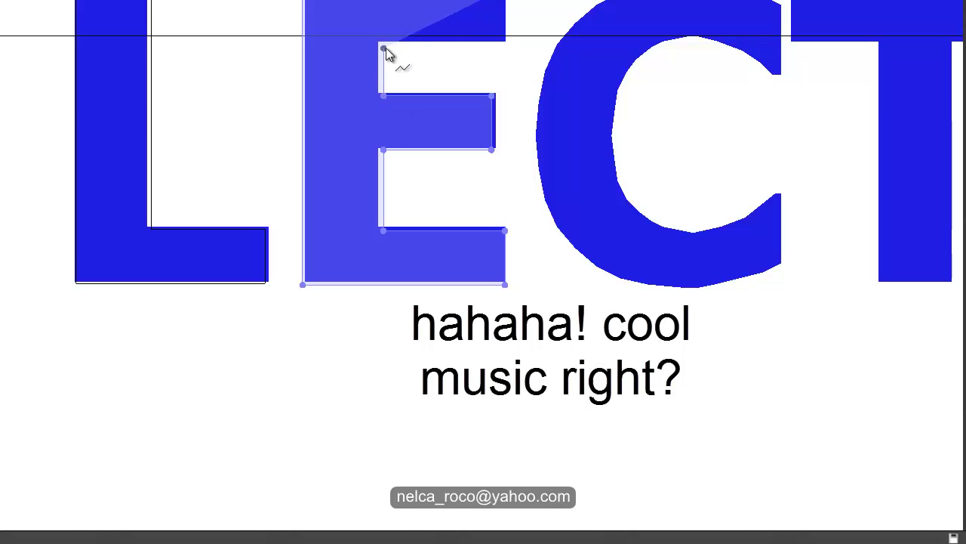
{"action": "left_click", "coordinate": [383, 47]}
{"action": "left_click", "coordinate": [506, 48]}
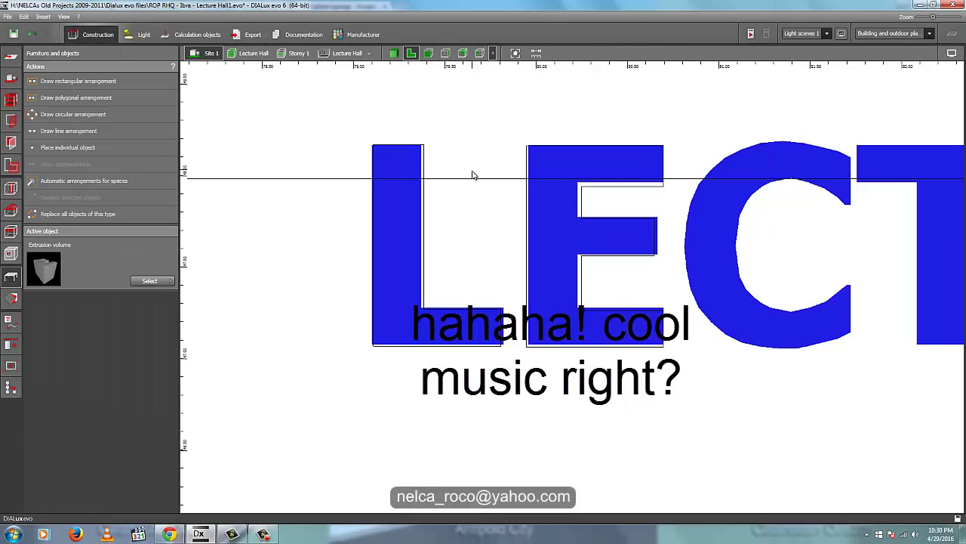
Start an extrusion volume at the upper tip of the letter C and trace its inner curve to the lower tip
{"action": "scroll", "coordinate": [559, 217], "scroll_direction": "down", "scroll_amount": 1}
{"action": "middle_click_drag", "start_coordinate": [565, 217], "coordinate": [361, 263]}
{"action": "scroll", "coordinate": [347, 261], "scroll_direction": "down", "scroll_amount": 2}
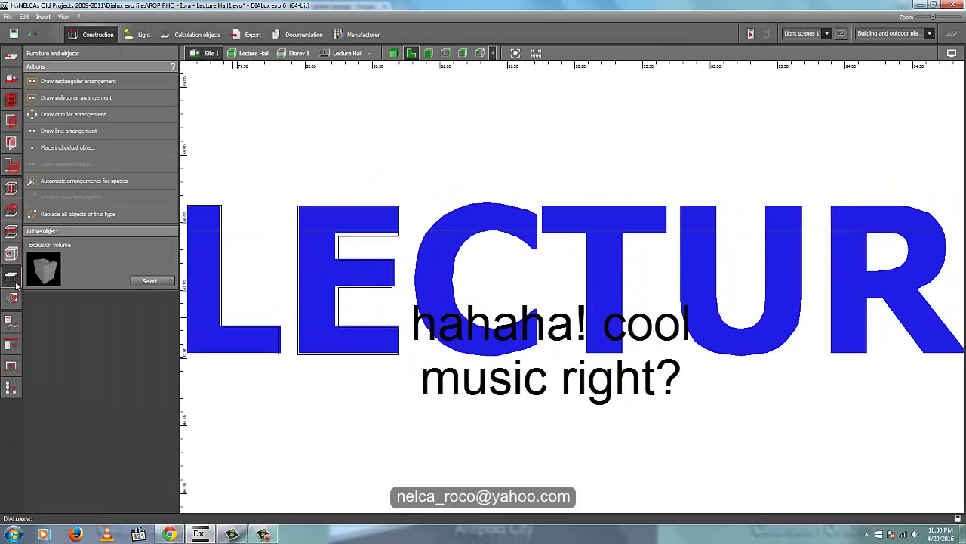
{"action": "left_click", "coordinate": [155, 281]}
{"action": "left_click", "coordinate": [271, 342]}
{"action": "left_click", "coordinate": [66, 164]}
{"action": "scroll", "coordinate": [459, 240], "scroll_direction": "up", "scroll_amount": 2}
{"action": "middle_click_drag", "start_coordinate": [584, 231], "coordinate": [563, 200]}
{"action": "left_click", "coordinate": [558, 168]}
{"action": "left_click", "coordinate": [558, 221]}
{"action": "left_click", "coordinate": [547, 221]}
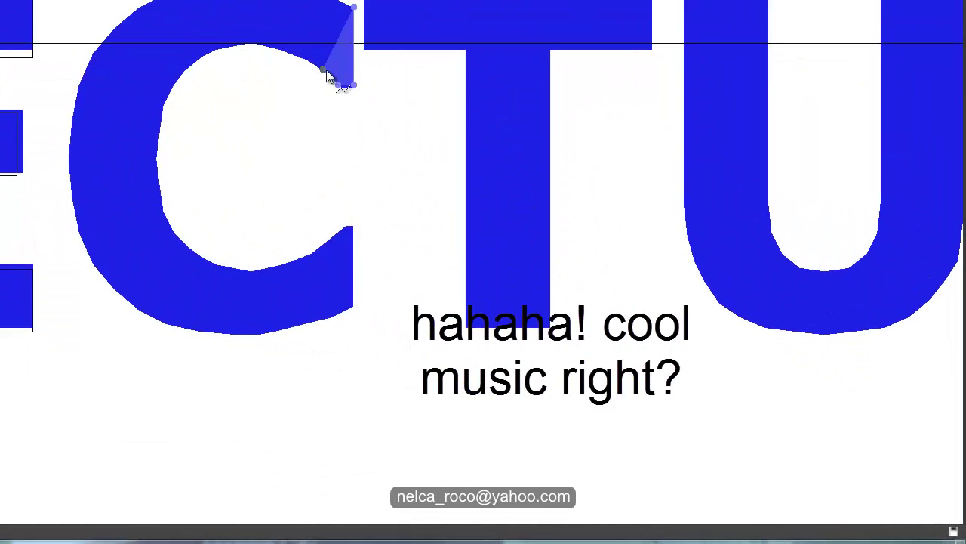
{"action": "left_click", "coordinate": [537, 211]}
{"action": "left_click", "coordinate": [182, 85]}
{"action": "left_click", "coordinate": [166, 116]}
{"action": "left_click", "coordinate": [166, 162]}
{"action": "left_click", "coordinate": [166, 195]}
{"action": "left_click", "coordinate": [182, 226]}
{"action": "left_click", "coordinate": [213, 257]}
{"action": "left_click", "coordinate": [244, 272]}
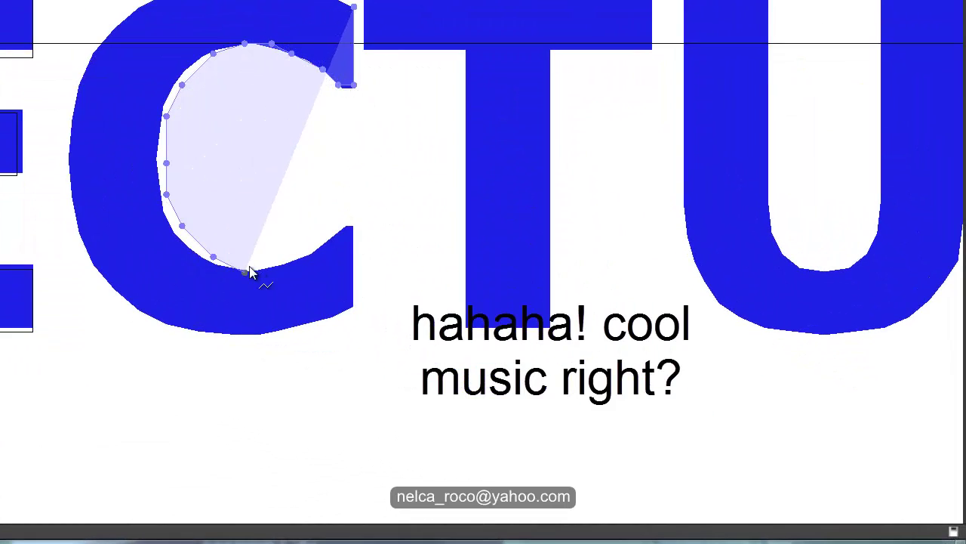
{"action": "left_click", "coordinate": [323, 246]}
{"action": "left_click", "coordinate": [339, 226]}
{"action": "left_click", "coordinate": [353, 226]}
Trace the outer curve of the letter C back towards its upper tip and close the polygon
{"action": "left_click", "coordinate": [353, 304]}
{"action": "left_click", "coordinate": [322, 320]}
{"action": "left_click", "coordinate": [261, 334]}
{"action": "left_click", "coordinate": [215, 335]}
{"action": "left_click", "coordinate": [151, 320]}
{"action": "left_click", "coordinate": [105, 288]}
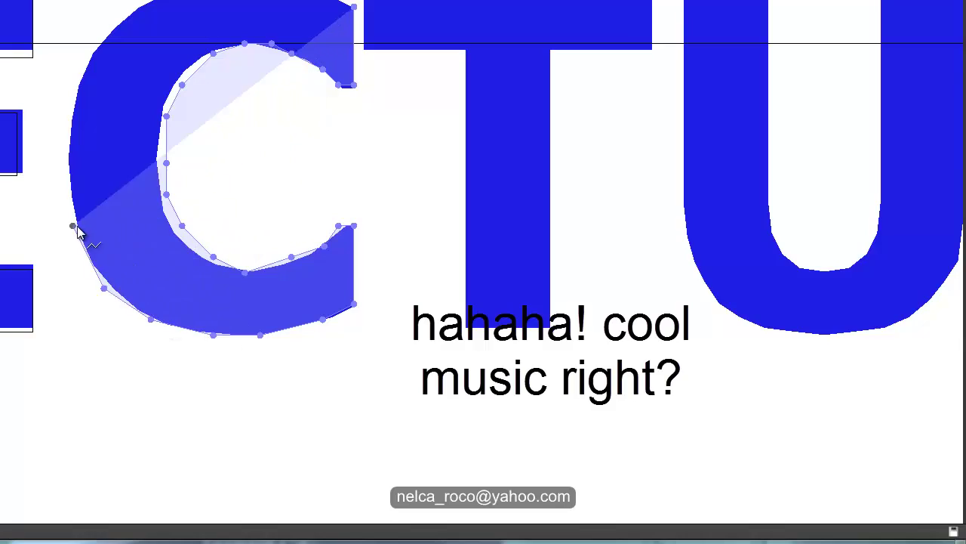
{"action": "double_click", "coordinate": [49, 52]}
{"action": "left_click", "coordinate": [542, 394]}
{"action": "left_click", "coordinate": [556, 317]}
{"action": "left_click", "coordinate": [588, 270]}
{"action": "left_click", "coordinate": [650, 239]}
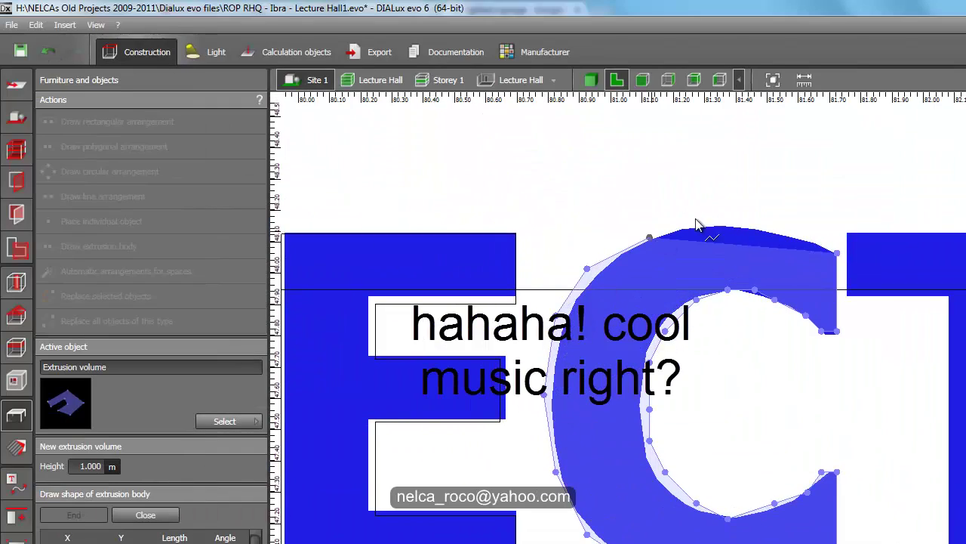
{"action": "left_click", "coordinate": [728, 222]}
{"action": "left_click", "coordinate": [790, 238]}
{"action": "right_click", "coordinate": [806, 259]}
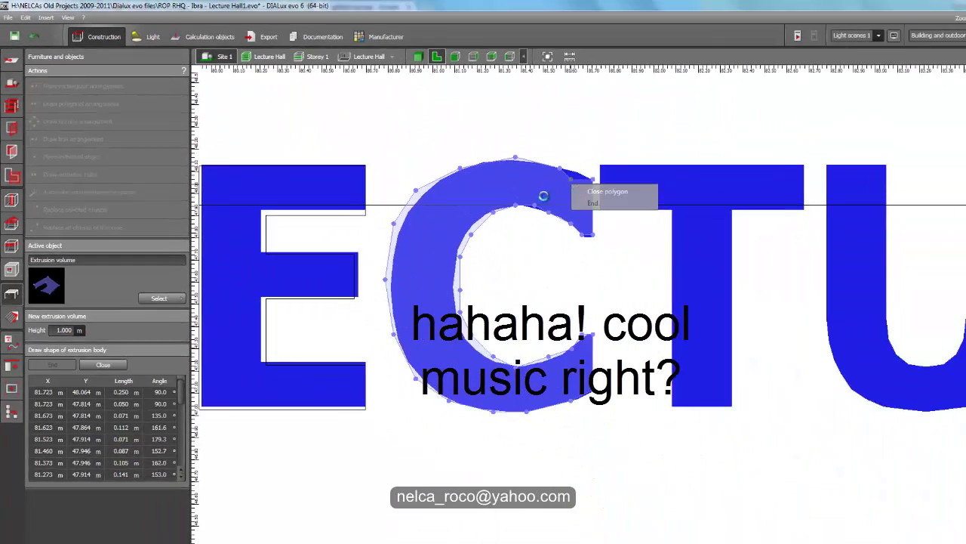
{"action": "left_click", "coordinate": [607, 191]}
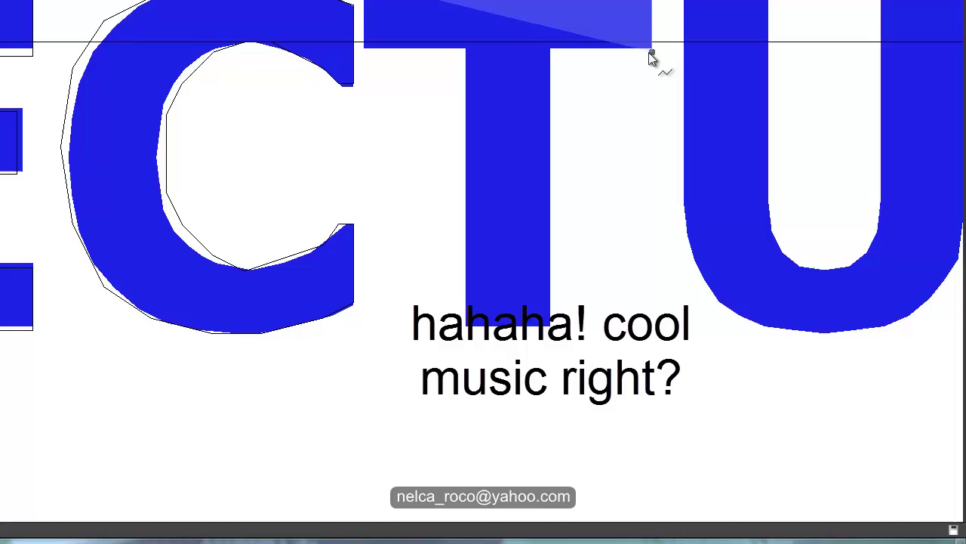
Trace the outline of the letter T after the C as an extrusion volume and close the polygon
{"action": "left_click", "coordinate": [551, 49]}
{"action": "left_click", "coordinate": [550, 326]}
{"action": "left_click", "coordinate": [466, 326]}
{"action": "left_click", "coordinate": [466, 50]}
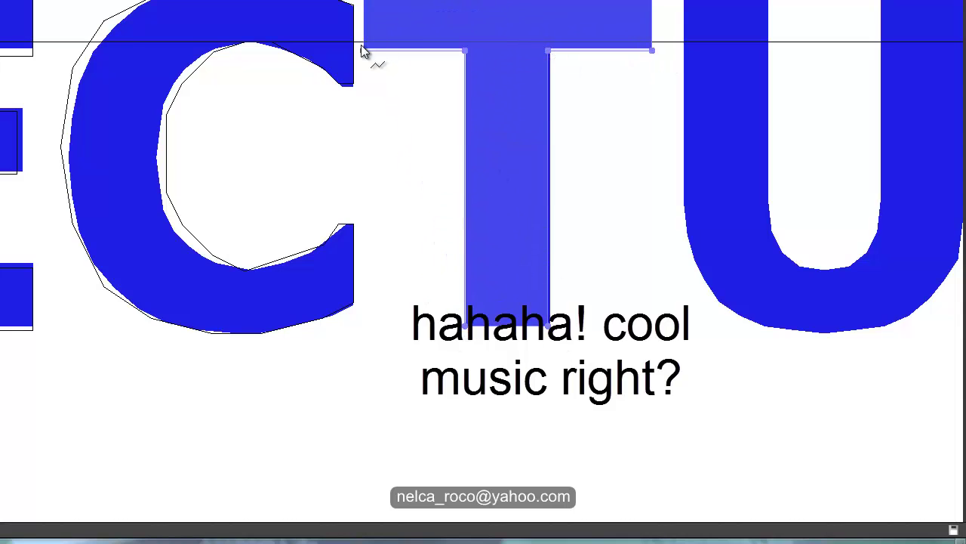
{"action": "left_click", "coordinate": [364, 50]}
{"action": "right_click", "coordinate": [400, 15]}
{"action": "left_click", "coordinate": [432, 25]}
Start an extrusion volume at the outer upper corner of the letter U and trace its inner curve to the opposite stem's top edge
{"action": "middle_click_drag", "start_coordinate": [520, 106], "coordinate": [338, 131]}
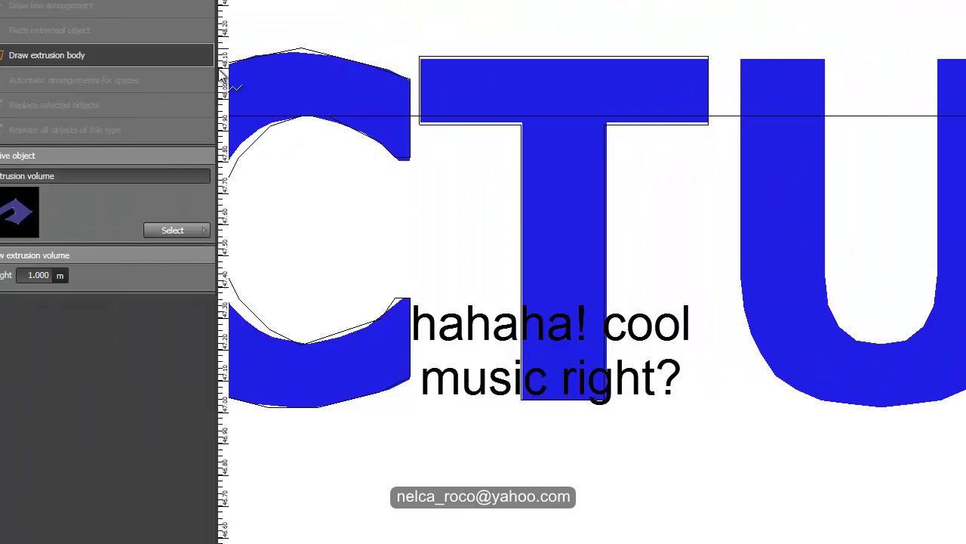
{"action": "left_click", "coordinate": [501, 9]}
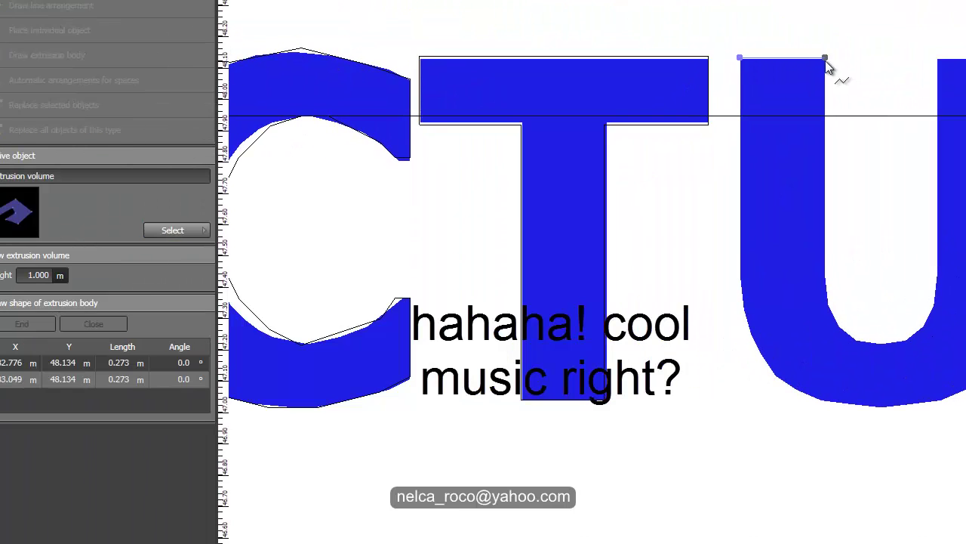
{"action": "left_click", "coordinate": [585, 9]}
{"action": "left_click", "coordinate": [590, 345]}
{"action": "left_click", "coordinate": [610, 354]}
{"action": "left_click", "coordinate": [632, 354]}
{"action": "left_click", "coordinate": [659, 333]}
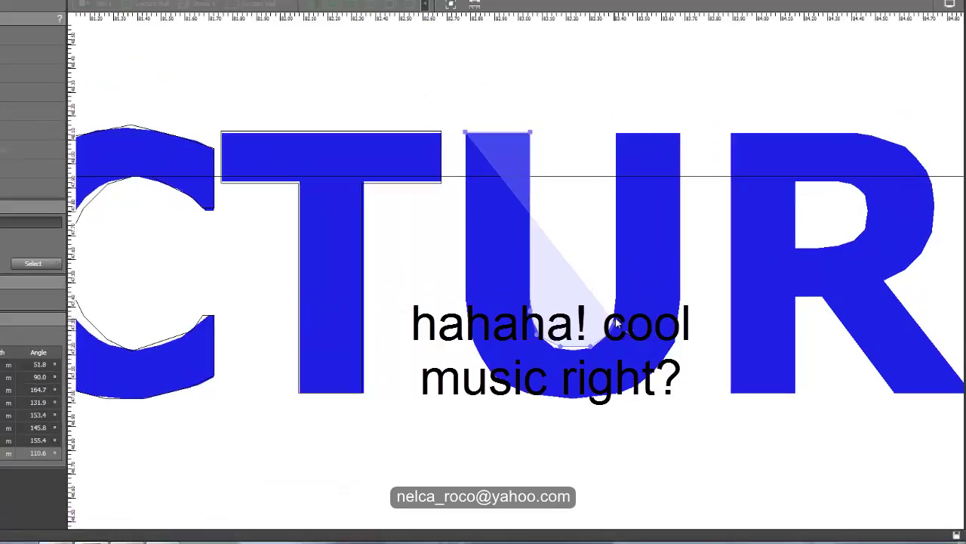
{"action": "left_click", "coordinate": [659, 312]}
{"action": "left_click", "coordinate": [659, 166]}
{"action": "left_click", "coordinate": [716, 166]}
Trace the outer curve of the letter U back to its starting corner and close the polygon
{"action": "left_click", "coordinate": [715, 312]}
{"action": "left_click", "coordinate": [705, 354]}
{"action": "left_click", "coordinate": [684, 385]}
{"action": "left_click", "coordinate": [449, 391]}
{"action": "left_click", "coordinate": [392, 390]}
{"action": "left_click", "coordinate": [339, 362]}
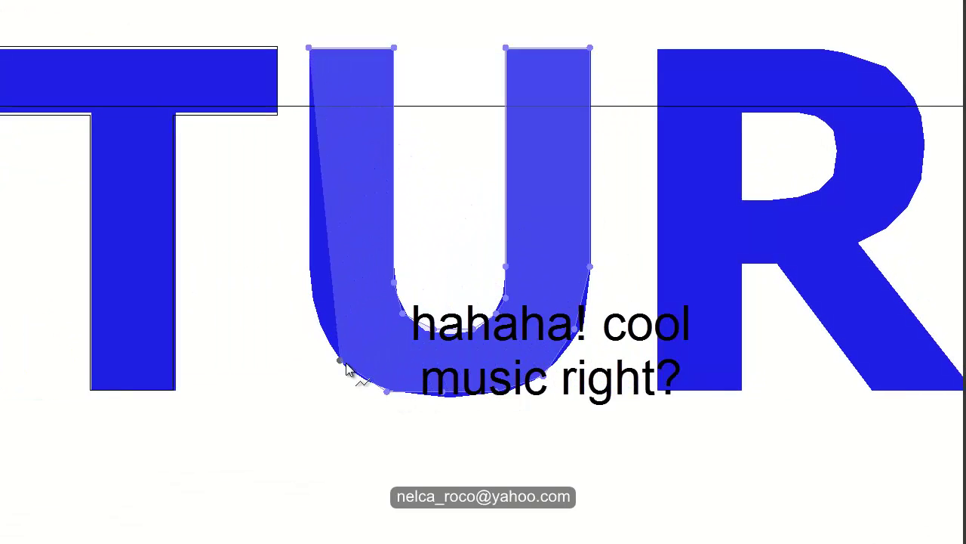
{"action": "left_click", "coordinate": [324, 328]}
{"action": "left_click", "coordinate": [309, 267]}
{"action": "left_click", "coordinate": [309, 117]}
Start an extrusion volume for the letter R after the U, tracing its stem about 1.10 m tall and the foot of its diagonal leg
{"action": "scroll", "coordinate": [394, 151], "scroll_direction": "down", "scroll_amount": 4}
{"action": "middle_click_drag", "start_coordinate": [425, 214], "coordinate": [228, 214]}
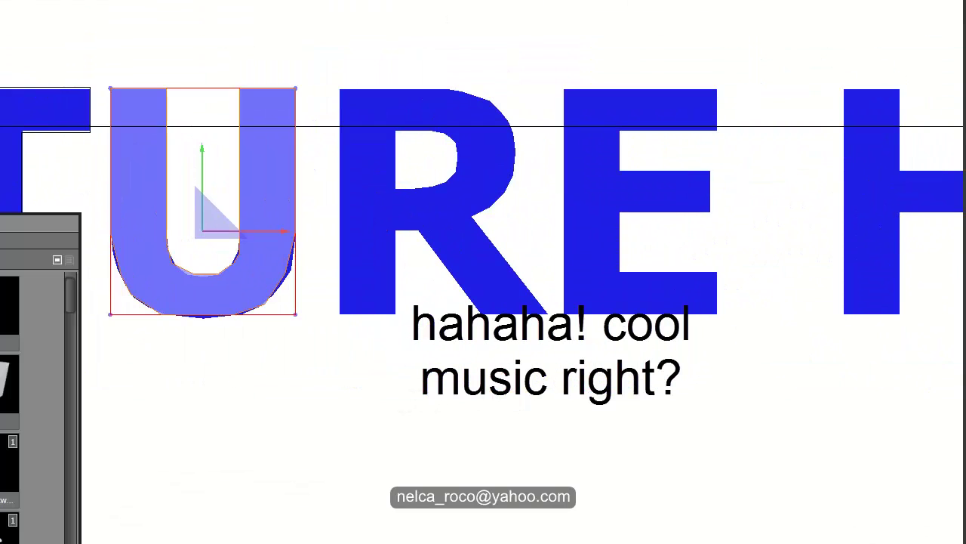
{"action": "left_click", "coordinate": [7, 384]}
{"action": "middle_click_drag", "start_coordinate": [343, 104], "coordinate": [269, 87]}
{"action": "left_click", "coordinate": [267, 300]}
{"action": "left_click", "coordinate": [320, 300]}
{"action": "left_click", "coordinate": [320, 217]}
{"action": "left_click", "coordinate": [351, 218]}
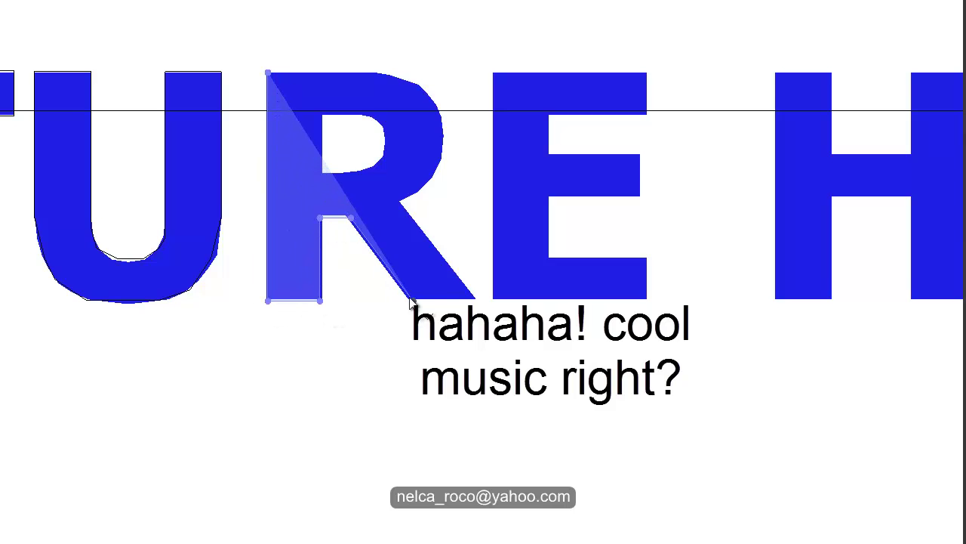
{"action": "left_click", "coordinate": [412, 300]}
{"action": "left_click", "coordinate": [474, 300]}
Trace the upper side of the R's leg and its outer bowl, and close the polygon
{"action": "left_click", "coordinate": [402, 198]}
{"action": "left_click", "coordinate": [424, 188]}
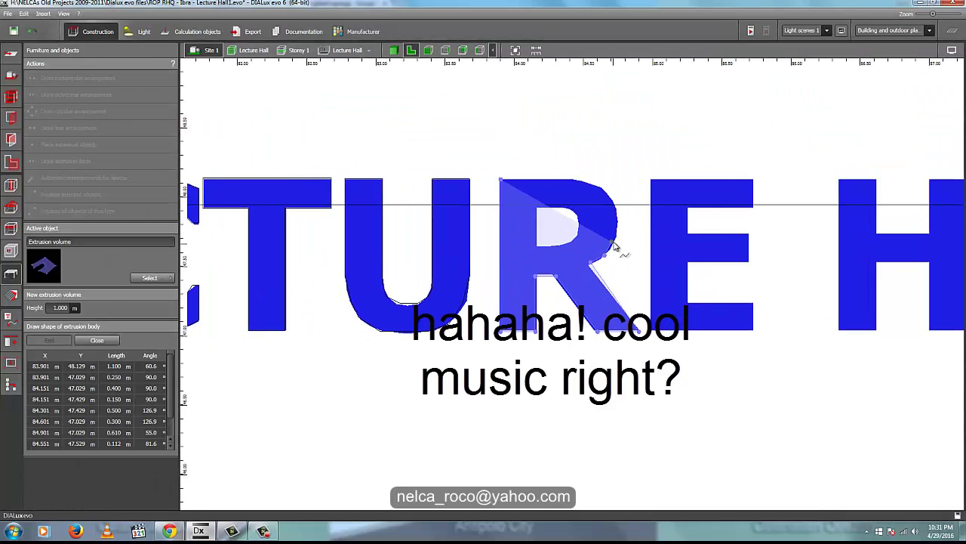
{"action": "scroll", "coordinate": [616, 248], "scroll_direction": "up", "scroll_amount": 1}
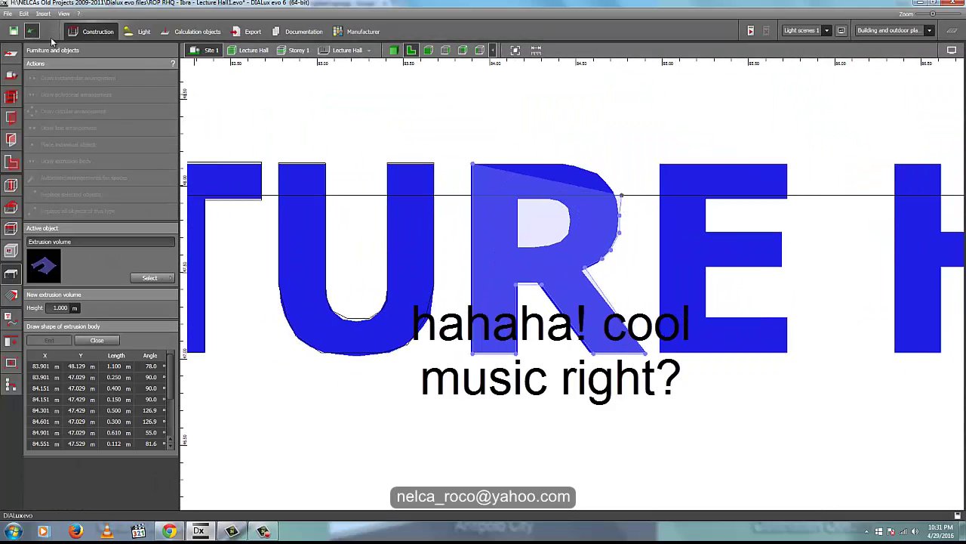
{"action": "left_click", "coordinate": [96, 340]}
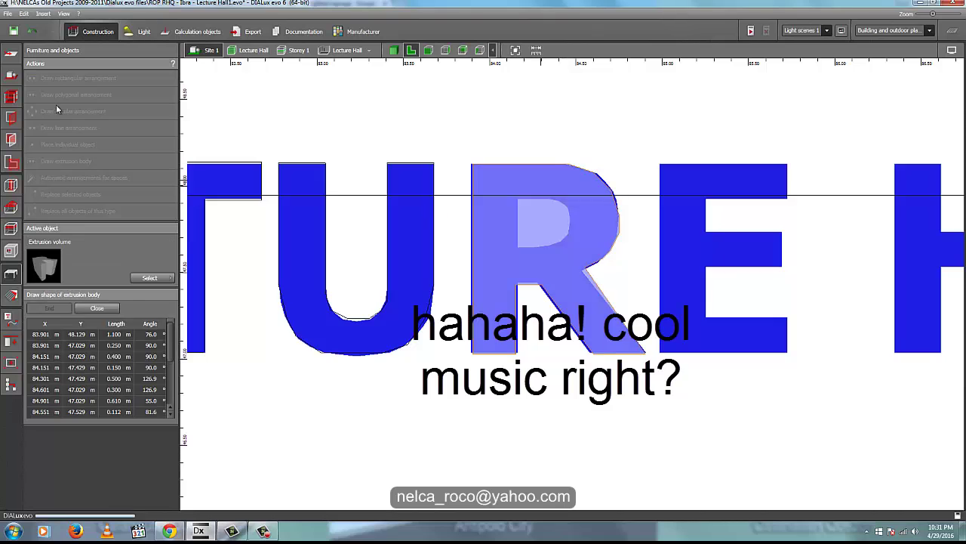
Trace the inner opening of the letter R as a separate closed extrusion volume about 0.31 m wide and 0.28 m tall
{"action": "left_click", "coordinate": [150, 278]}
{"action": "left_click", "coordinate": [552, 233]}
{"action": "left_click", "coordinate": [254, 331]}
{"action": "left_click", "coordinate": [518, 198]}
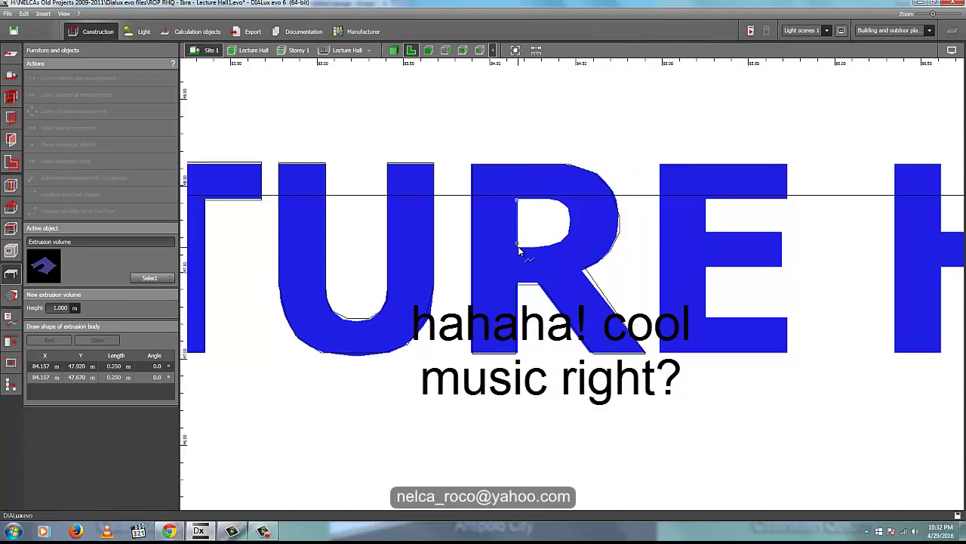
{"action": "scroll", "coordinate": [518, 247], "scroll_direction": "up", "scroll_amount": 2}
{"action": "left_click", "coordinate": [517, 248]}
{"action": "left_click", "coordinate": [550, 249]}
{"action": "left_click", "coordinate": [573, 240]}
{"action": "left_click", "coordinate": [589, 225]}
{"action": "left_click", "coordinate": [589, 208]}
{"action": "left_click", "coordinate": [589, 192]}
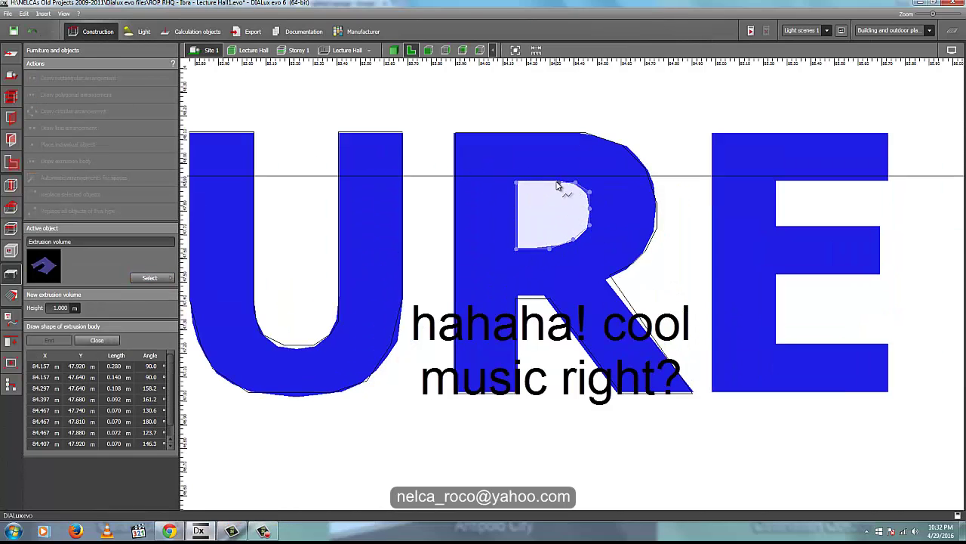
{"action": "double_click", "coordinate": [557, 185]}
Lower the R's inner volume to ground level in an elevation view and return to the floor plan
{"action": "left_click", "coordinate": [428, 49]}
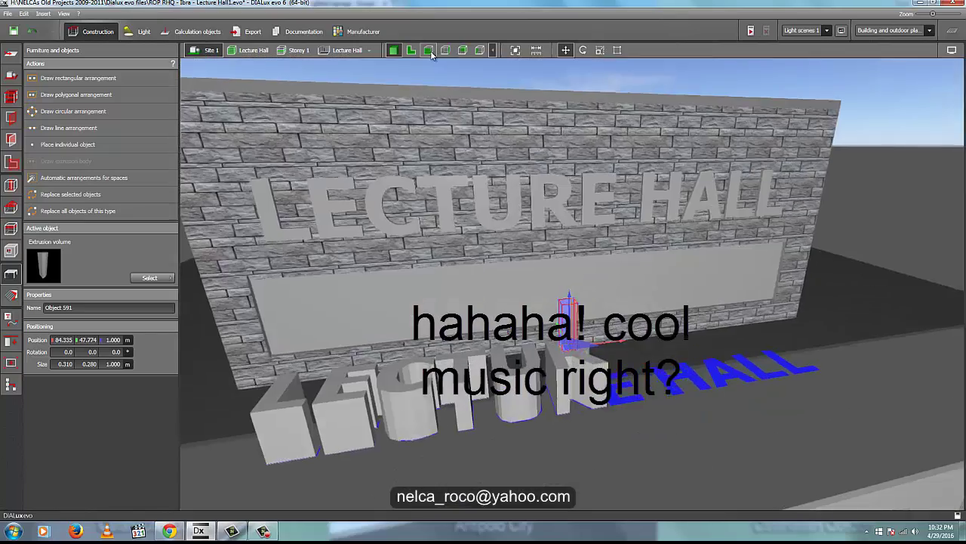
{"action": "left_click", "coordinate": [430, 53]}
{"action": "scroll", "coordinate": [259, 321], "scroll_direction": "up", "scroll_amount": 3}
{"action": "middle_click_drag", "start_coordinate": [259, 321], "coordinate": [432, 314]}
{"action": "left_click_drag", "start_coordinate": [432, 249], "coordinate": [433, 295]}
{"action": "left_click", "coordinate": [394, 51]}
{"action": "left_click", "coordinate": [413, 51]}
Subtract the inner volume from the letter R with a Boolean operation to cut out its opening
{"action": "scroll", "coordinate": [559, 257], "scroll_direction": "down", "scroll_amount": 3}
{"action": "left_click", "coordinate": [558, 261], "text": "ctrl"}
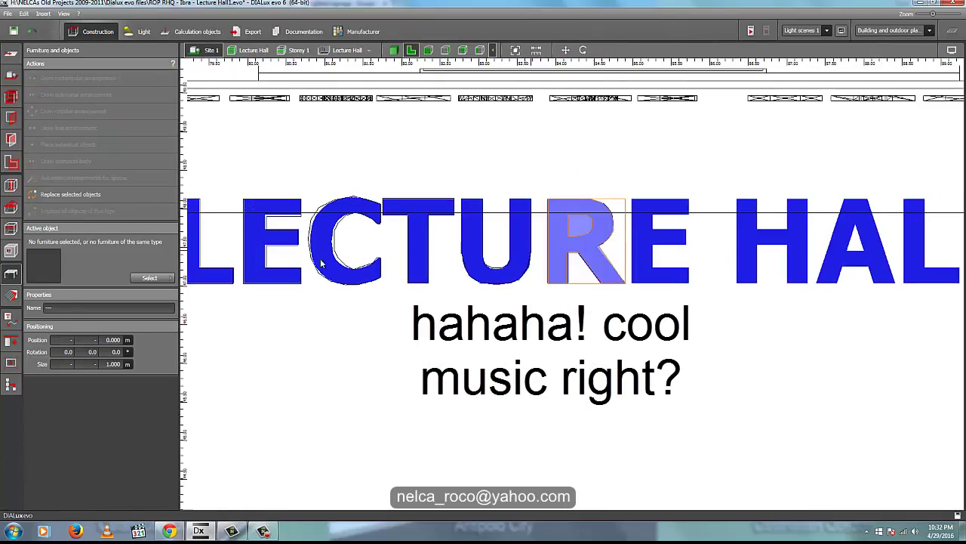
{"action": "left_click", "coordinate": [11, 341]}
{"action": "left_click", "coordinate": [61, 234]}
{"action": "left_click", "coordinate": [45, 284]}
{"action": "left_click", "coordinate": [154, 293]}
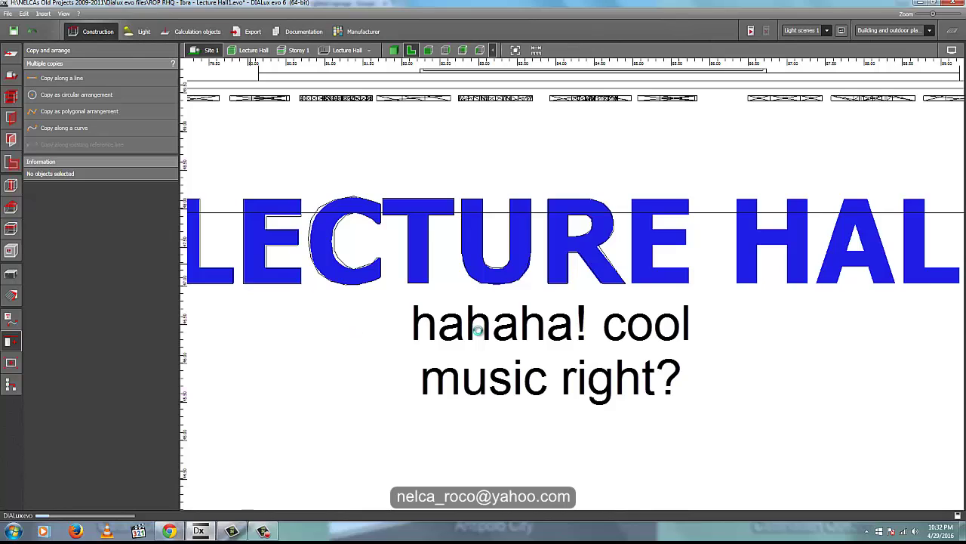
Copy the first extruded letter E and move the copy onto the last E of LECTURE
{"action": "scroll", "coordinate": [249, 270], "scroll_direction": "down", "scroll_amount": 1}
{"action": "middle_click_drag", "start_coordinate": [247, 270], "coordinate": [391, 244]}
{"action": "right_click", "coordinate": [391, 244]}
{"action": "left_click", "coordinate": [411, 308]}
{"action": "right_click", "coordinate": [405, 247]}
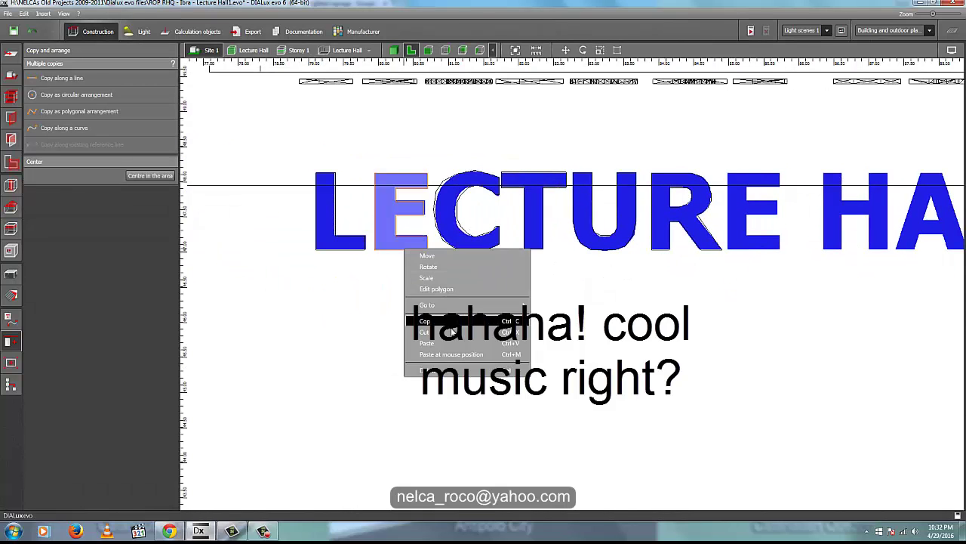
{"action": "left_click", "coordinate": [424, 321]}
{"action": "left_click_drag", "start_coordinate": [462, 214], "coordinate": [814, 213]}
{"action": "middle_click_drag", "start_coordinate": [656, 256], "coordinate": [533, 266]}
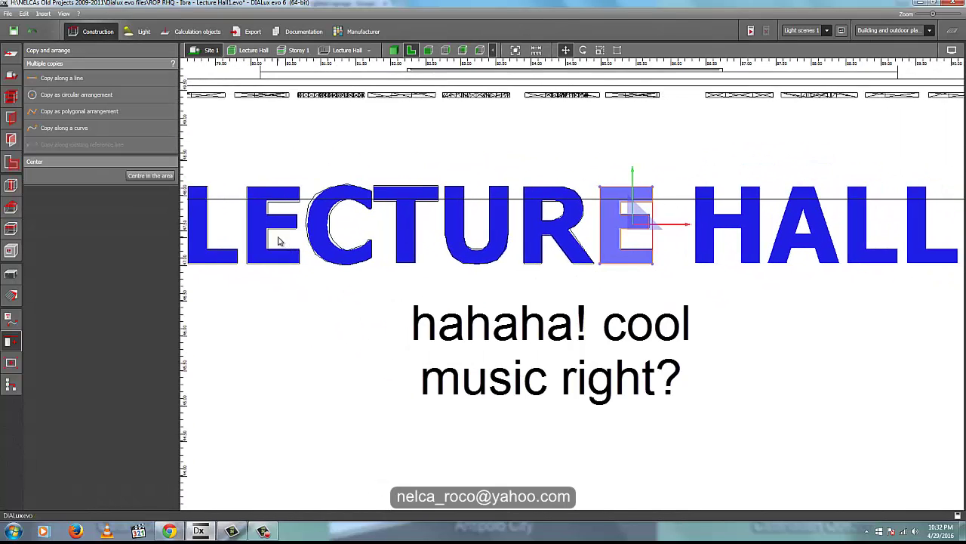
Start an extrusion volume for the letter H, tracing its first stem about 1.10 m tall and the lower notch to the second stem's foot
{"action": "scroll", "coordinate": [278, 239], "scroll_direction": "up", "scroll_amount": 3}
{"action": "left_click", "coordinate": [11, 274]}
{"action": "left_click", "coordinate": [237, 304]}
{"action": "left_click", "coordinate": [69, 161]}
{"action": "left_click", "coordinate": [573, 144]}
{"action": "left_click", "coordinate": [573, 281]}
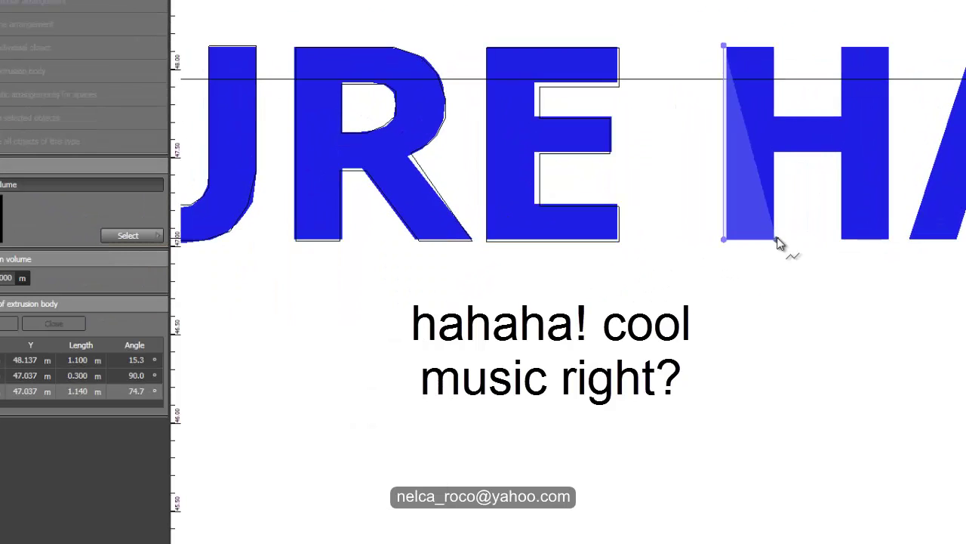
{"action": "left_click", "coordinate": [610, 280]}
{"action": "left_click", "coordinate": [610, 218]}
{"action": "left_click", "coordinate": [838, 239]}
{"action": "left_click", "coordinate": [891, 239]}
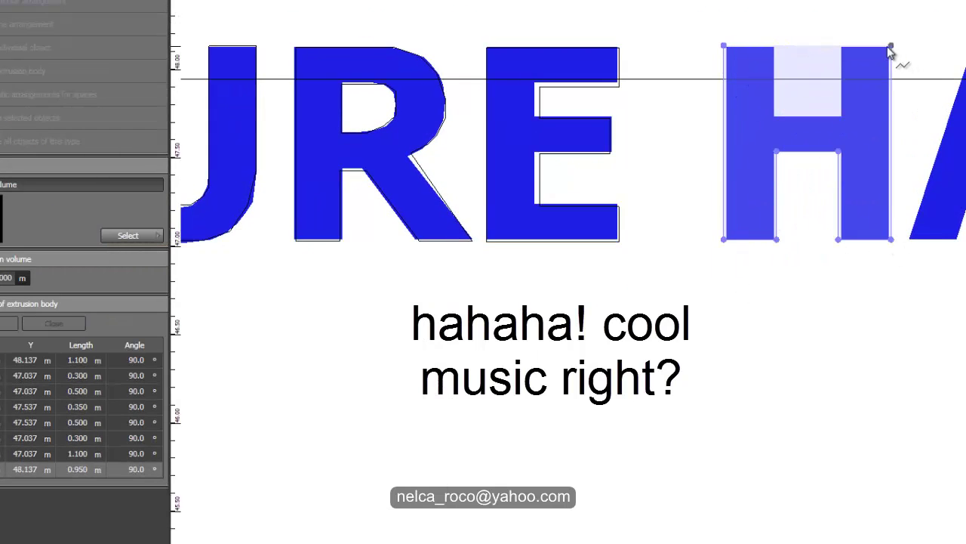
Trace the second stem and upper notch of the H, about 0.95 m wide overall, and close the polygon
{"action": "left_click", "coordinate": [891, 45]}
{"action": "left_click", "coordinate": [838, 45]}
{"action": "left_click", "coordinate": [838, 117]}
{"action": "left_click", "coordinate": [776, 116]}
{"action": "left_click", "coordinate": [776, 46]}
{"action": "right_click", "coordinate": [821, 72]}
{"action": "left_click", "coordinate": [847, 81]}
Trace the outer outline of the letter A as a closed extrusion volume about 1.10 m tall with a 0.30 m wide top
{"action": "left_click", "coordinate": [244, 278]}
{"action": "left_click", "coordinate": [30, 72]}
{"action": "middle_click_drag", "start_coordinate": [862, 212], "coordinate": [693, 222]}
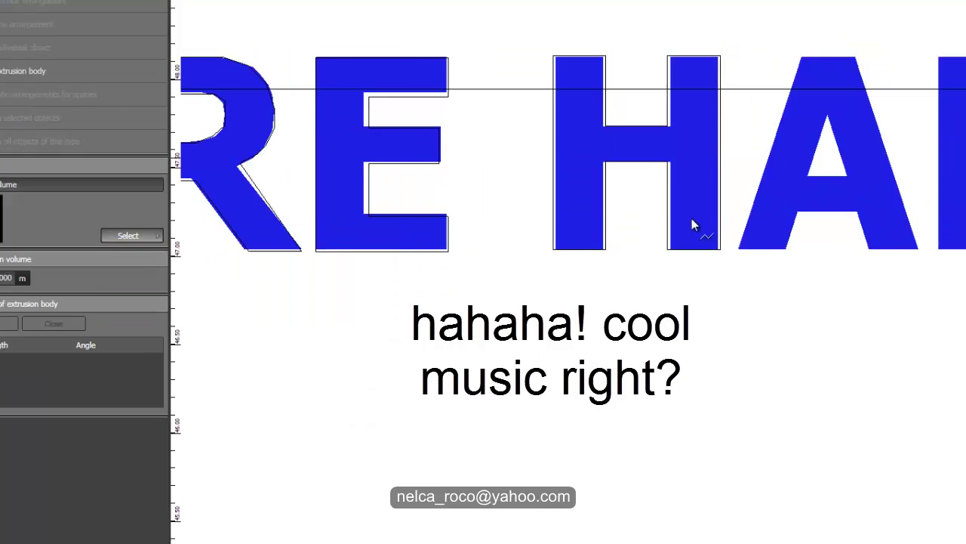
{"action": "left_click", "coordinate": [742, 247]}
{"action": "left_click", "coordinate": [803, 53]}
{"action": "left_click", "coordinate": [856, 54]}
{"action": "left_click", "coordinate": [918, 247]}
{"action": "left_click", "coordinate": [865, 247]}
{"action": "left_click", "coordinate": [856, 212]}
{"action": "left_click", "coordinate": [803, 212]}
{"action": "left_click", "coordinate": [787, 256]}
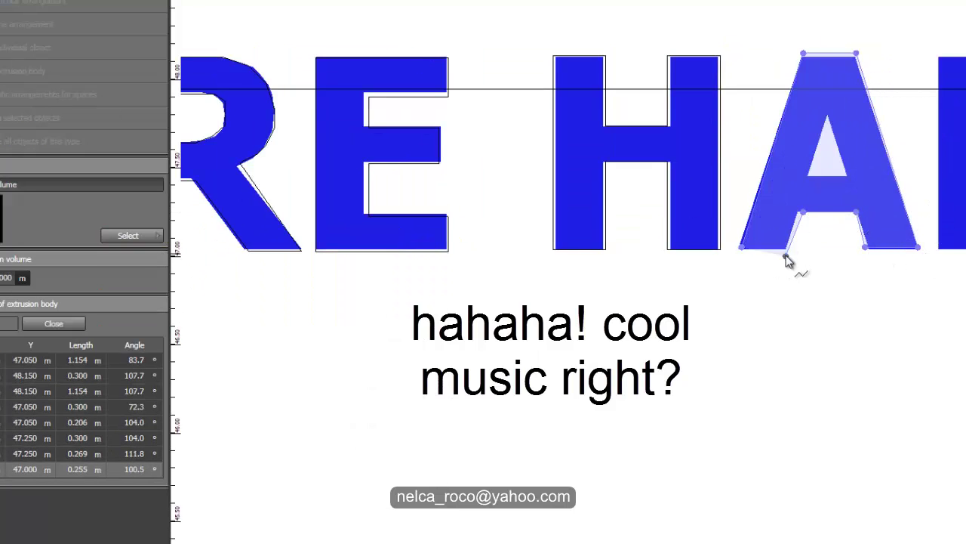
{"action": "left_click", "coordinate": [742, 247]}
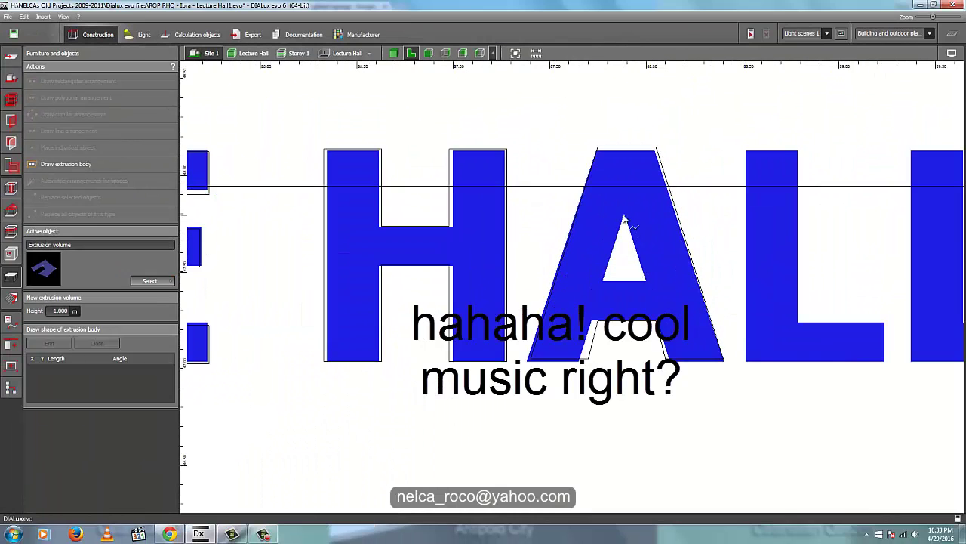
Close the extrusion volume for the A's triangular opening and lower it to ground level in a side view
{"action": "right_click", "coordinate": [614, 225]}
{"action": "left_click", "coordinate": [635, 232]}
{"action": "left_click", "coordinate": [446, 54]}
{"action": "left_click_drag", "start_coordinate": [312, 226], "coordinate": [278, 291]}
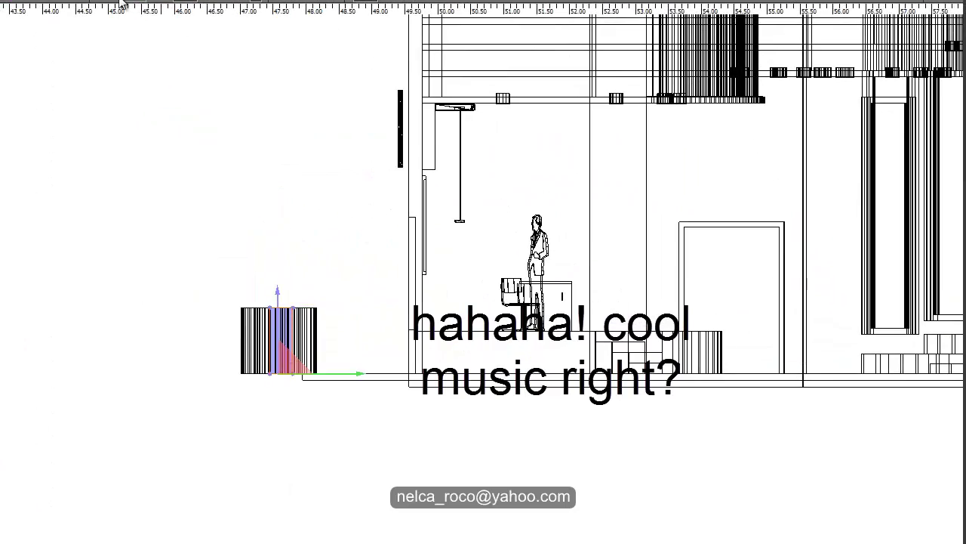
Select the letter A and its inner triangle in the floor plan and subtract the triangle from the letter
{"action": "left_click", "coordinate": [394, 54]}
{"action": "left_click", "coordinate": [411, 54]}
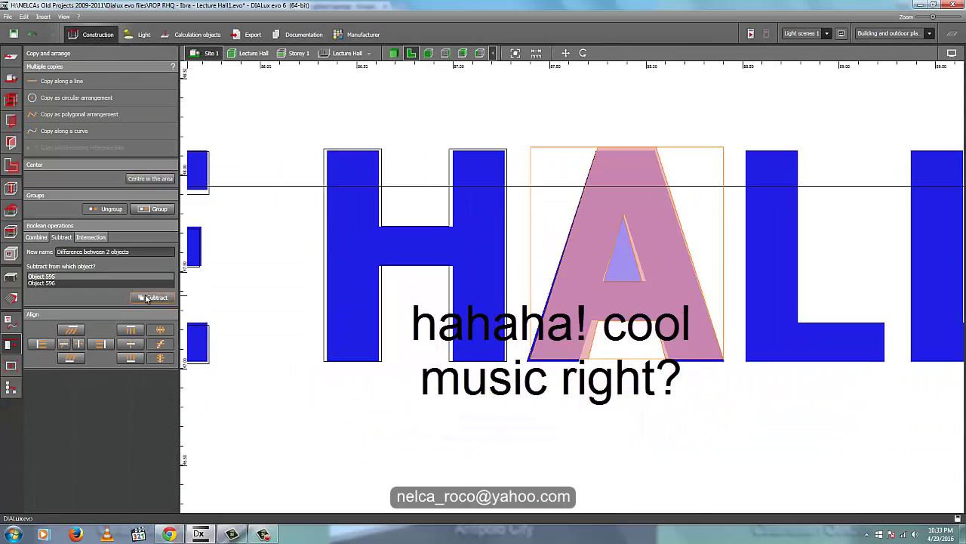
{"action": "left_click", "coordinate": [143, 296]}
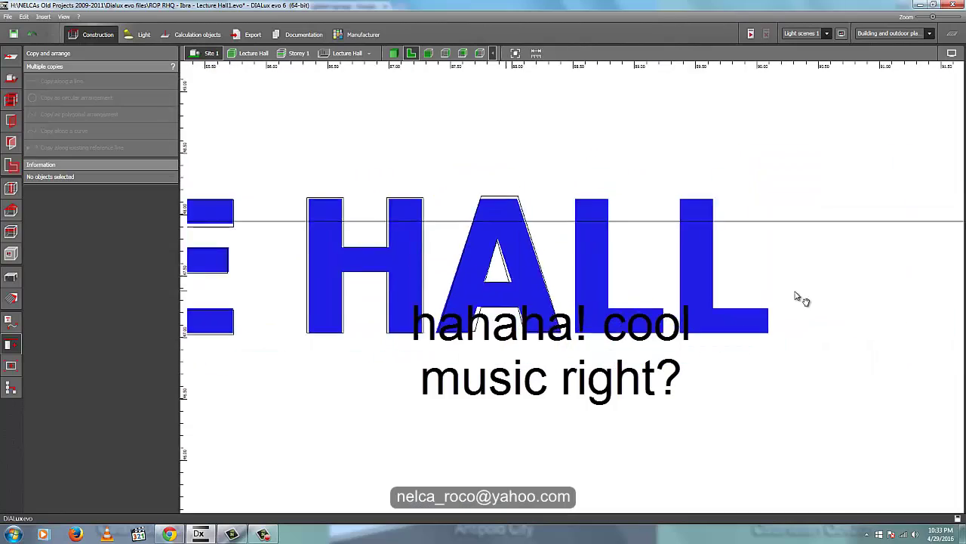
Copy the extruded L of LECTURE and move the copy onto the first L of HALL
{"action": "left_click", "coordinate": [253, 287]}
{"action": "right_click", "coordinate": [252, 284]}
{"action": "left_click", "coordinate": [279, 332]}
{"action": "middle_click_drag", "start_coordinate": [868, 257], "coordinate": [570, 255]}
{"action": "left_click", "coordinate": [571, 254]}
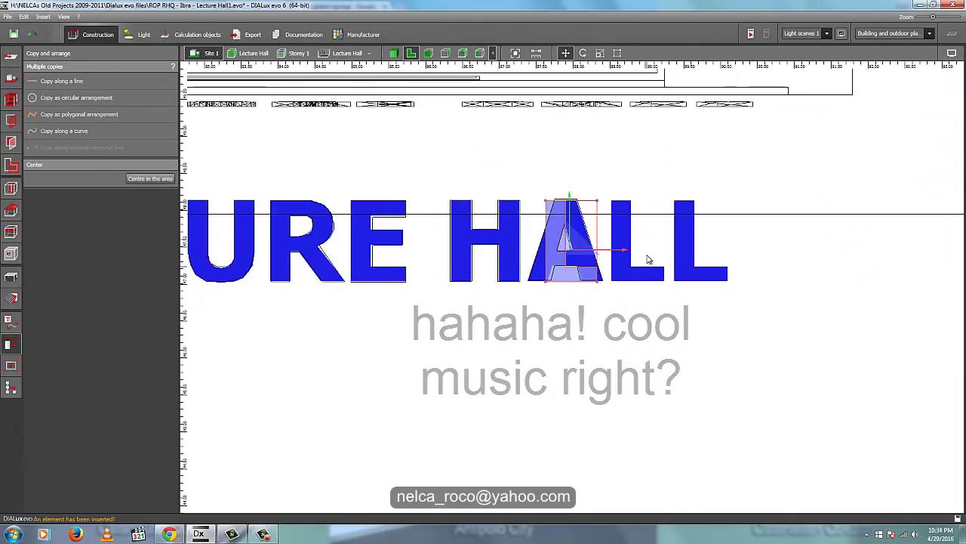
{"action": "scroll", "coordinate": [653, 261], "scroll_direction": "up", "scroll_amount": 3}
{"action": "left_click", "coordinate": [606, 256]}
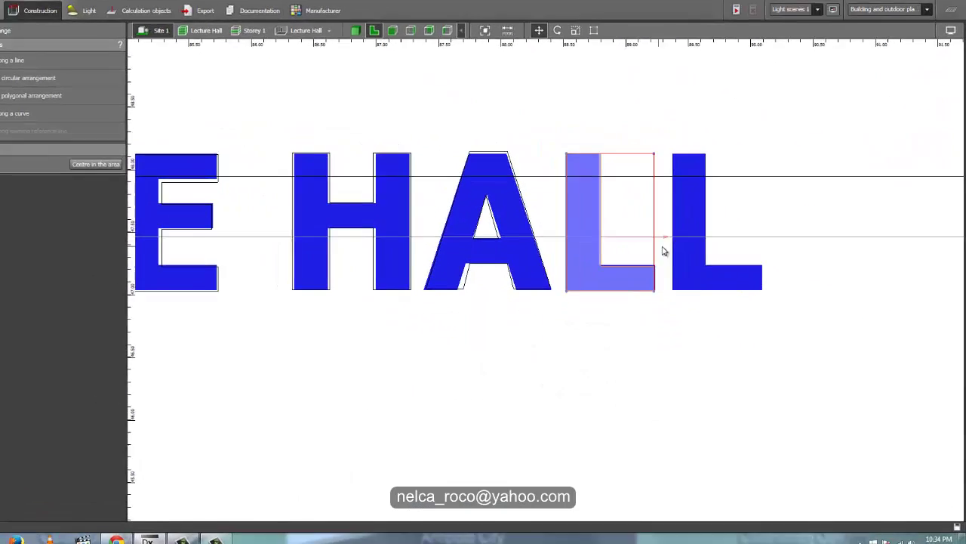
Copy the extruded first L of HALL and move the duplicate onto the final L
{"action": "right_click", "coordinate": [631, 283]}
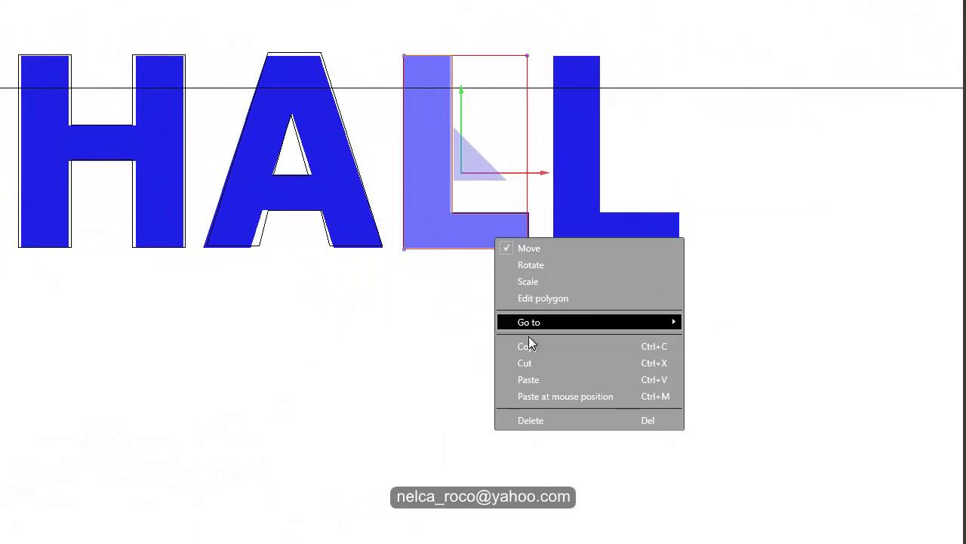
{"action": "left_click", "coordinate": [491, 243]}
{"action": "right_click", "coordinate": [491, 243]}
{"action": "left_click", "coordinate": [551, 383]}
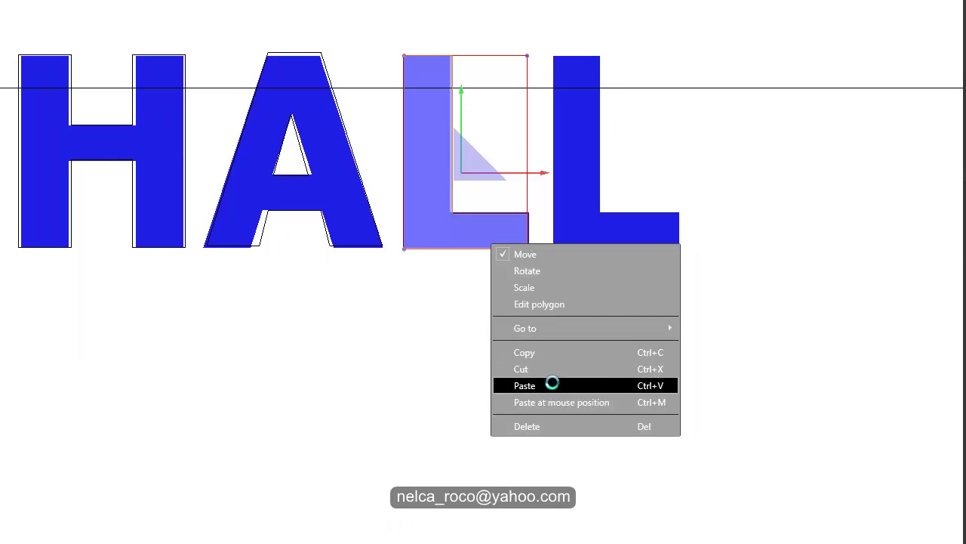
{"action": "left_click_drag", "start_coordinate": [549, 177], "coordinate": [673, 194]}
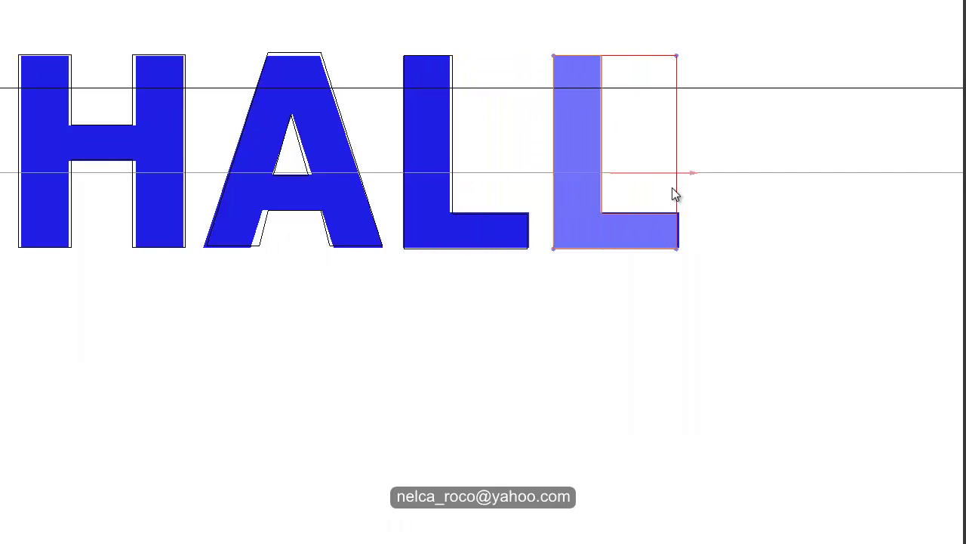
{"action": "left_click", "coordinate": [549, 309]}
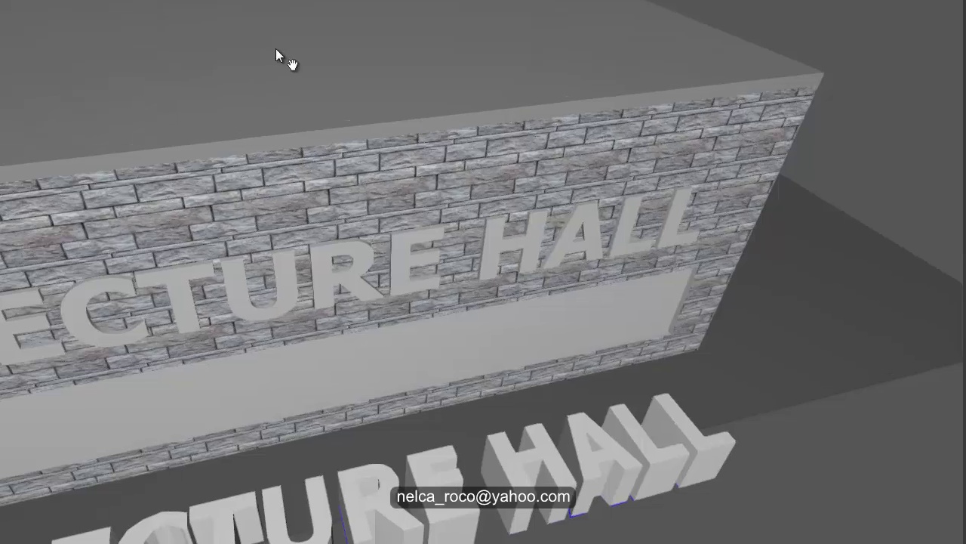
Select all eleven extruded letter volumes in the floor plan and combine them into one object named lecture hall
{"action": "middle_click_drag", "start_coordinate": [276, 53], "coordinate": [358, 213]}
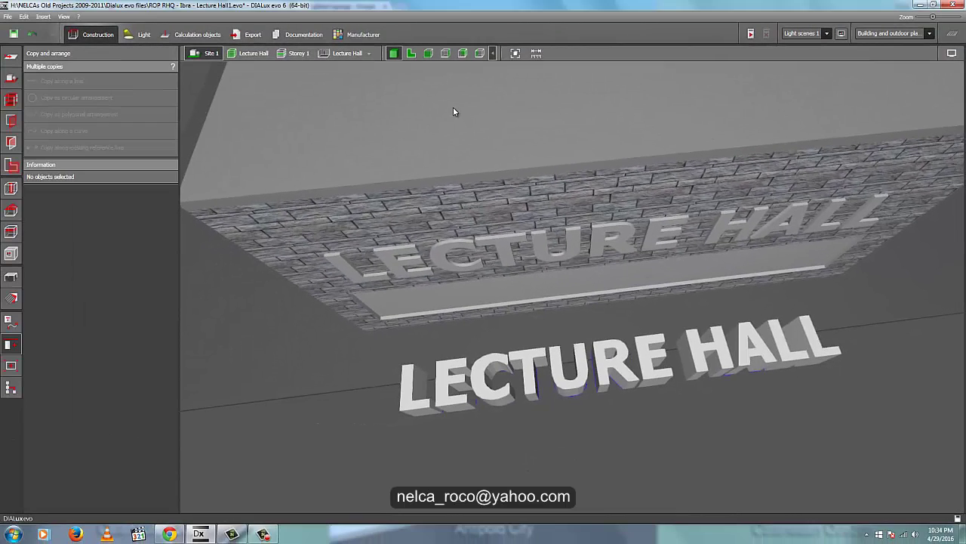
{"action": "left_click", "coordinate": [412, 54]}
{"action": "scroll", "coordinate": [496, 270], "scroll_direction": "down", "scroll_amount": 1}
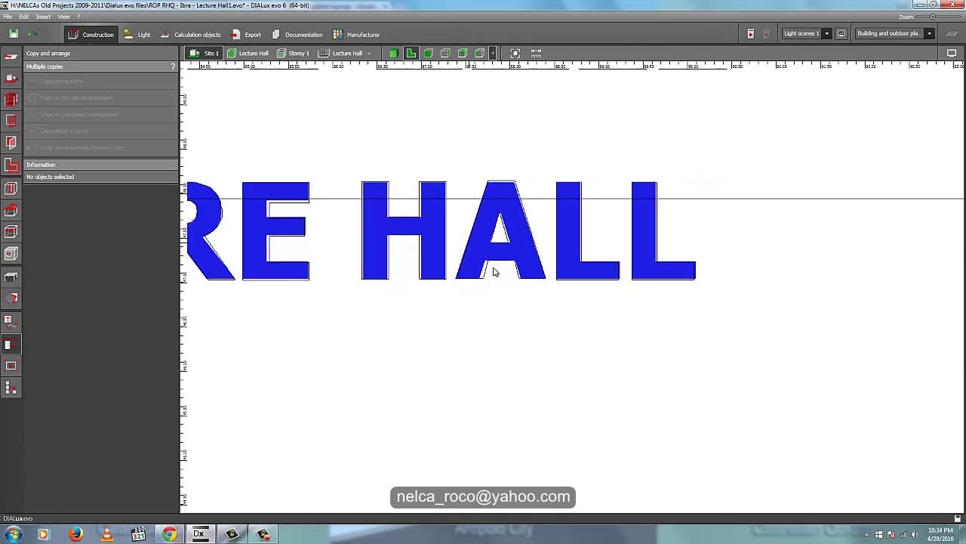
{"action": "scroll", "coordinate": [487, 273], "scroll_direction": "up", "scroll_amount": 1}
{"action": "scroll", "coordinate": [487, 273], "scroll_direction": "down", "scroll_amount": 4}
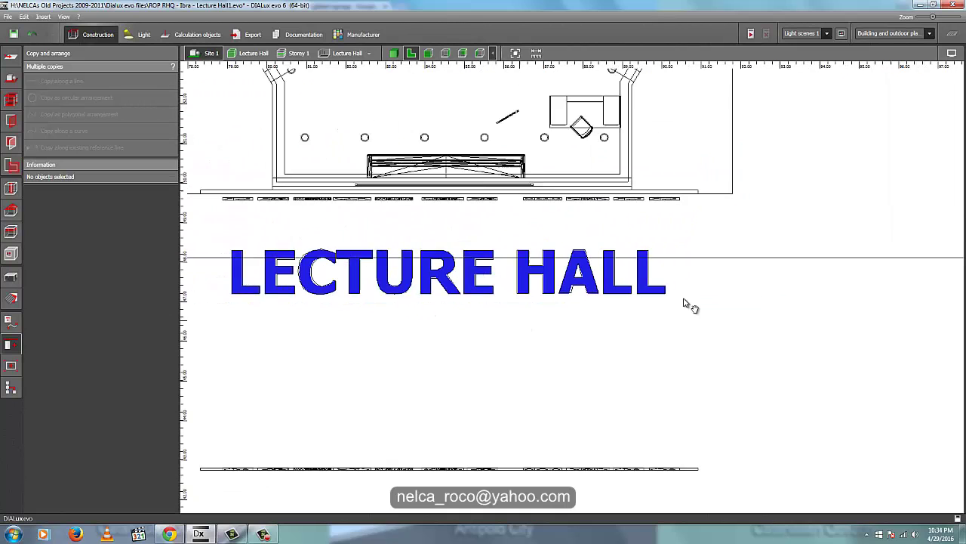
{"action": "middle_click_drag", "start_coordinate": [582, 371], "coordinate": [582, 358]}
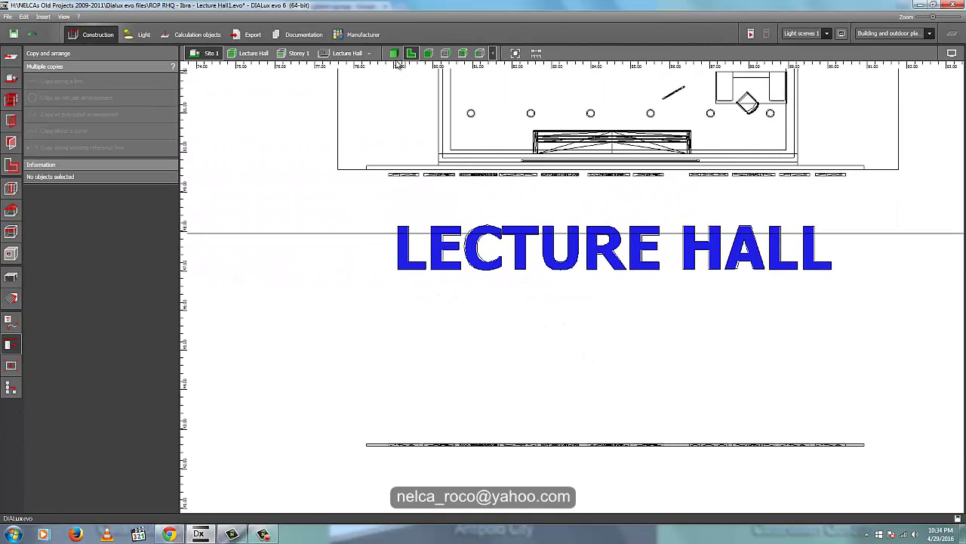
{"action": "left_click_drag", "start_coordinate": [836, 344], "coordinate": [386, 253]}
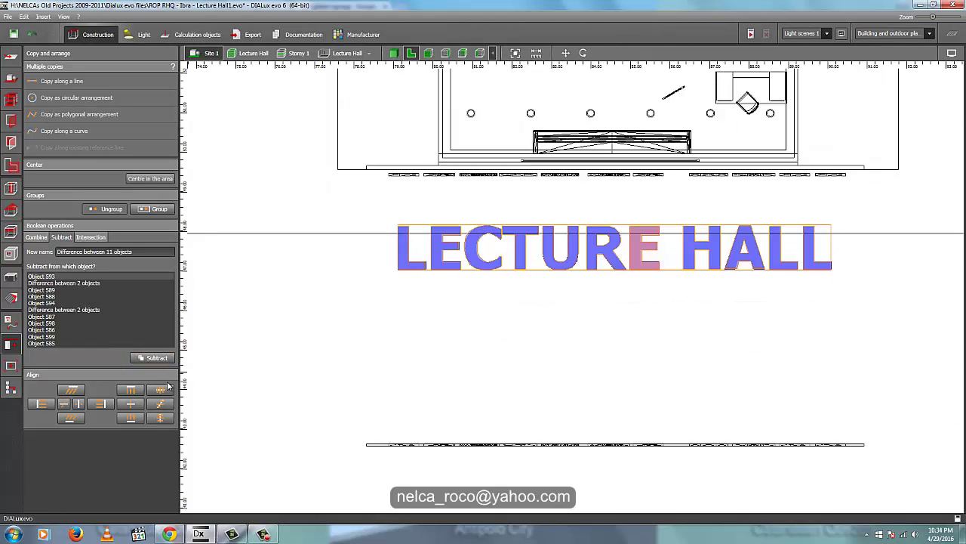
{"action": "left_click", "coordinate": [35, 237]}
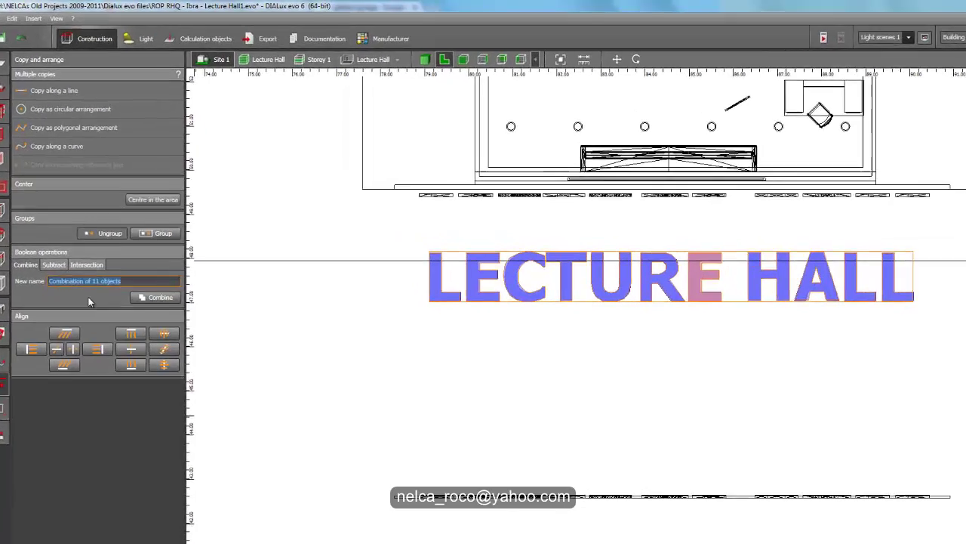
{"action": "key", "text": "BackSpace"}
{"action": "type", "text": "lectur"}
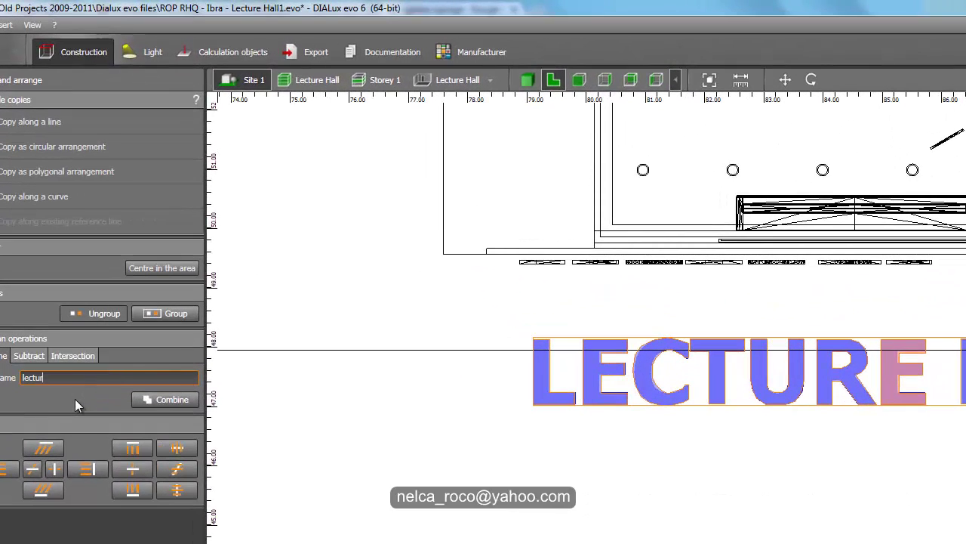
{"action": "type", "text": "e hall"}
{"action": "left_click", "coordinate": [161, 400]}
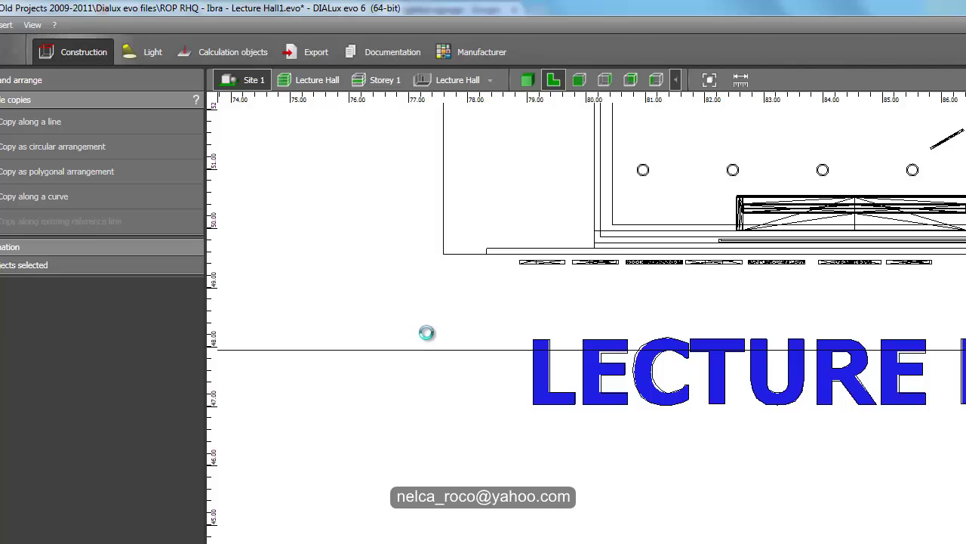
Rotate the combined lecture hall lettering in a side view so that the letters stand upright
{"action": "left_click", "coordinate": [604, 79]}
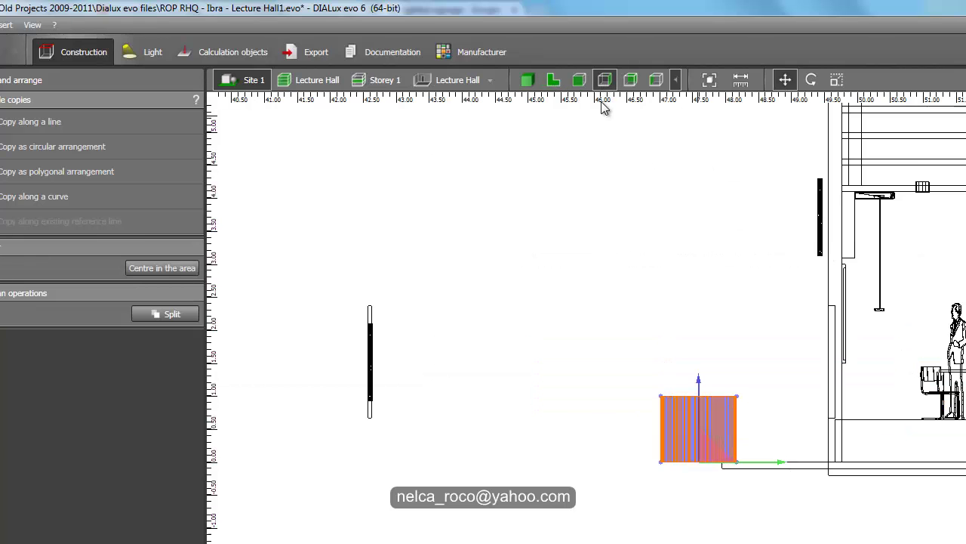
{"action": "right_click", "coordinate": [715, 427]}
{"action": "left_click", "coordinate": [760, 456]}
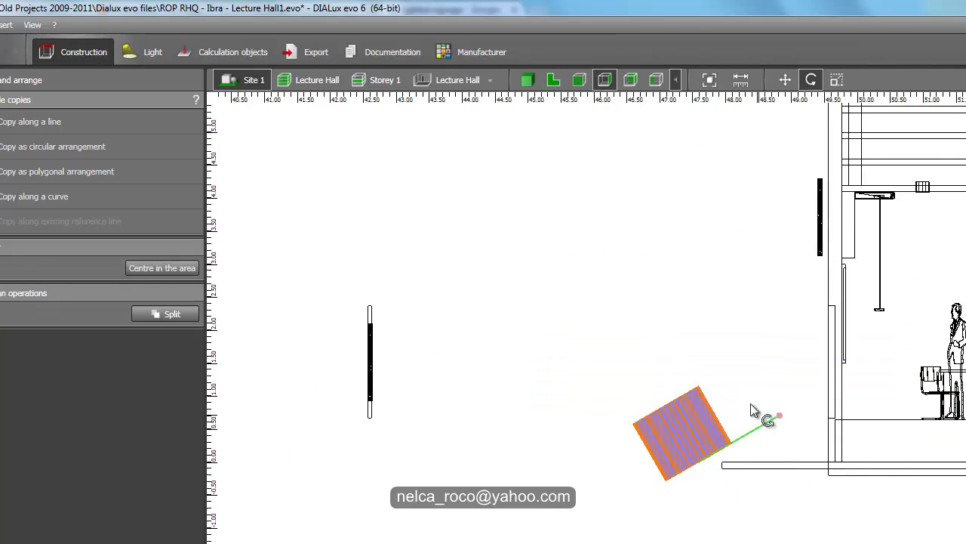
{"action": "left_click_drag", "start_coordinate": [751, 404], "coordinate": [675, 368]}
Move the long sign panel in the floor plan so that it runs through the standing letters
{"action": "left_click", "coordinate": [559, 81]}
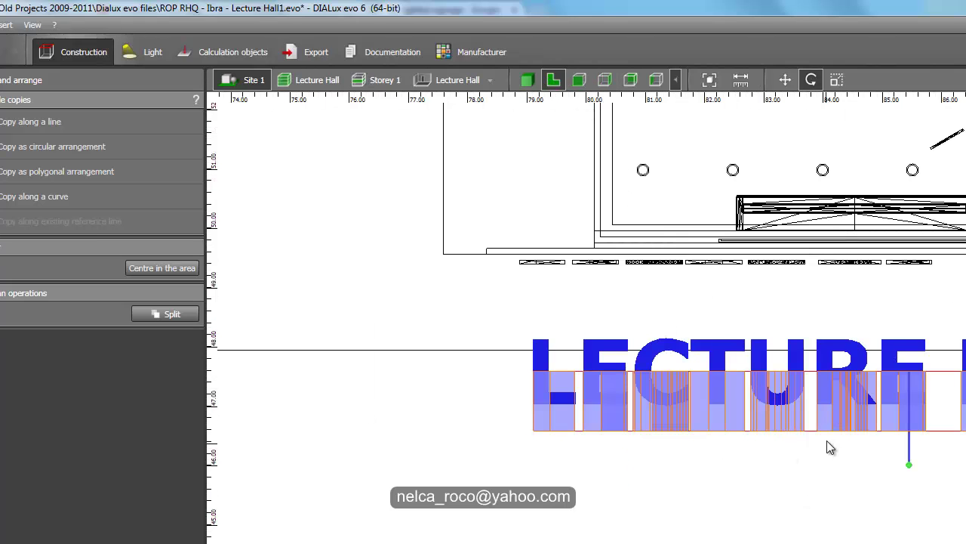
{"action": "left_click", "coordinate": [374, 446]}
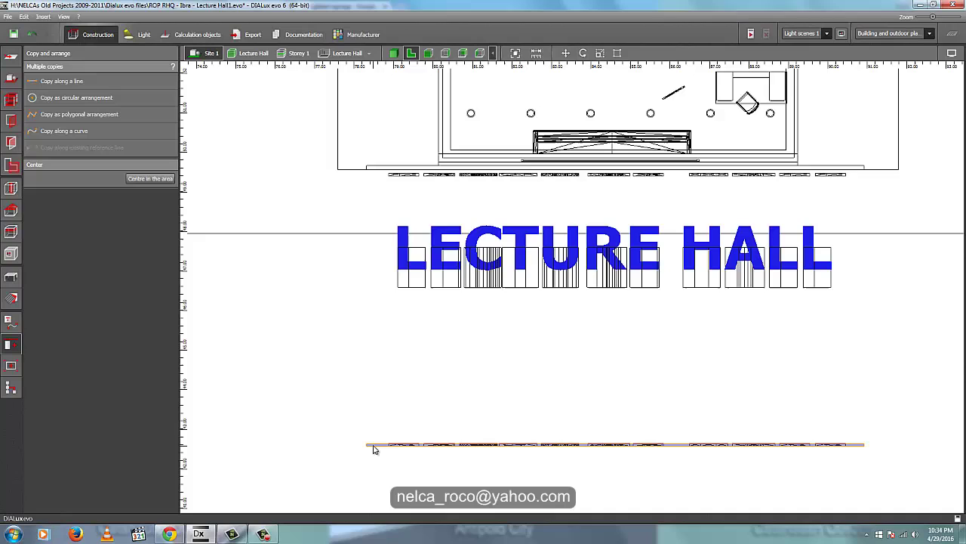
{"action": "right_click", "coordinate": [374, 448]}
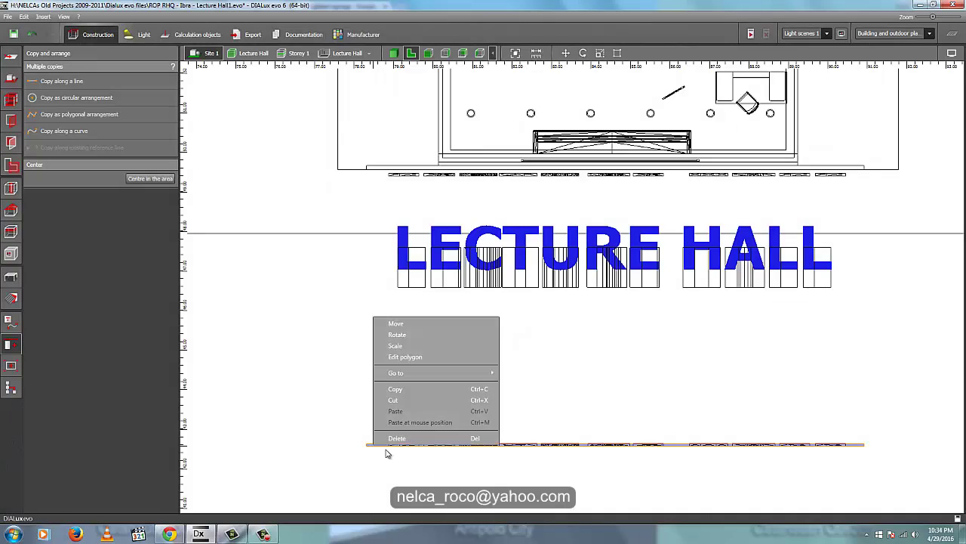
{"action": "left_click", "coordinate": [409, 333]}
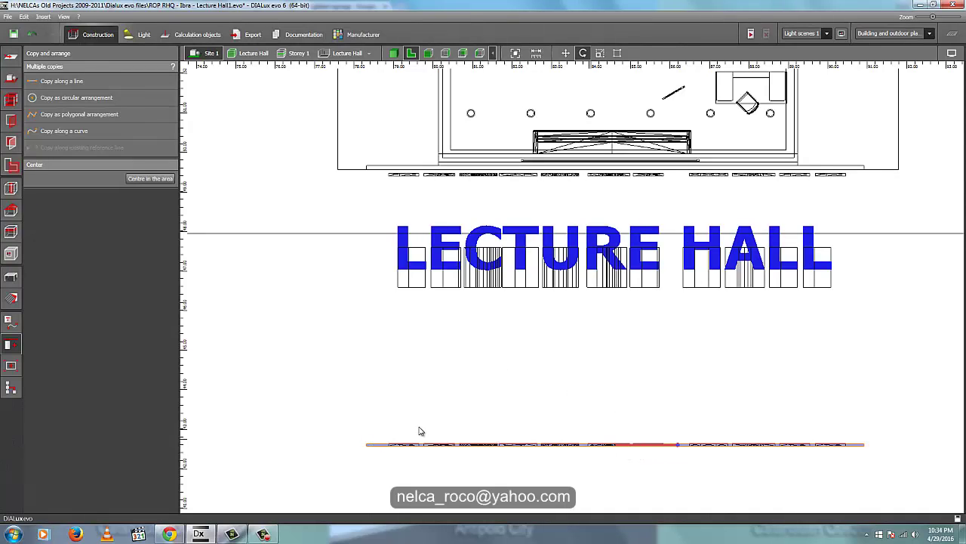
{"action": "right_click", "coordinate": [381, 447]}
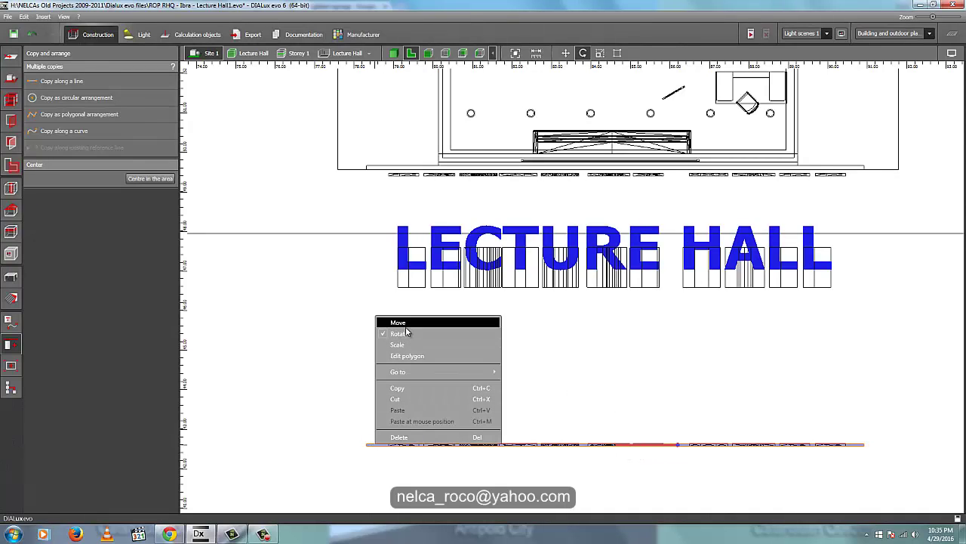
{"action": "left_click", "coordinate": [404, 323]}
{"action": "left_click_drag", "start_coordinate": [615, 442], "coordinate": [620, 229]}
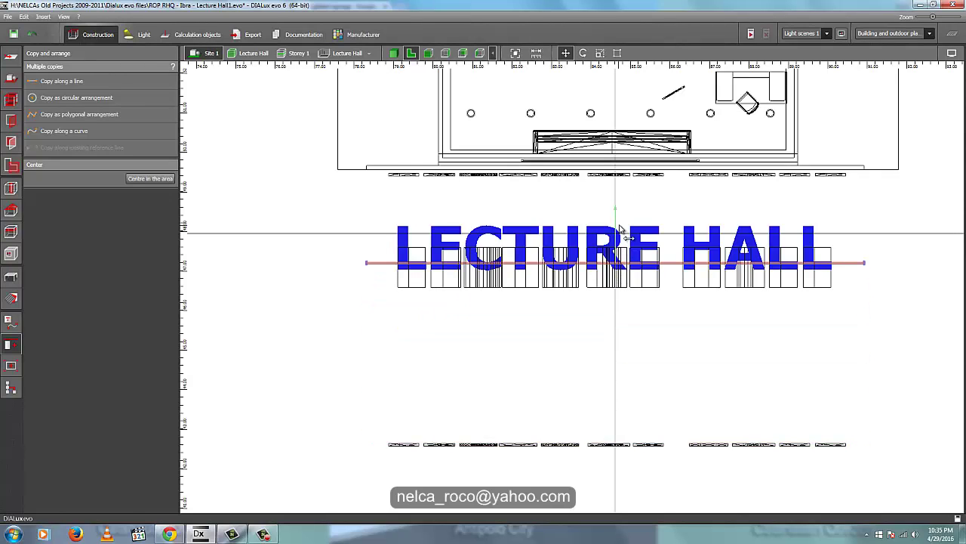
Delete the old standing LECTURE HALL lettering in front of the sign panel in the 3D view
{"action": "left_click", "coordinate": [393, 54]}
{"action": "right_click_drag", "start_coordinate": [365, 336], "coordinate": [404, 258]}
{"action": "left_click", "coordinate": [500, 353]}
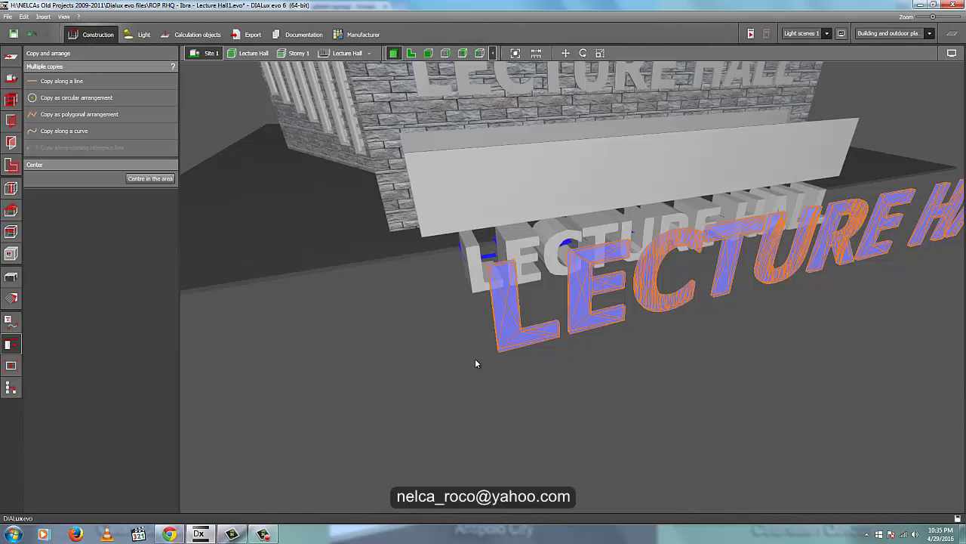
{"action": "key", "text": "Delete"}
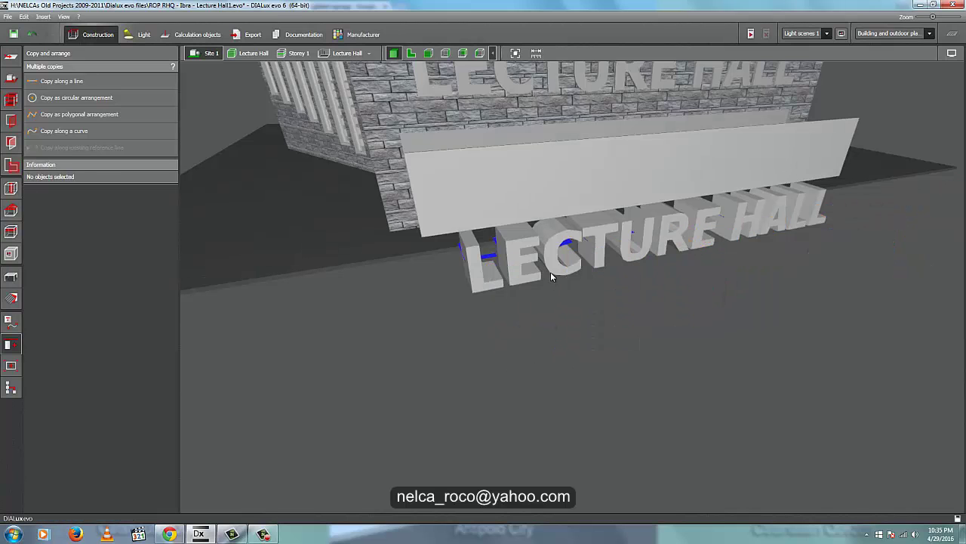
Raise the combined lettering in the front view to the height of the sign panel and inspect the overlap in 3D
{"action": "left_click", "coordinate": [550, 273]}
{"action": "left_click", "coordinate": [430, 52]}
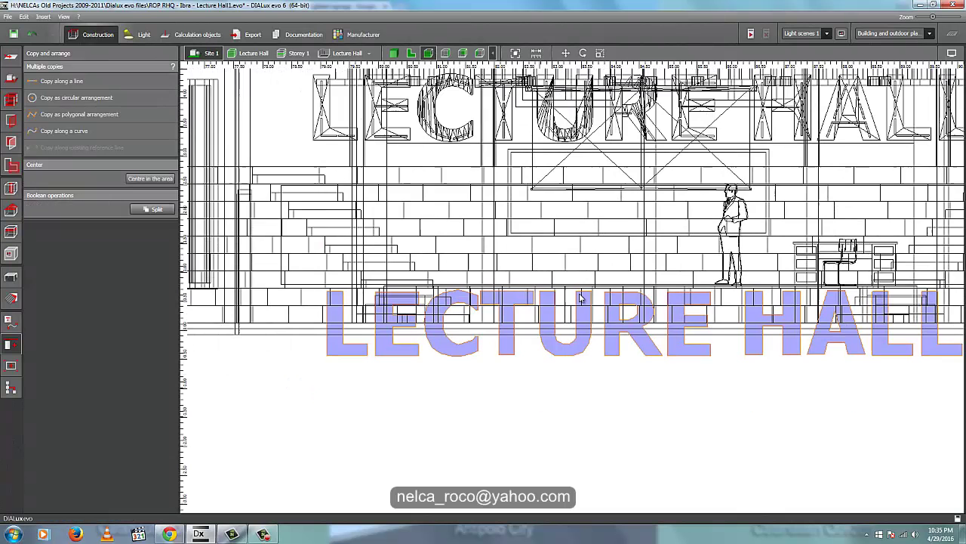
{"action": "right_click", "coordinate": [597, 354]}
{"action": "left_click", "coordinate": [598, 354]}
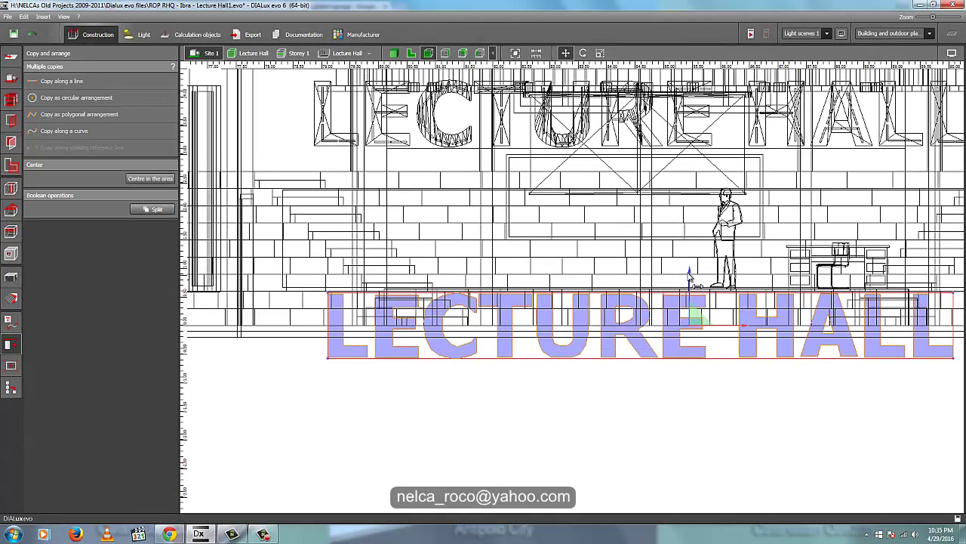
{"action": "left_click_drag", "start_coordinate": [690, 272], "coordinate": [704, 191]}
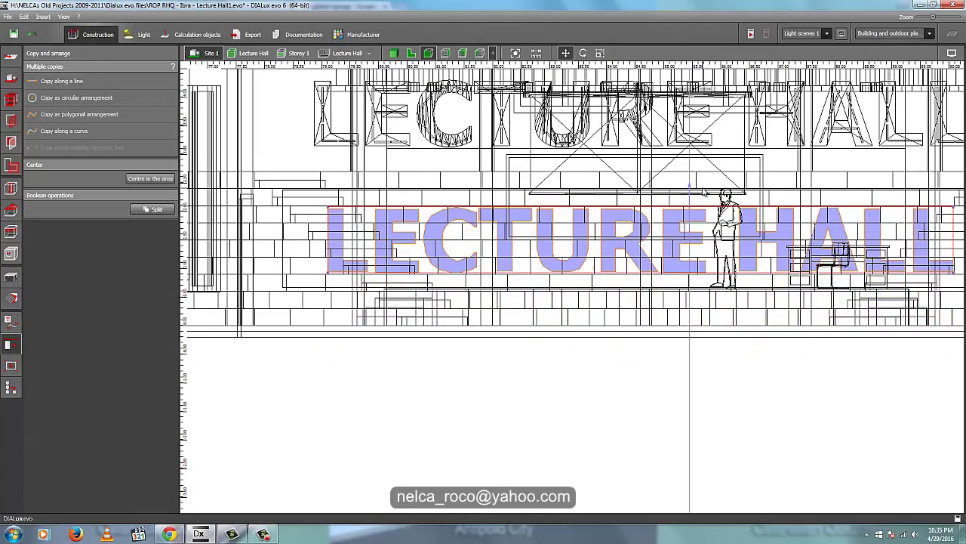
{"action": "left_click", "coordinate": [393, 53]}
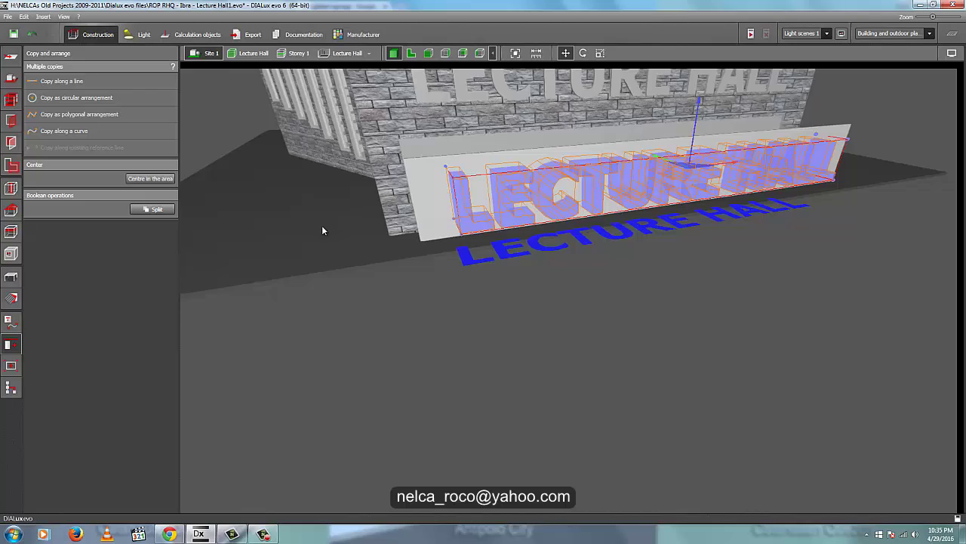
{"action": "right_click_drag", "start_coordinate": [323, 226], "coordinate": [332, 214]}
{"action": "right_click_drag", "start_coordinate": [498, 289], "coordinate": [513, 364]}
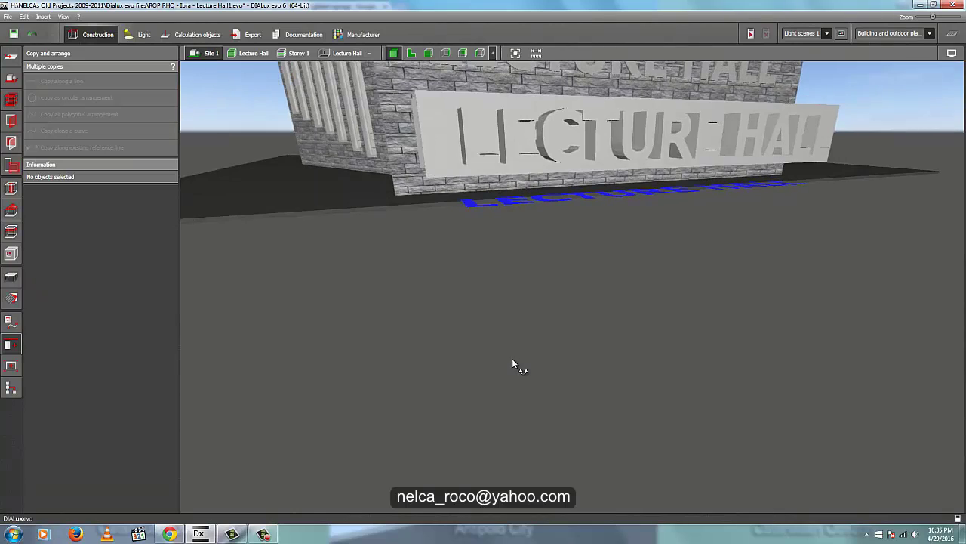
Copy the combined lettering in the floor plan, paste it and move the duplicate clear in front of the panel
{"action": "left_click", "coordinate": [410, 53]}
{"action": "left_click", "coordinate": [492, 281]}
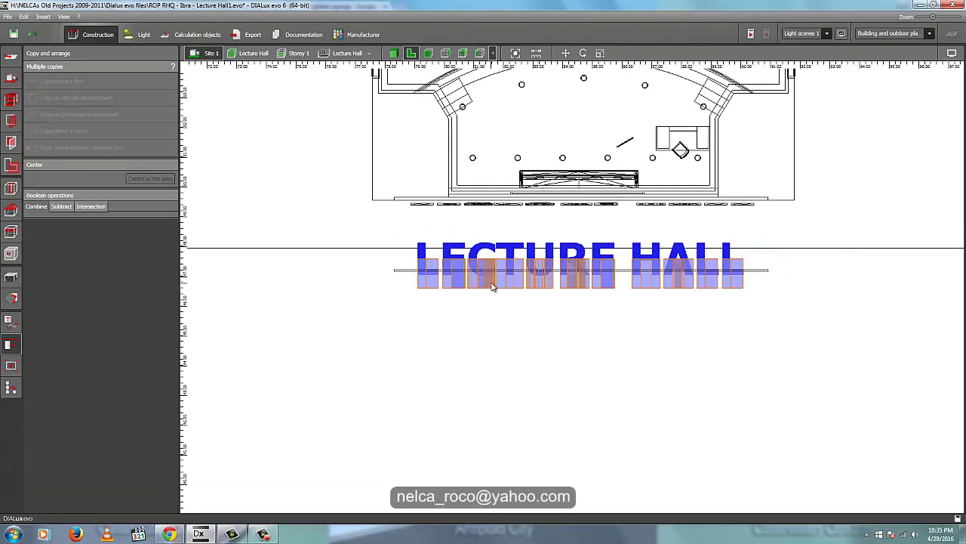
{"action": "right_click", "coordinate": [492, 282]}
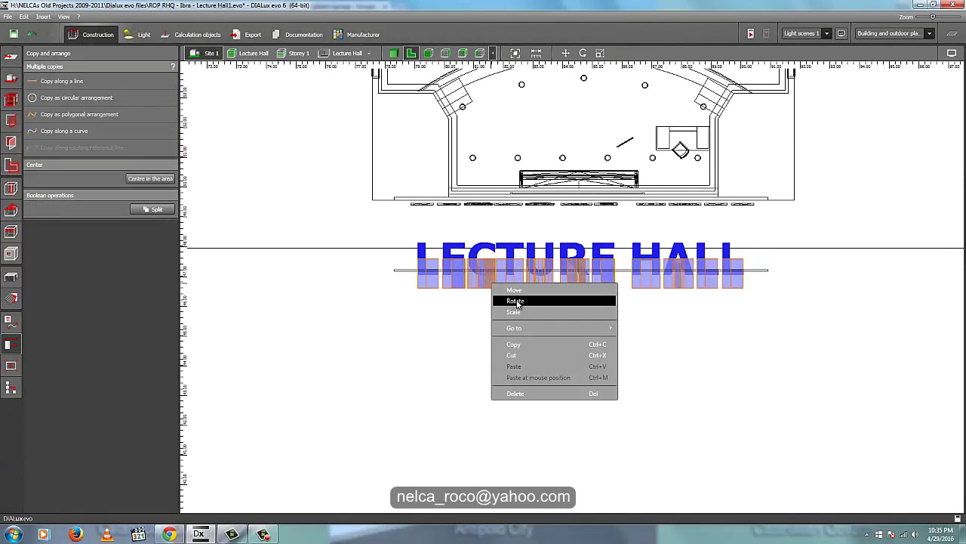
{"action": "left_click", "coordinate": [521, 346]}
{"action": "right_click", "coordinate": [531, 274]}
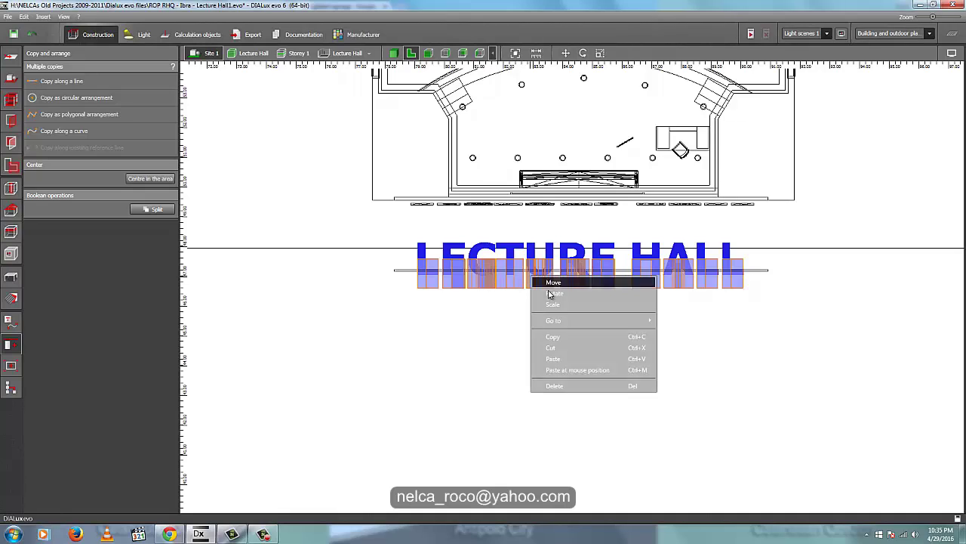
{"action": "left_click", "coordinate": [555, 359]}
{"action": "left_click_drag", "start_coordinate": [608, 218], "coordinate": [608, 288]}
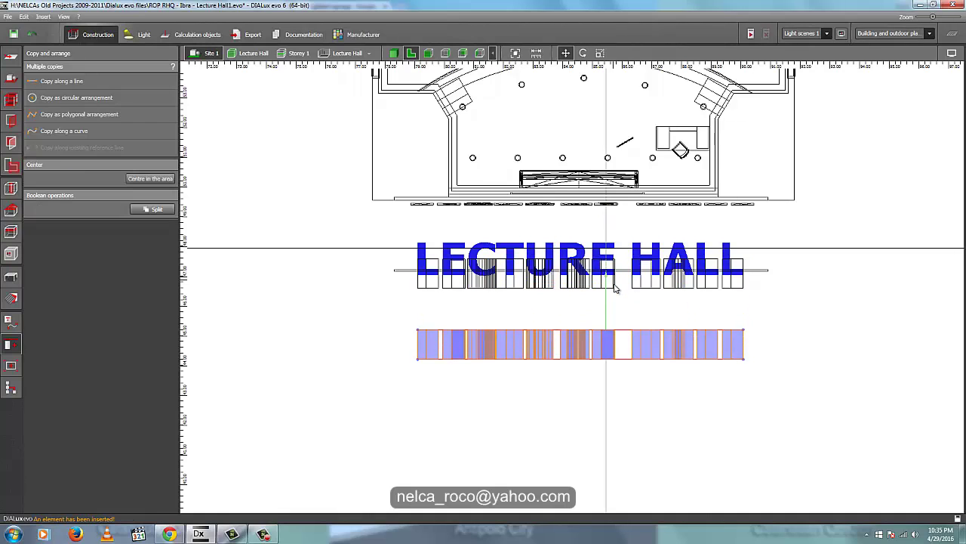
Select the sign panel and the lettering passing through it, subtract the letters from the panel and inspect the cut-out in 3D
{"action": "left_click_drag", "start_coordinate": [470, 129], "coordinate": [468, 132]}
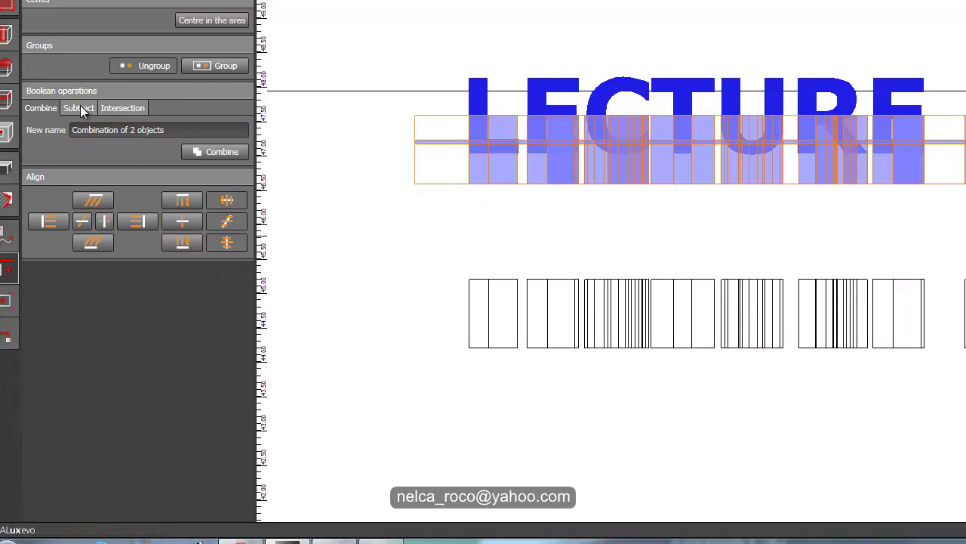
{"action": "left_click", "coordinate": [79, 108]}
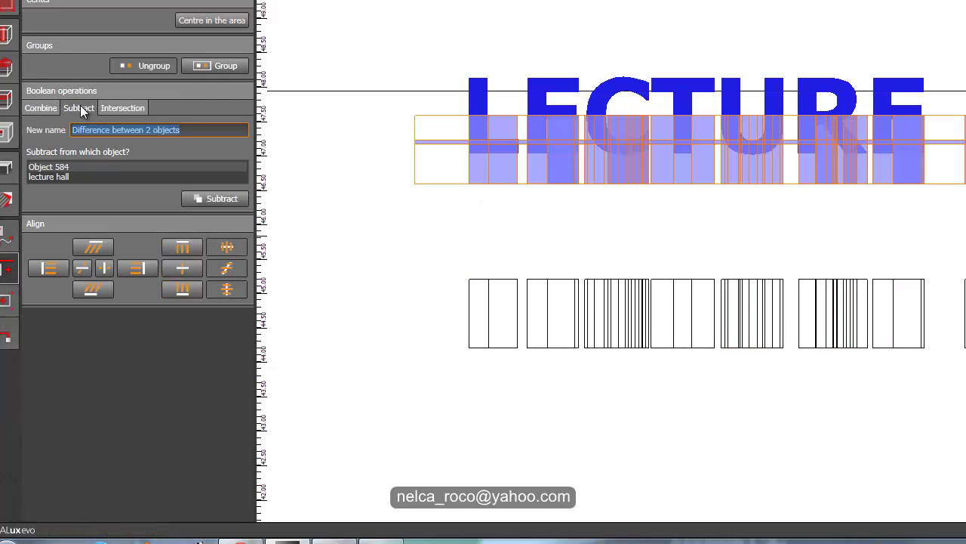
{"action": "left_click", "coordinate": [49, 176]}
{"action": "left_click", "coordinate": [222, 199]}
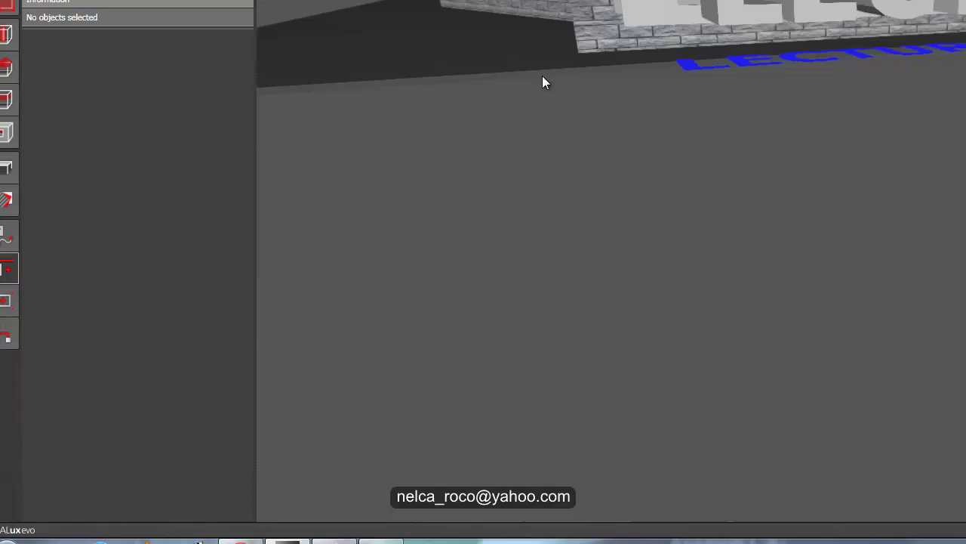
{"action": "right_click_drag", "start_coordinate": [543, 78], "coordinate": [597, 119]}
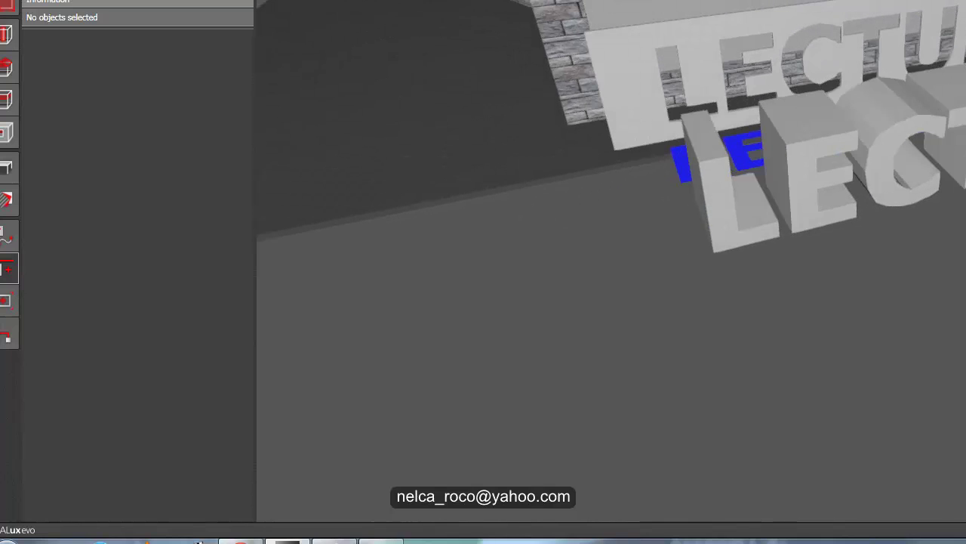
Move the spare copy of the lettering farther away from the building in the floor plan
{"action": "left_click", "coordinate": [709, 0]}
{"action": "right_click", "coordinate": [698, 337]}
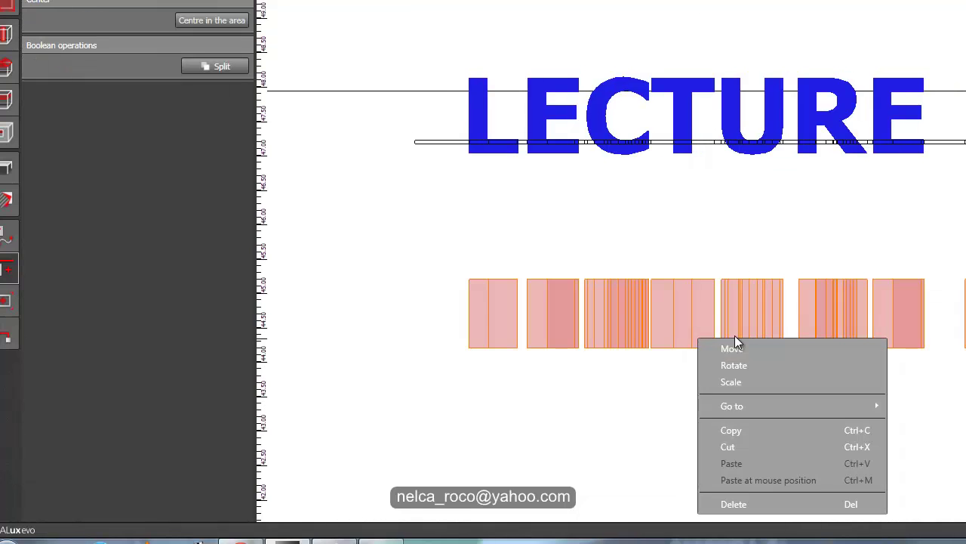
{"action": "left_click", "coordinate": [732, 348]}
{"action": "left_click_drag", "start_coordinate": [912, 209], "coordinate": [914, 438]}
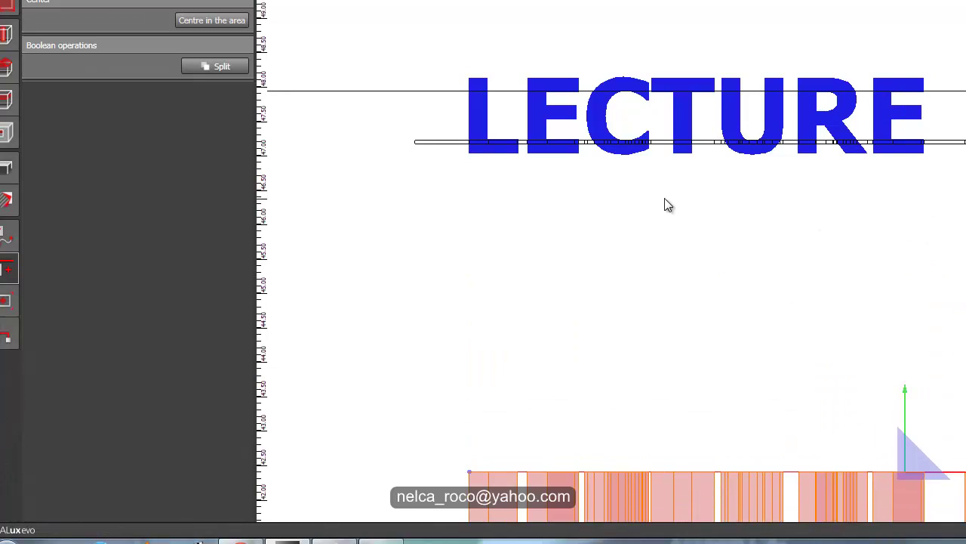
Move the cut-out sign panel in the floor plan to just in front of the facade's existing letters
{"action": "right_click", "coordinate": [429, 143]}
{"action": "left_click", "coordinate": [459, 153]}
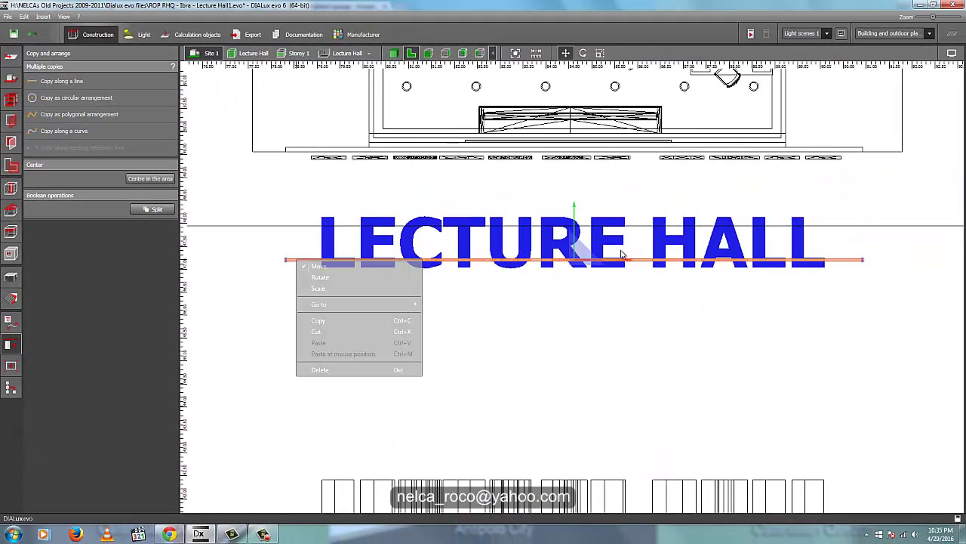
{"action": "mouse_move", "coordinate": [578, 210]}
{"action": "left_mouse_down"}
{"action": "mouse_move", "coordinate": [582, 101]}
{"action": "mouse_move", "coordinate": [591, 126]}
{"action": "left_mouse_up"}
{"action": "scroll", "coordinate": [604, 136], "scroll_direction": "up", "scroll_amount": 3}
{"action": "scroll", "coordinate": [750, 240], "scroll_direction": "down", "scroll_amount": 3}
{"action": "left_click", "coordinate": [201, 268]}
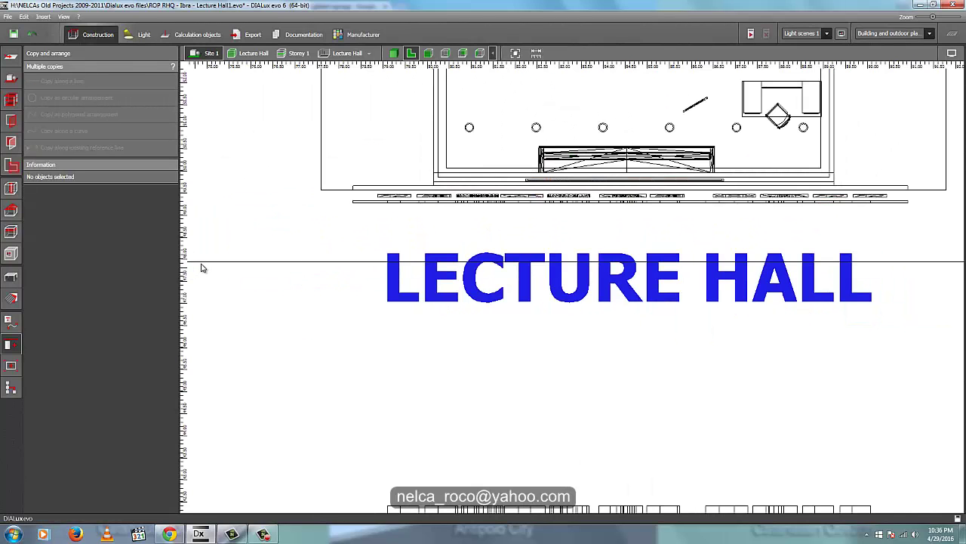
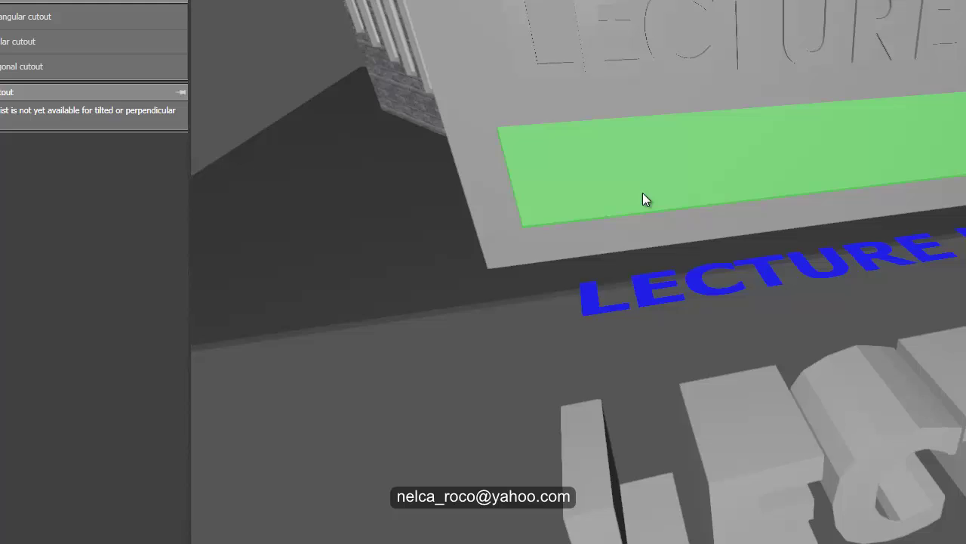
Select the rectangular cutout behind the facade's sign panel and set its limited depth to 0.3 m
{"action": "left_click", "coordinate": [643, 195]}
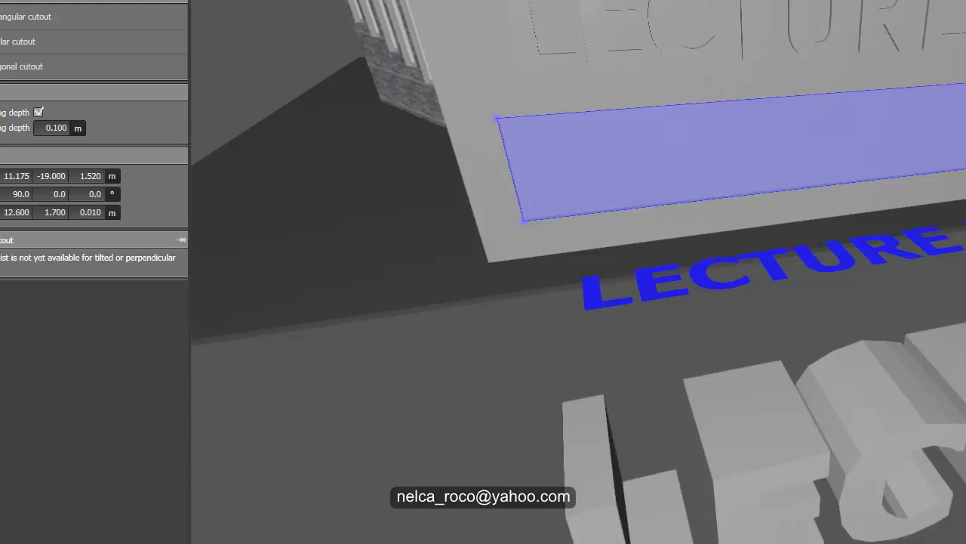
{"action": "left_click", "coordinate": [37, 113]}
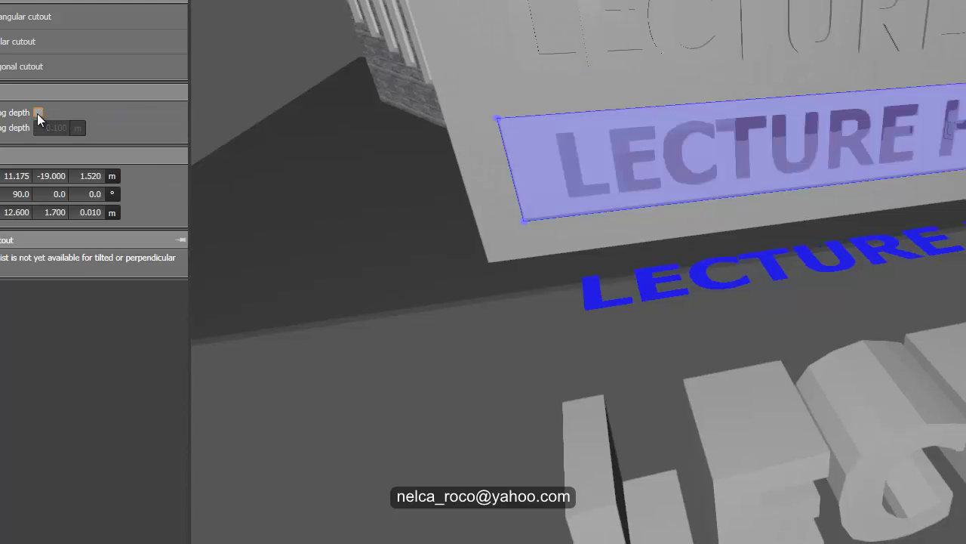
{"action": "left_click", "coordinate": [37, 112]}
{"action": "double_click", "coordinate": [53, 132]}
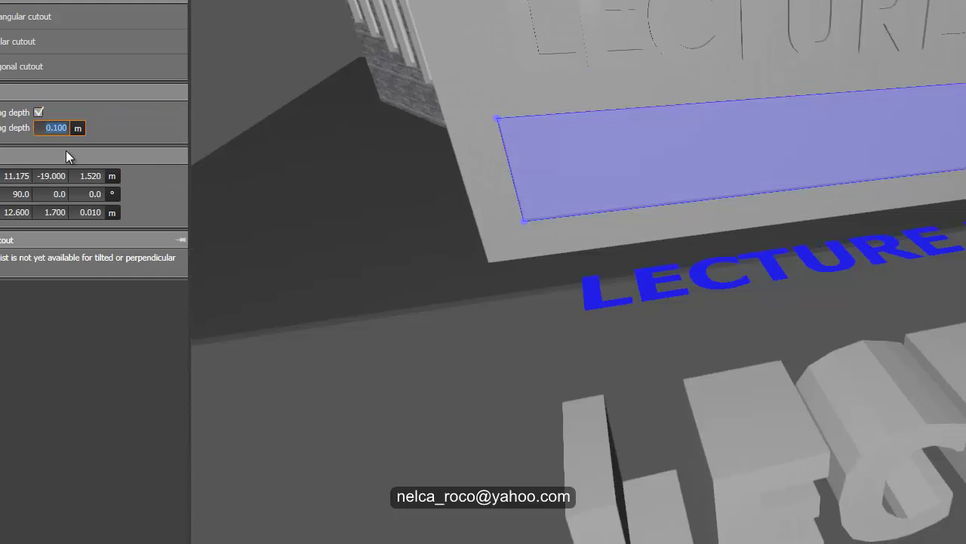
{"action": "type", "text": "0.3"}
{"action": "key", "text": "Return"}
{"action": "left_click", "coordinate": [289, 90]}
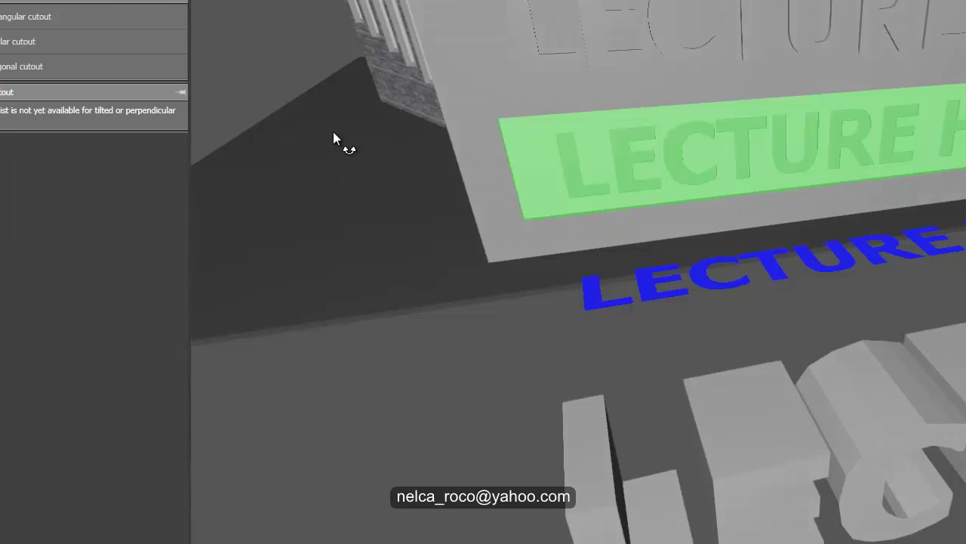
{"action": "right_click_drag", "start_coordinate": [333, 132], "coordinate": [325, 115]}
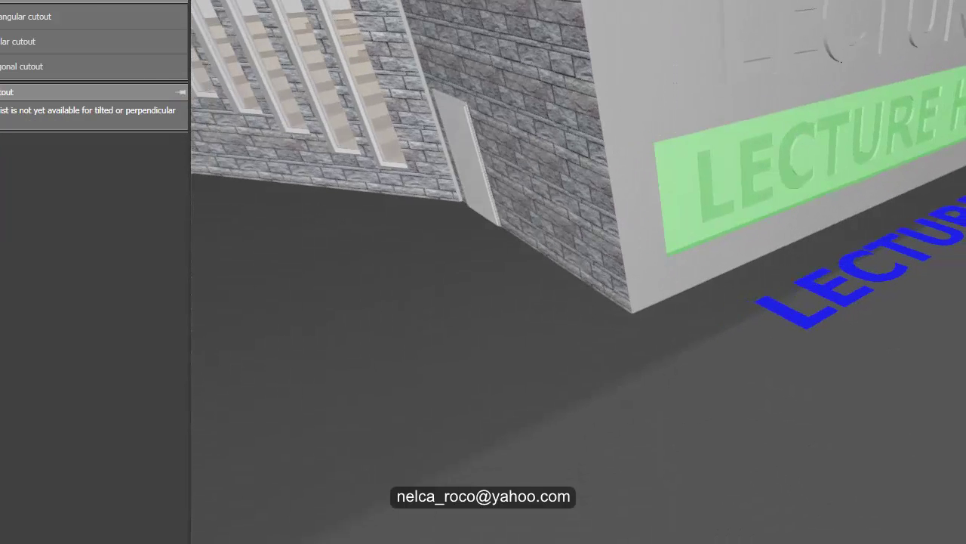
Move the cut-out sign panel in the floor plan so its front face sits flush with the facade's outer edge
{"action": "left_click", "coordinate": [398, 326]}
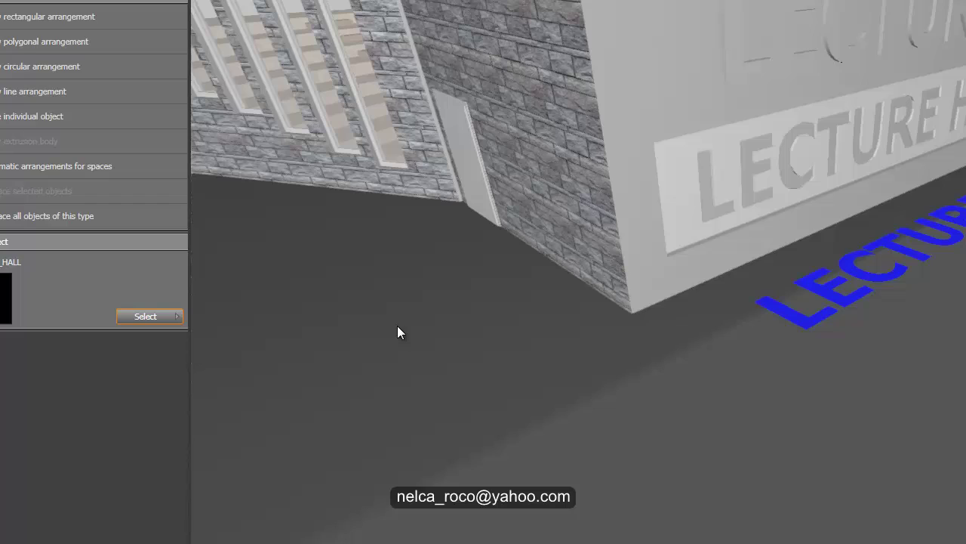
{"action": "left_click", "coordinate": [699, 227]}
{"action": "left_click", "coordinate": [547, 0]}
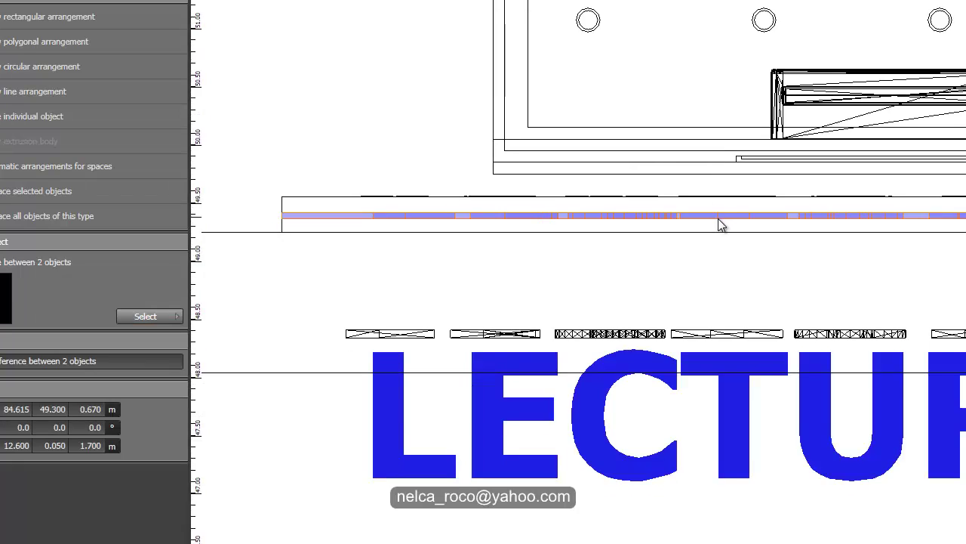
{"action": "right_click", "coordinate": [717, 222]}
{"action": "left_click", "coordinate": [766, 233]}
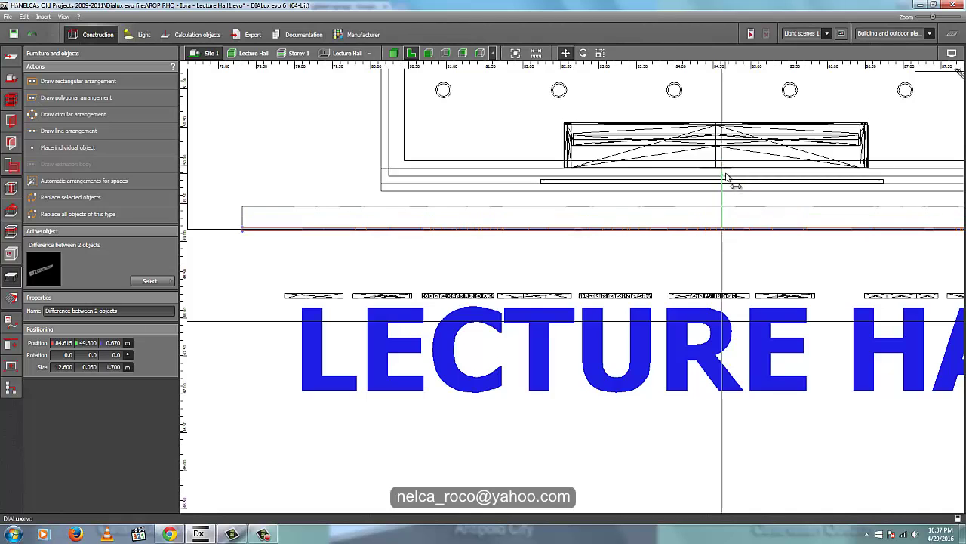
{"action": "scroll", "coordinate": [431, 207], "scroll_direction": "up", "scroll_amount": 4}
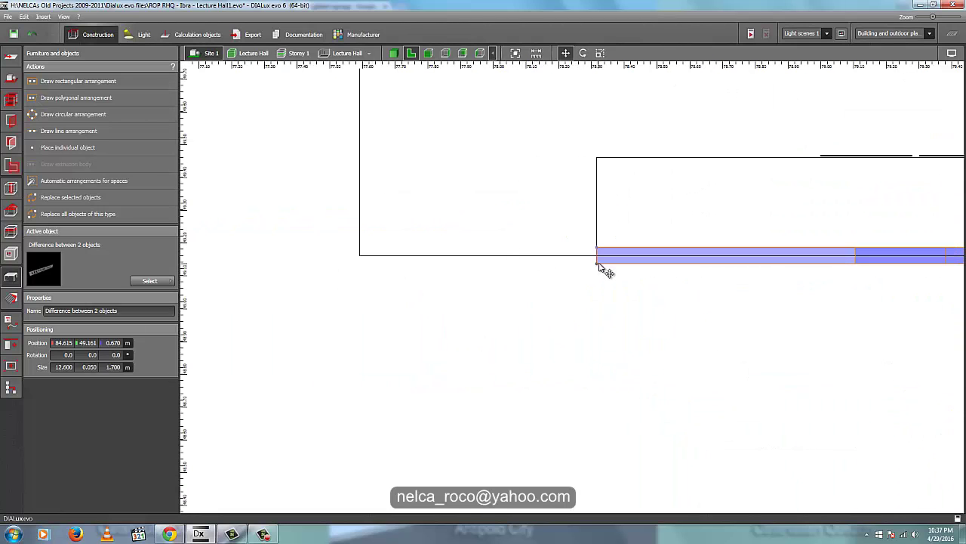
{"action": "left_click_drag", "start_coordinate": [599, 263], "coordinate": [597, 255]}
{"action": "scroll", "coordinate": [608, 278], "scroll_direction": "down", "scroll_amount": 6}
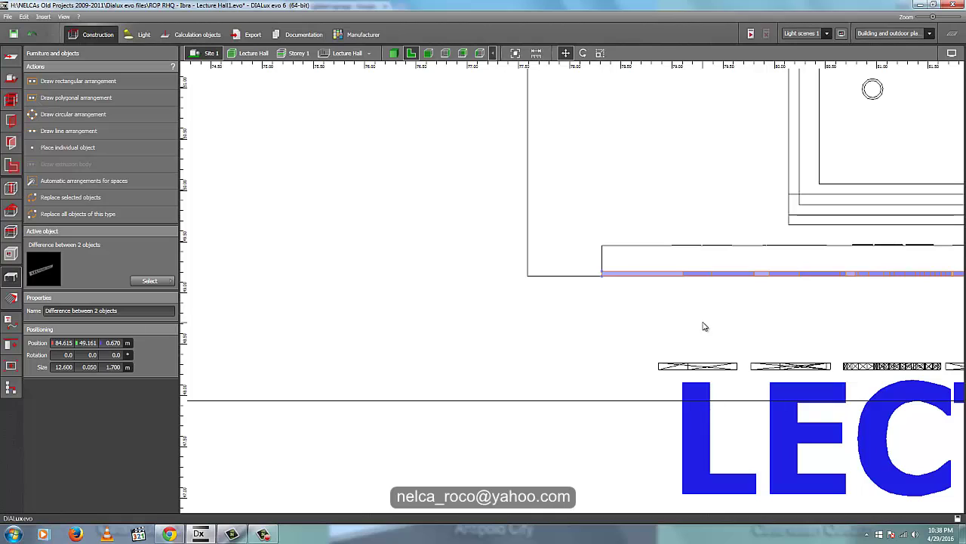
{"action": "left_click", "coordinate": [703, 327]}
Pick the stone material from the building's side wall and apply it to the front facade in 3D
{"action": "left_click", "coordinate": [394, 53]}
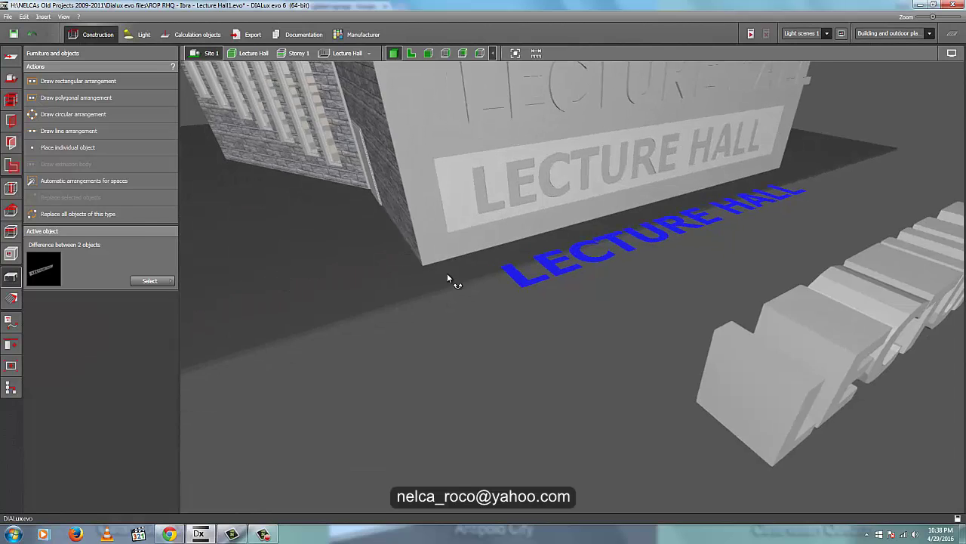
{"action": "right_click_drag", "start_coordinate": [447, 272], "coordinate": [436, 266]}
{"action": "middle_click_drag", "start_coordinate": [474, 263], "coordinate": [461, 332]}
{"action": "right_click_drag", "start_coordinate": [422, 313], "coordinate": [448, 306]}
{"action": "left_click", "coordinate": [11, 312]}
{"action": "left_click", "coordinate": [67, 85]}
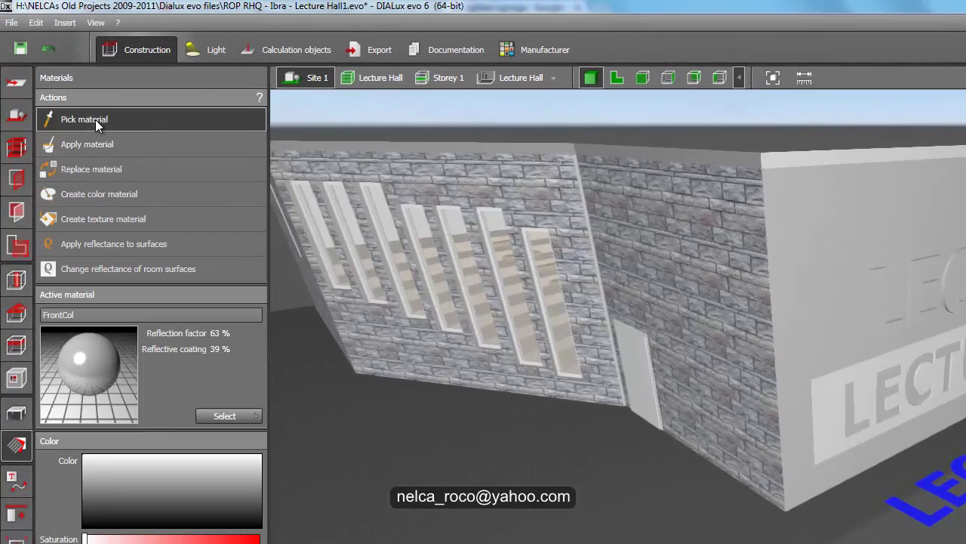
{"action": "left_click", "coordinate": [89, 142]}
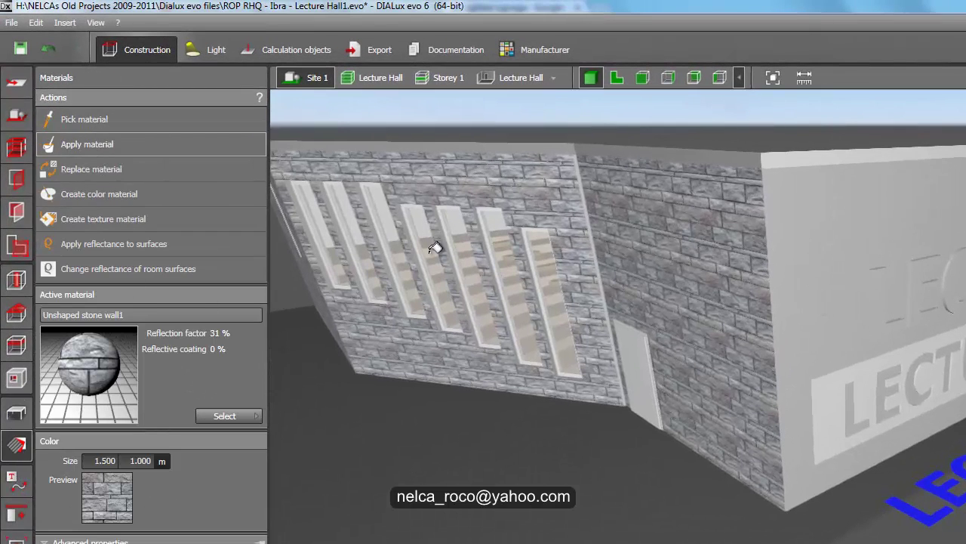
{"action": "left_click", "coordinate": [812, 249]}
{"action": "right_click_drag", "start_coordinate": [601, 479], "coordinate": [851, 366]}
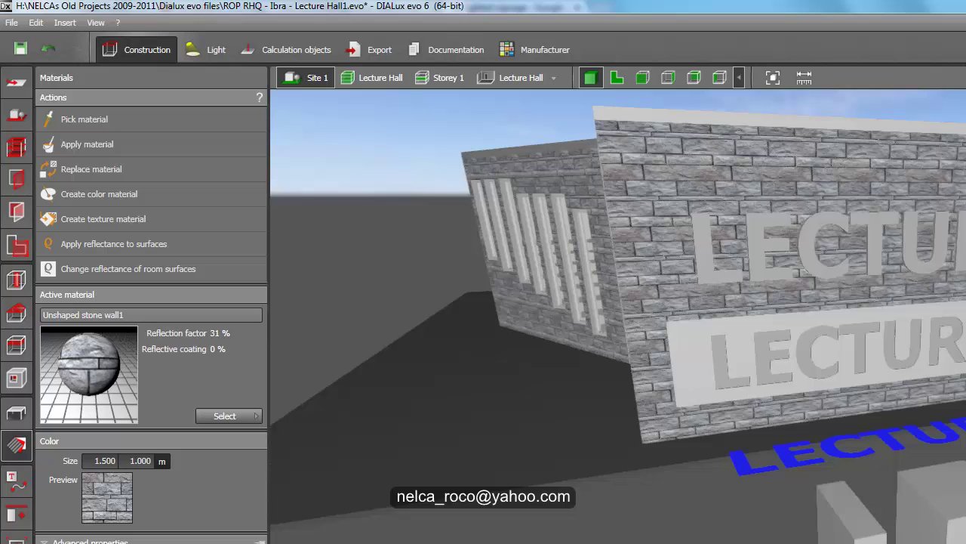
Draw a 12.6 m line arrangement of STARK-LLE luminaires behind the sign panel in the floor plan and set its quantity to 30
{"action": "left_click", "coordinate": [616, 77]}
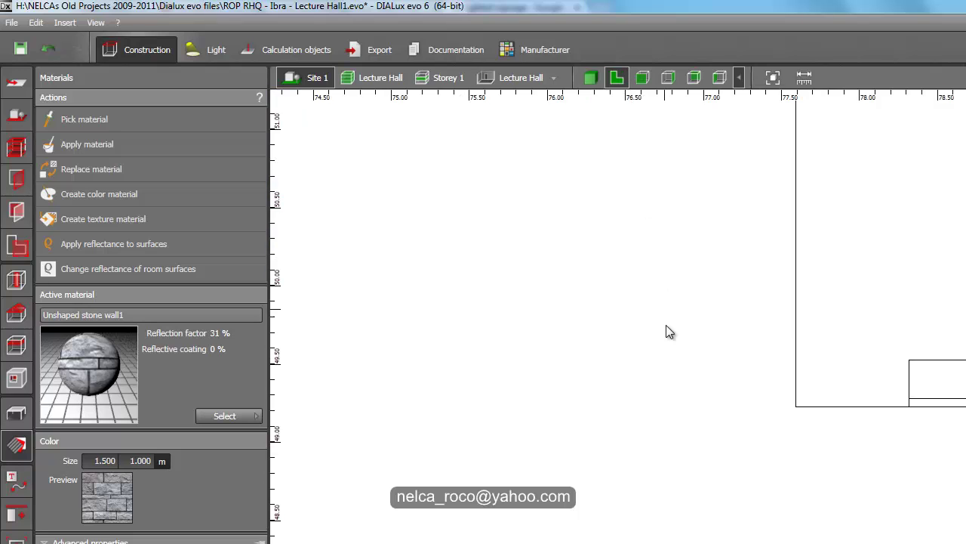
{"action": "middle_click_drag", "start_coordinate": [653, 421], "coordinate": [632, 412]}
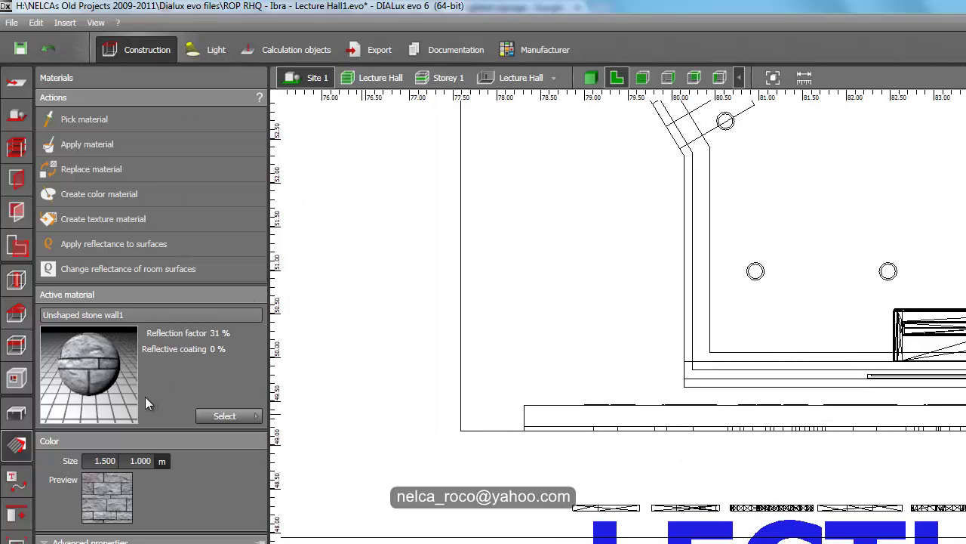
{"action": "left_click", "coordinate": [201, 48]}
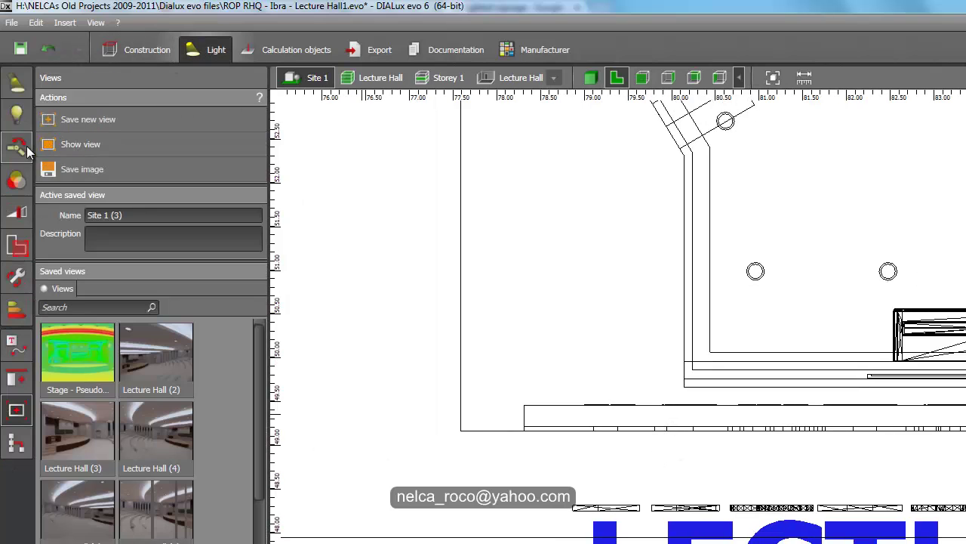
{"action": "left_click", "coordinate": [31, 86]}
{"action": "left_click", "coordinate": [94, 194]}
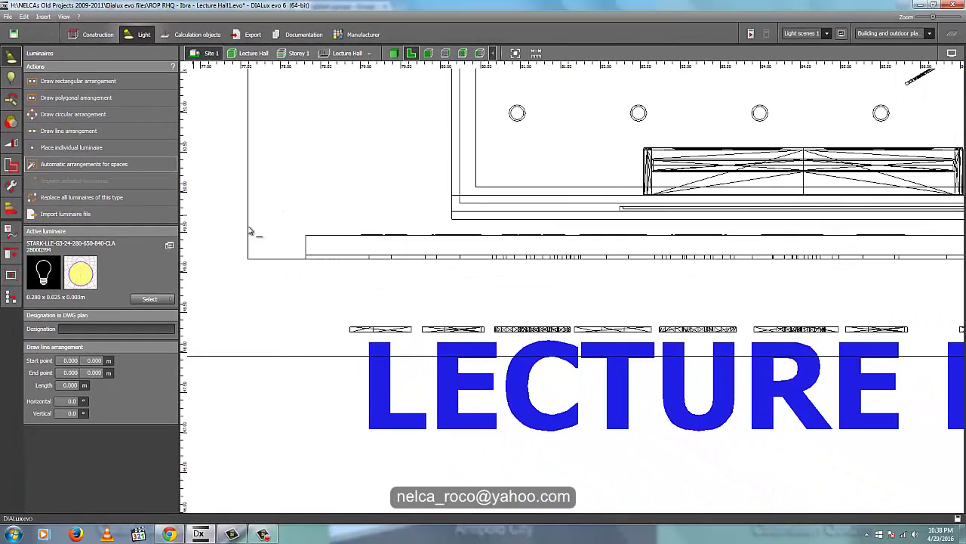
{"action": "middle_click_drag", "start_coordinate": [668, 295], "coordinate": [347, 261]}
{"action": "middle_click_drag", "start_coordinate": [612, 230], "coordinate": [369, 243]}
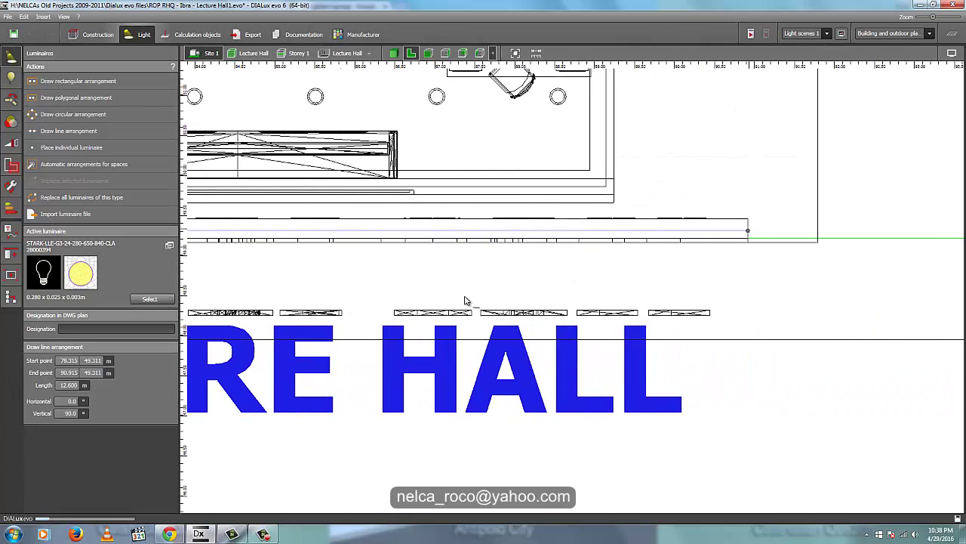
{"action": "left_click", "coordinate": [466, 300]}
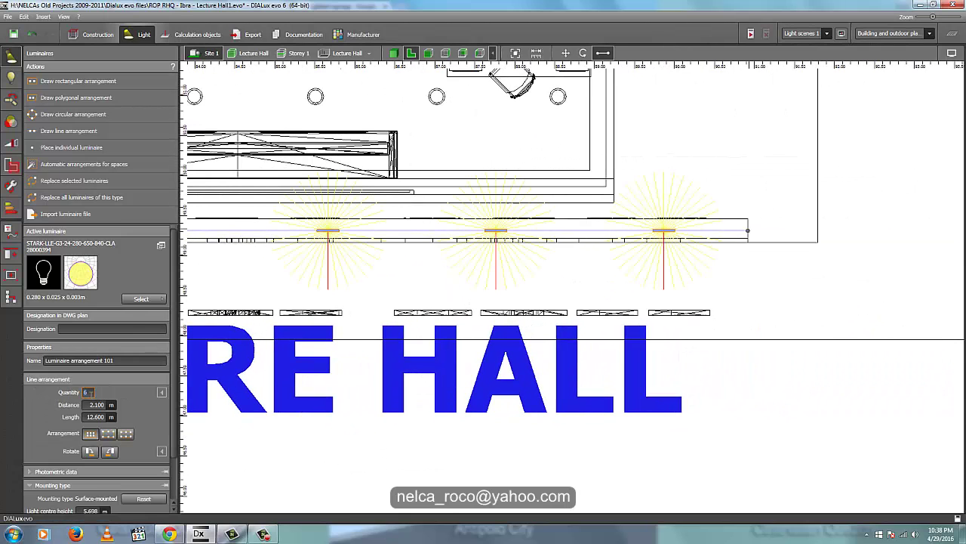
{"action": "scroll", "coordinate": [91, 393], "scroll_direction": "up", "scroll_amount": 14}
{"action": "key", "text": "Return"}
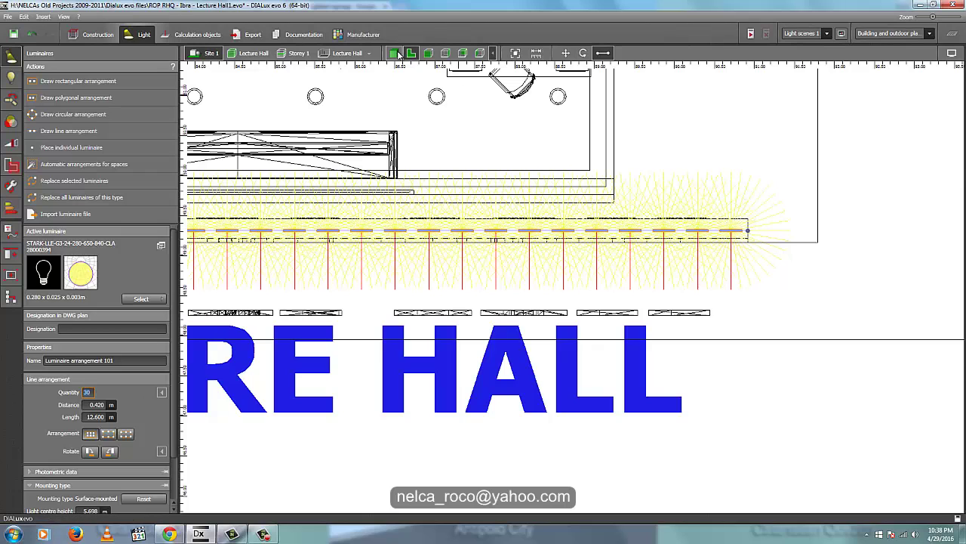
Lower the luminaire line in the side view to the upper edge of the sign recess
{"action": "left_click", "coordinate": [427, 54]}
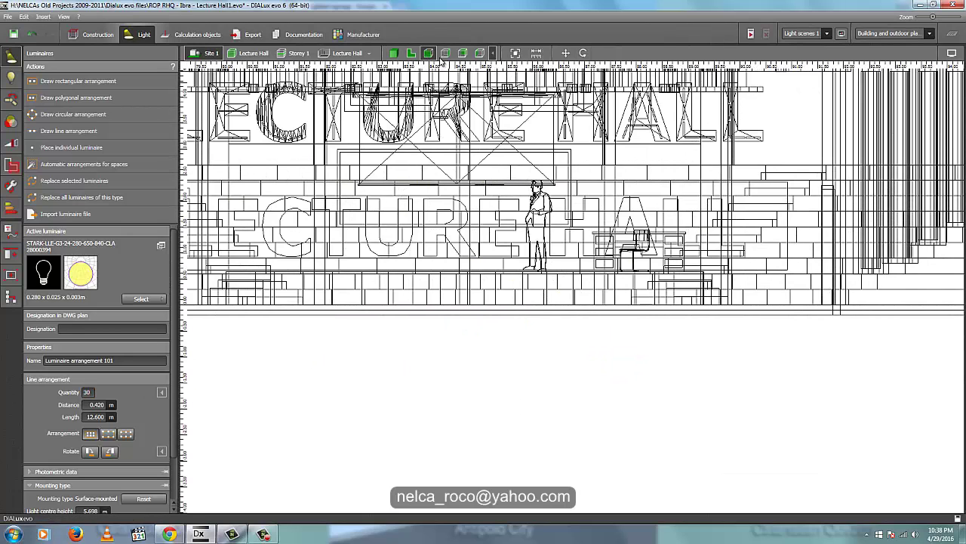
{"action": "left_click", "coordinate": [446, 54]}
{"action": "scroll", "coordinate": [555, 270], "scroll_direction": "up", "scroll_amount": 1}
{"action": "scroll", "coordinate": [591, 205], "scroll_direction": "down", "scroll_amount": 4}
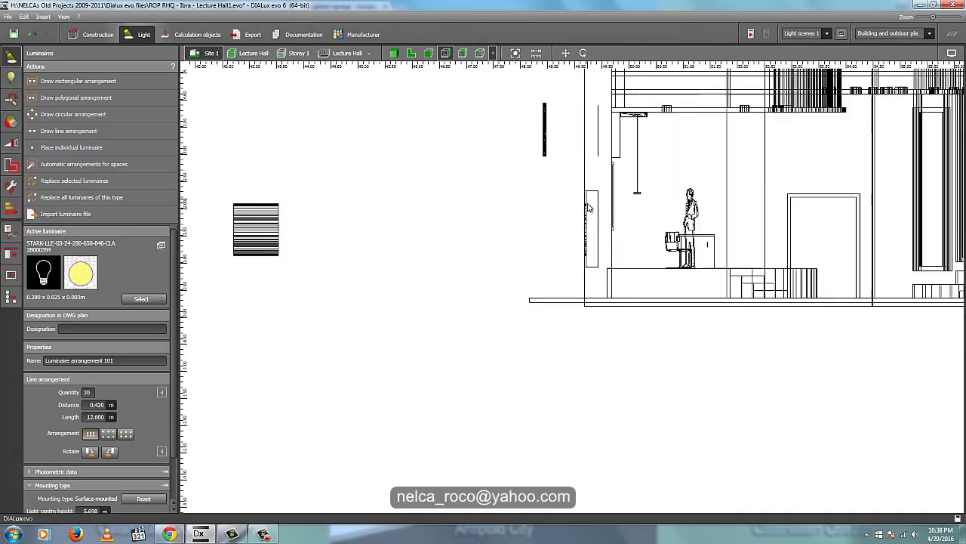
{"action": "scroll", "coordinate": [591, 154], "scroll_direction": "up", "scroll_amount": 3}
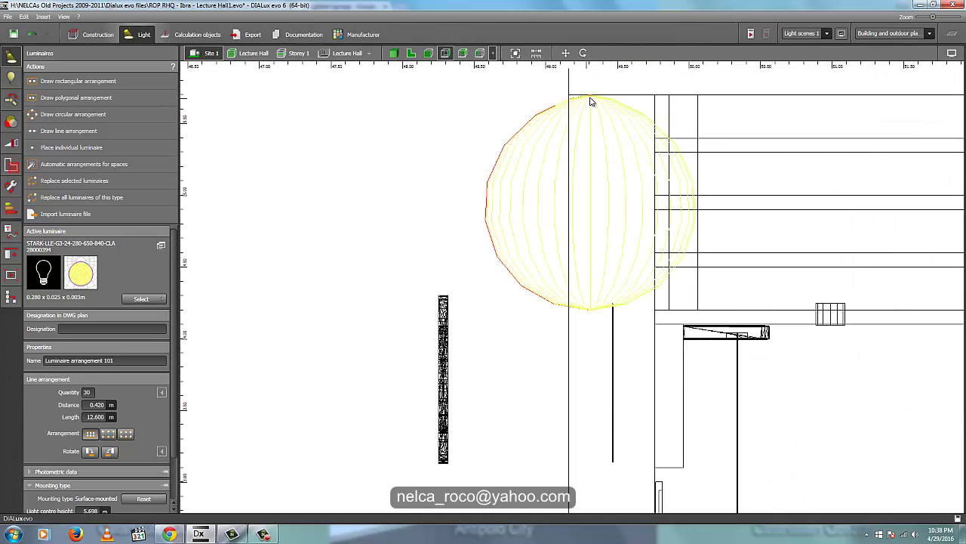
{"action": "right_click", "coordinate": [591, 101]}
{"action": "left_click", "coordinate": [596, 104]}
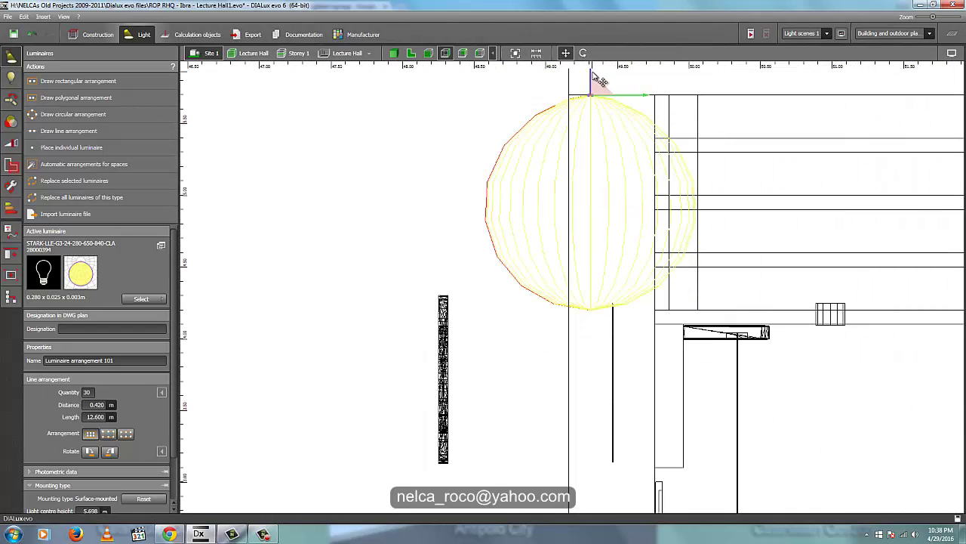
{"action": "middle_click_drag", "start_coordinate": [594, 74], "coordinate": [600, 130]}
{"action": "left_click_drag", "start_coordinate": [597, 120], "coordinate": [589, 435]}
{"action": "middle_click_drag", "start_coordinate": [648, 287], "coordinate": [691, 2]}
{"action": "left_click_drag", "start_coordinate": [644, 120], "coordinate": [647, 291]}
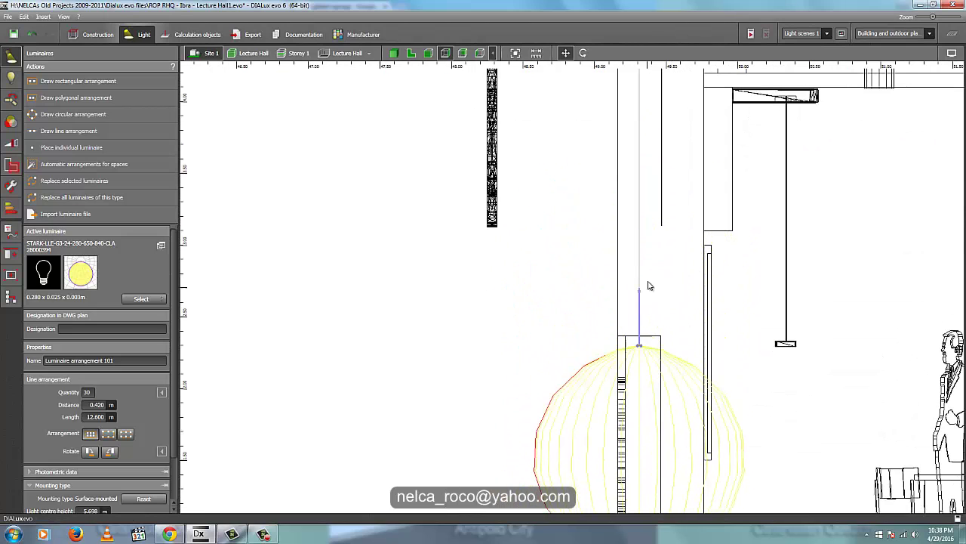
Copy and paste the luminaire line, and move the duplicate down to the lower edge of the sign recess in the side view
{"action": "left_click", "coordinate": [411, 56]}
{"action": "right_click", "coordinate": [551, 230]}
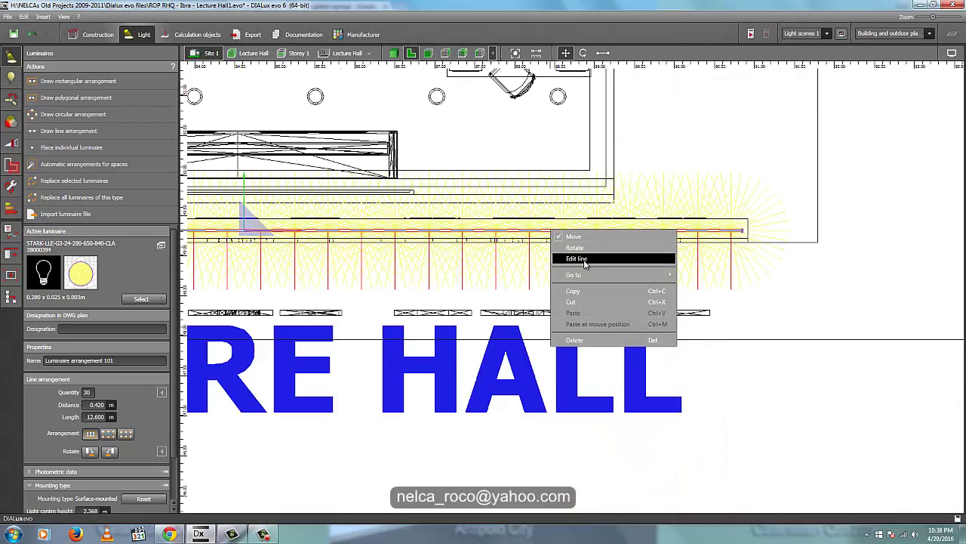
{"action": "left_click", "coordinate": [578, 292]}
{"action": "right_click", "coordinate": [564, 232]}
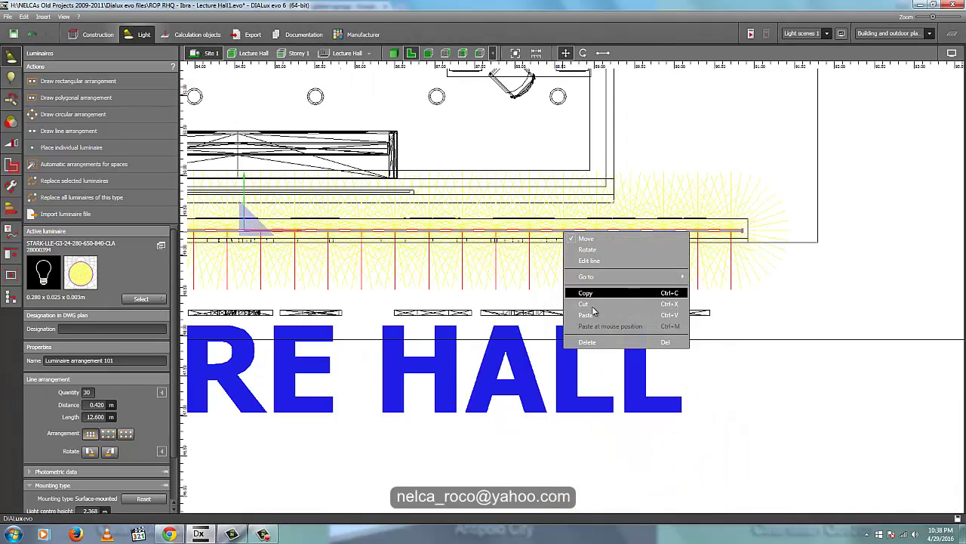
{"action": "left_click", "coordinate": [593, 313]}
{"action": "left_click", "coordinate": [445, 53]}
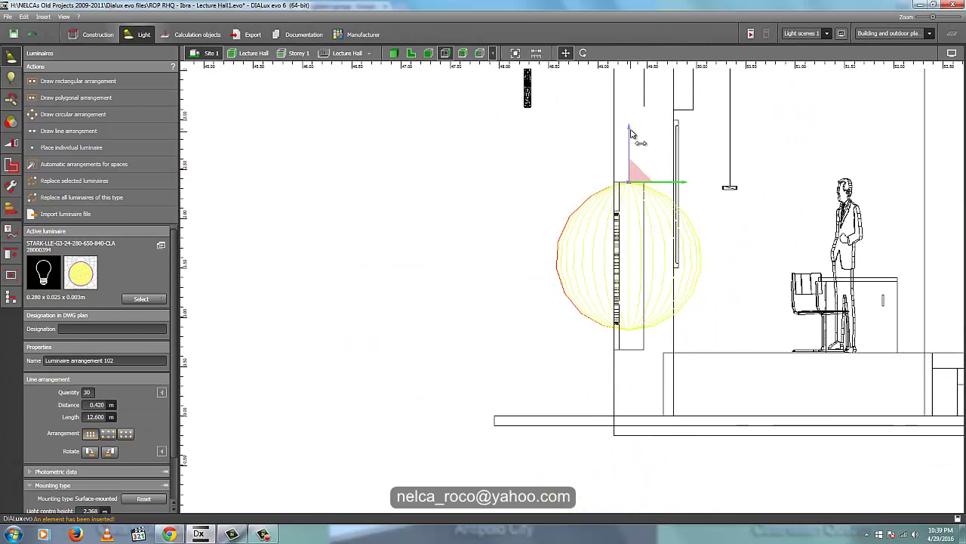
{"action": "left_click_drag", "start_coordinate": [633, 133], "coordinate": [646, 362]}
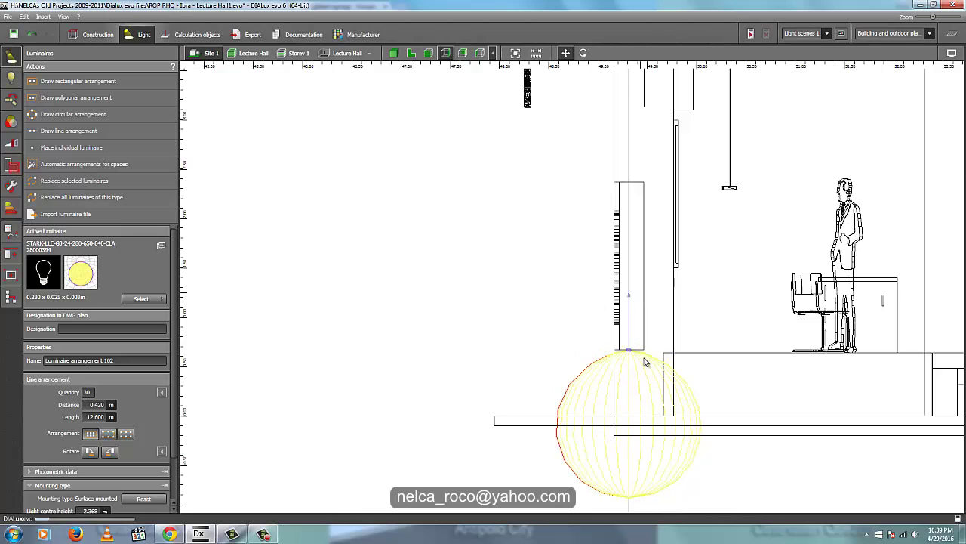
Rotate the lower luminaire line to shine upward inside the recess, and inspect the sign in 3D
{"action": "scroll", "coordinate": [645, 362], "scroll_direction": "up", "scroll_amount": 5}
{"action": "right_click", "coordinate": [595, 327]}
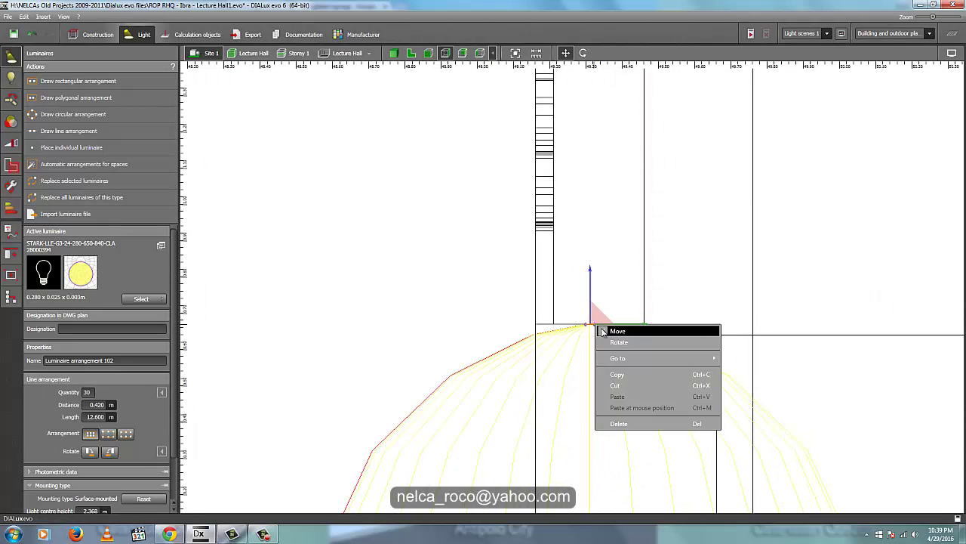
{"action": "left_click", "coordinate": [623, 341]}
{"action": "left_click_drag", "start_coordinate": [647, 334], "coordinate": [524, 332]}
{"action": "scroll", "coordinate": [582, 366], "scroll_direction": "up", "scroll_amount": 1}
{"action": "scroll", "coordinate": [582, 363], "scroll_direction": "up", "scroll_amount": 1}
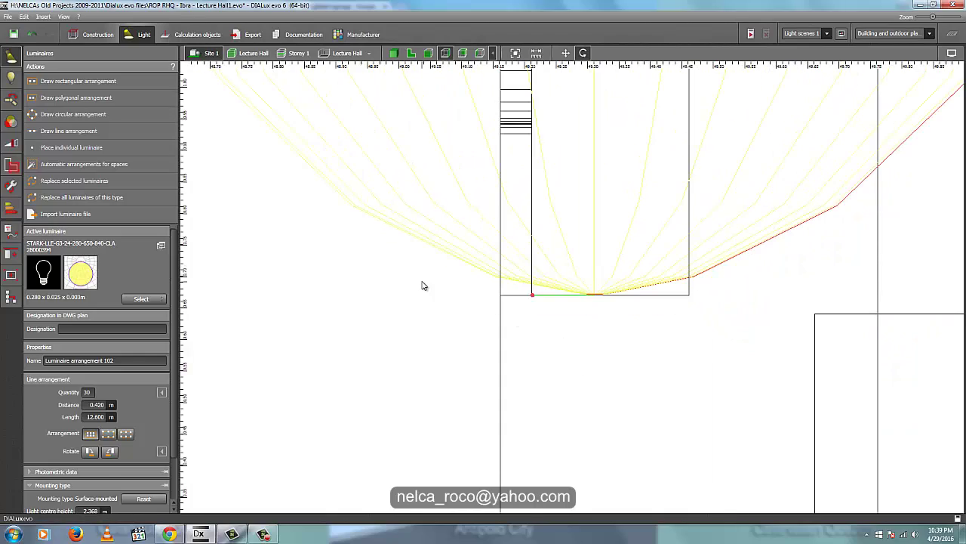
{"action": "left_click", "coordinate": [422, 281]}
{"action": "left_click", "coordinate": [394, 53]}
{"action": "right_click_drag", "start_coordinate": [398, 262], "coordinate": [402, 368]}
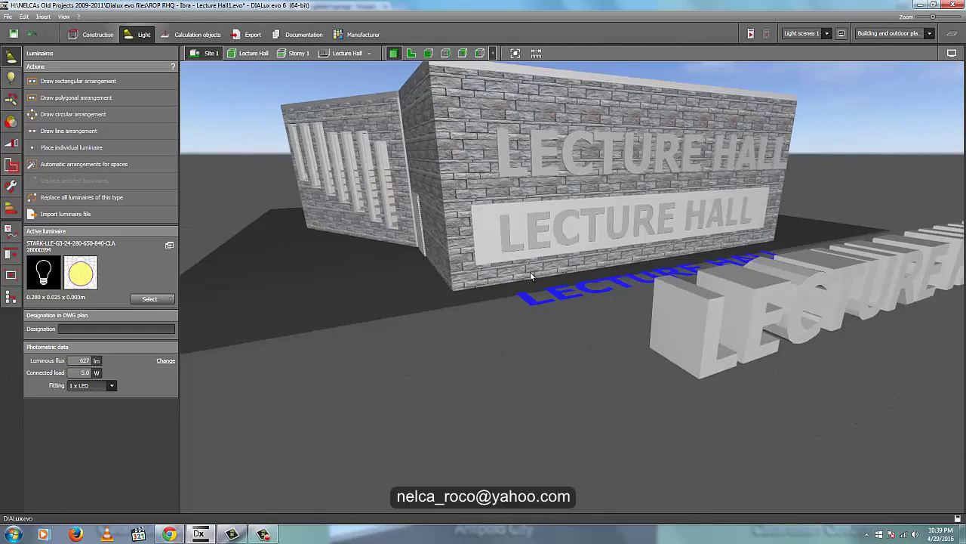
{"action": "scroll", "coordinate": [530, 272], "scroll_direction": "up", "scroll_amount": 3}
{"action": "right_click_drag", "start_coordinate": [516, 315], "coordinate": [567, 177]}
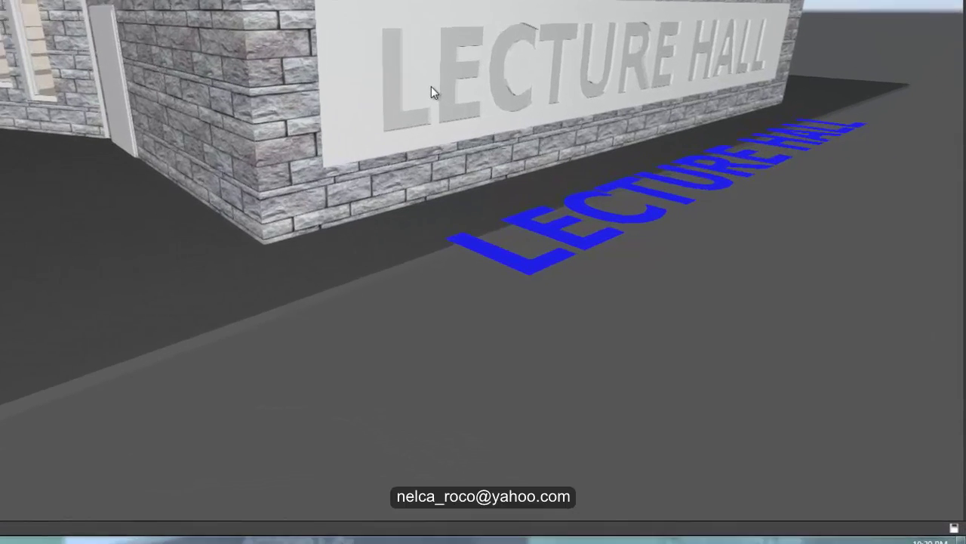
Examine the separate solid LECTURE HALL lettering standing in front of the facade from several angles in 3D
{"action": "right_click_drag", "start_coordinate": [550, 205], "coordinate": [585, 183]}
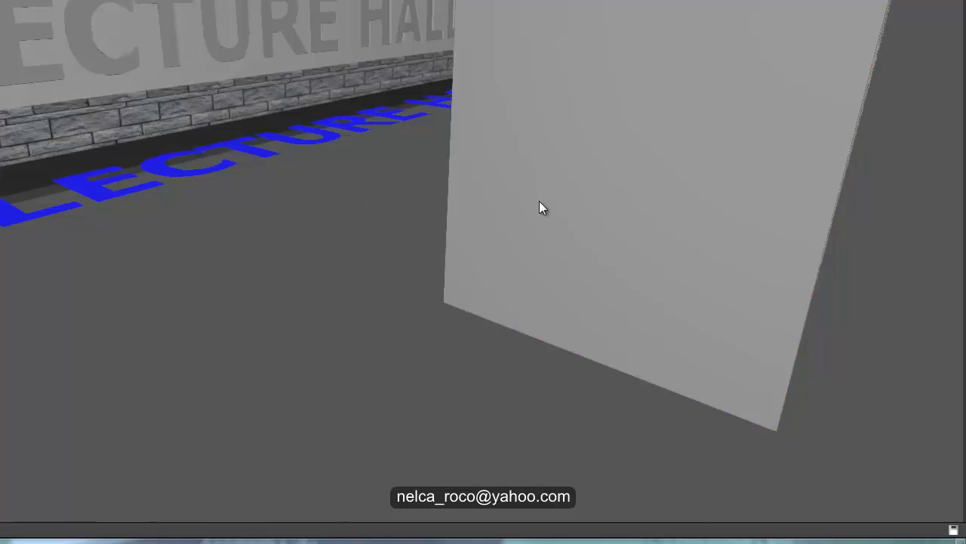
{"action": "left_click", "coordinate": [542, 208]}
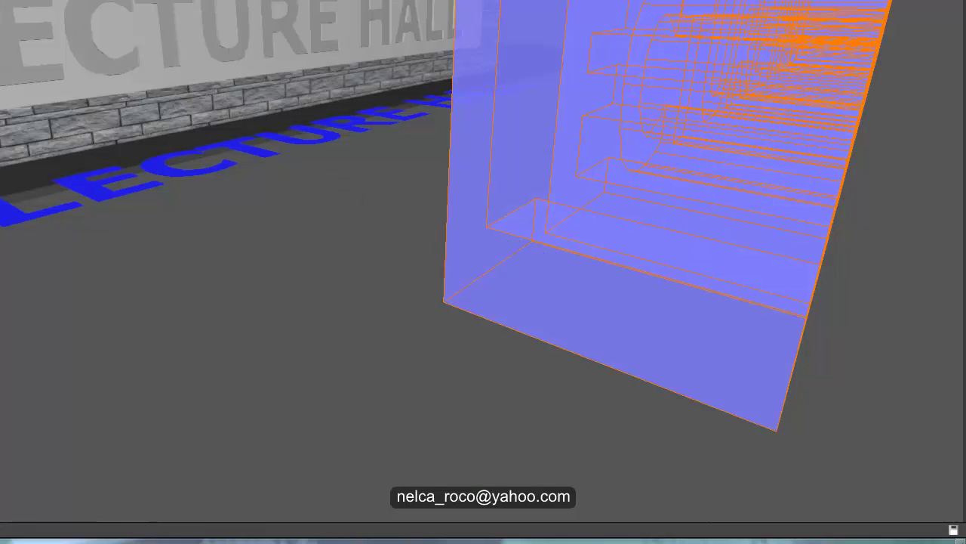
{"action": "right_click_drag", "start_coordinate": [138, 249], "coordinate": [196, 273]}
{"action": "right_click_drag", "start_coordinate": [259, 288], "coordinate": [309, 275]}
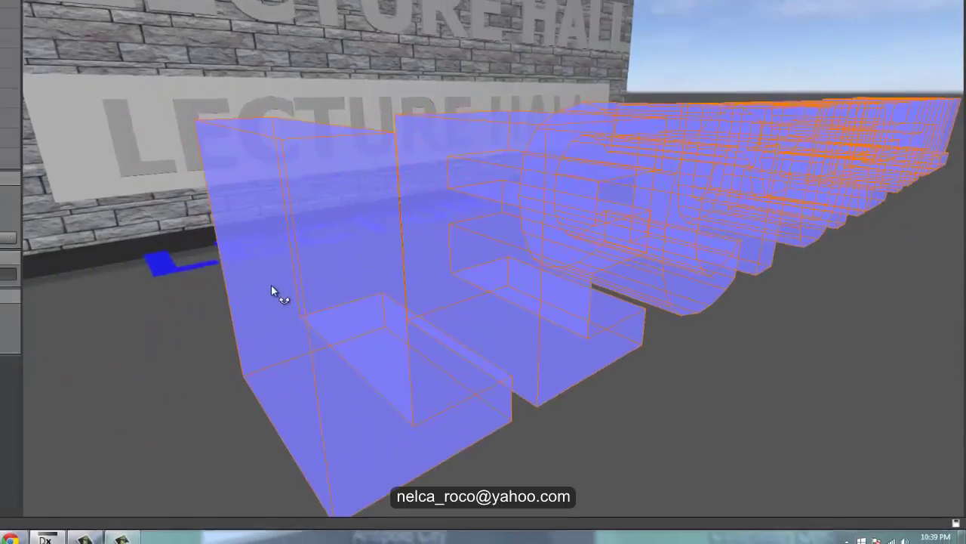
{"action": "right_click_drag", "start_coordinate": [272, 286], "coordinate": [307, 315]}
{"action": "scroll", "coordinate": [308, 315], "scroll_direction": "down", "scroll_amount": 5}
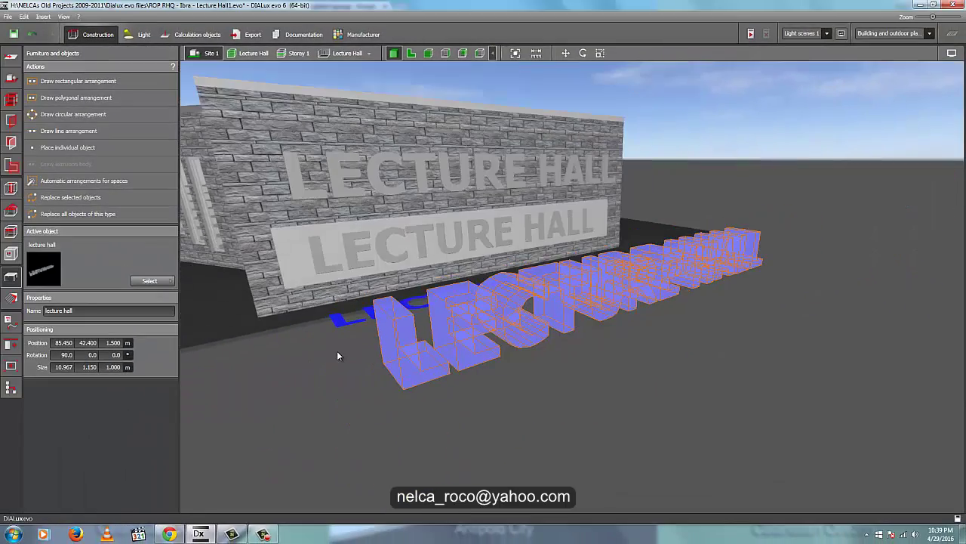
{"action": "left_click", "coordinate": [217, 315]}
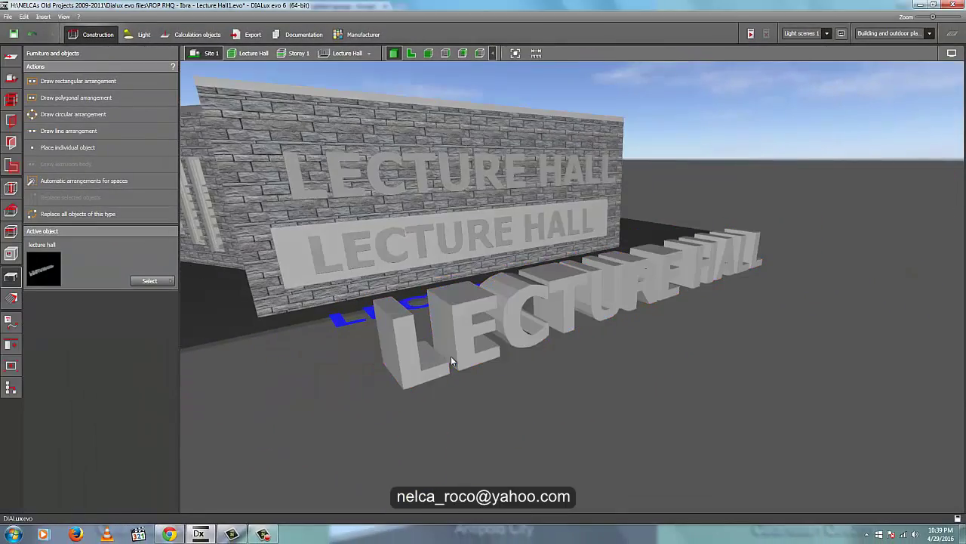
{"action": "left_click", "coordinate": [450, 358]}
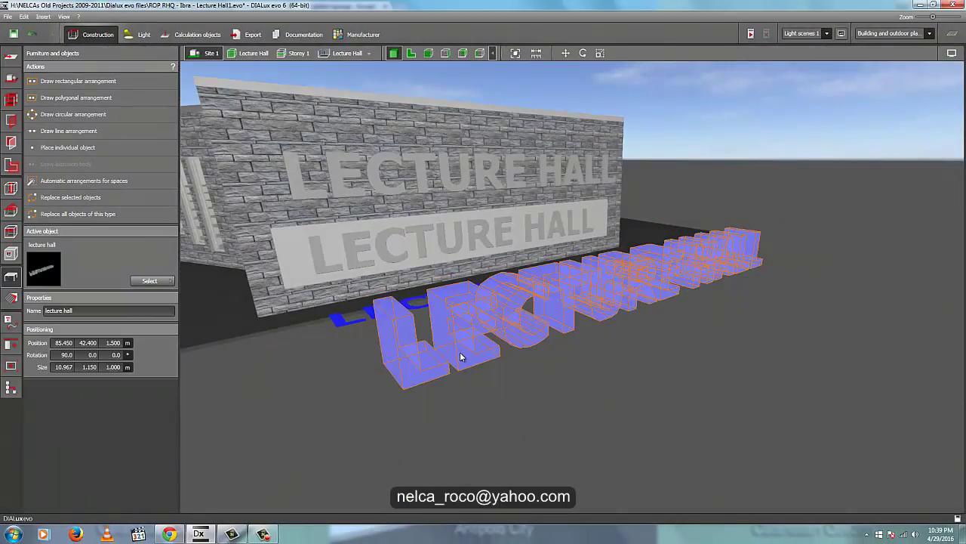
{"action": "left_click", "coordinate": [261, 357]}
Pick the DefaultTransparent material from the building's side facade and apply it to the free-standing solid LECTURE HALL letters
{"action": "right_click_drag", "start_coordinate": [326, 358], "coordinate": [330, 353]}
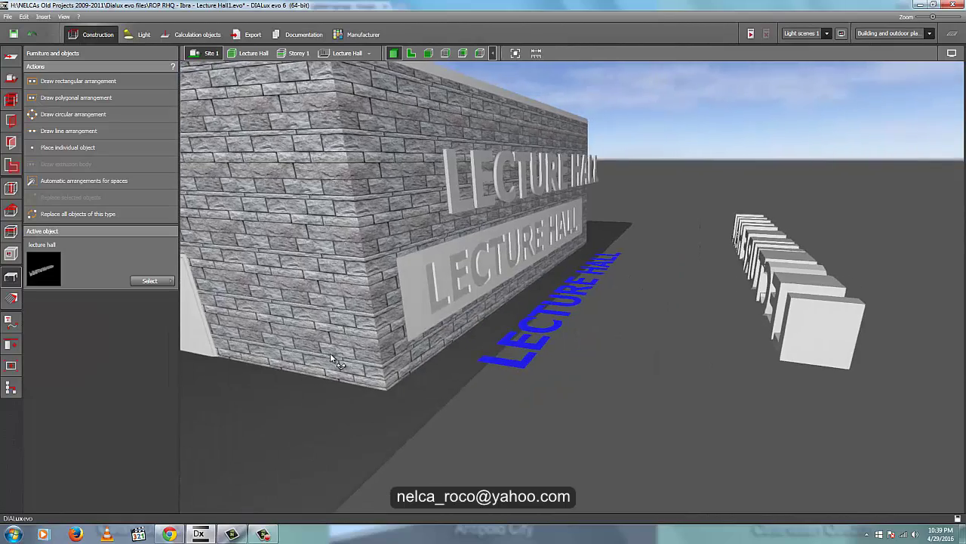
{"action": "middle_click_drag", "start_coordinate": [330, 353], "coordinate": [432, 293]}
{"action": "scroll", "coordinate": [431, 293], "scroll_direction": "down", "scroll_amount": 3}
{"action": "right_click_drag", "start_coordinate": [226, 289], "coordinate": [2, 297]}
{"action": "left_click", "coordinate": [12, 299]}
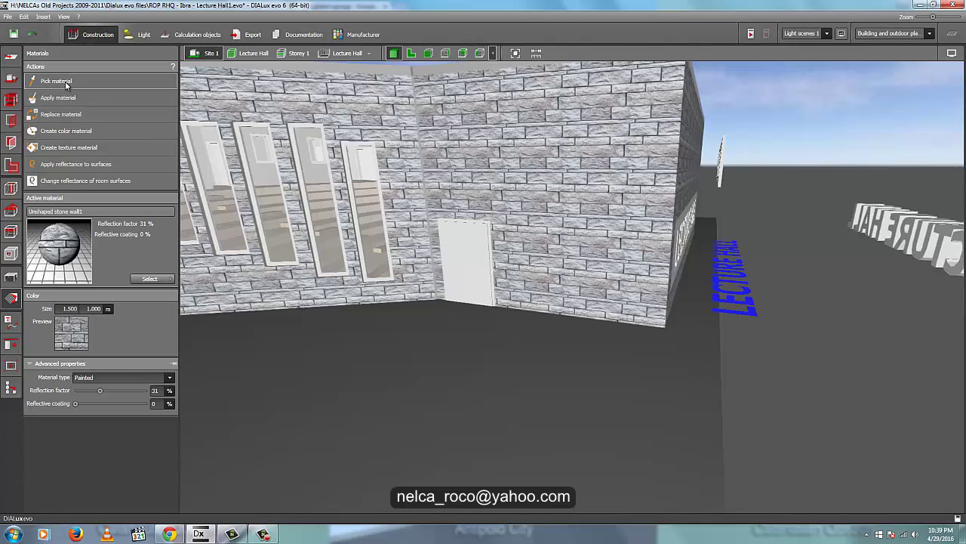
{"action": "left_click", "coordinate": [457, 300]}
{"action": "right_click_drag", "start_coordinate": [765, 396], "coordinate": [712, 405]}
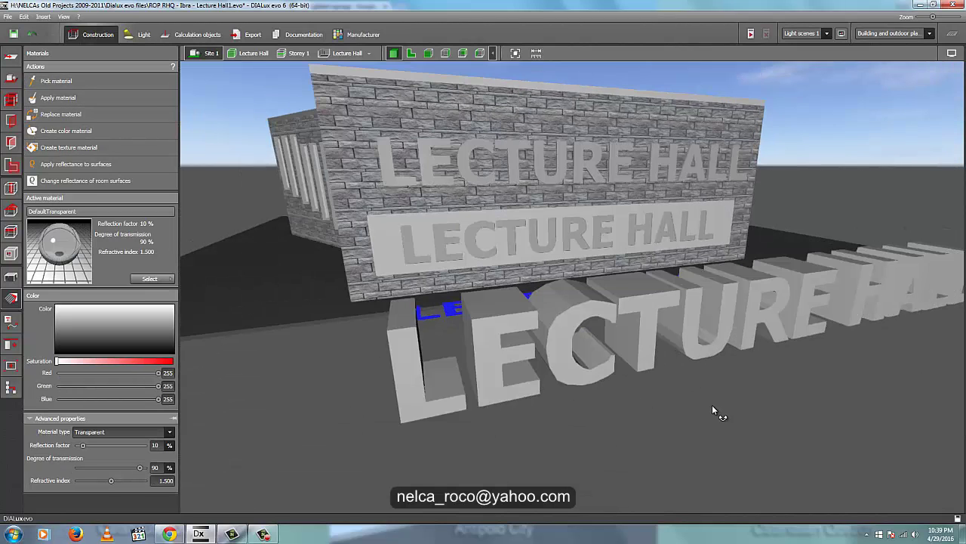
{"action": "left_click", "coordinate": [495, 353]}
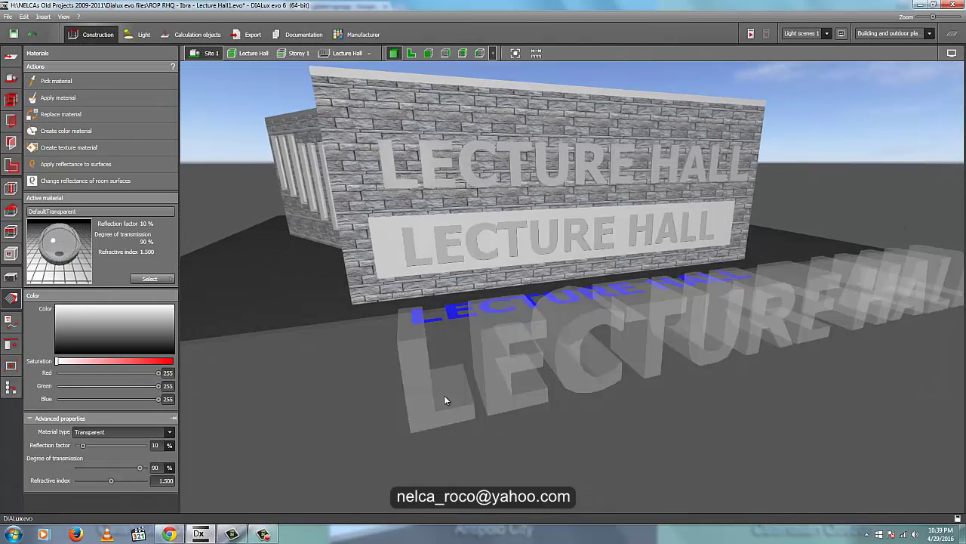
Scale the transparent LECTURE HALL letters in the floor plan down to a depth of 0.050 m
{"action": "left_click", "coordinate": [411, 53]}
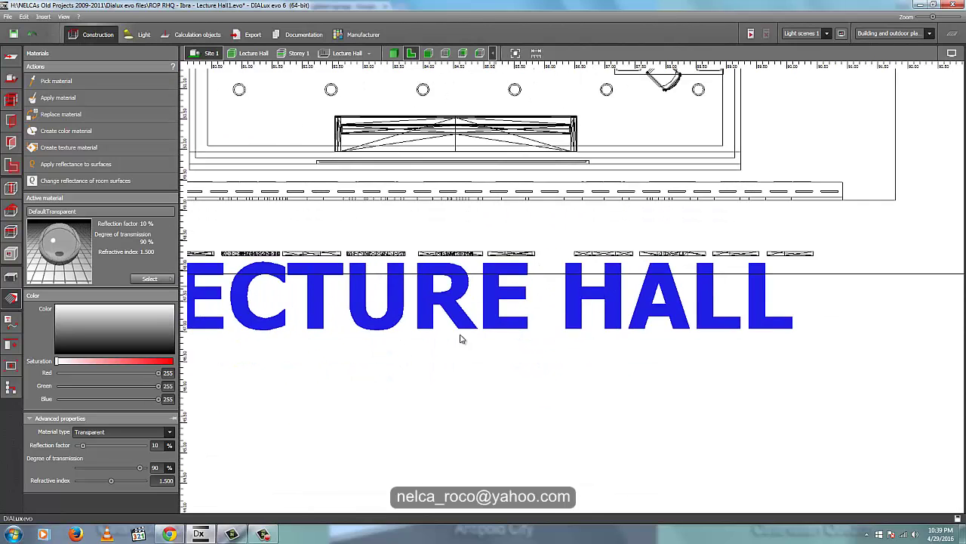
{"action": "right_click", "coordinate": [561, 351]}
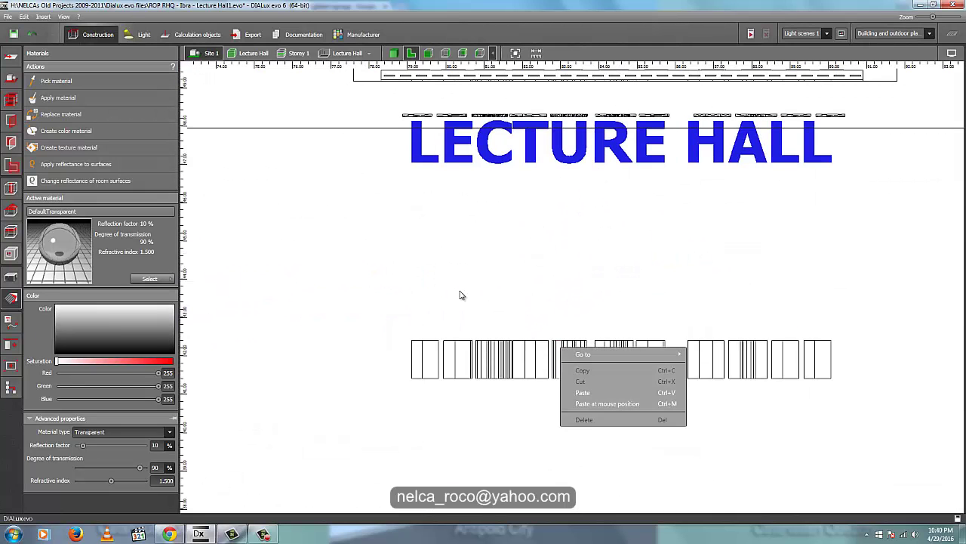
{"action": "left_click", "coordinate": [10, 276]}
{"action": "right_click", "coordinate": [625, 362]}
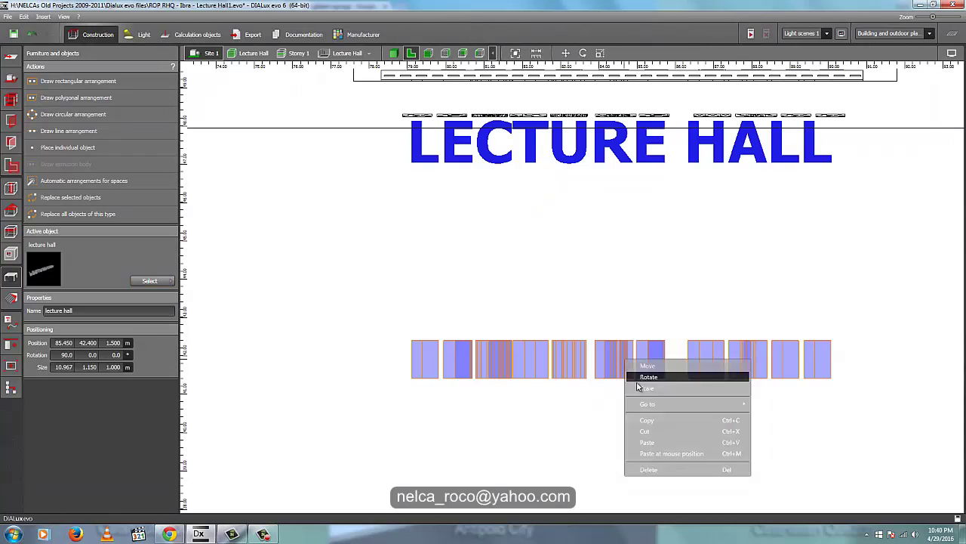
{"action": "left_click", "coordinate": [645, 389]}
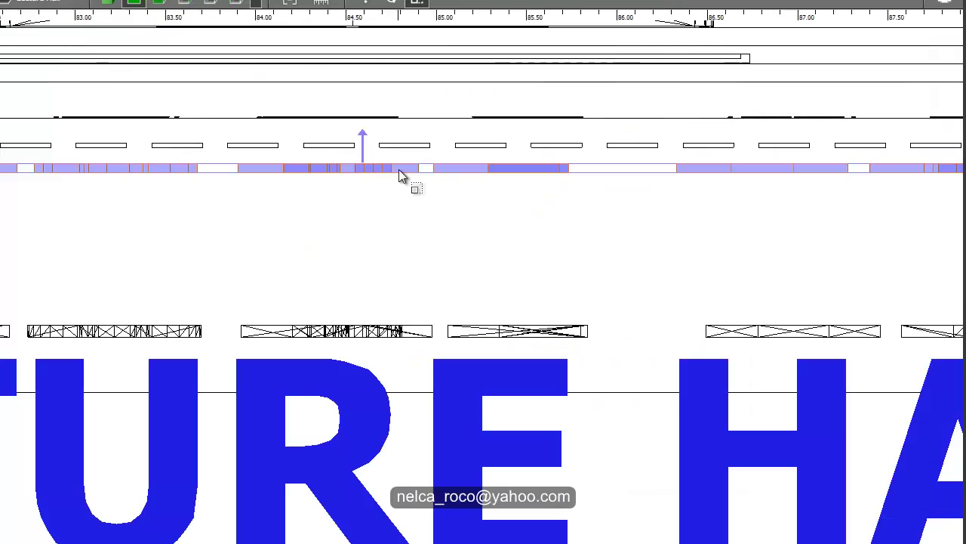
Move the thin transparent letters outward from the sign panel in the floor plan, and check their position in 3D
{"action": "right_click", "coordinate": [399, 169]}
{"action": "left_click", "coordinate": [411, 181]}
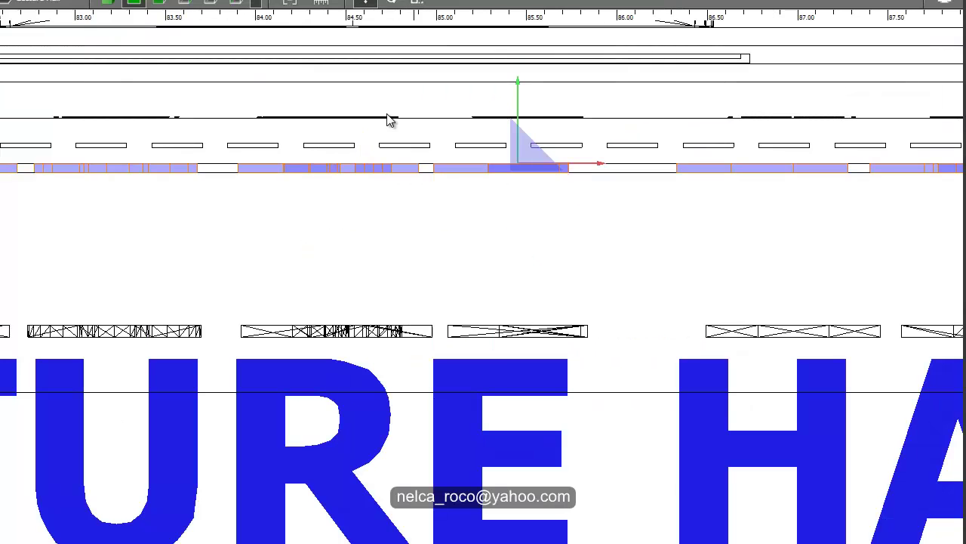
{"action": "left_click_drag", "start_coordinate": [517, 78], "coordinate": [518, 183]}
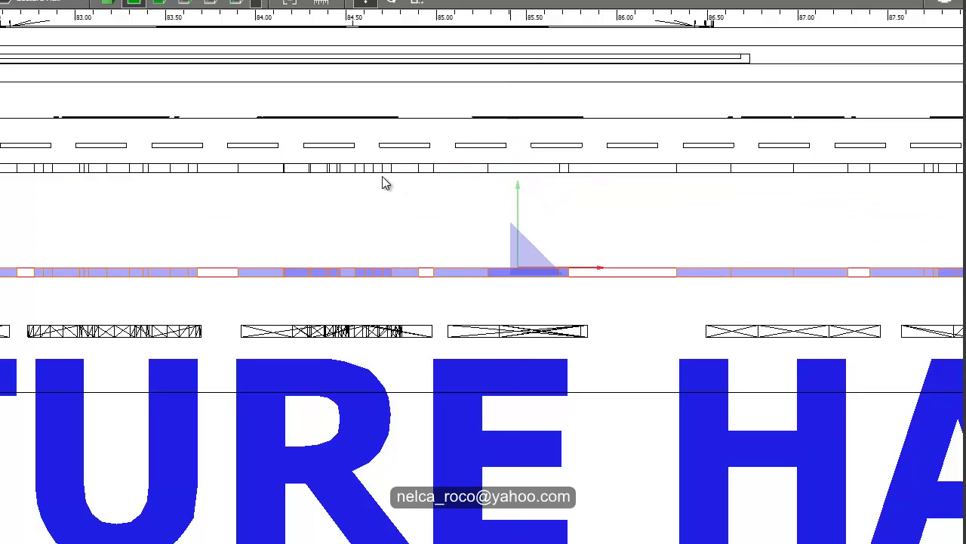
{"action": "middle_click_drag", "start_coordinate": [335, 168], "coordinate": [638, 157]}
{"action": "left_click", "coordinate": [107, 2]}
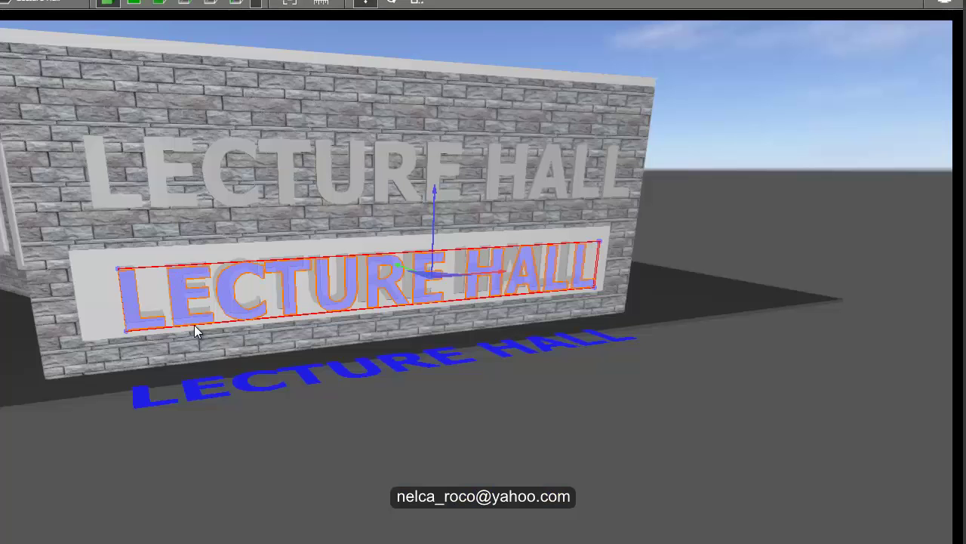
{"action": "right_click_drag", "start_coordinate": [194, 325], "coordinate": [236, 378]}
Move the thin letters farther from the facade in the floor plan, past the blue lettering to a Y position of about 45.8 m
{"action": "left_click", "coordinate": [141, 3]}
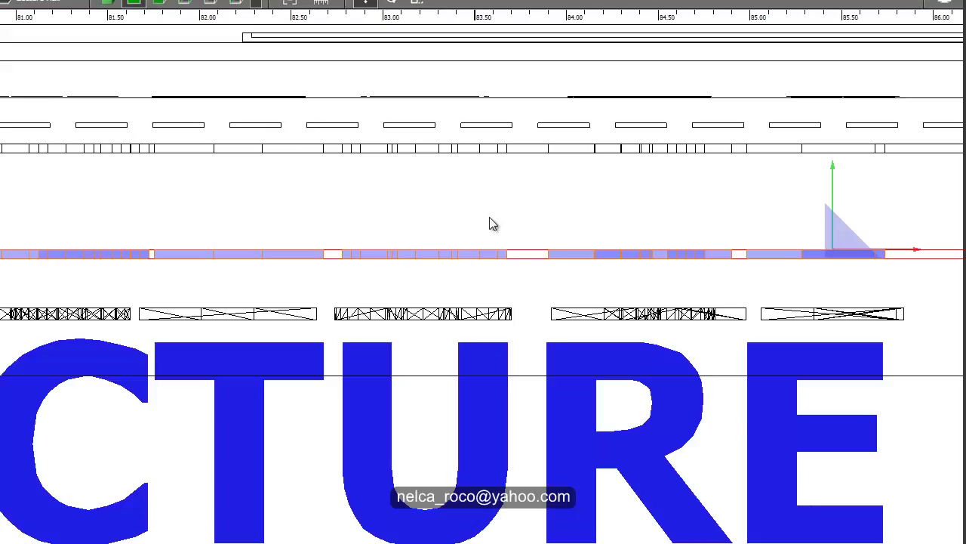
{"action": "middle_click_drag", "start_coordinate": [476, 236], "coordinate": [238, 185]}
{"action": "left_click_drag", "start_coordinate": [598, 130], "coordinate": [593, 522]}
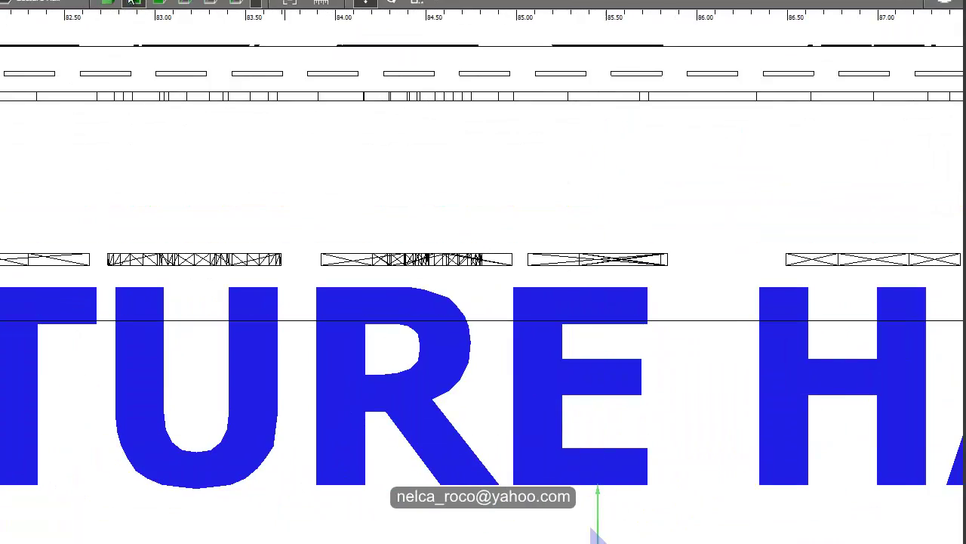
{"action": "left_click", "coordinate": [112, 5]}
{"action": "right_click_drag", "start_coordinate": [212, 331], "coordinate": [105, 333]}
{"action": "left_click", "coordinate": [136, 3]}
{"action": "middle_click_drag", "start_coordinate": [507, 324], "coordinate": [414, 105]}
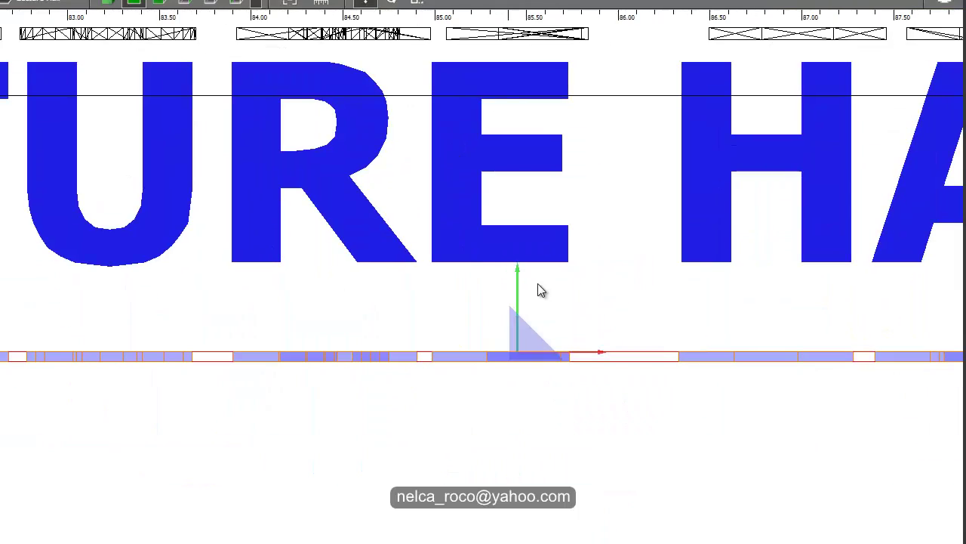
{"action": "left_click_drag", "start_coordinate": [520, 276], "coordinate": [518, 410]}
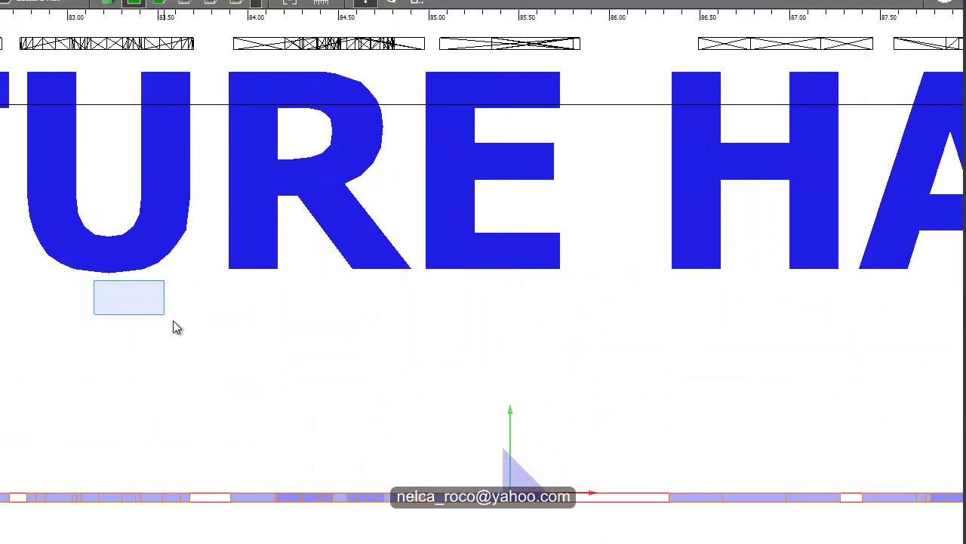
{"action": "left_click_drag", "start_coordinate": [173, 320], "coordinate": [178, 325]}
Apply the metallic DefaultMaterial with 70 % reflection factor to the rear face of the letter T
{"action": "left_click", "coordinate": [110, 3]}
{"action": "right_click_drag", "start_coordinate": [457, 290], "coordinate": [731, 260]}
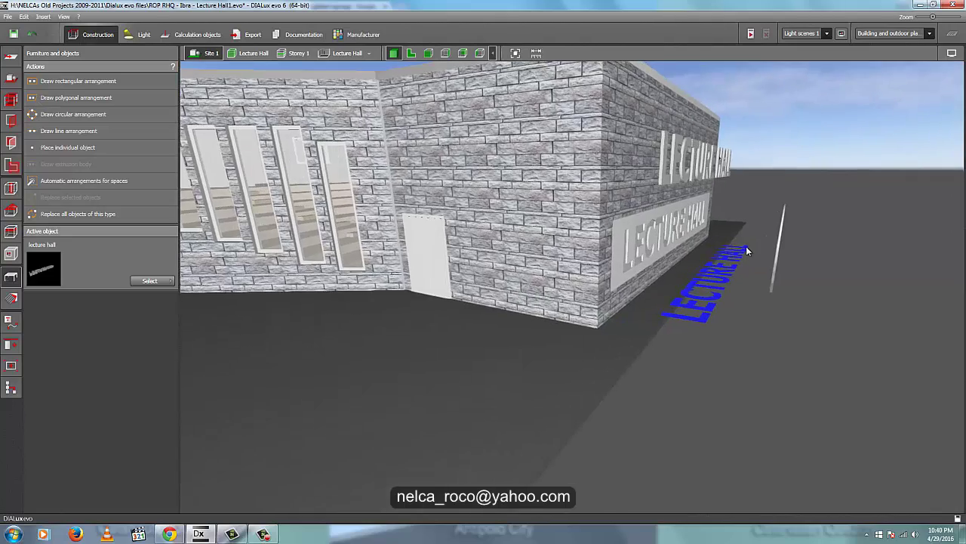
{"action": "scroll", "coordinate": [740, 254], "scroll_direction": "up", "scroll_amount": 5}
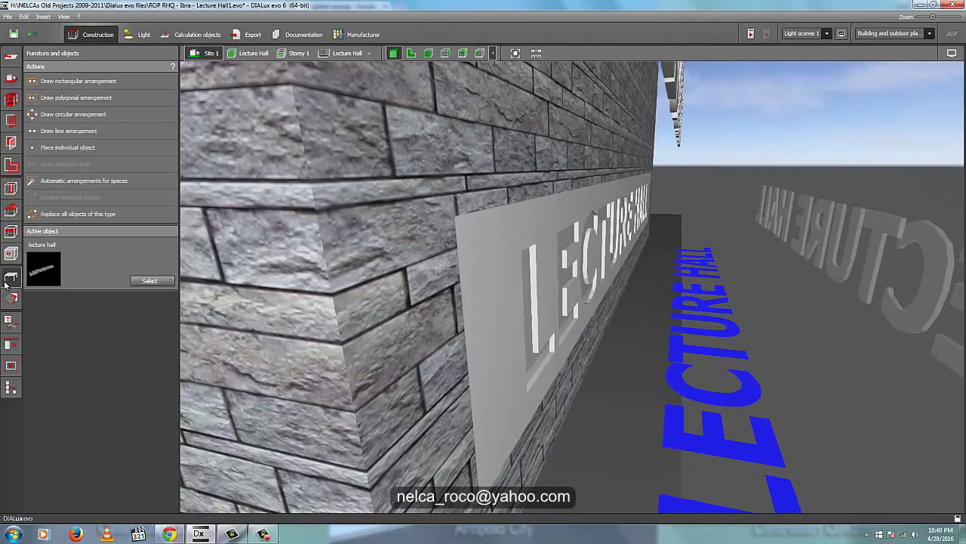
{"action": "left_click", "coordinate": [12, 297]}
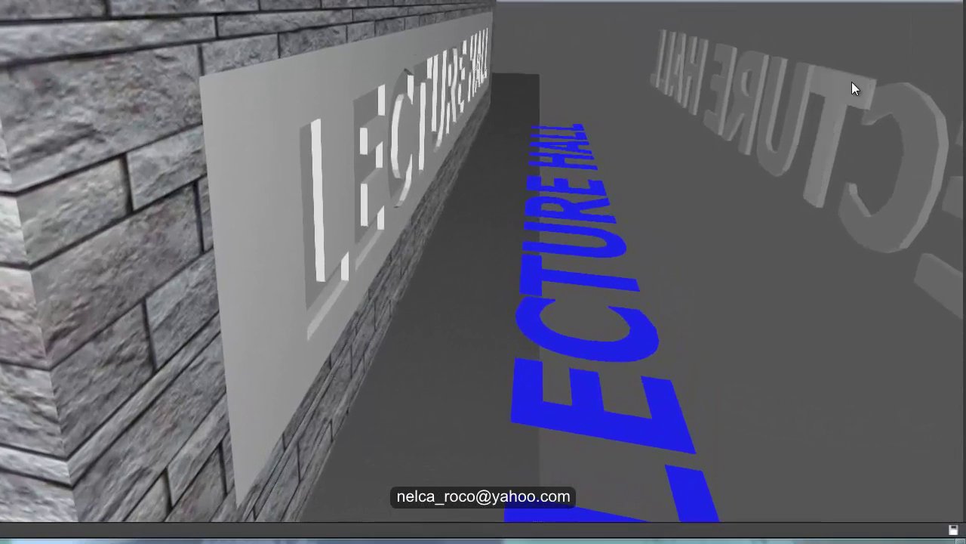
{"action": "left_click_drag", "start_coordinate": [693, 144], "coordinate": [624, 174]}
{"action": "middle_click_drag", "start_coordinate": [624, 175], "coordinate": [457, 170]}
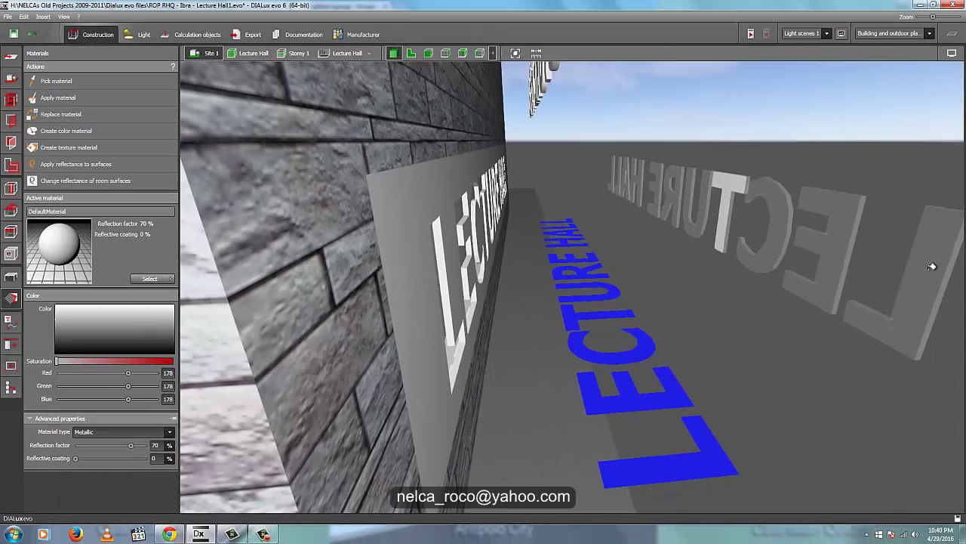
Apply the same metallic DefaultMaterial to the rear faces of the remaining LECTURE HALL letters
{"action": "left_click", "coordinate": [933, 266]}
{"action": "left_click", "coordinate": [820, 211]}
{"action": "left_click", "coordinate": [787, 199]}
{"action": "left_click", "coordinate": [708, 184]}
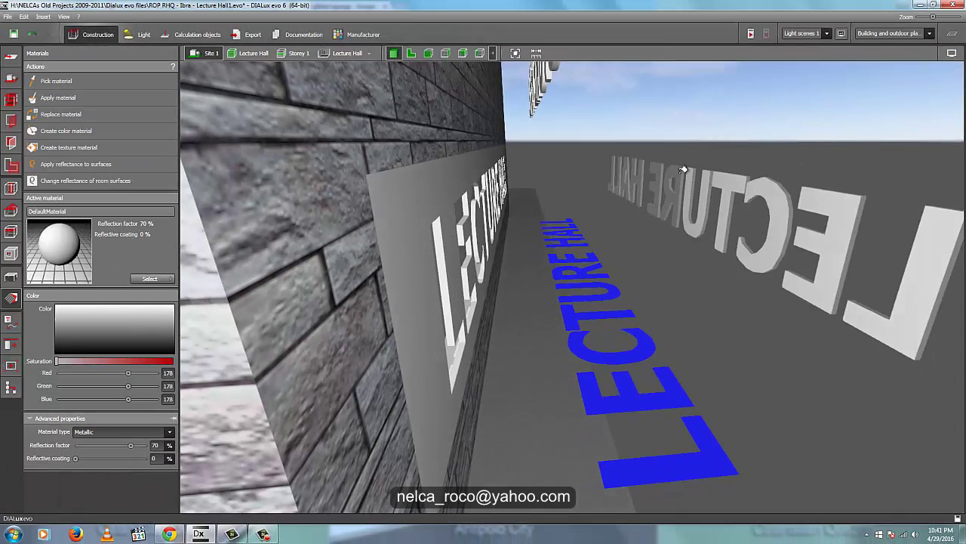
{"action": "left_click", "coordinate": [684, 170]}
{"action": "left_click", "coordinate": [661, 162]}
{"action": "scroll", "coordinate": [644, 133], "scroll_direction": "up", "scroll_amount": 3}
{"action": "left_click", "coordinate": [644, 208]}
{"action": "left_click", "coordinate": [601, 186]}
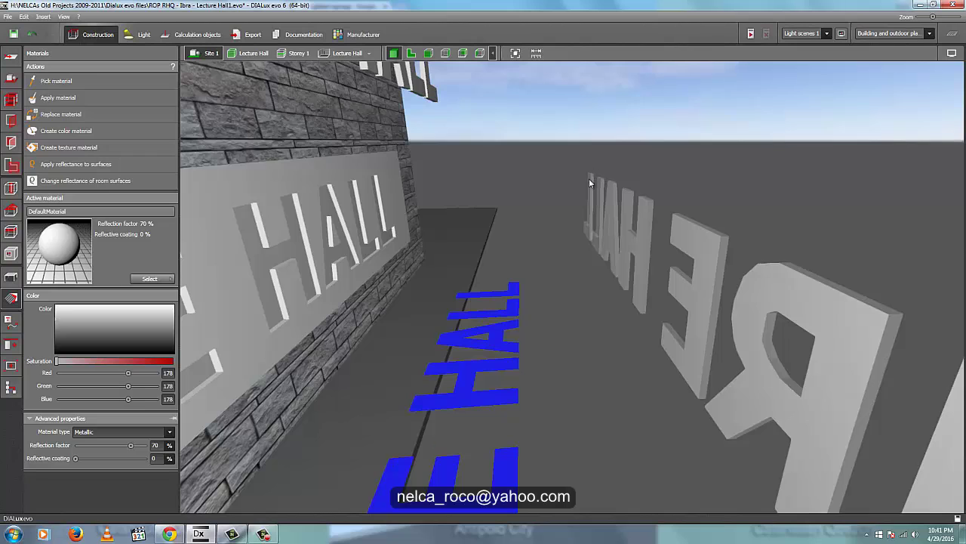
{"action": "scroll", "coordinate": [593, 183], "scroll_direction": "up", "scroll_amount": 3}
{"action": "scroll", "coordinate": [628, 200], "scroll_direction": "down", "scroll_amount": 5}
Move the thin letters back into the sign panel's cut-outs in the floor plan, and inspect the fit in 3D
{"action": "right_click_drag", "start_coordinate": [688, 244], "coordinate": [759, 250]}
{"action": "left_click", "coordinate": [412, 54]}
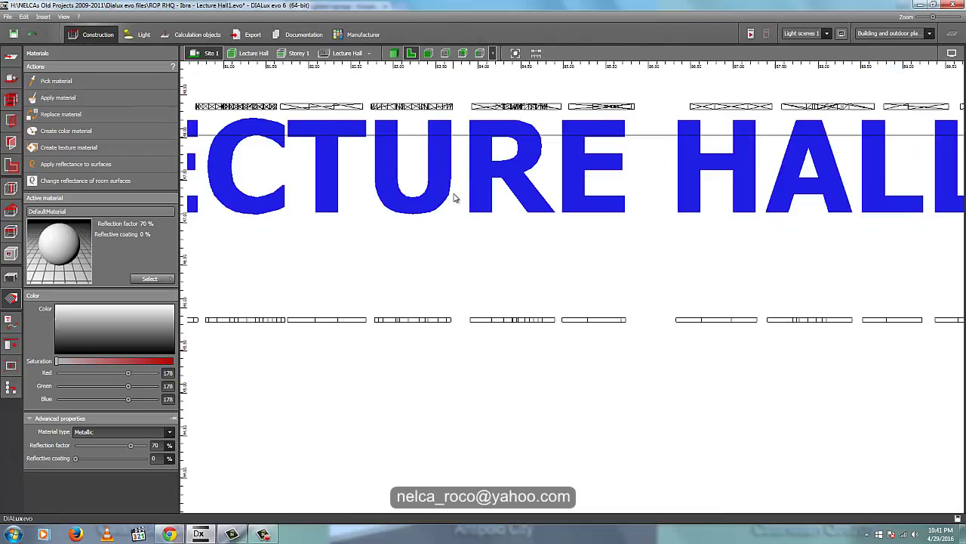
{"action": "scroll", "coordinate": [440, 313], "scroll_direction": "down", "scroll_amount": 3}
{"action": "left_click", "coordinate": [11, 277]}
{"action": "right_click", "coordinate": [379, 298]}
{"action": "left_click", "coordinate": [407, 306]}
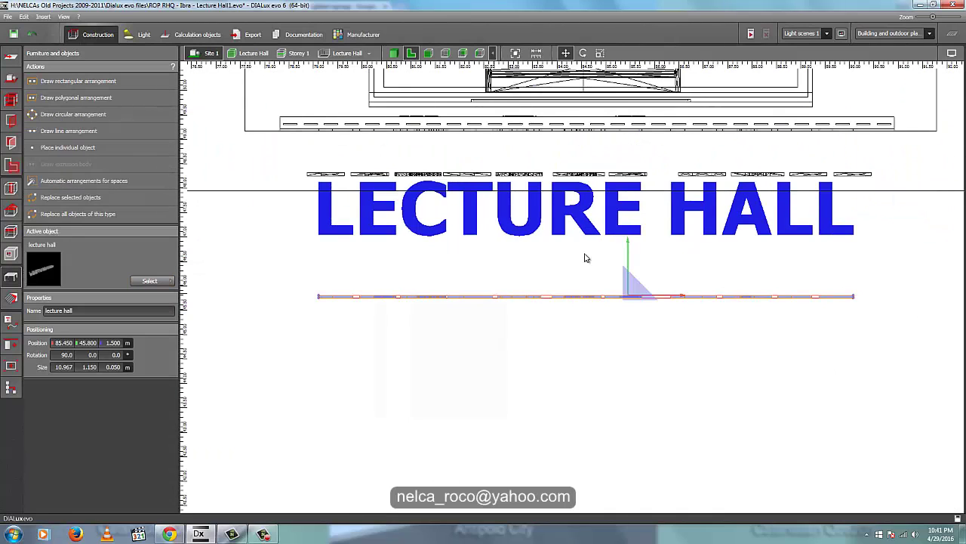
{"action": "left_click_drag", "start_coordinate": [629, 257], "coordinate": [629, 123]}
{"action": "scroll", "coordinate": [633, 151], "scroll_direction": "up", "scroll_amount": 3}
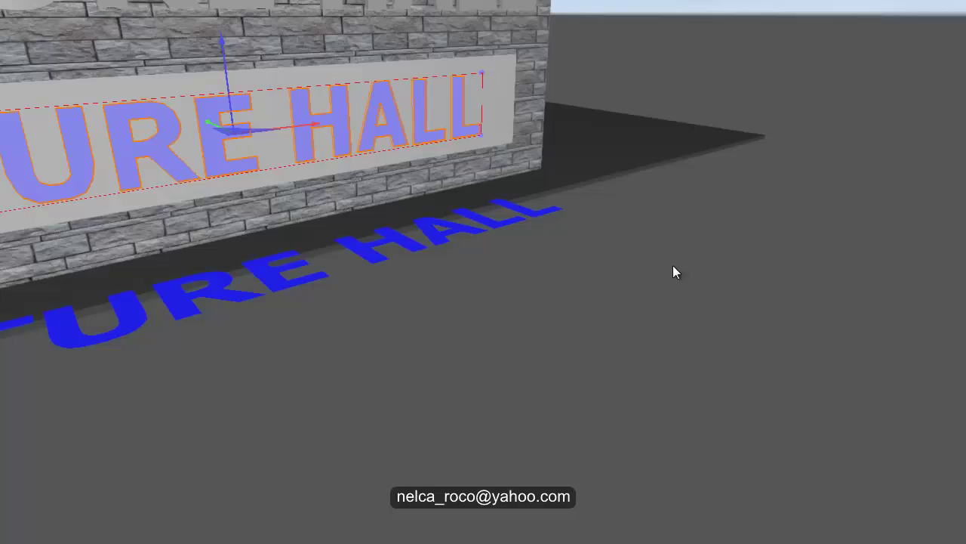
{"action": "left_click", "coordinate": [558, 299]}
{"action": "left_click_drag", "start_coordinate": [558, 300], "coordinate": [466, 244]}
{"action": "middle_click_drag", "start_coordinate": [553, 245], "coordinate": [722, 248]}
{"action": "left_click_drag", "start_coordinate": [723, 255], "coordinate": [456, 282]}
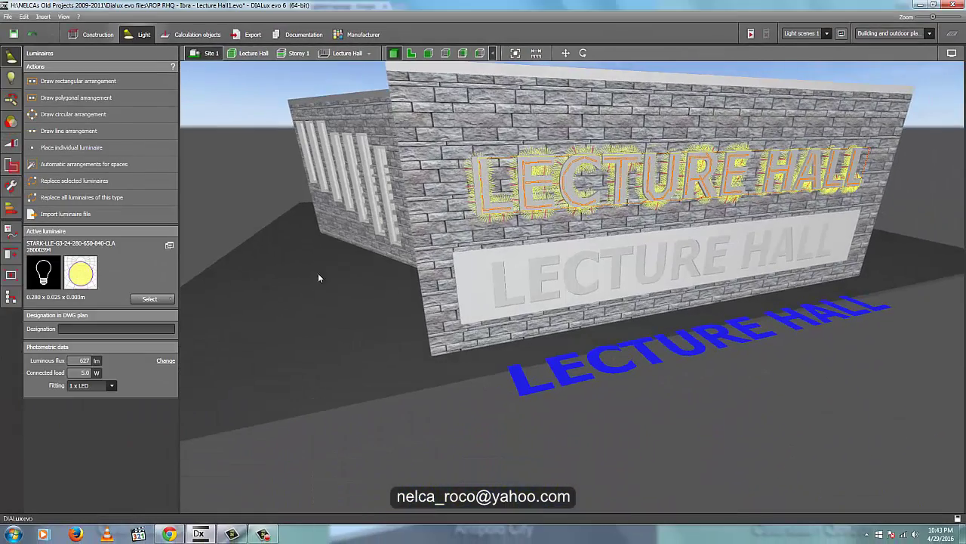
Select the STARK-LLE luminaire lines behind the sign panel in the floor plan and inspect their light distribution in 3D
{"action": "left_click", "coordinate": [409, 55]}
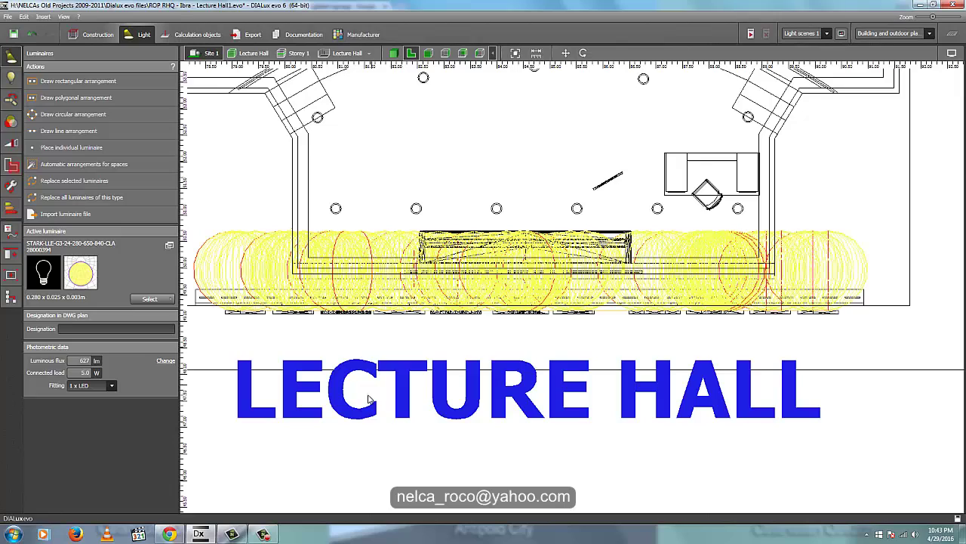
{"action": "scroll", "coordinate": [362, 455], "scroll_direction": "down", "scroll_amount": 1}
{"action": "left_click", "coordinate": [365, 340]}
{"action": "middle_click_drag", "start_coordinate": [367, 328], "coordinate": [446, 319]}
{"action": "left_click_drag", "start_coordinate": [271, 280], "coordinate": [787, 299]}
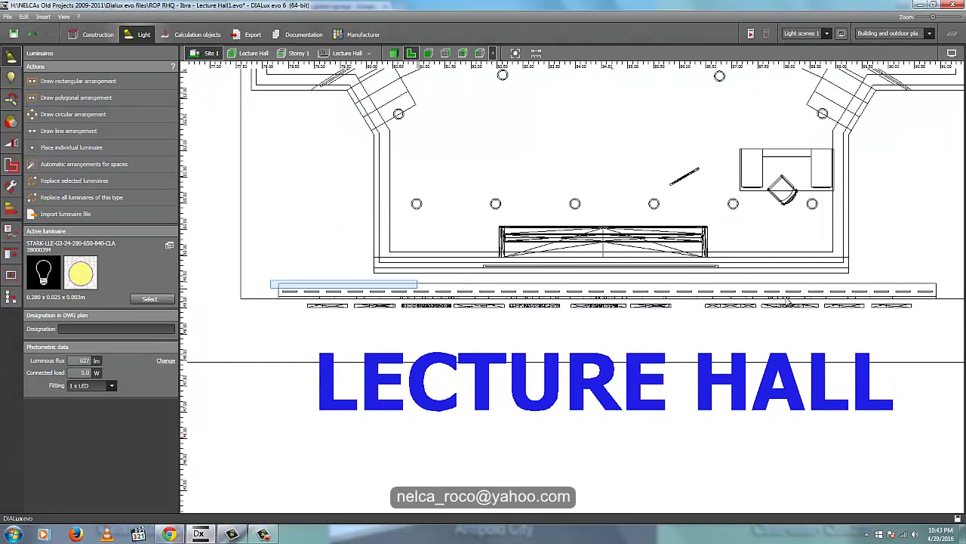
{"action": "left_click_drag", "start_coordinate": [417, 288], "coordinate": [955, 300]}
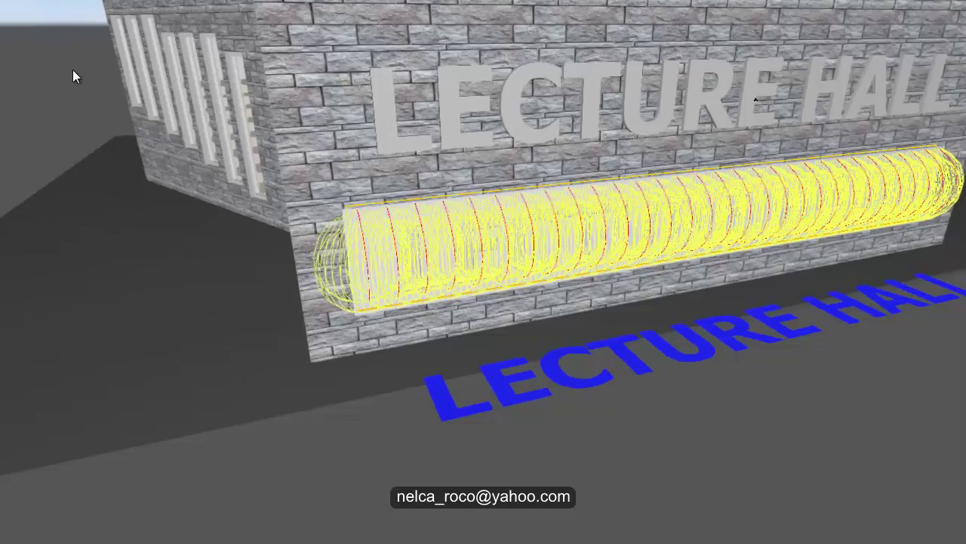
{"action": "right_click_drag", "start_coordinate": [72, 70], "coordinate": [62, 66]}
{"action": "left_click", "coordinate": [167, 213]}
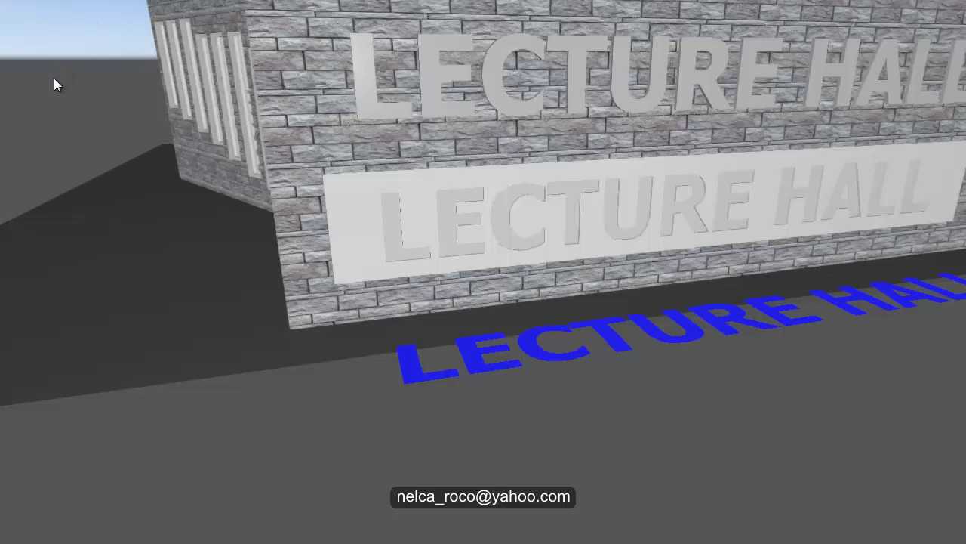
Calculate the lighting of the entire project with the facade in view, dismiss the save prompt without saving, and hide the results overview
{"action": "right_click_drag", "start_coordinate": [53, 78], "coordinate": [130, 42]}
{"action": "right_click_drag", "start_coordinate": [369, 285], "coordinate": [335, 240]}
{"action": "middle_click_drag", "start_coordinate": [529, 344], "coordinate": [505, 419]}
{"action": "right_click_drag", "start_coordinate": [505, 418], "coordinate": [452, 417]}
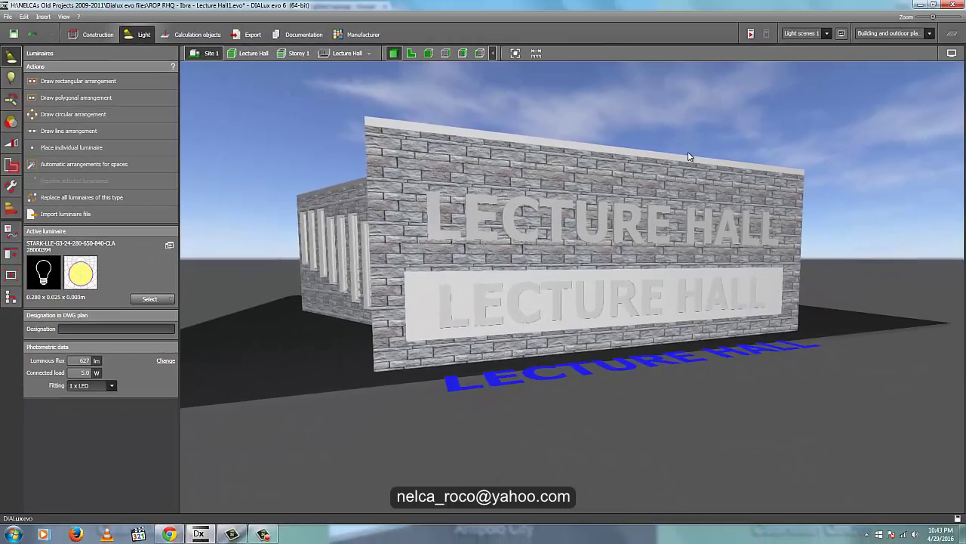
{"action": "middle_click_drag", "start_coordinate": [689, 154], "coordinate": [700, 159]}
{"action": "scroll", "coordinate": [703, 157], "scroll_direction": "up", "scroll_amount": 2}
{"action": "left_click", "coordinate": [750, 34]}
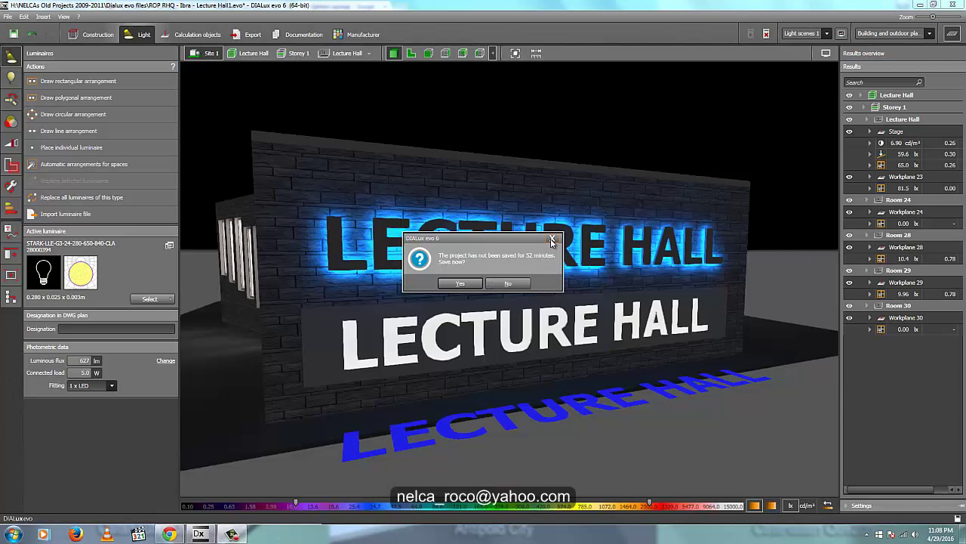
{"action": "left_click", "coordinate": [552, 238]}
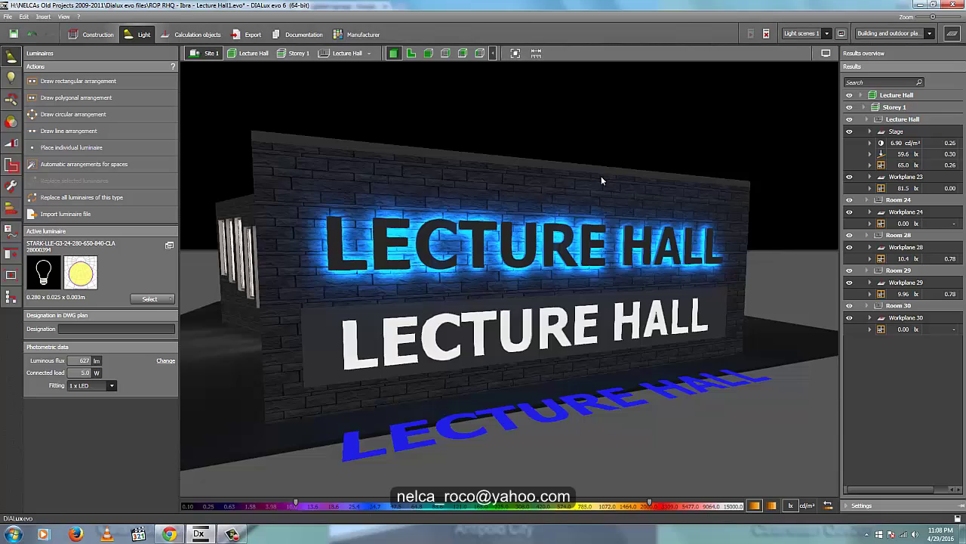
{"action": "left_click", "coordinate": [954, 34]}
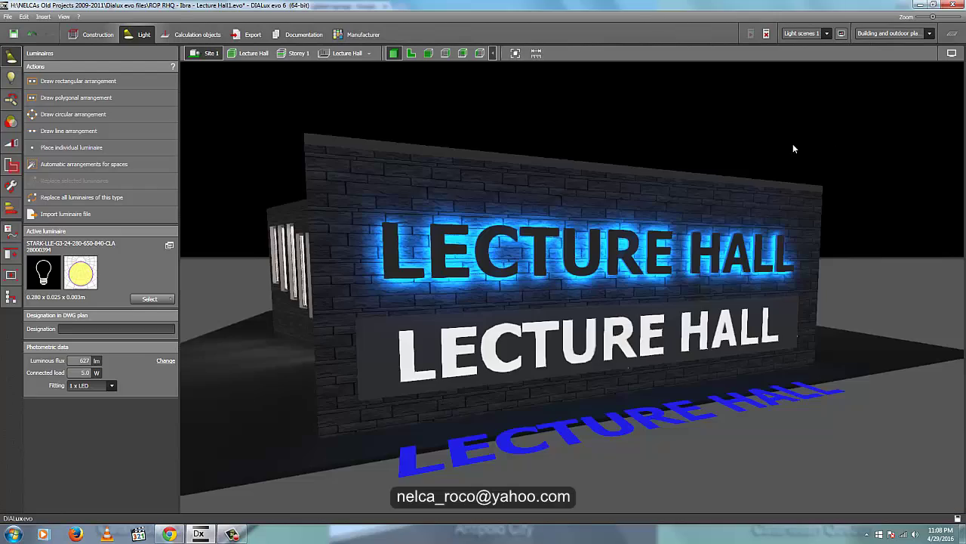
Examine the calculated illumination of the recessed letters in the lower LECTURE HALL sign panel at close range in 3D
{"action": "right_click_drag", "start_coordinate": [793, 145], "coordinate": [733, 137]}
{"action": "scroll", "coordinate": [707, 207], "scroll_direction": "up", "scroll_amount": 10}
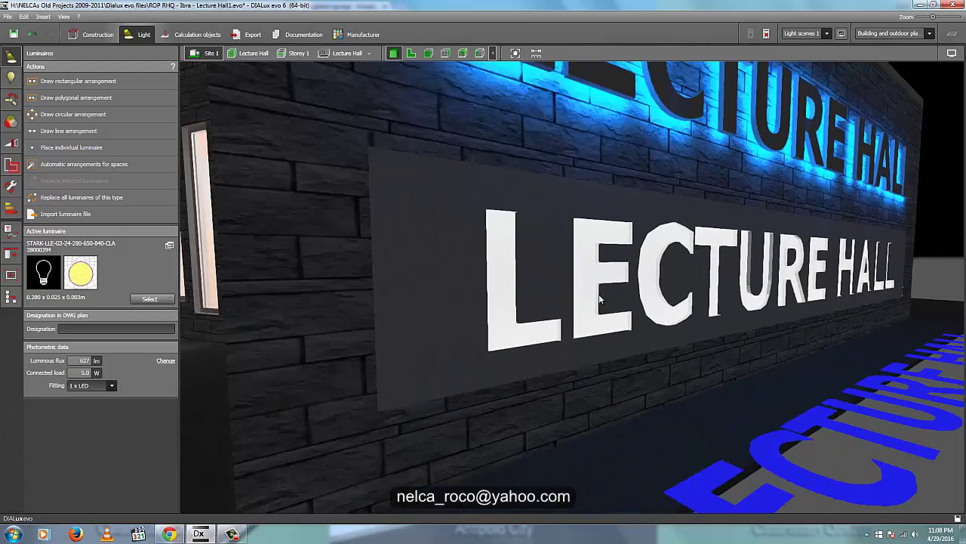
{"action": "scroll", "coordinate": [601, 296], "scroll_direction": "up", "scroll_amount": 3}
{"action": "mouse_move", "coordinate": [613, 299]}
{"action": "right_mouse_down"}
{"action": "mouse_move", "coordinate": [623, 301]}
{"action": "mouse_move", "coordinate": [593, 298]}
{"action": "mouse_move", "coordinate": [618, 296]}
{"action": "right_mouse_up"}
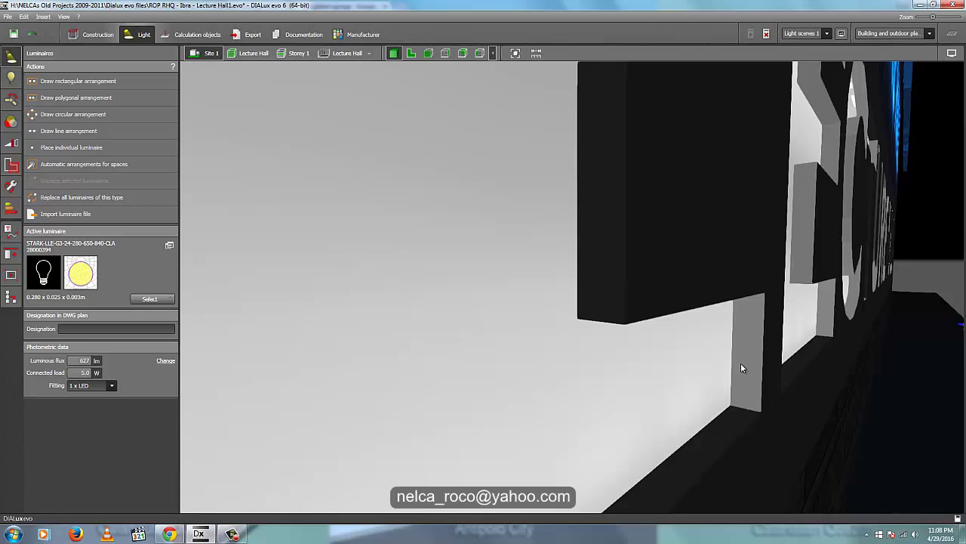
{"action": "scroll", "coordinate": [748, 326], "scroll_direction": "down", "scroll_amount": 5}
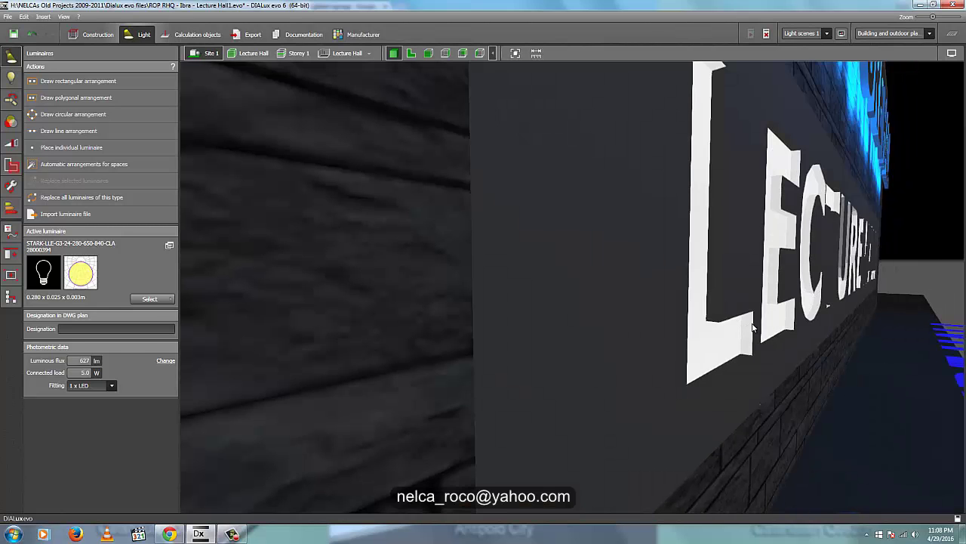
{"action": "right_click_drag", "start_coordinate": [781, 341], "coordinate": [685, 283]}
{"action": "scroll", "coordinate": [760, 340], "scroll_direction": "down", "scroll_amount": 4}
{"action": "scroll", "coordinate": [755, 343], "scroll_direction": "down", "scroll_amount": 4}
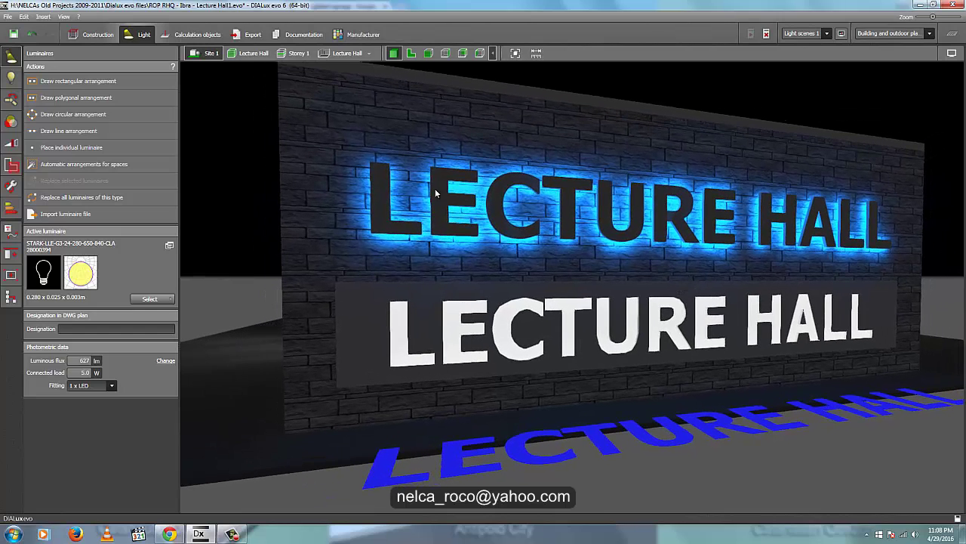
Compare the blue halo-lit upper LECTURE HALL sign with the white-lit lower sign from both ends of the facade
{"action": "scroll", "coordinate": [515, 232], "scroll_direction": "up", "scroll_amount": 3}
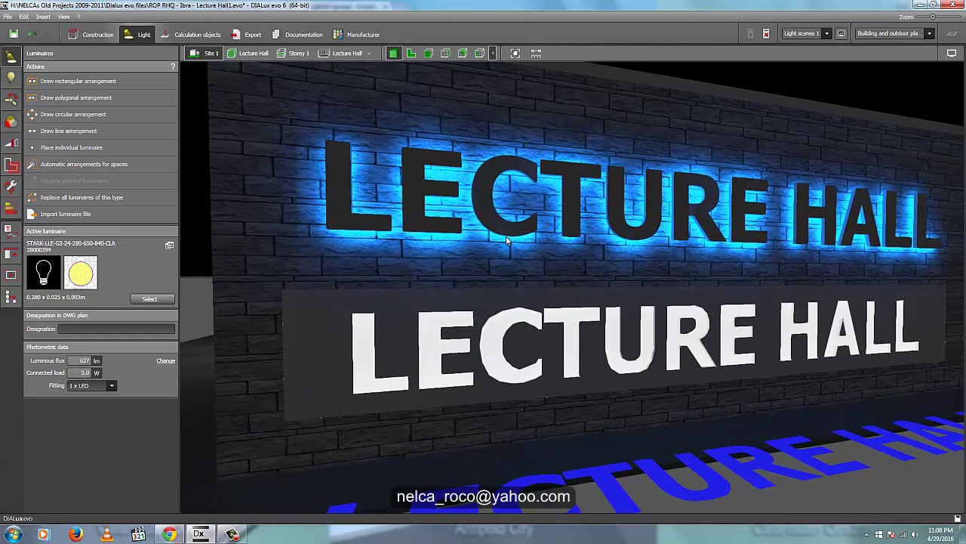
{"action": "right_click_drag", "start_coordinate": [531, 304], "coordinate": [502, 302]}
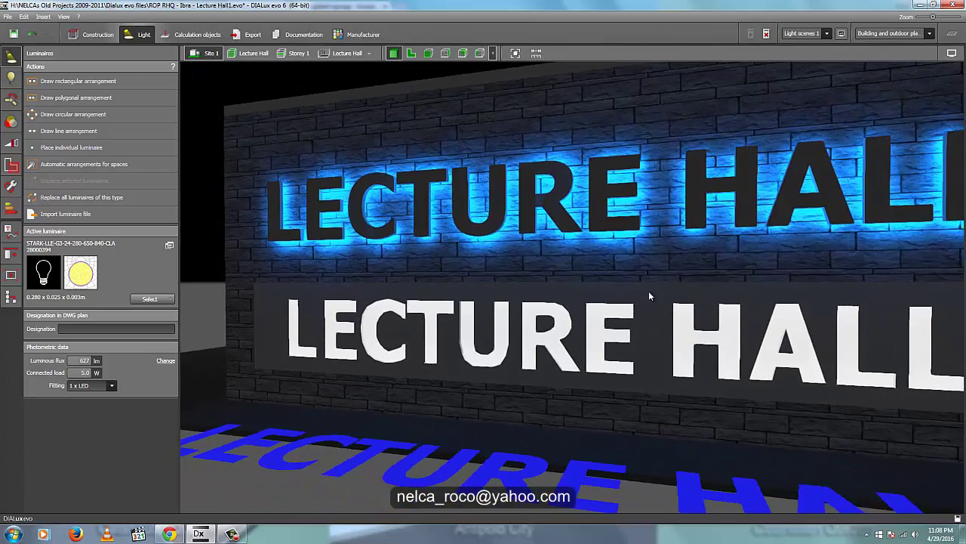
{"action": "right_click_drag", "start_coordinate": [649, 296], "coordinate": [621, 313]}
{"action": "scroll", "coordinate": [653, 349], "scroll_direction": "down", "scroll_amount": 3}
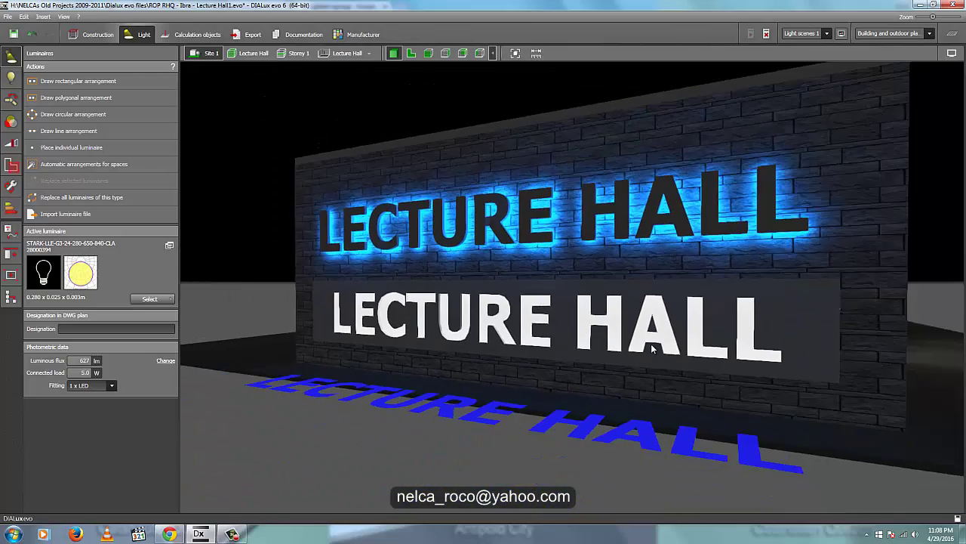
{"action": "right_click_drag", "start_coordinate": [653, 349], "coordinate": [639, 349]}
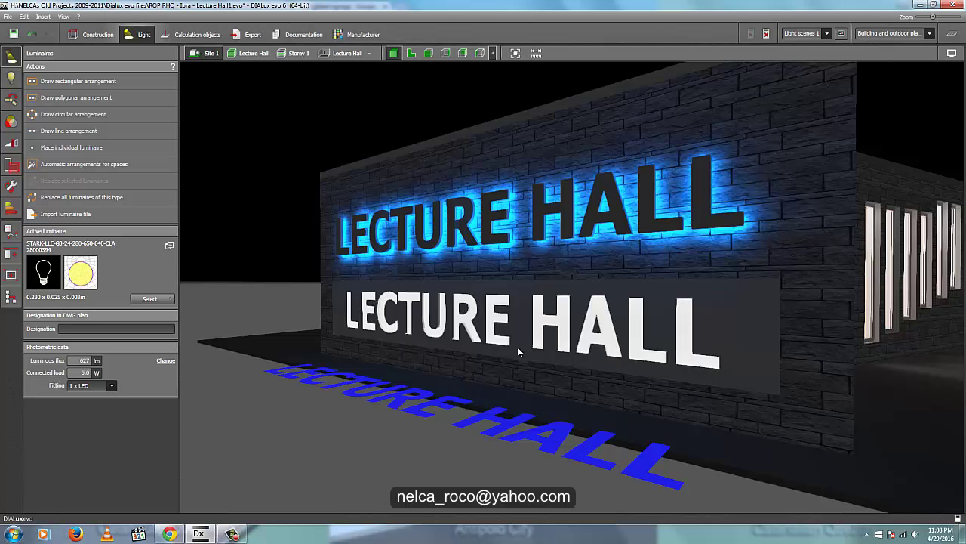
{"action": "right_click_drag", "start_coordinate": [519, 348], "coordinate": [579, 339]}
{"action": "right_click_drag", "start_coordinate": [518, 336], "coordinate": [542, 336]}
{"action": "middle_click_drag", "start_coordinate": [555, 317], "coordinate": [604, 332]}
{"action": "scroll", "coordinate": [629, 326], "scroll_direction": "up", "scroll_amount": 3}
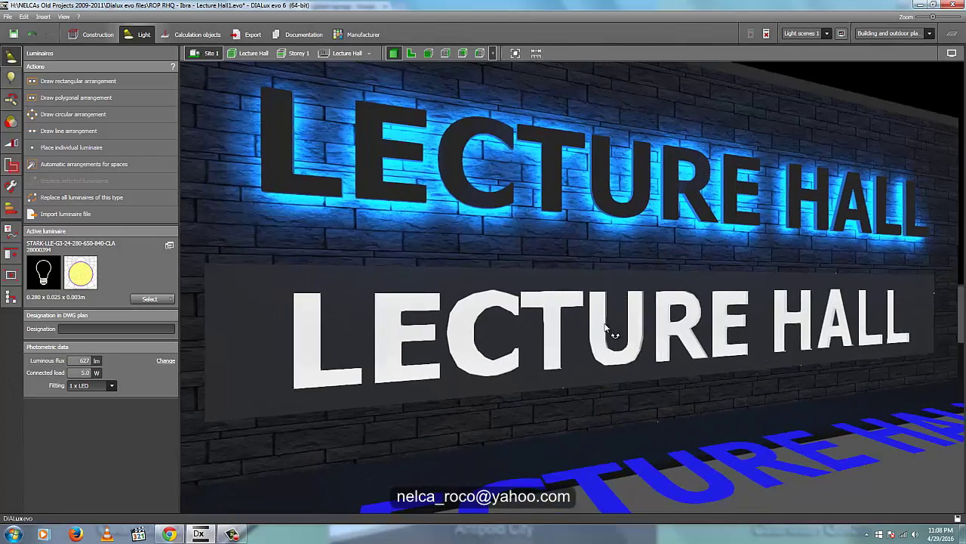